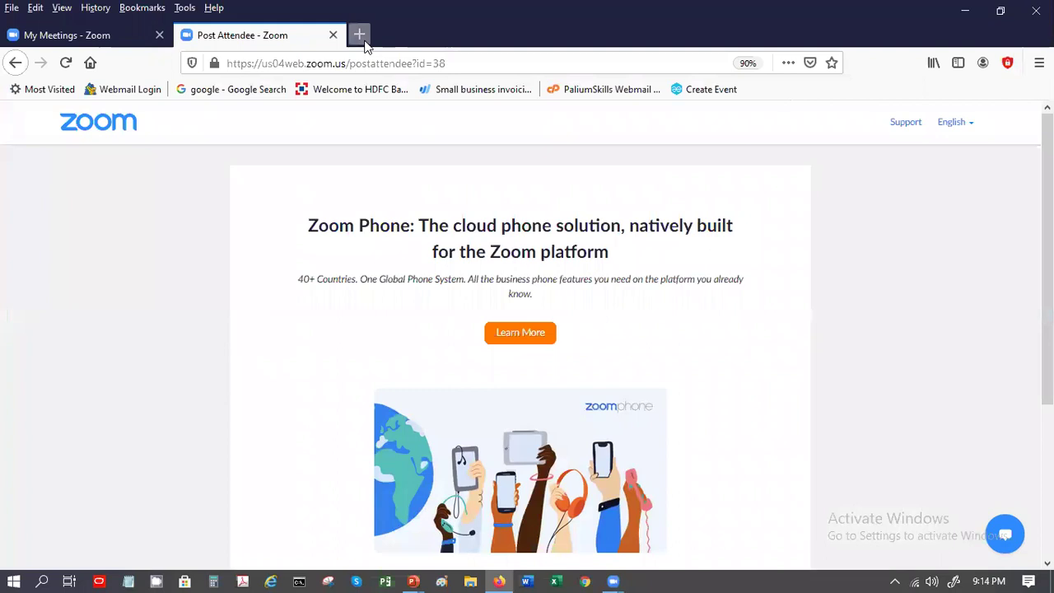
# Step: Open the Oracle Applications Cloud site at ucf1-zrgs-fa-ext.oracledemos.com in a new browser tab
pyautogui.write('ucf')
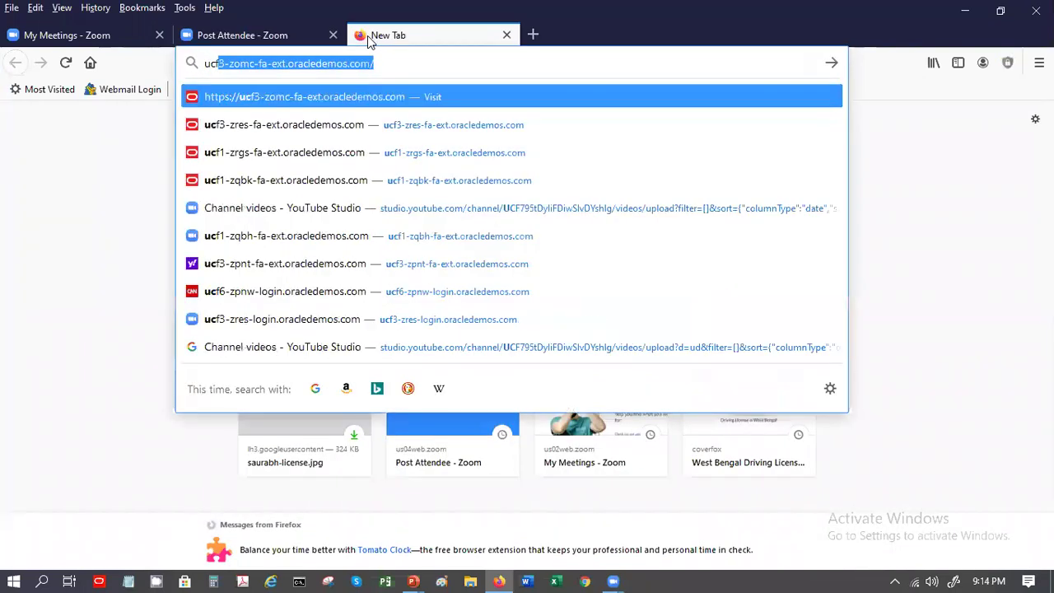
pyautogui.write('1')
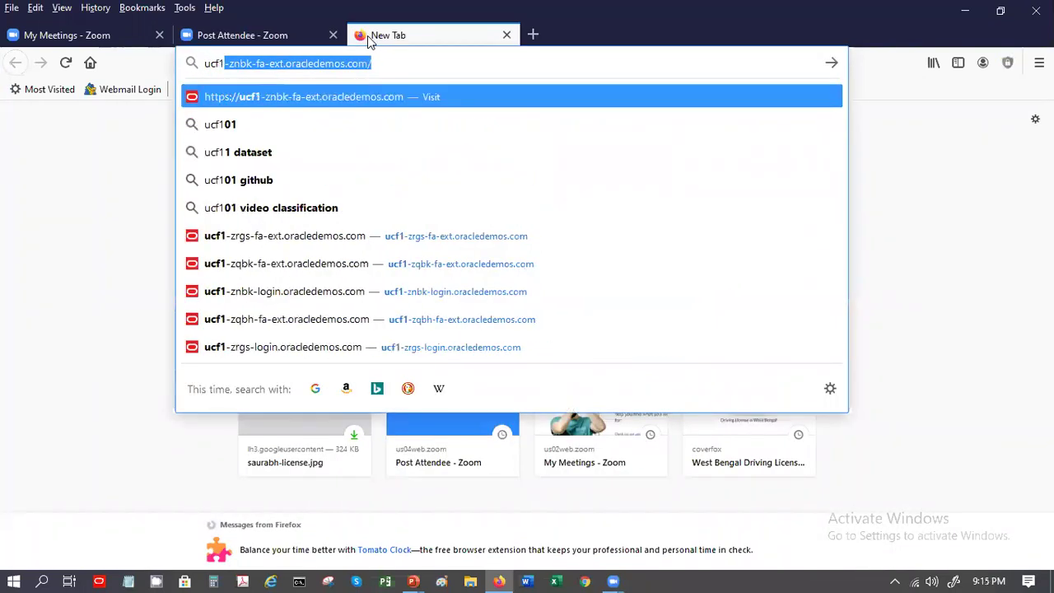
pyautogui.write('-zr')
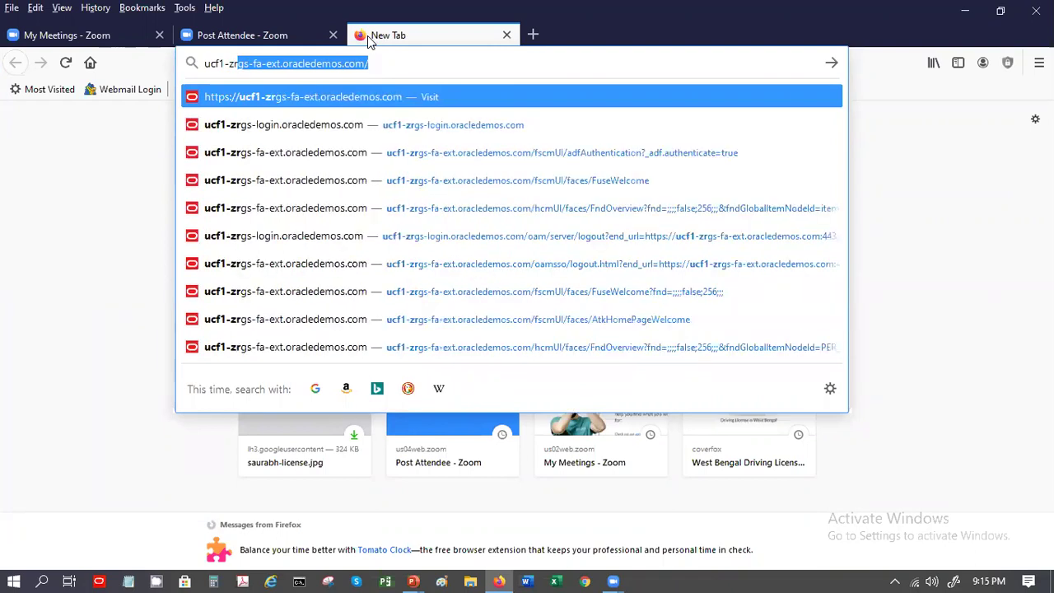
pyautogui.press('Return')
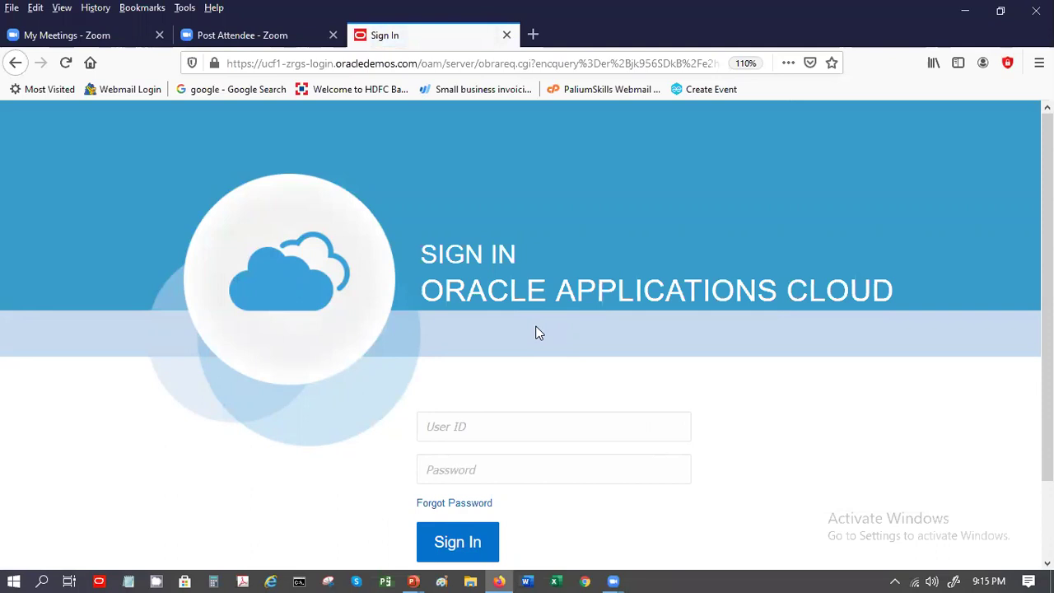
# Step: Sign in to Oracle Applications Cloud with the saved HCM_IMPL user ID and its stored password
pyautogui.click(442, 428)
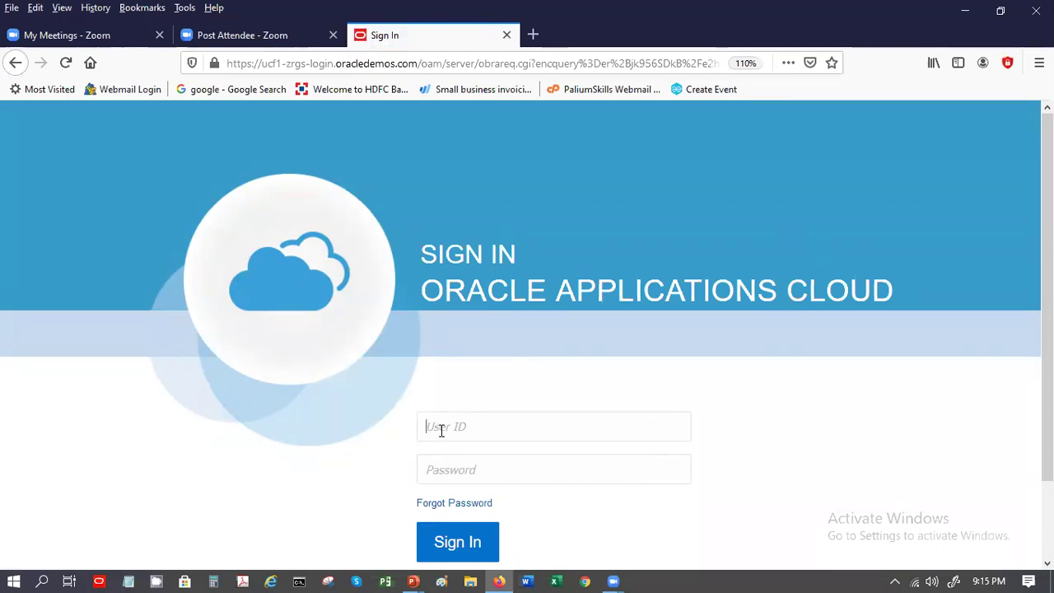
pyautogui.click(442, 430)
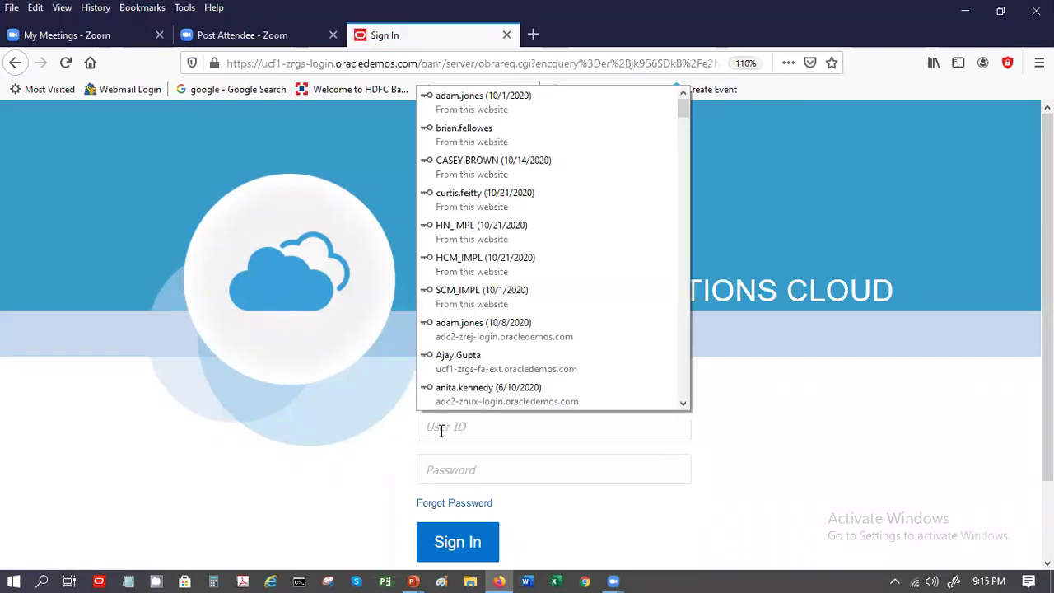
pyautogui.click(505, 258)
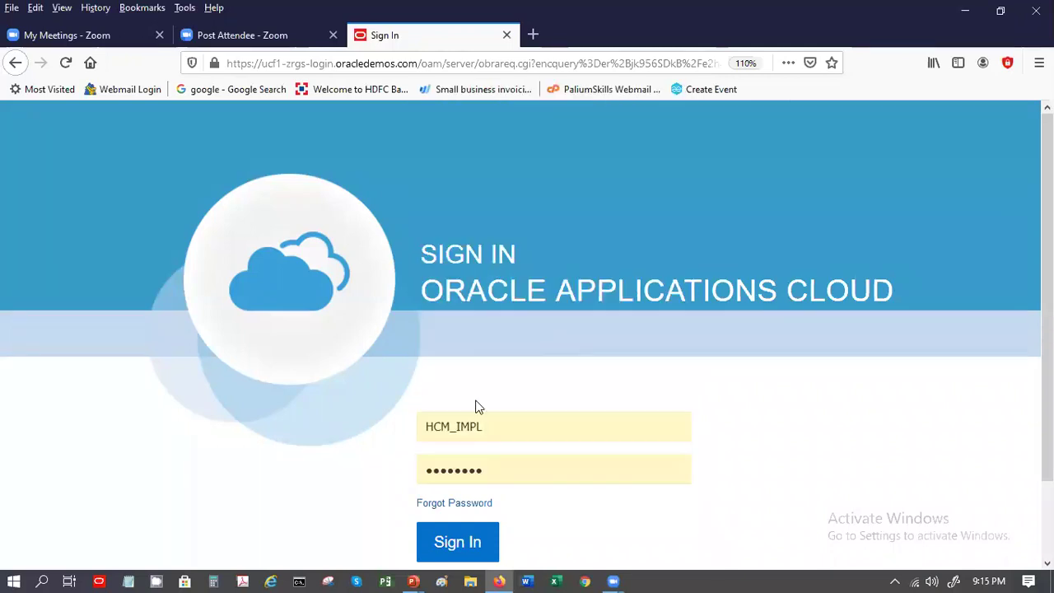
pyautogui.click(458, 543)
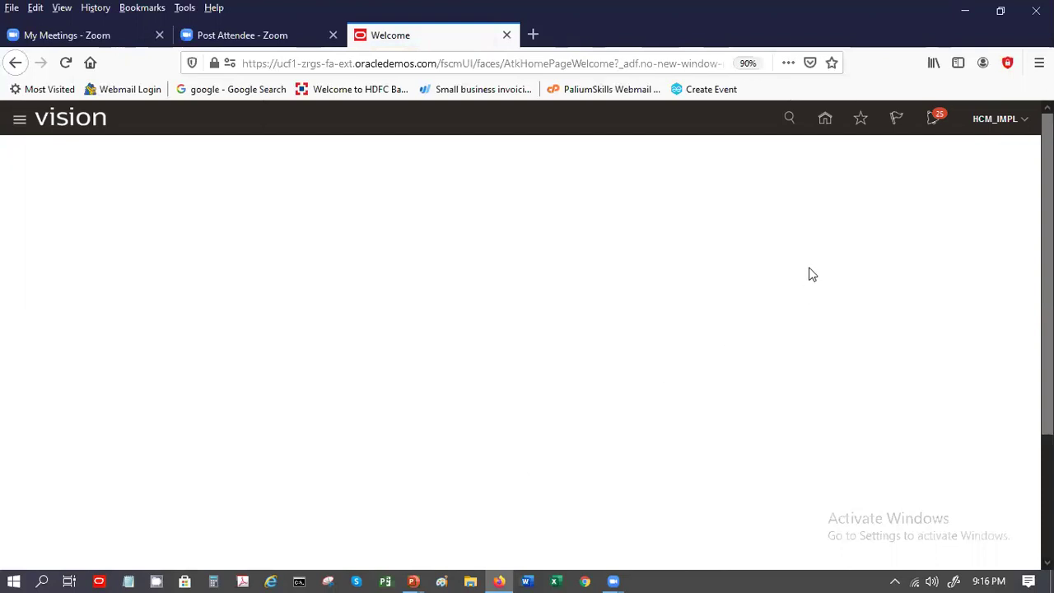
# Step: Go to the home page and open Setup and Maintenance from the HCM_IMPL user's Settings and Actions
pyautogui.click(826, 122)
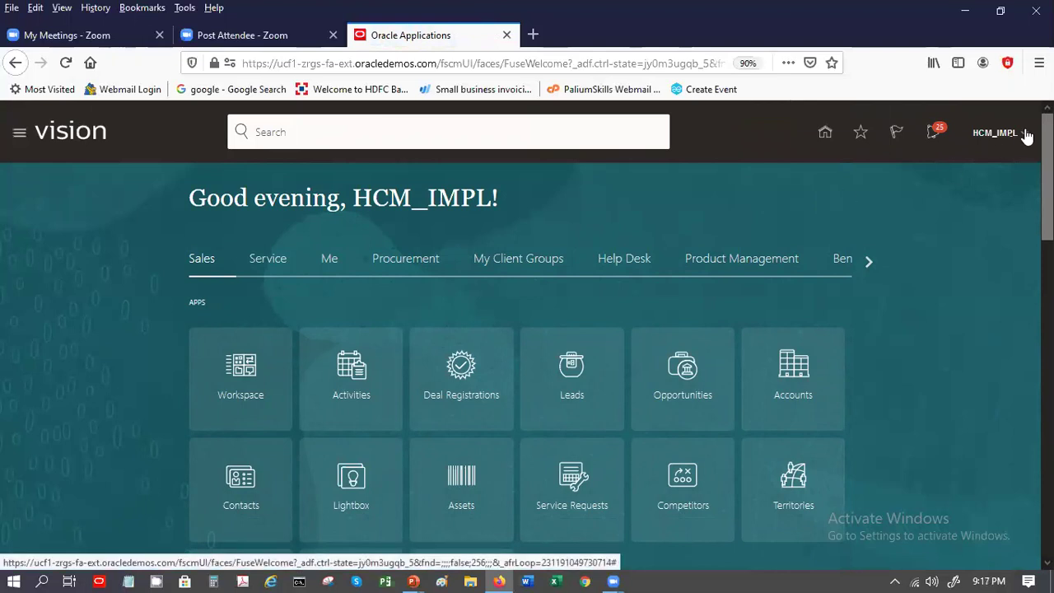
pyautogui.click(1027, 136)
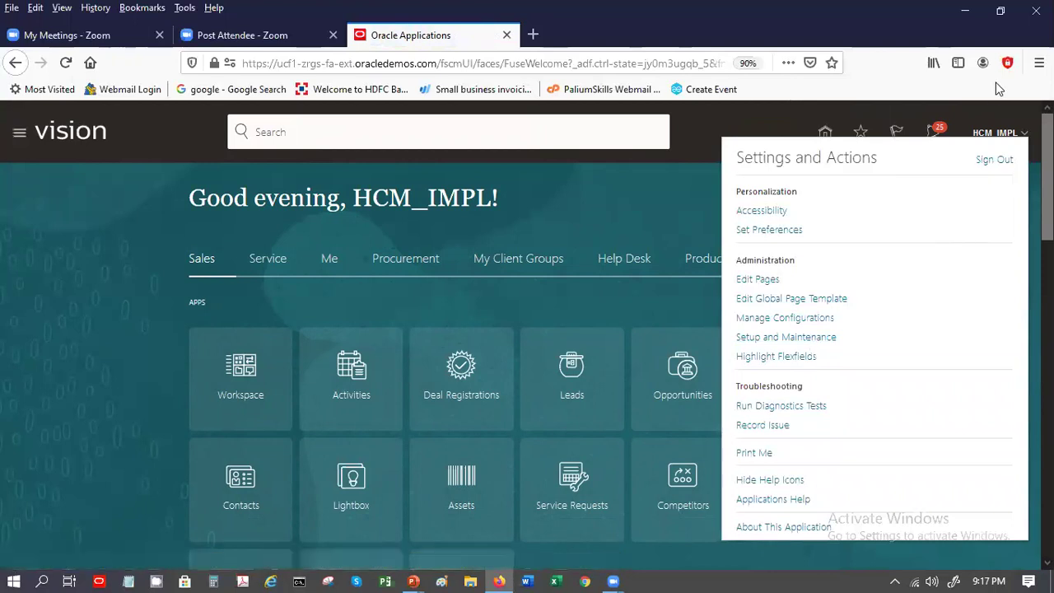
pyautogui.click(651, 196)
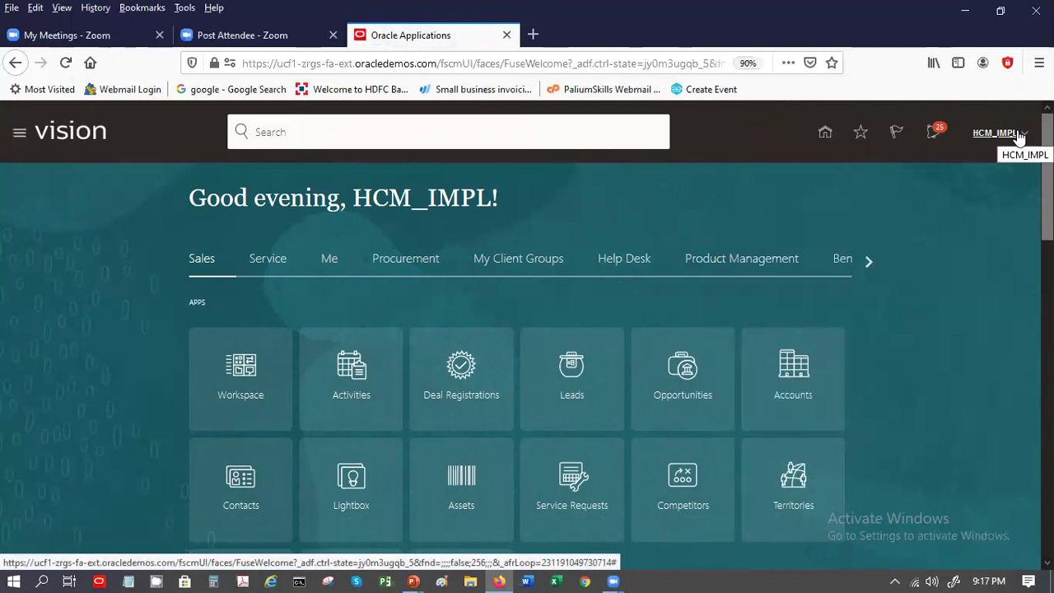
pyautogui.click(1019, 137)
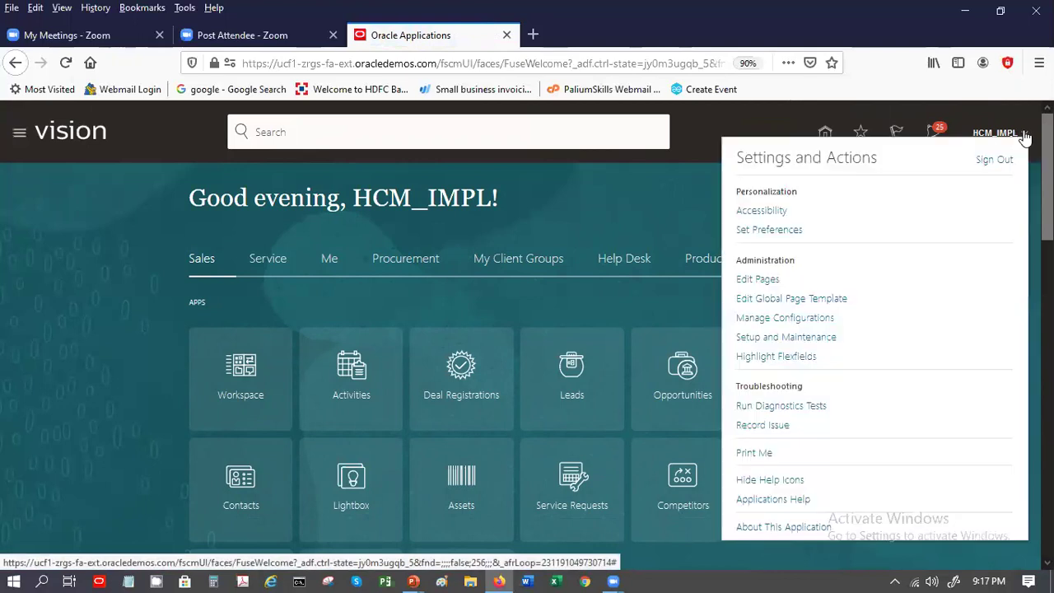
pyautogui.click(804, 338)
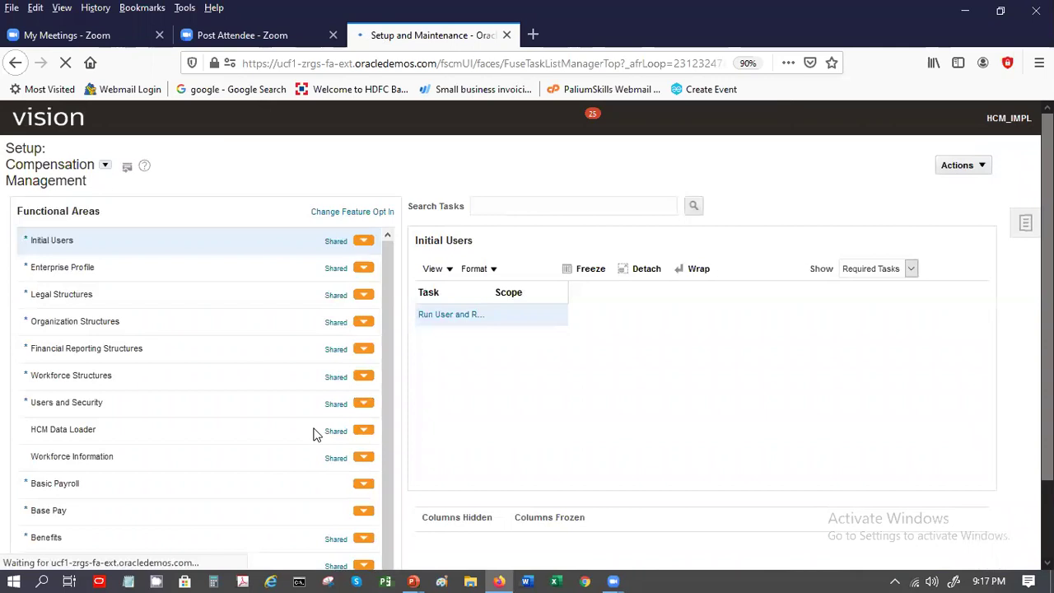
# Step: Switch to the PowerPoint slide show to check the Define Initial Configuration navigation path, and return to the browser
pyautogui.moveTo(413, 580)
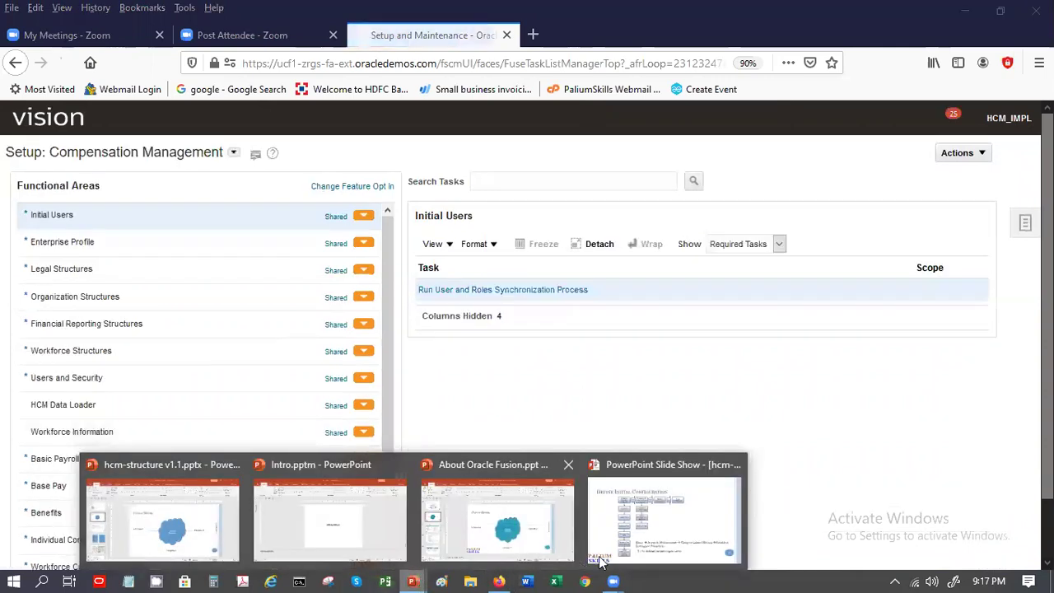
pyautogui.click(631, 546)
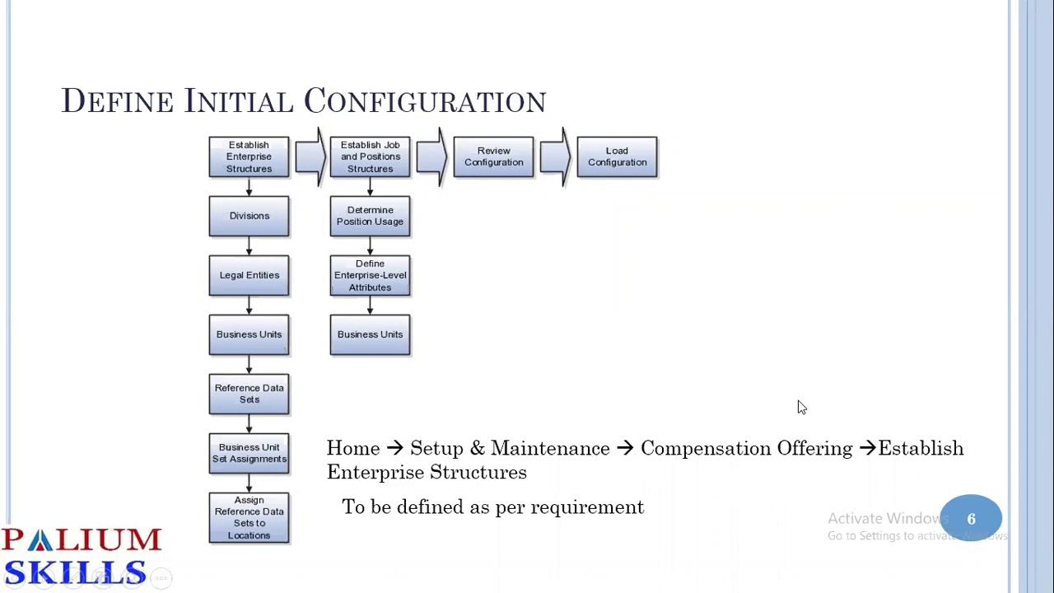
pyautogui.hotkey('alt', 'Tab')
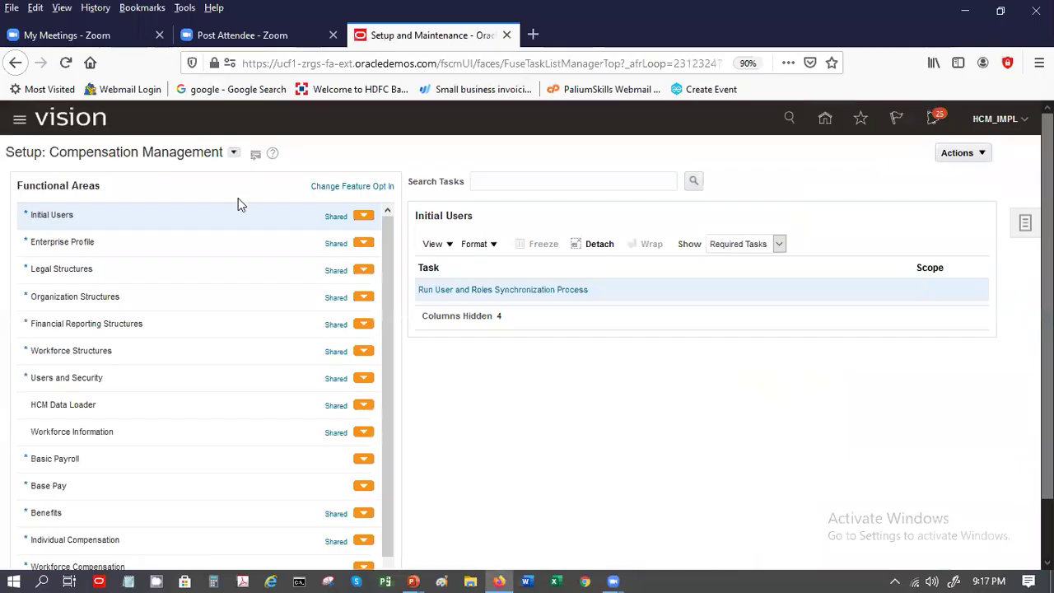
# Step: Show all tasks for the Enterprise Profile functional area and open the Establish Enterprise Structures task
pyautogui.click(108, 251)
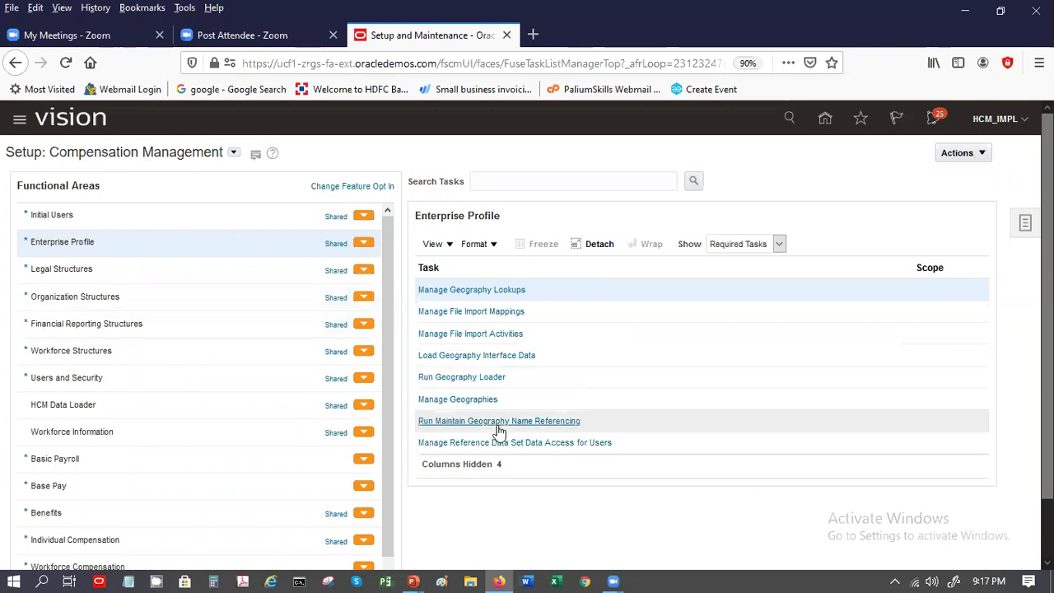
pyautogui.click(757, 250)
pyautogui.click(755, 262)
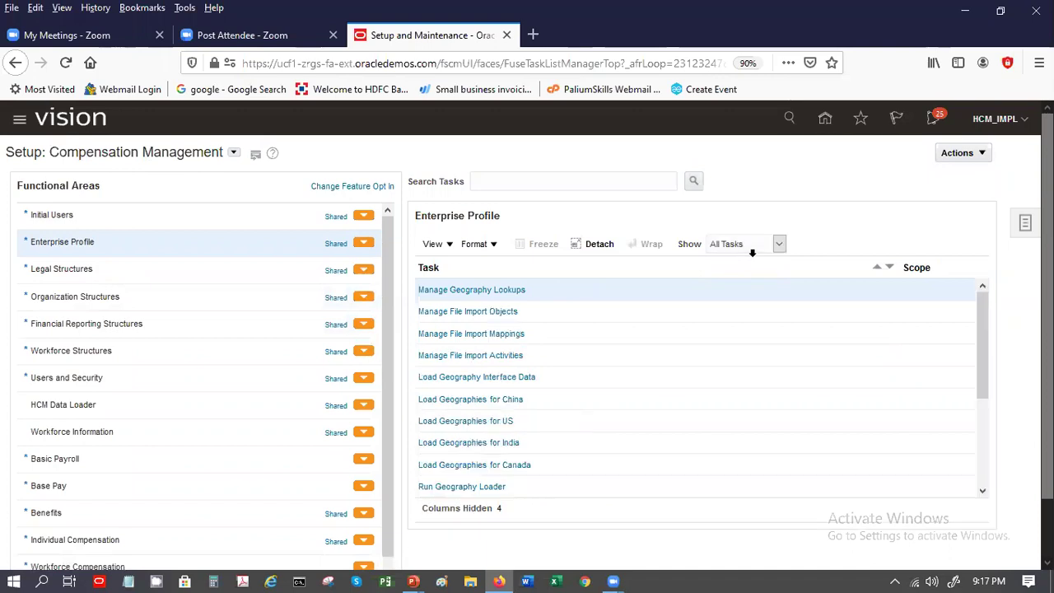
pyautogui.moveTo(983, 346); pyautogui.dragTo(980, 452)
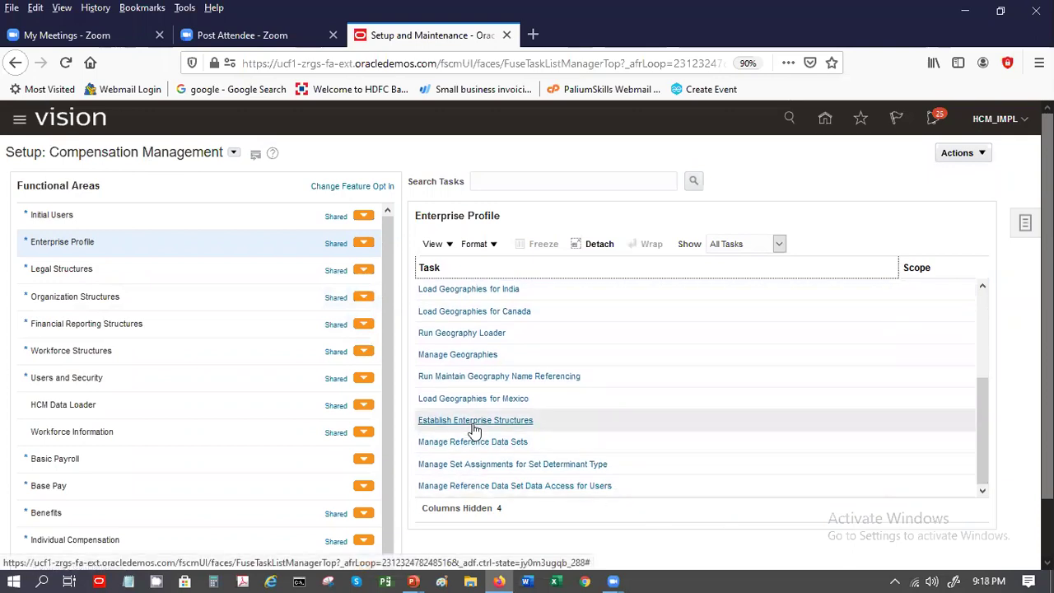
pyautogui.click(474, 421)
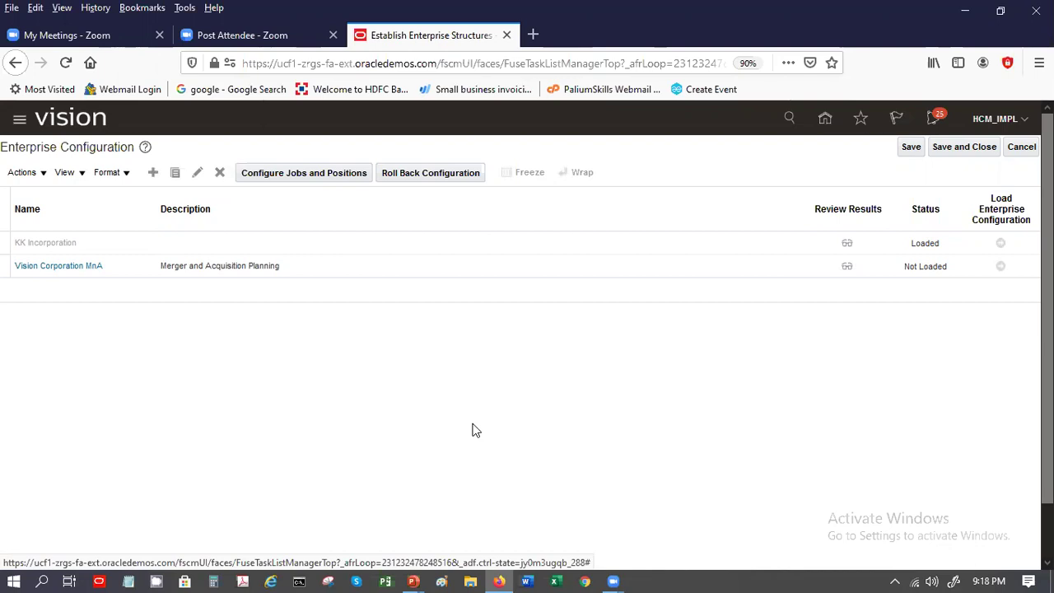
# Step: Create an enterprise configuration named SP Enterprise, leaving the description empty
pyautogui.click(153, 174)
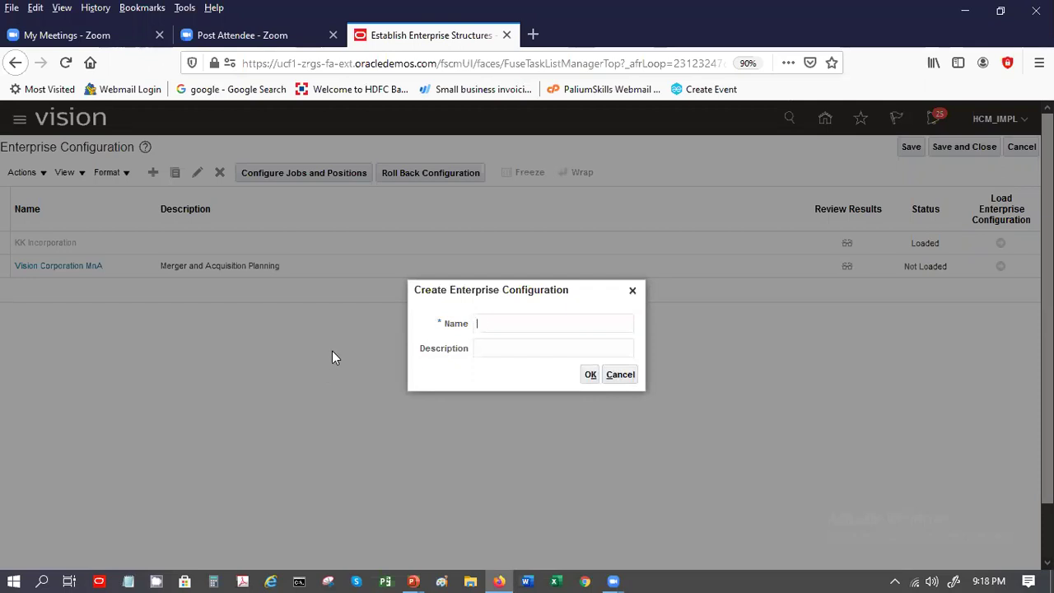
pyautogui.write('SP Enterprise')
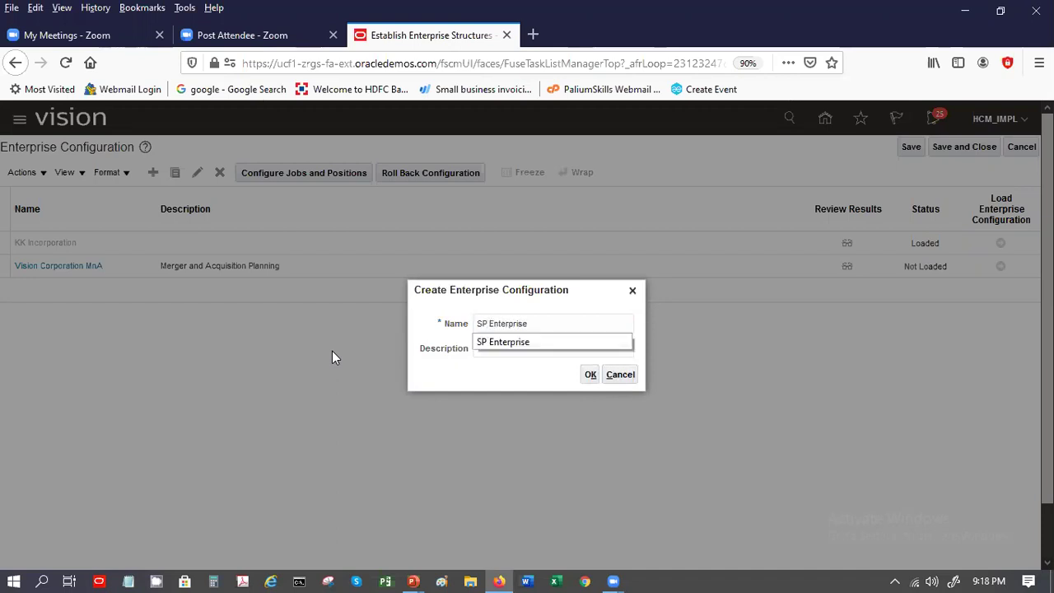
pyautogui.press('Tab')
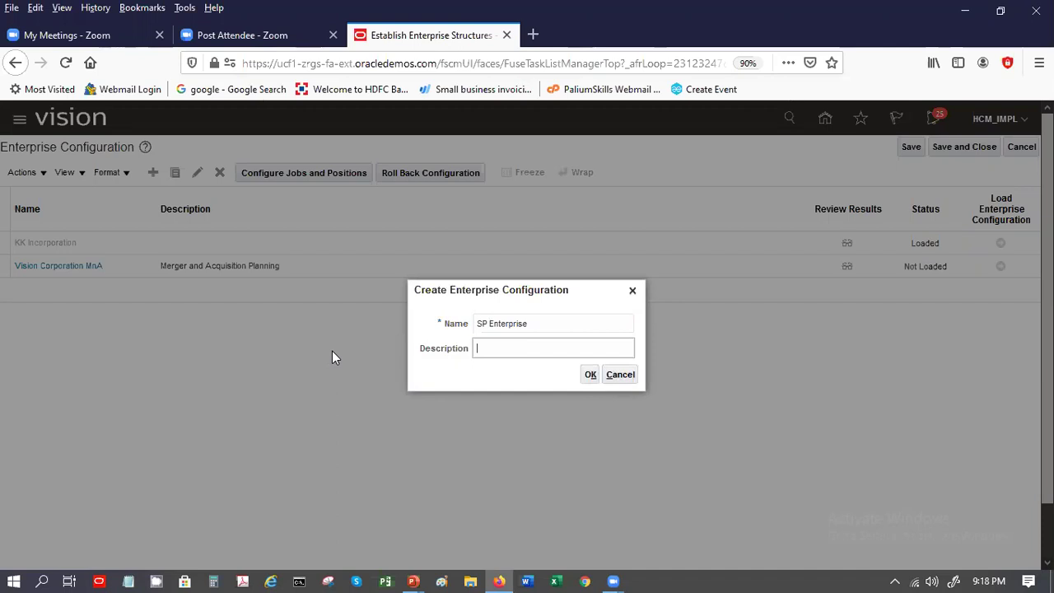
pyautogui.click(591, 376)
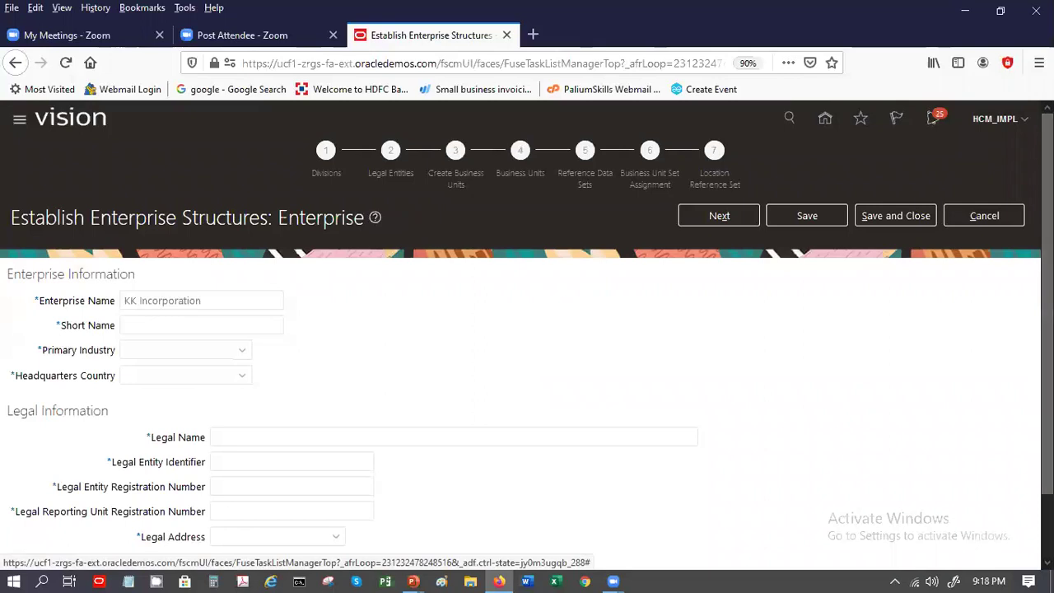
# Step: Set the enterprise's short name to SPENT and its primary industry to Information
pyautogui.scroll(-2, 528, 330)
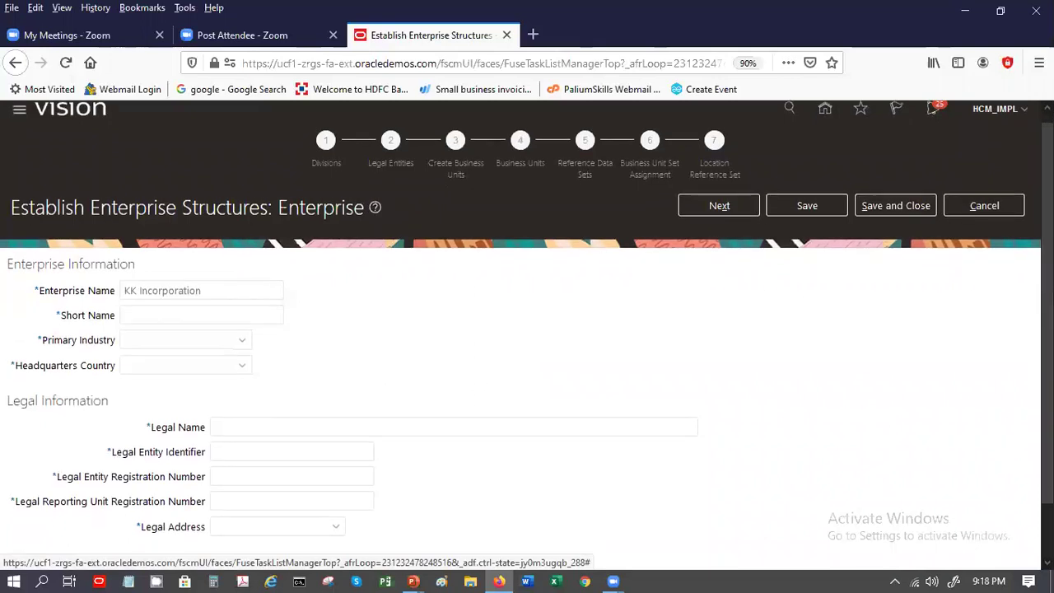
pyautogui.moveTo(1048, 356); pyautogui.dragTo(1048, 303)
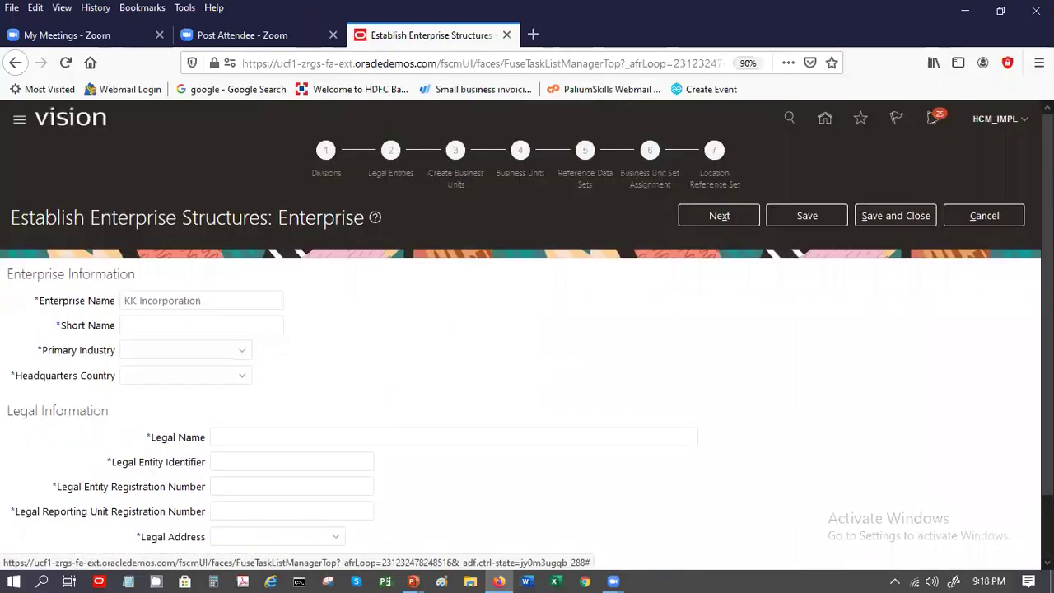
pyautogui.click(210, 323)
pyautogui.write('SP')
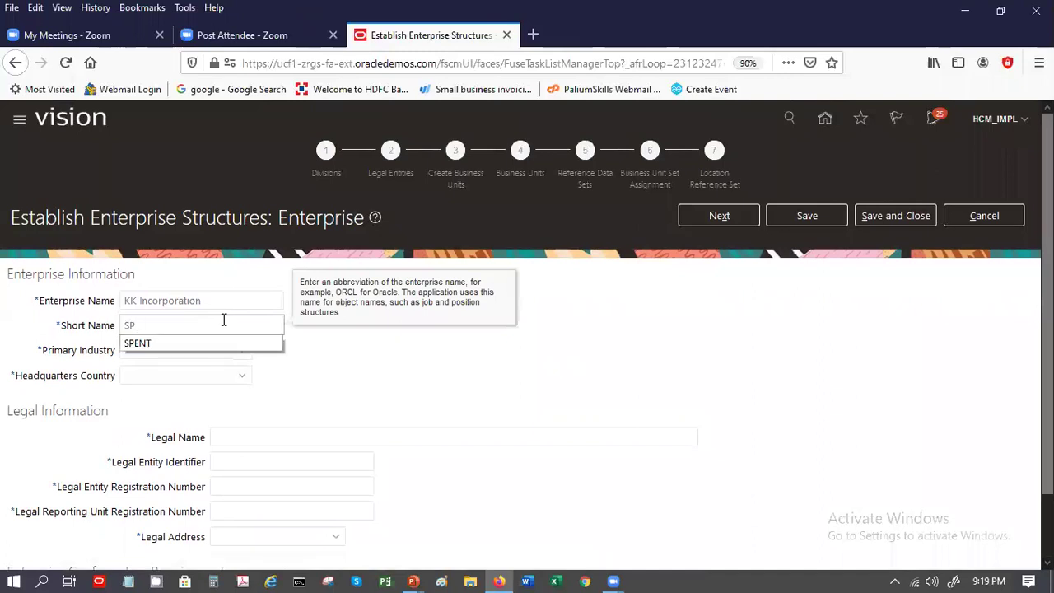
pyautogui.click(220, 345)
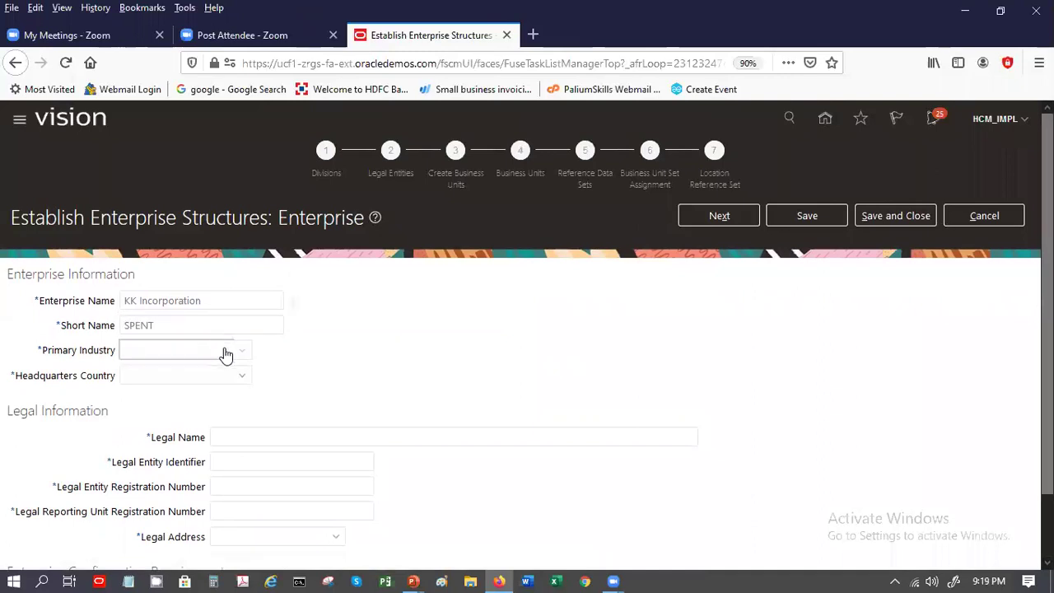
pyautogui.click(226, 355)
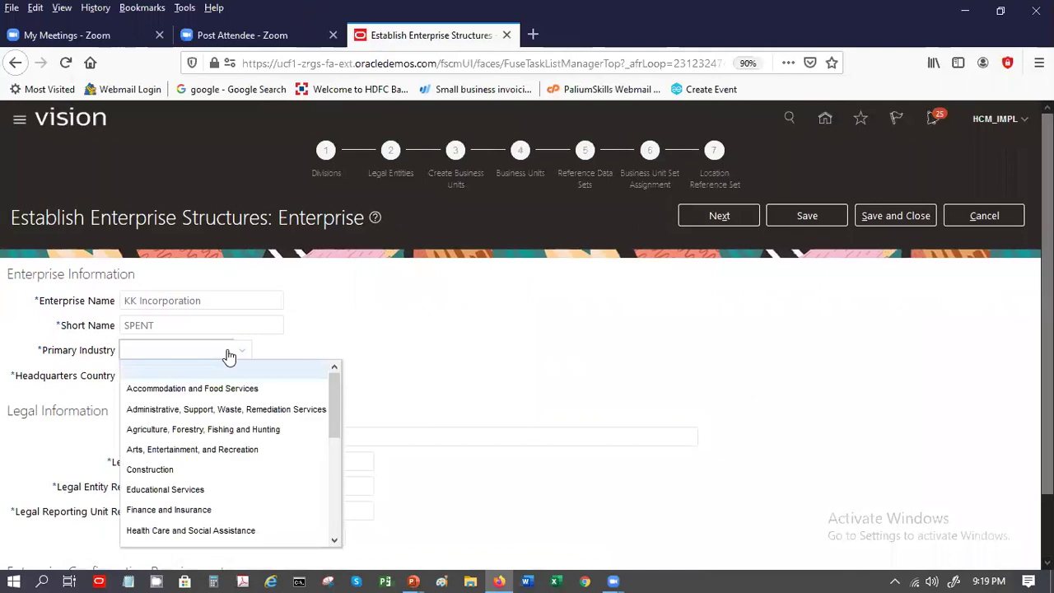
pyautogui.moveTo(336, 426); pyautogui.dragTo(327, 469)
pyautogui.click(195, 431)
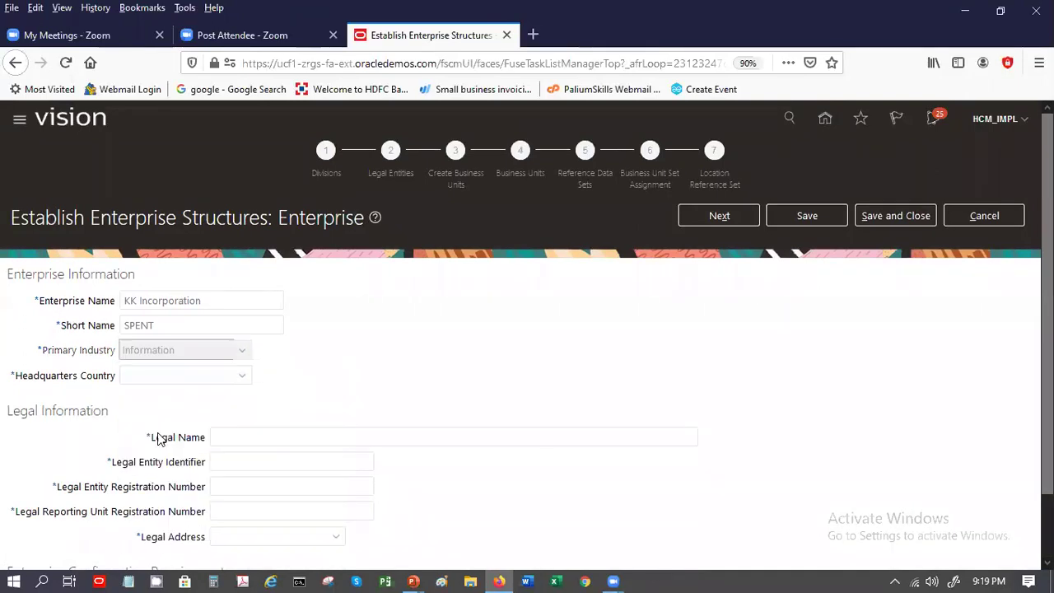
# Step: Set the enterprise's headquarters country to United States
pyautogui.click(161, 376)
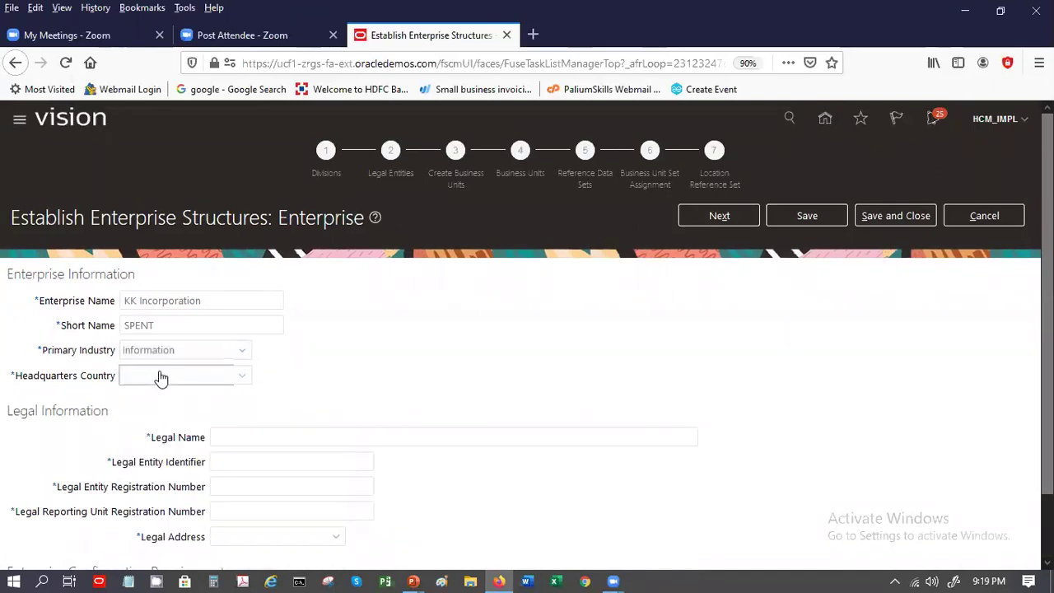
pyautogui.press('u')
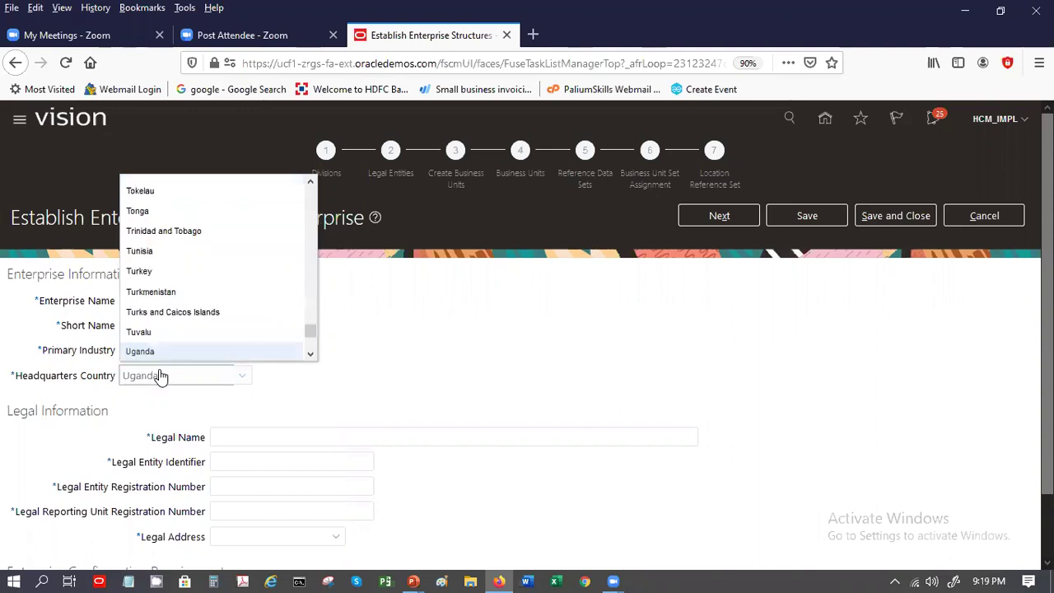
pyautogui.press('Down')
pyautogui.press('Down')
pyautogui.press('Down')
pyautogui.press('Down')
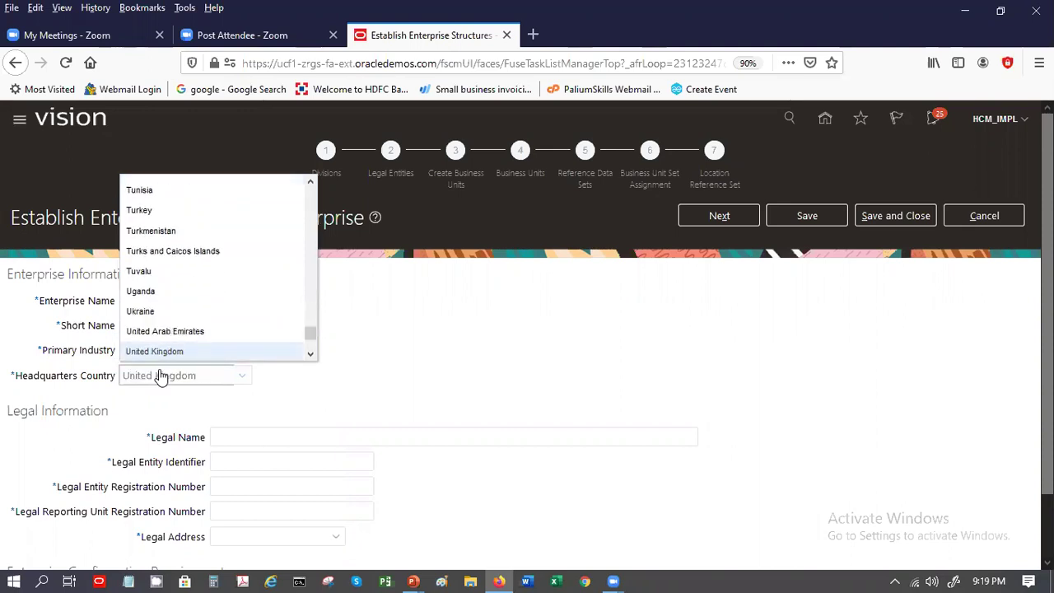
pyautogui.press('Return')
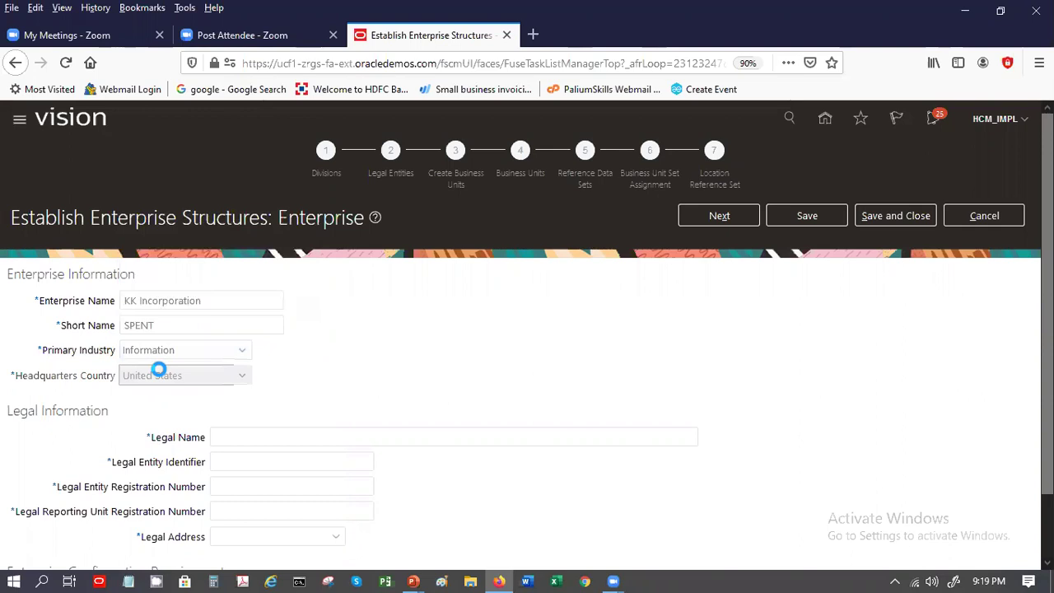
pyautogui.scroll(-1, 864, 384)
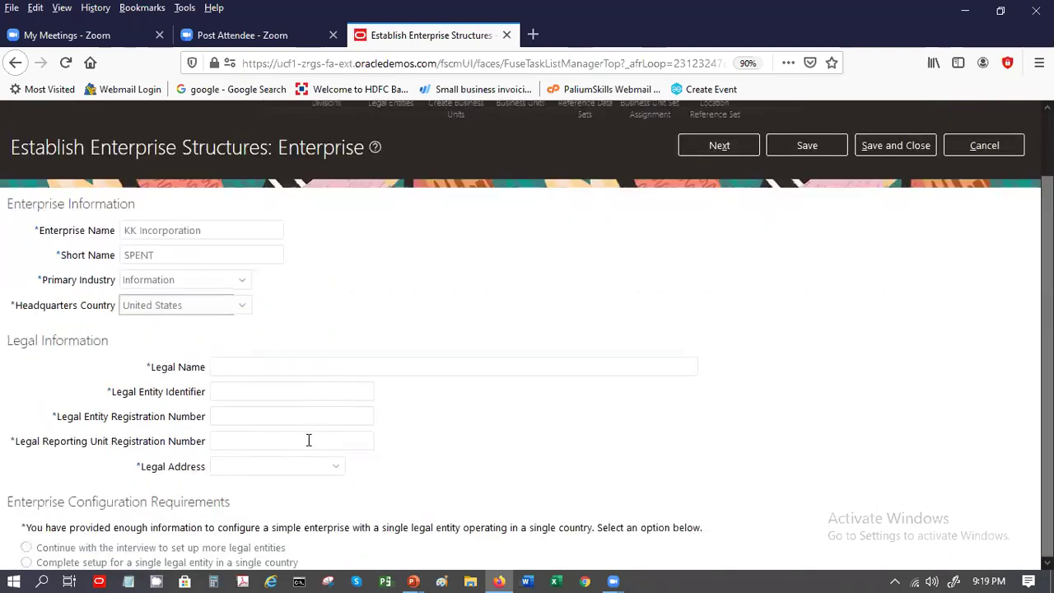
# Step: Set the legal name to SP Legal Entity and fill in the legal entity identifier from the previously used entry
pyautogui.click(274, 367)
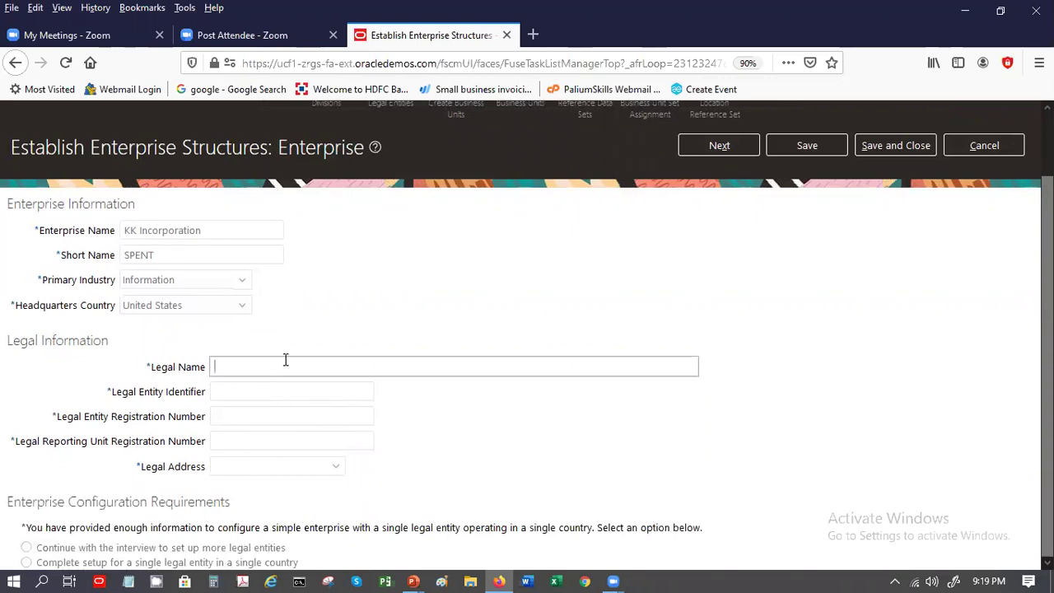
pyautogui.write('SP')
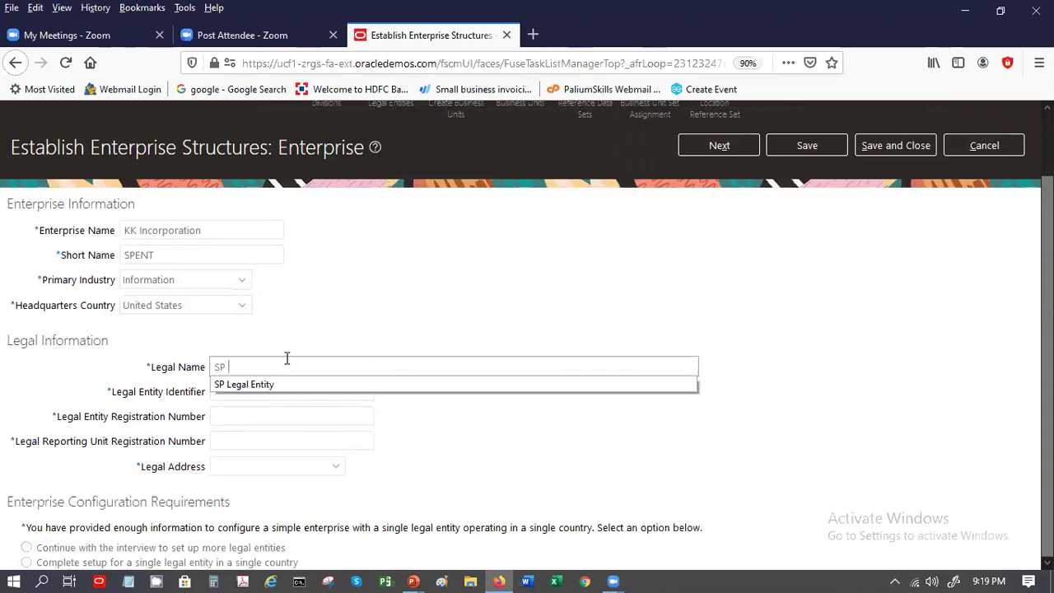
pyautogui.click(297, 384)
pyautogui.press('Tab')
pyautogui.click(300, 390)
pyautogui.click(301, 408)
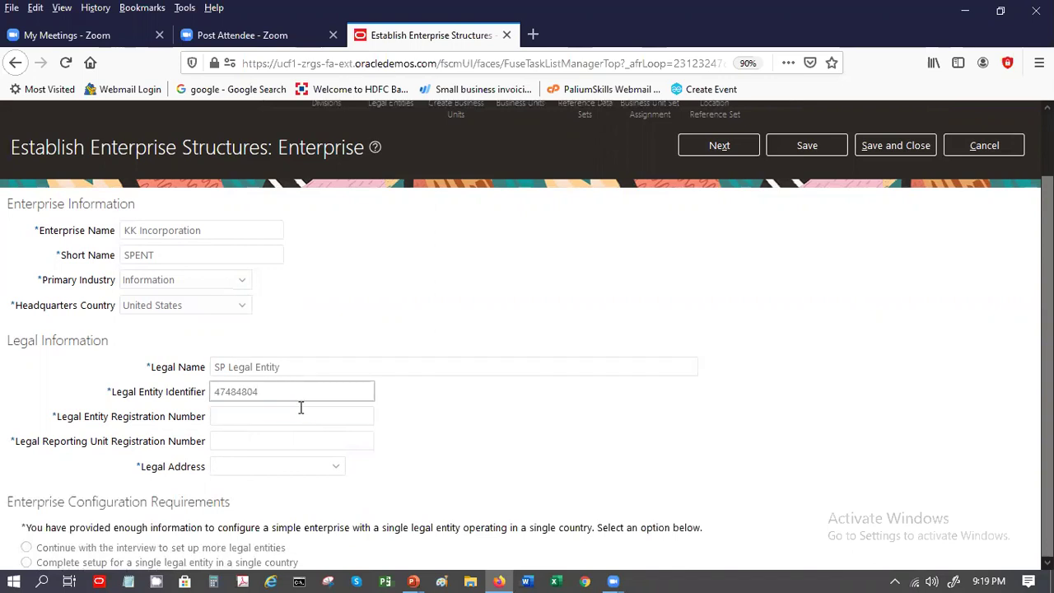
# Step: Fill in the legal entity registration number and the legal reporting unit registration number with the previously used entries
pyautogui.click(302, 409)
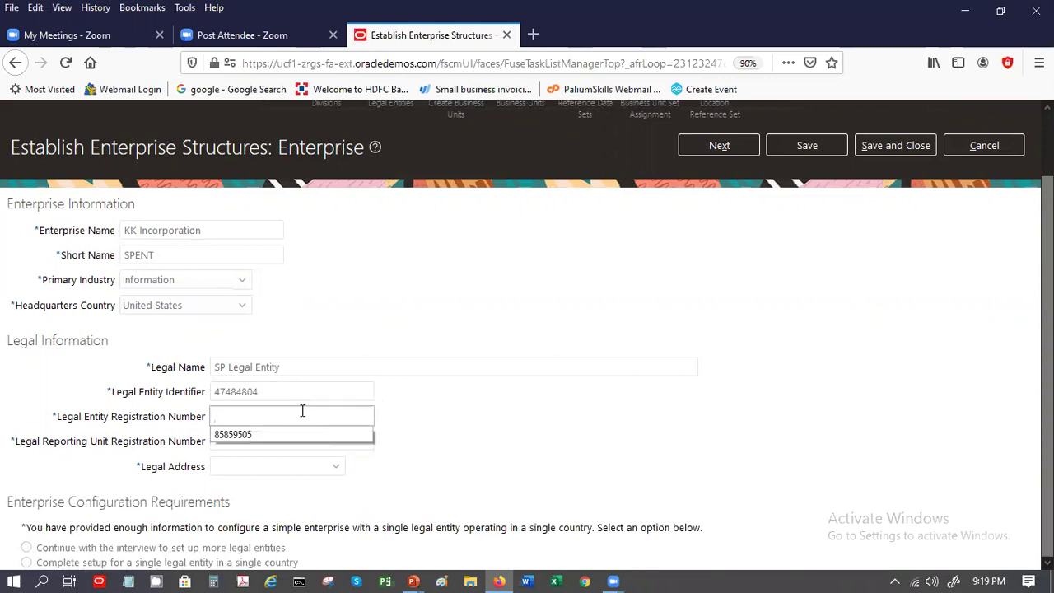
pyautogui.click(303, 434)
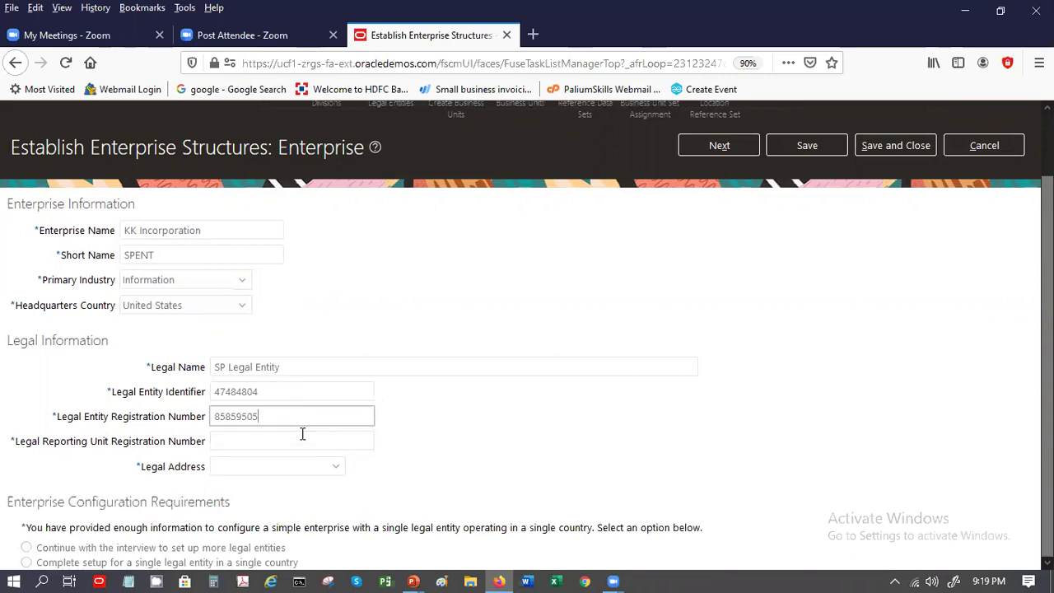
pyautogui.click(302, 434)
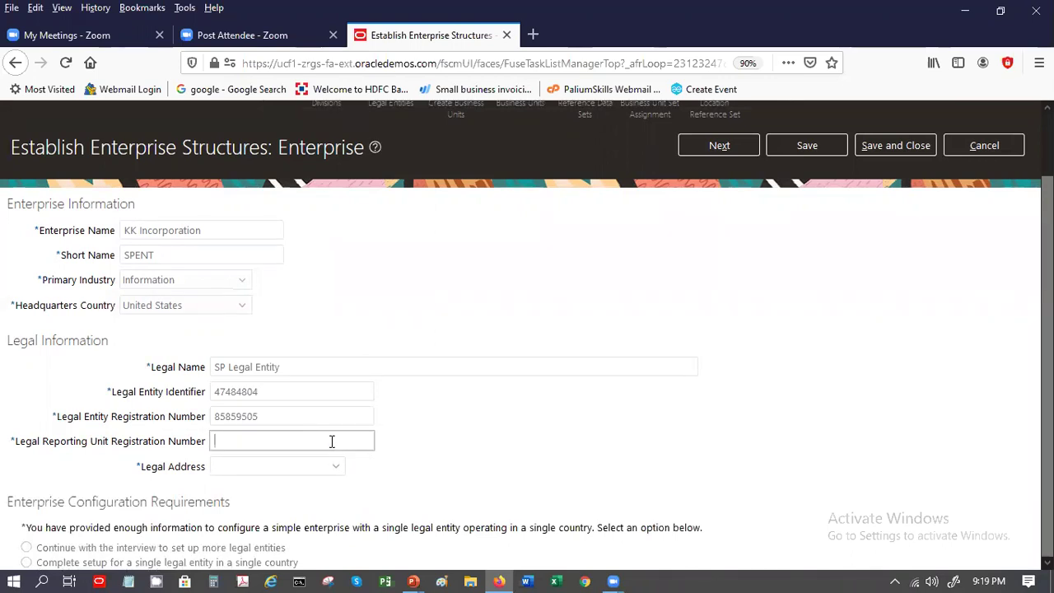
pyautogui.click(332, 442)
pyautogui.click(331, 459)
# Step: Start creating a new location for the legal address, name it SP Legal Address, and fill in its first address line
pyautogui.click(312, 466)
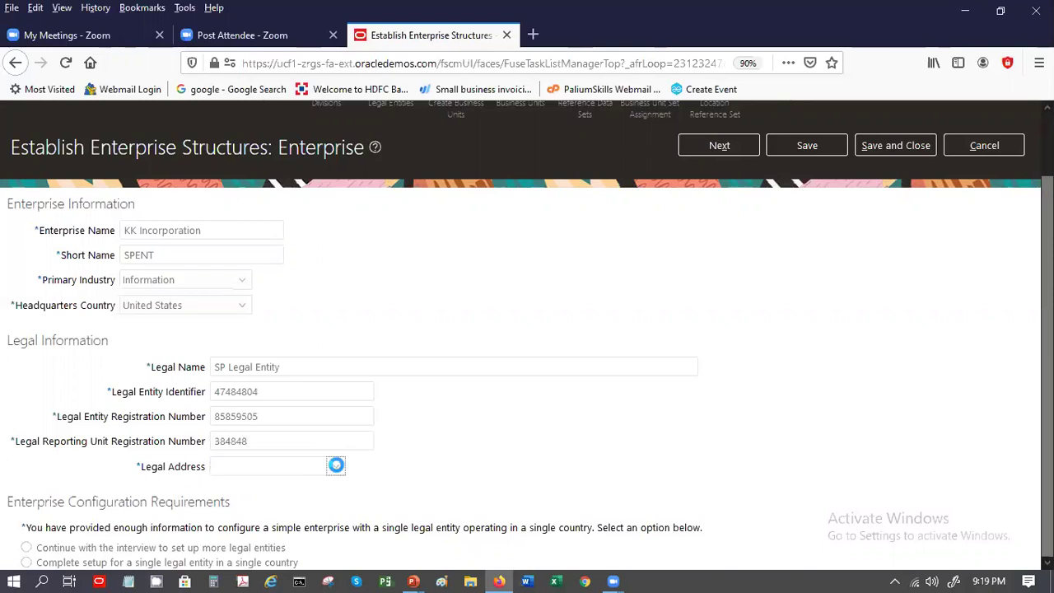
pyautogui.click(334, 467)
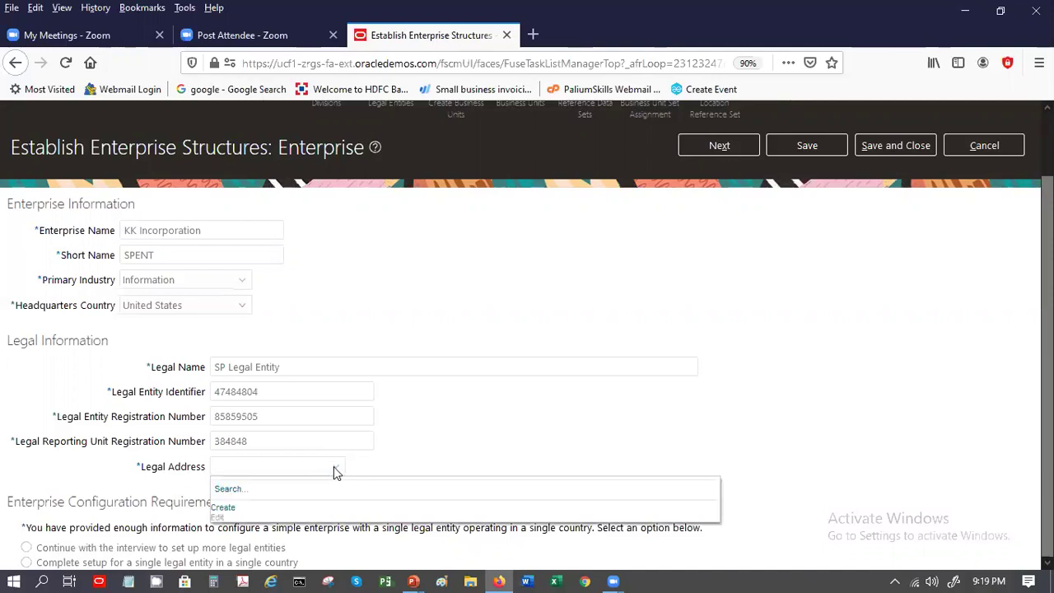
pyautogui.click(223, 509)
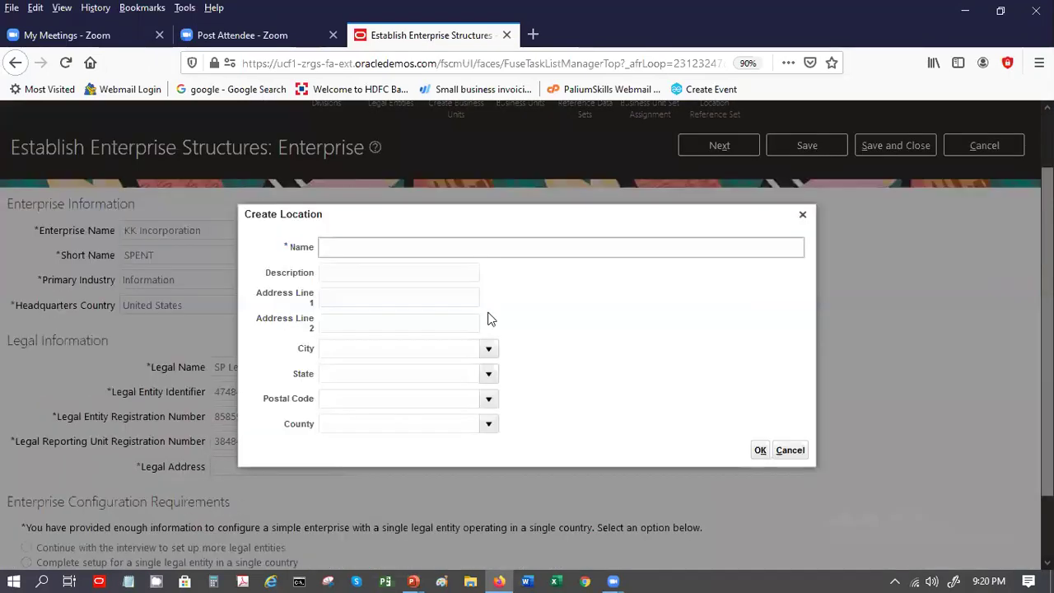
pyautogui.click(447, 244)
pyautogui.write('SP Legal ')
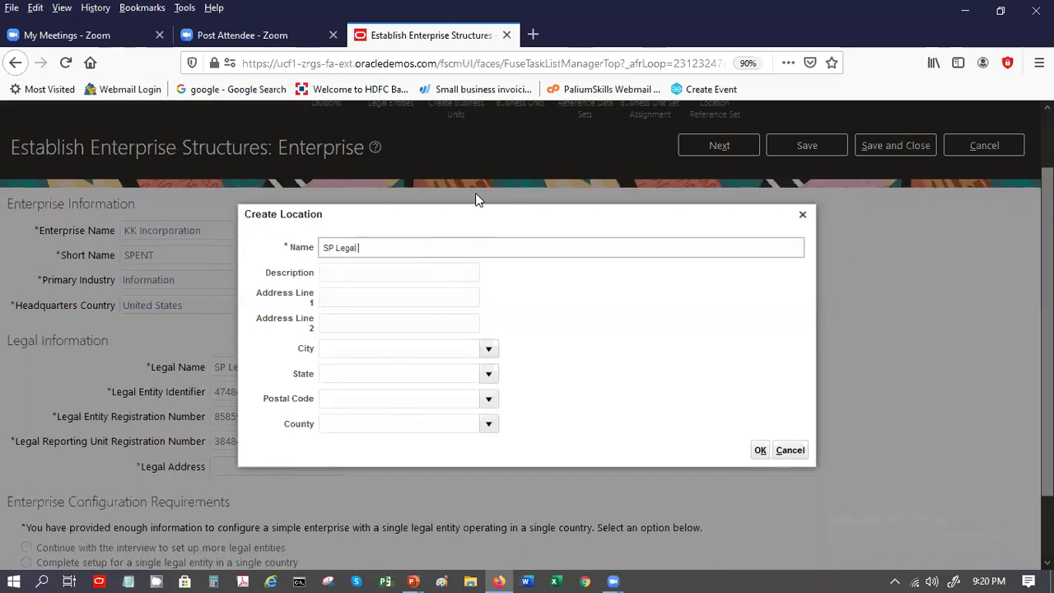
pyautogui.write('Address')
pyautogui.press('Tab')
pyautogui.press('Tab')
pyautogui.write('Main Street')
pyautogui.press('Tab')
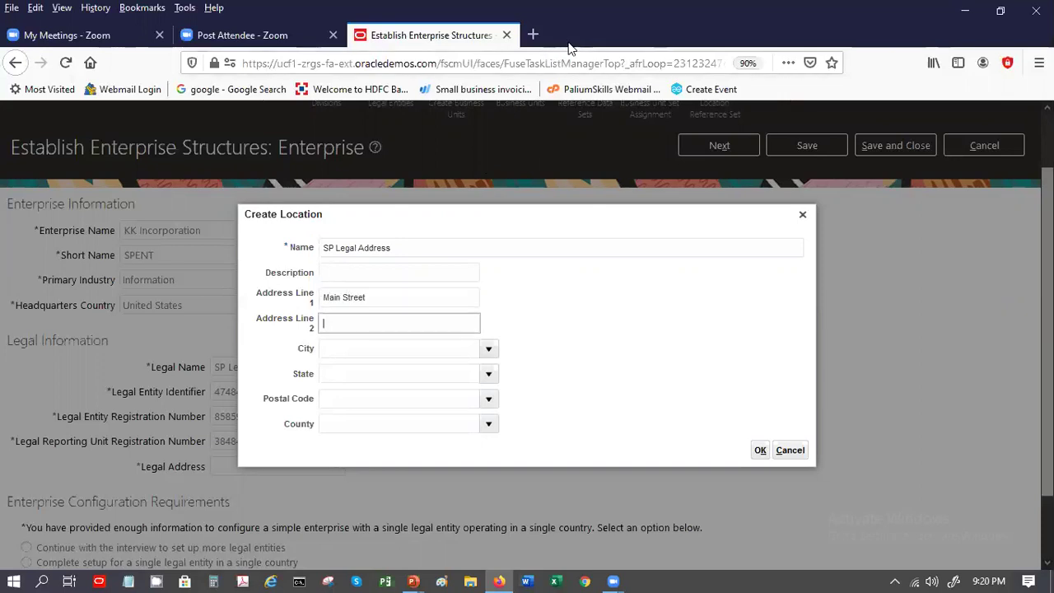
# Step: Enter the location's postal code, pick the matching geography with state NY, and save the location as the legal address
pyautogui.press('Tab')
pyautogui.press('Tab')
pyautogui.press('Tab')
pyautogui.write('1201')
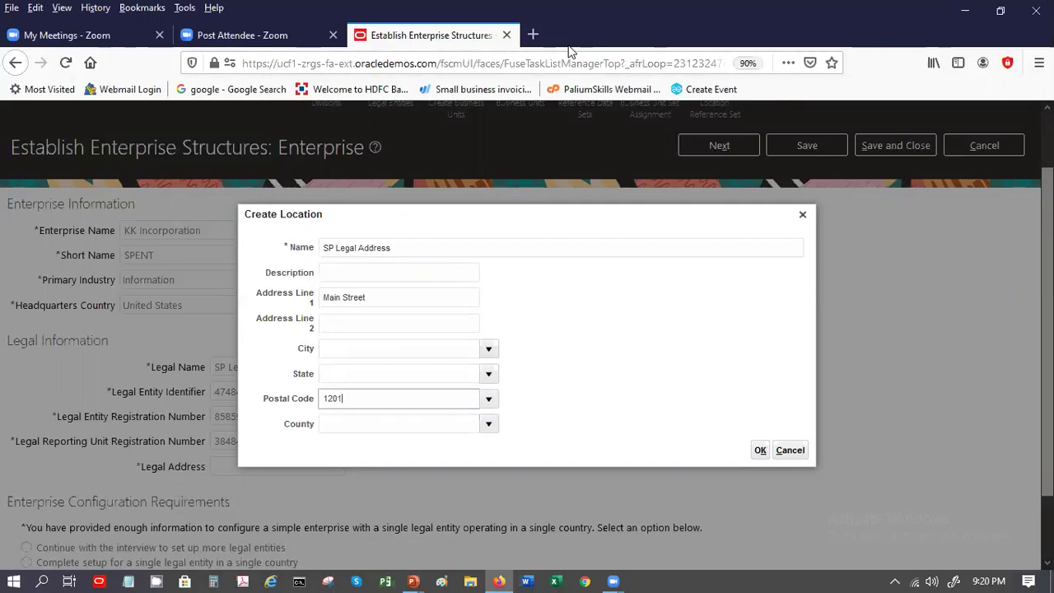
pyautogui.press('BackSpace')
pyautogui.write('84')
pyautogui.press('Tab')
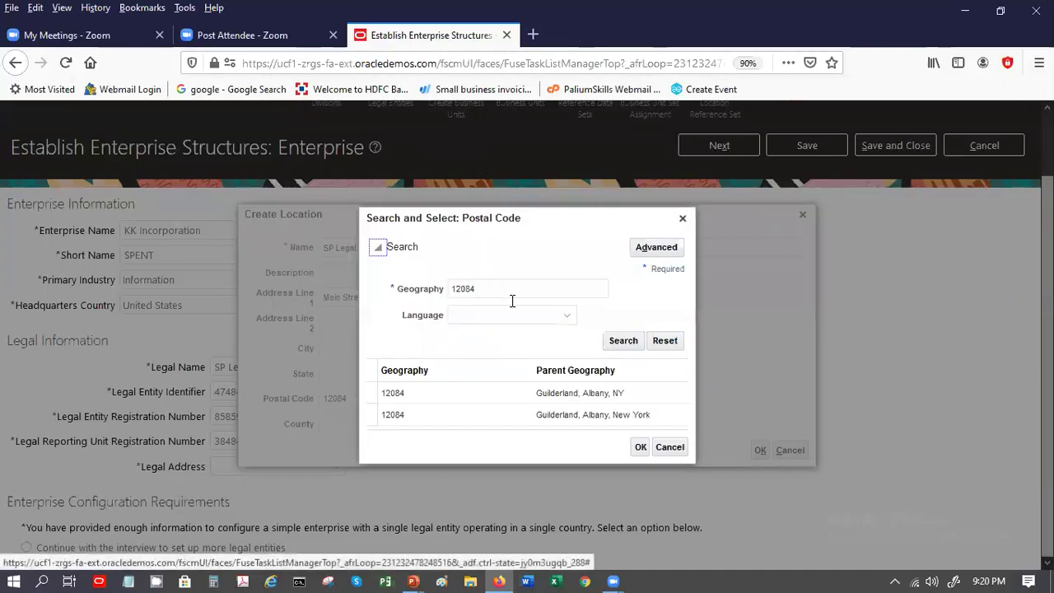
pyautogui.click(544, 393)
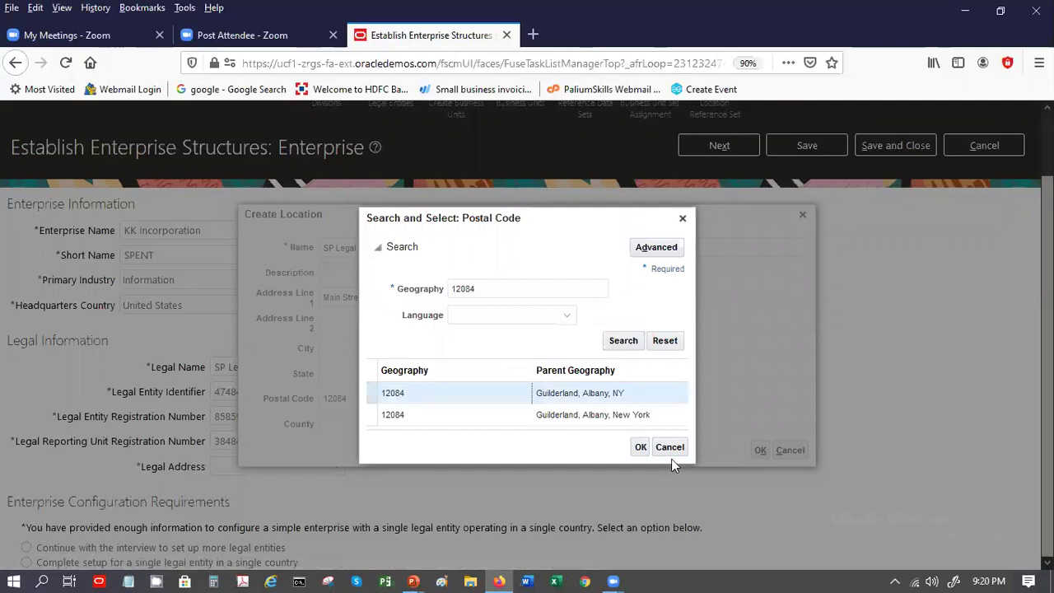
pyautogui.click(641, 449)
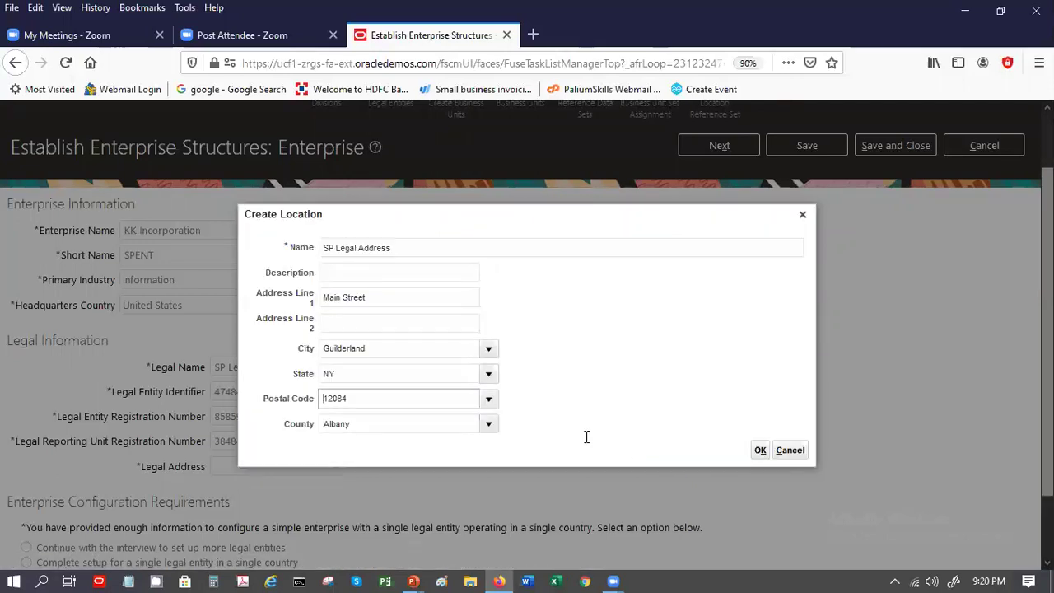
pyautogui.click(758, 454)
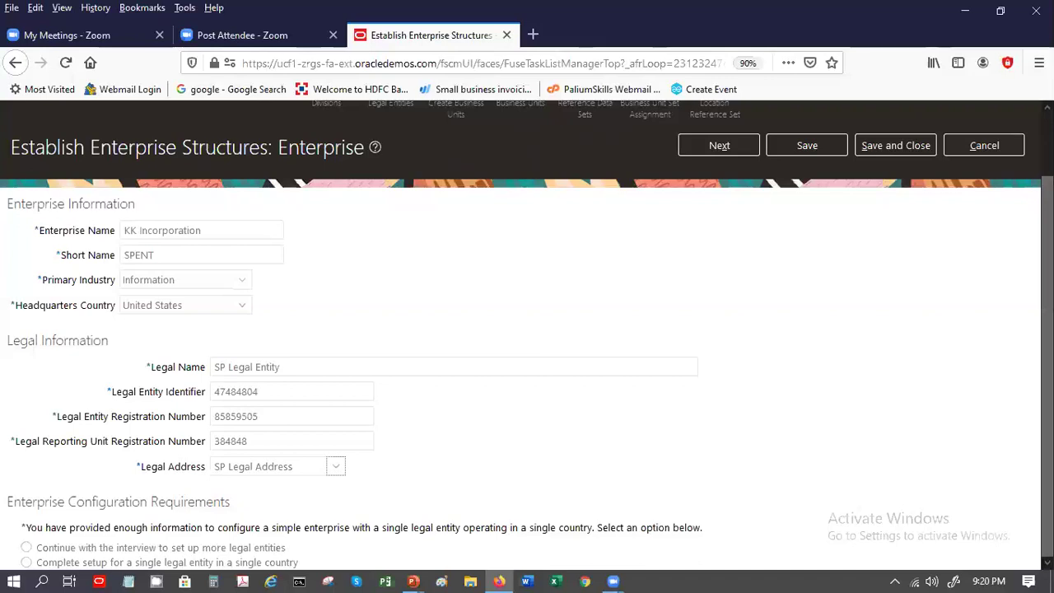
# Step: Choose to continue with the interview to set up more legal entities and proceed to the Divisions stage
pyautogui.scroll(2, 527, 335)
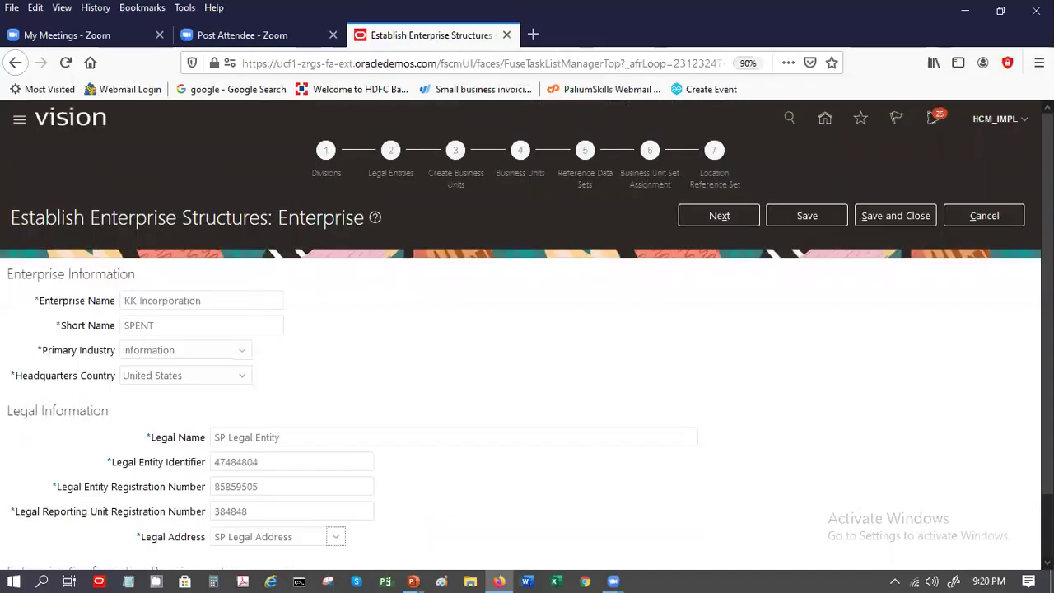
pyautogui.scroll(-1, 527, 335)
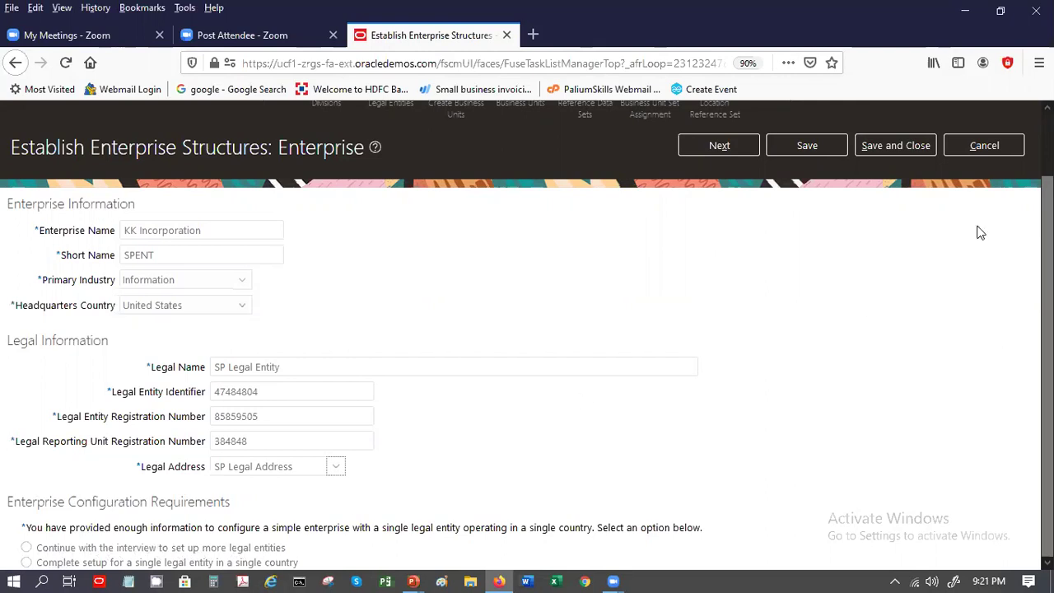
pyautogui.scroll(2, 527, 329)
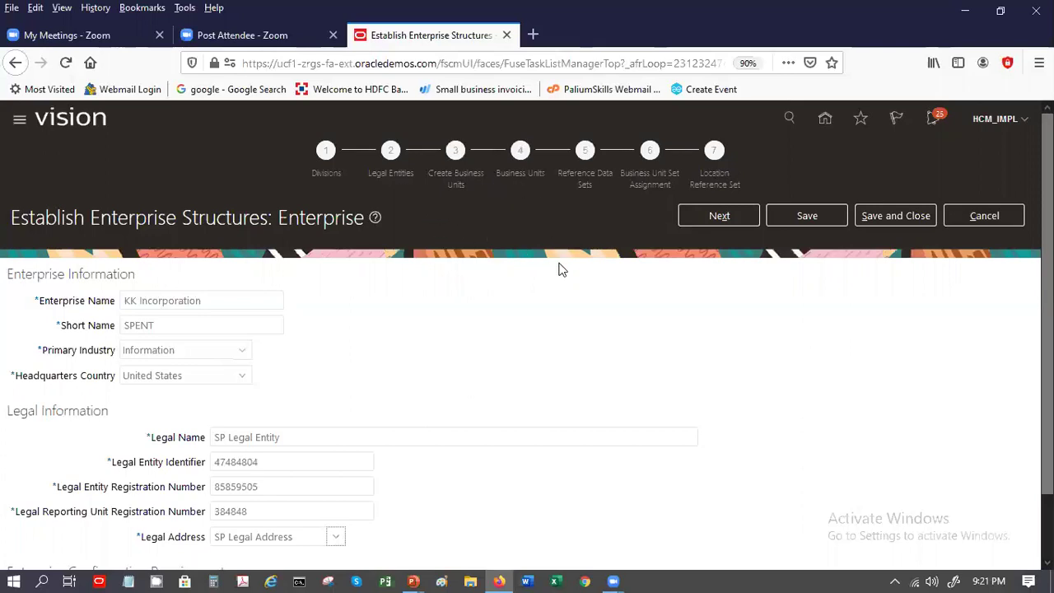
pyautogui.scroll(-2, 1048, 330)
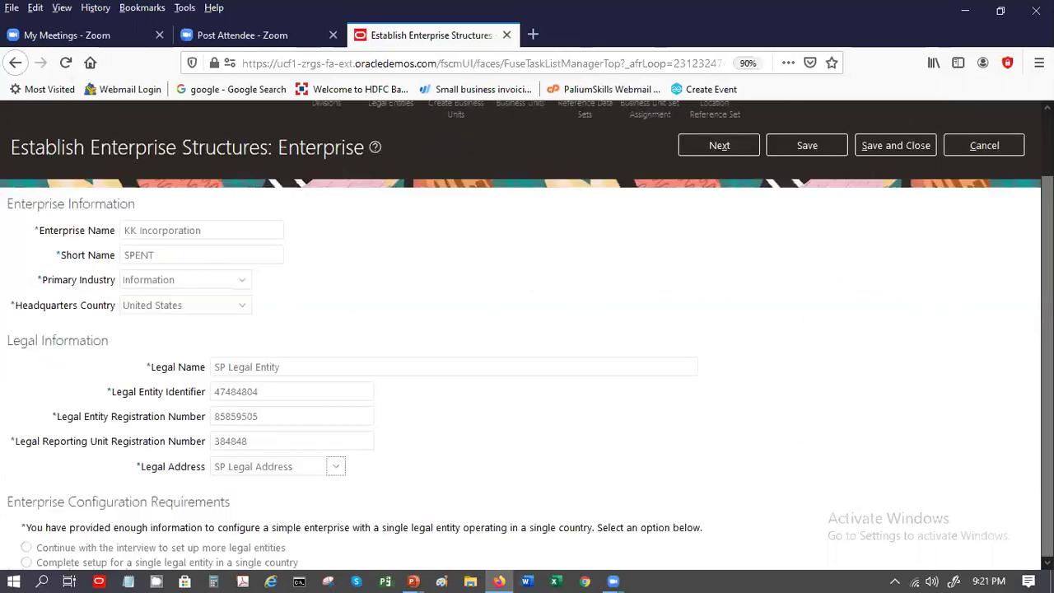
pyautogui.click(26, 547)
pyautogui.click(712, 145)
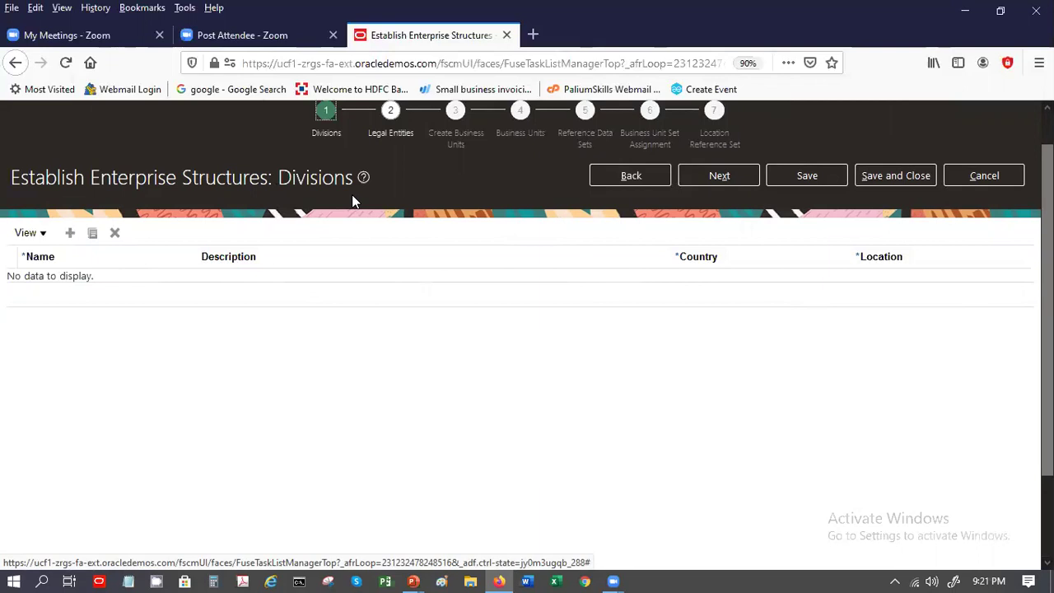
# Step: Add a division named SP United States with the country United States, leaving its description empty
pyautogui.click(70, 236)
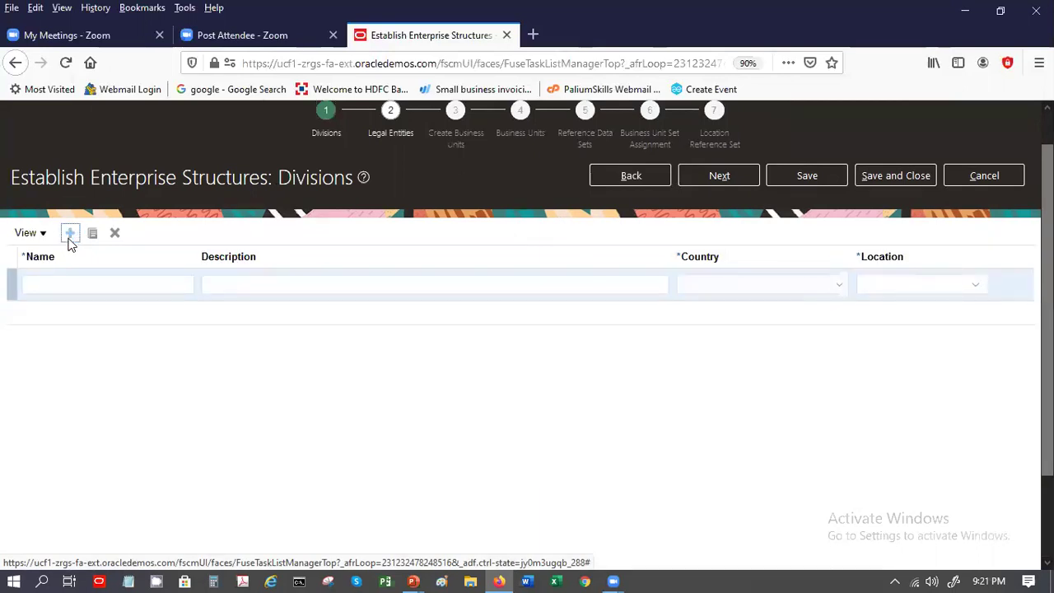
pyautogui.click(89, 280)
pyautogui.write('SP United ')
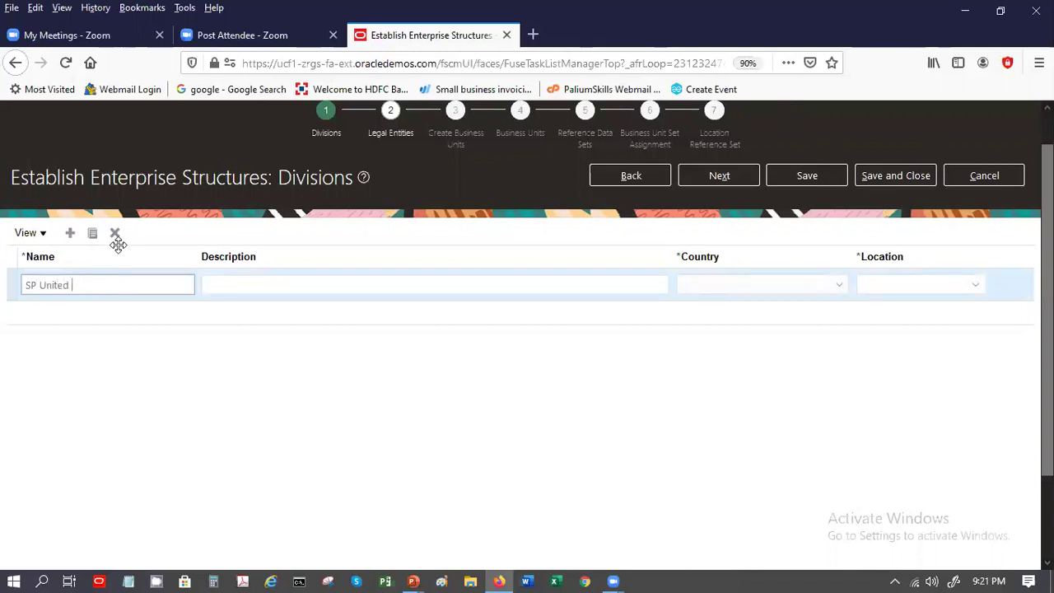
pyautogui.write('States')
pyautogui.press('Tab')
pyautogui.press('Tab')
pyautogui.write('U')
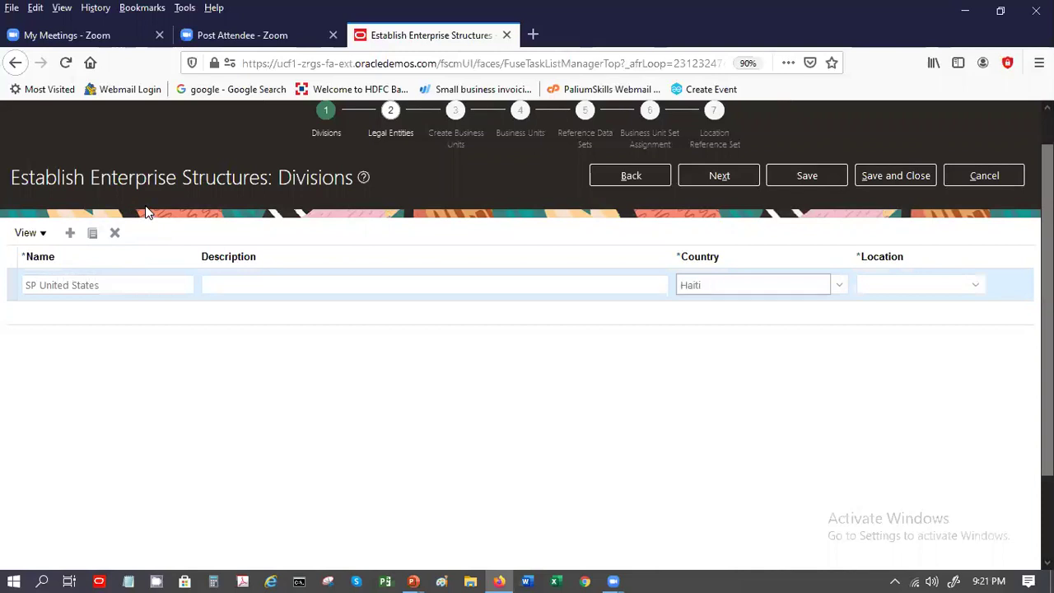
pyautogui.press('Down')
pyautogui.press('Down')
pyautogui.press('Down')
pyautogui.press('Down')
pyautogui.press('Tab')
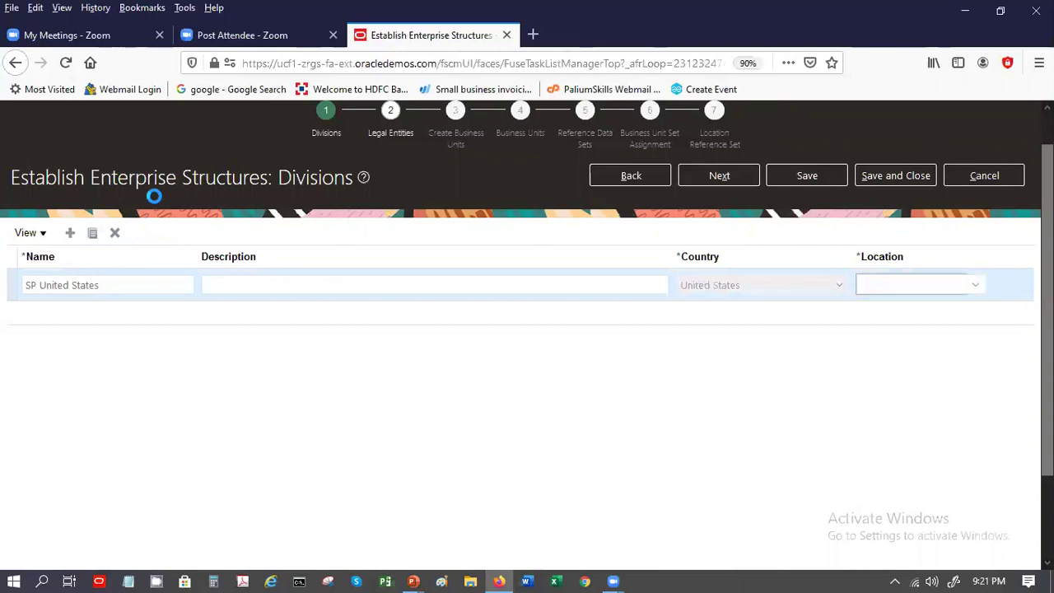
# Step: Set the SP United States division's location to SP Legal Address
pyautogui.write('sp')
pyautogui.click(866, 350)
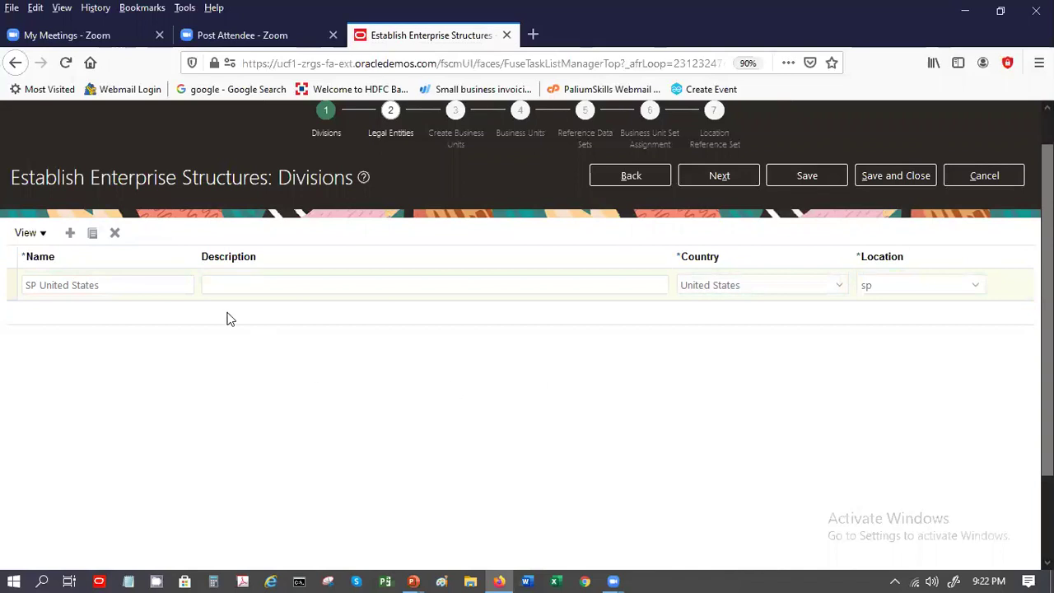
pyautogui.click(977, 285)
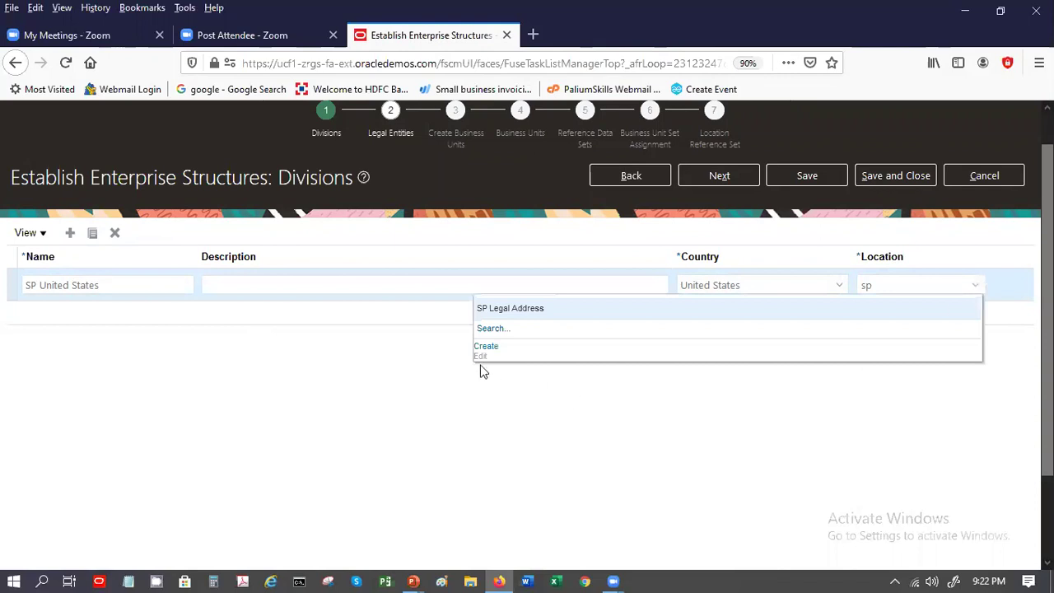
pyautogui.click(509, 308)
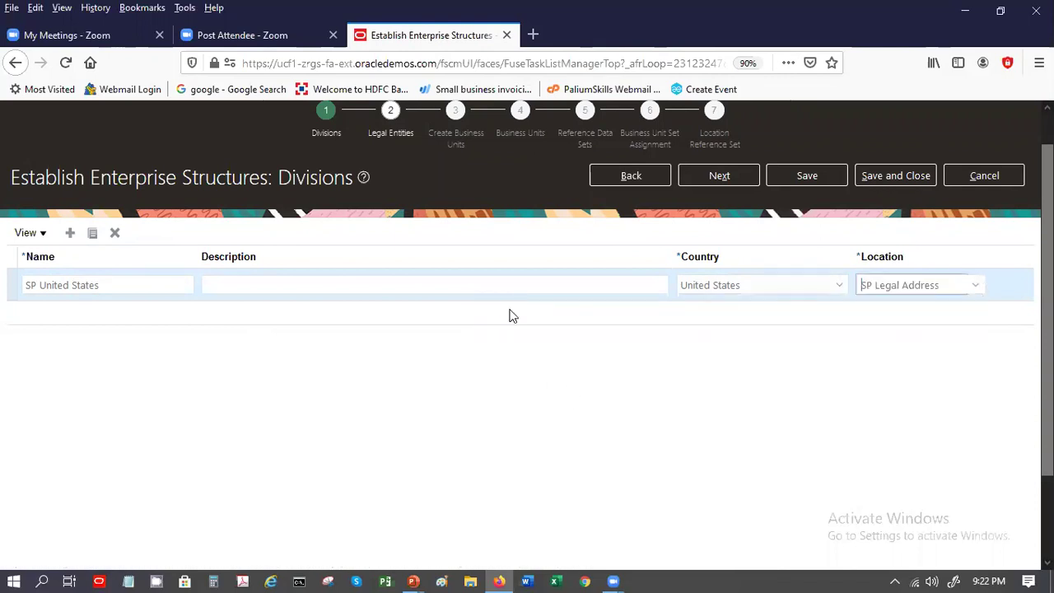
# Step: Add a second division named SP Asia with the country India, leaving its description empty
pyautogui.click(71, 237)
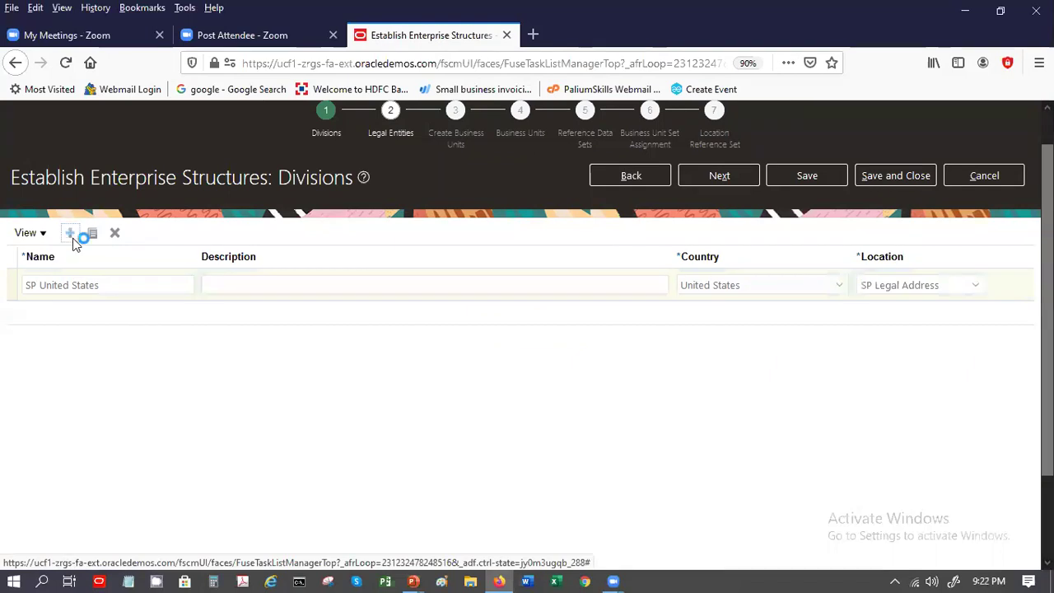
pyautogui.click(85, 283)
pyautogui.write('SP Asia')
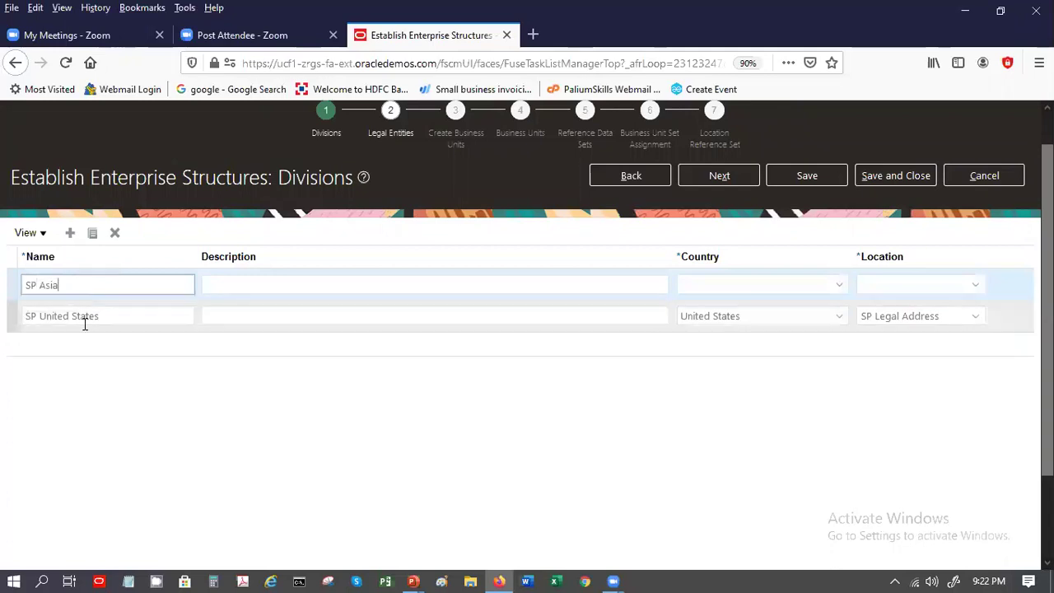
pyautogui.press('Tab')
pyautogui.press('Tab')
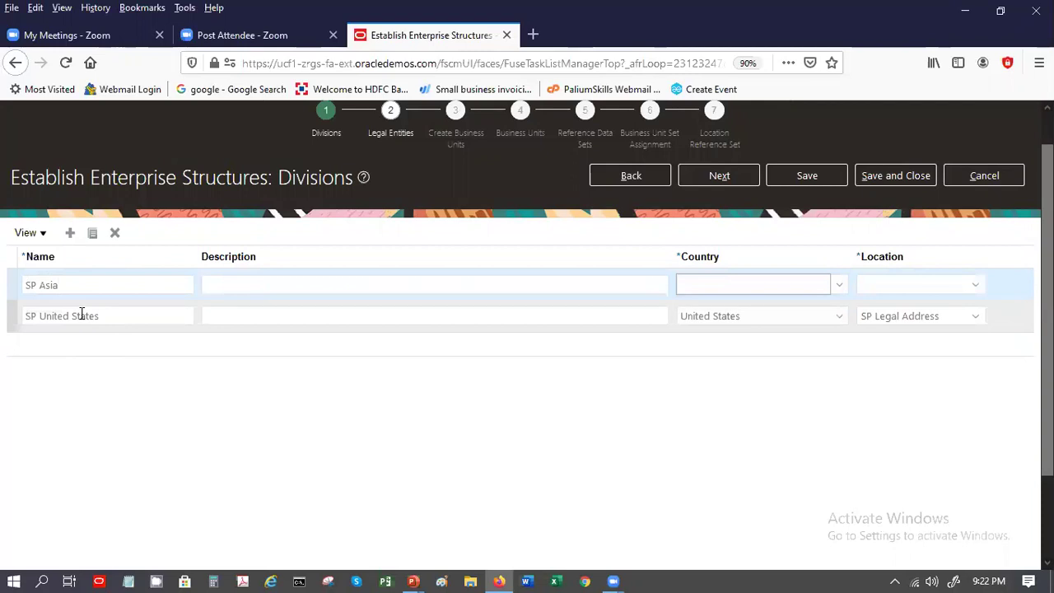
pyautogui.write('India')
pyautogui.press('Tab')
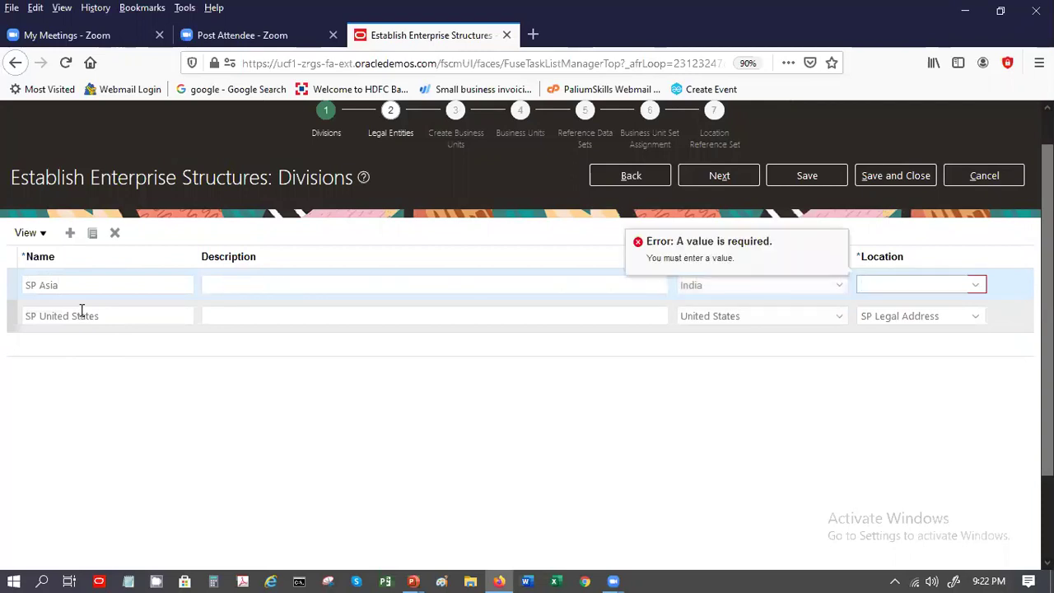
pyautogui.click(976, 285)
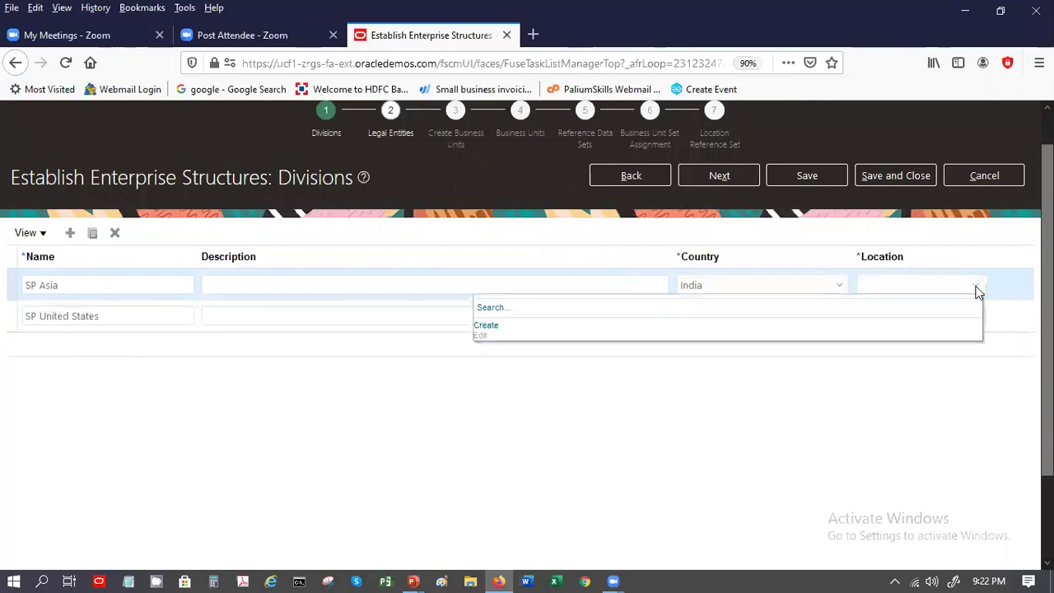
pyautogui.click(492, 309)
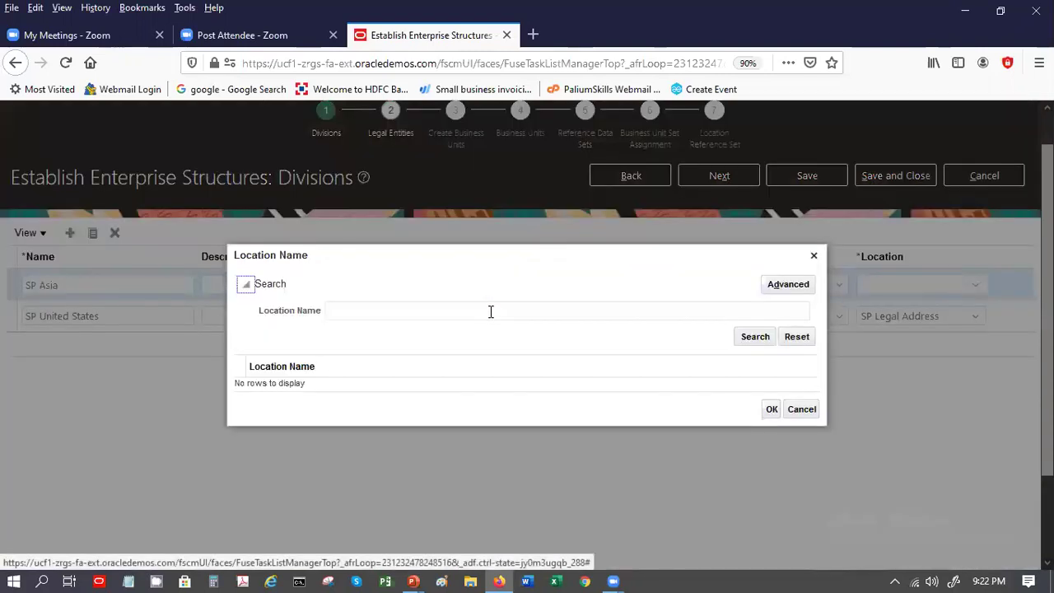
pyautogui.click(491, 311)
pyautogui.write('Ben')
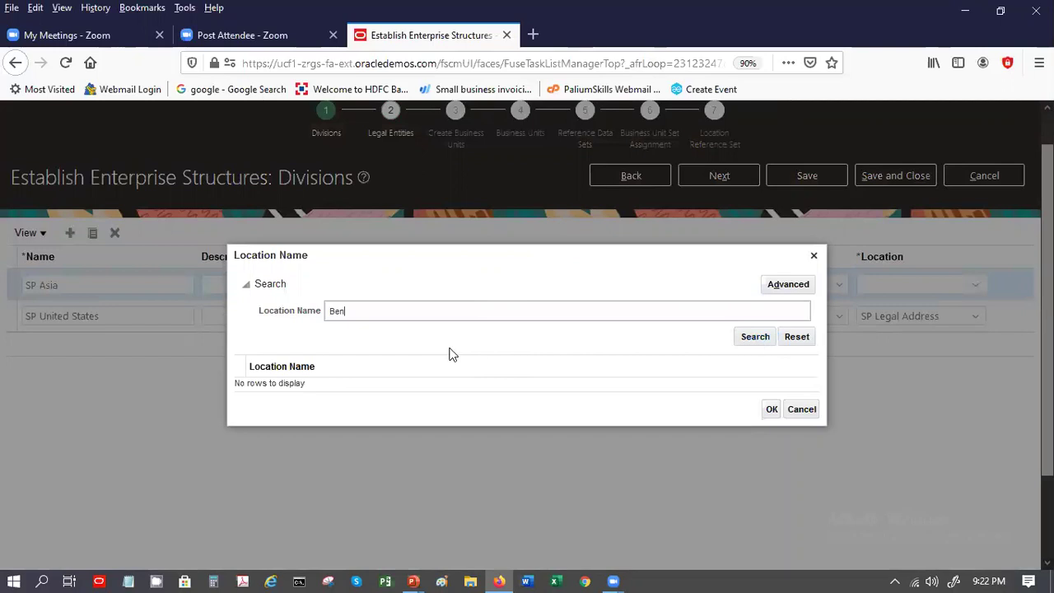
pyautogui.click(451, 319)
pyautogui.press('BackSpace')
pyautogui.write('ang')
pyautogui.click(748, 340)
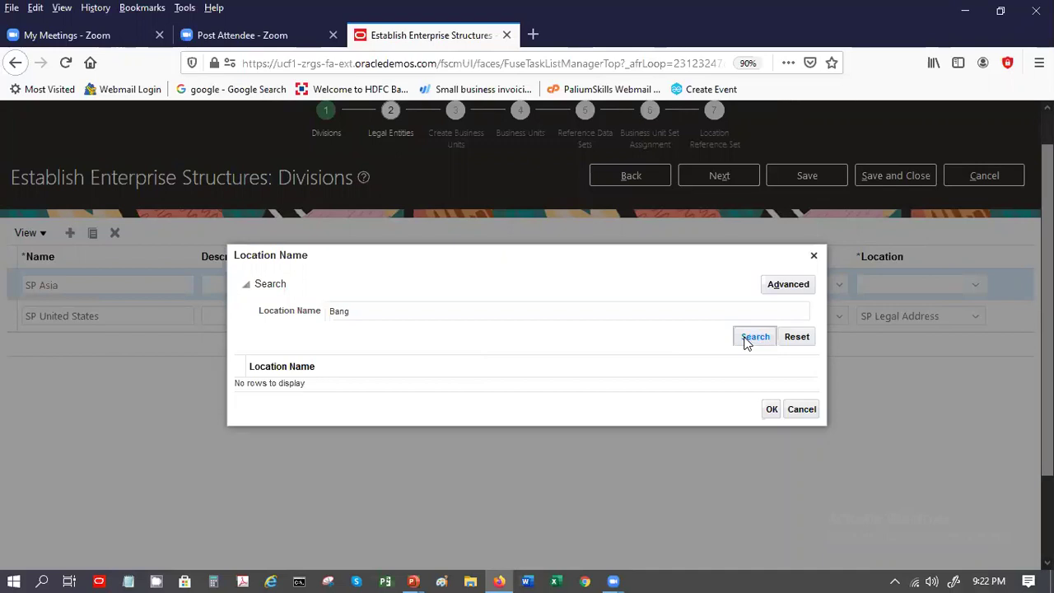
pyautogui.click(387, 315)
pyautogui.press('BackSpace')
pyautogui.press('BackSpace')
pyautogui.press('BackSpace')
pyautogui.press('BackSpace')
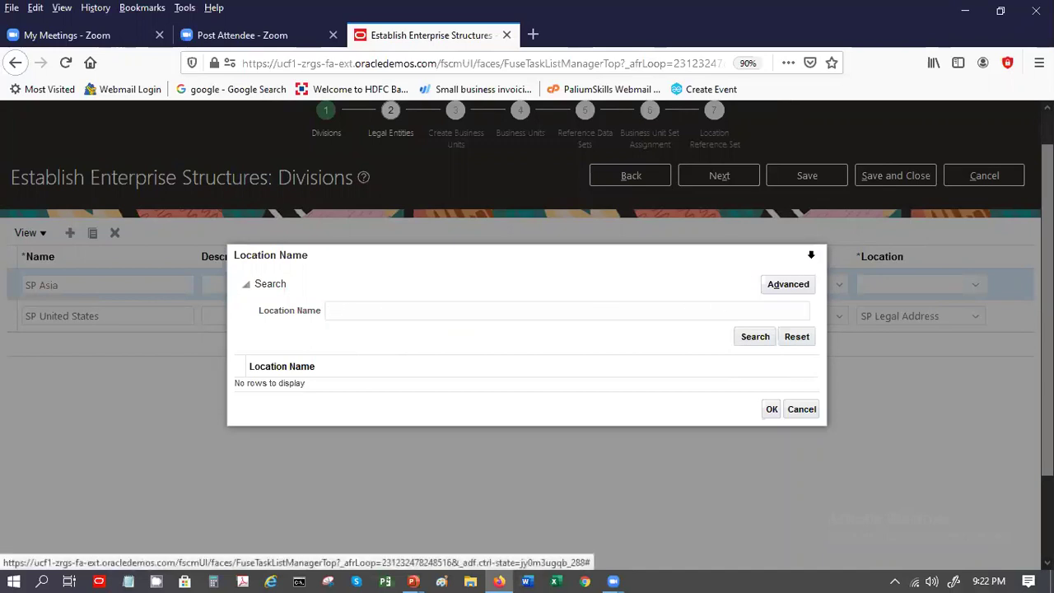
pyautogui.click(813, 258)
# Step: Start creating a new location for the SP Asia division, named SP India Operations, and fill in its first address line
pyautogui.click(979, 283)
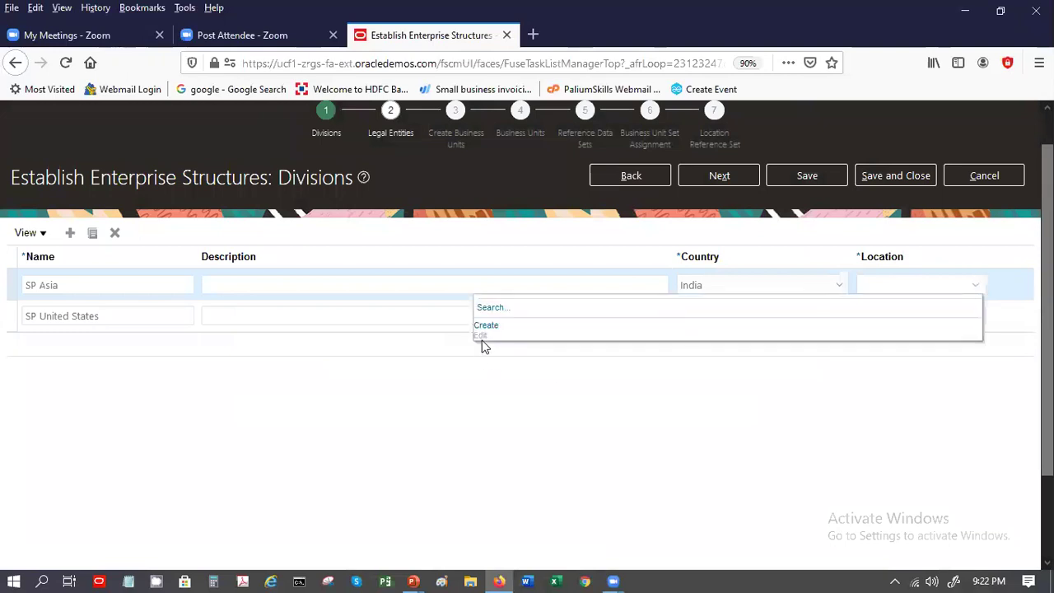
pyautogui.click(486, 326)
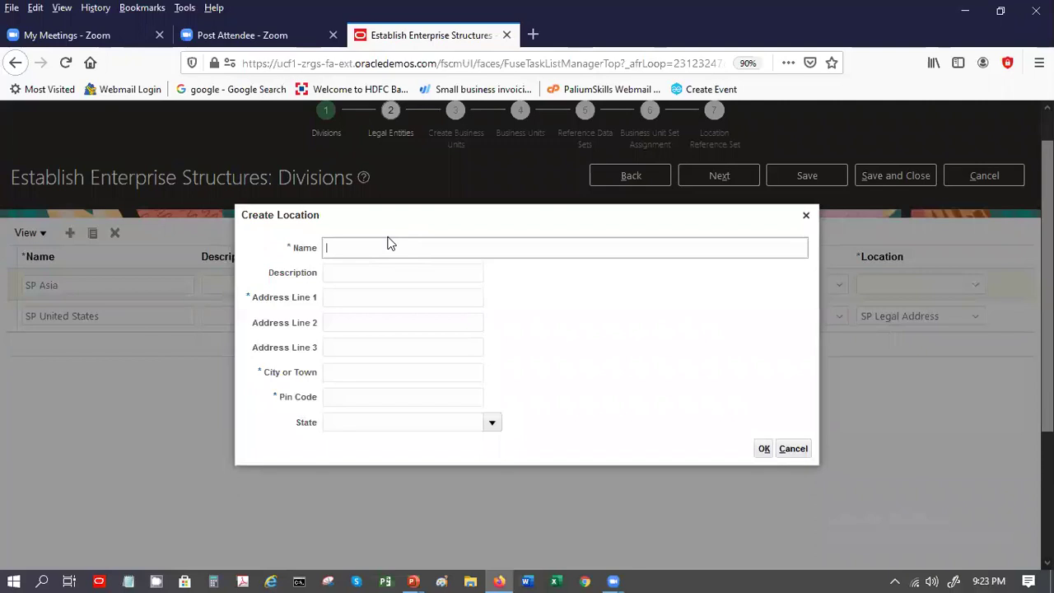
pyautogui.write('SP India Operations')
pyautogui.press('Tab')
pyautogui.press('Tab')
pyautogui.write('M')
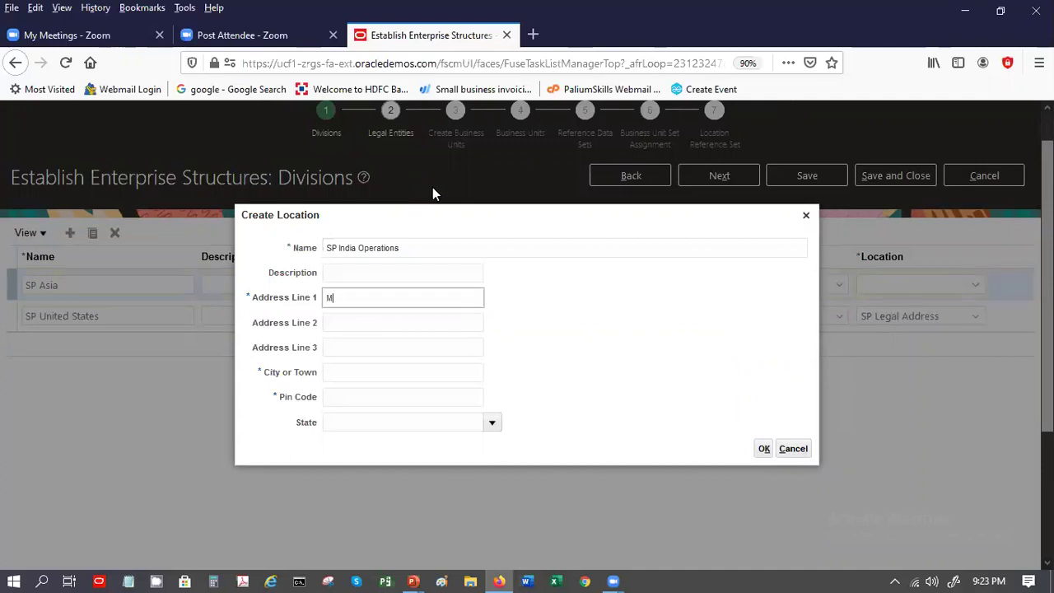
pyautogui.write('ain Street')
# Step: Complete the new location with the city Bengaluru, the postal code and the state Karnataka, and confirm it
pyautogui.press('Tab')
pyautogui.press('Tab')
pyautogui.press('Tab')
pyautogui.write('Bengaluru')
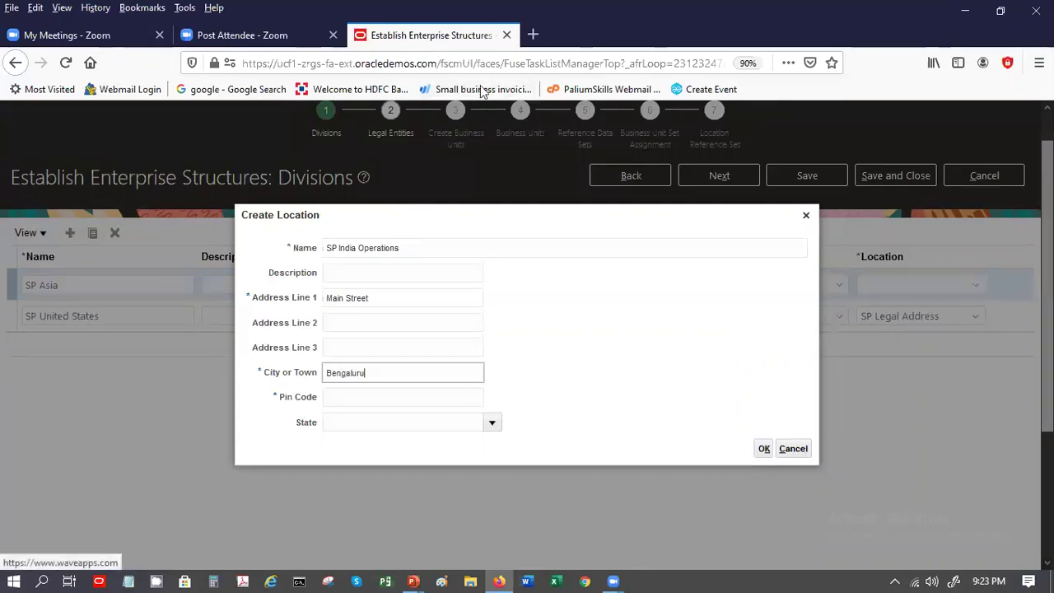
pyautogui.press('Tab')
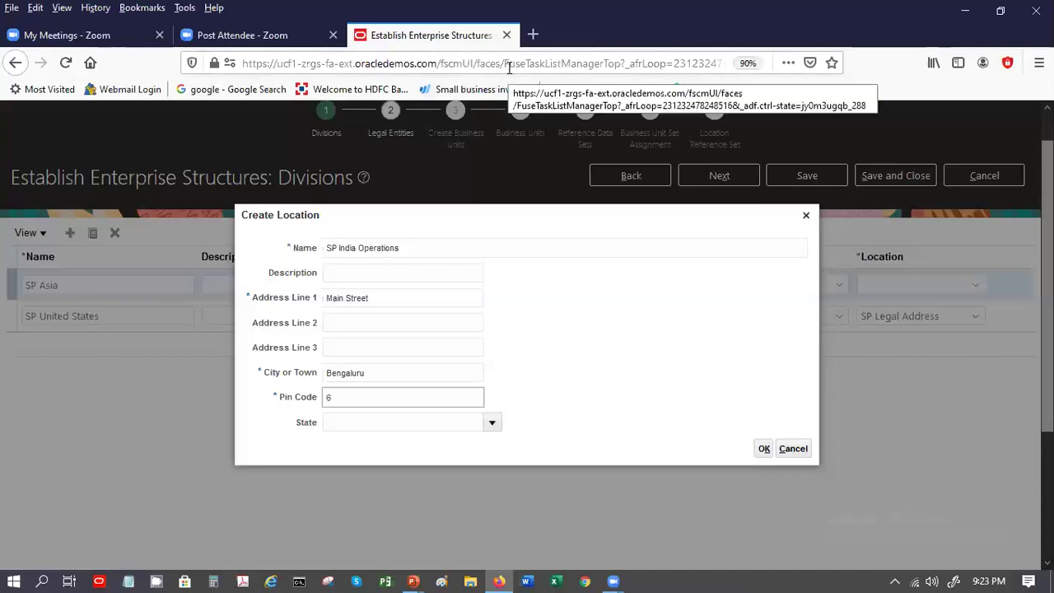
pyautogui.press('BackSpace')
pyautogui.write('560001')
pyautogui.press('Tab')
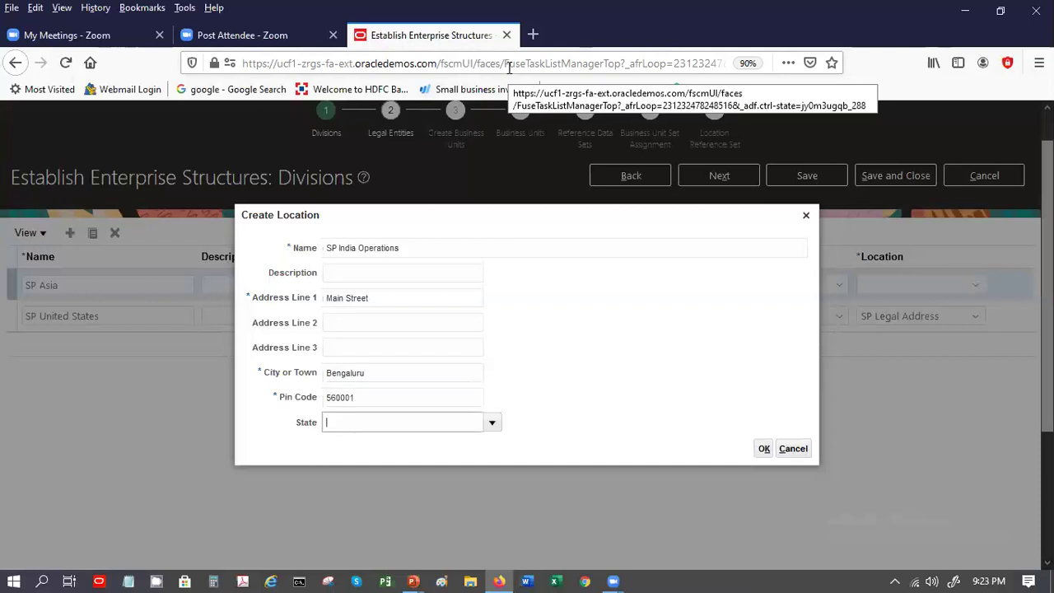
pyautogui.write('Karnatak')
pyautogui.press('Tab')
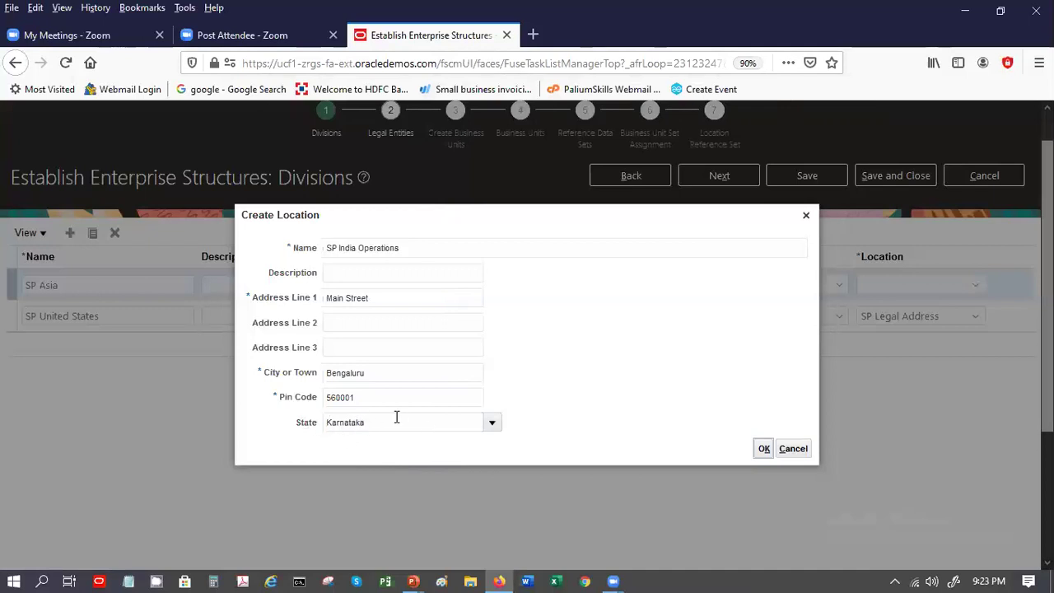
pyautogui.click(765, 449)
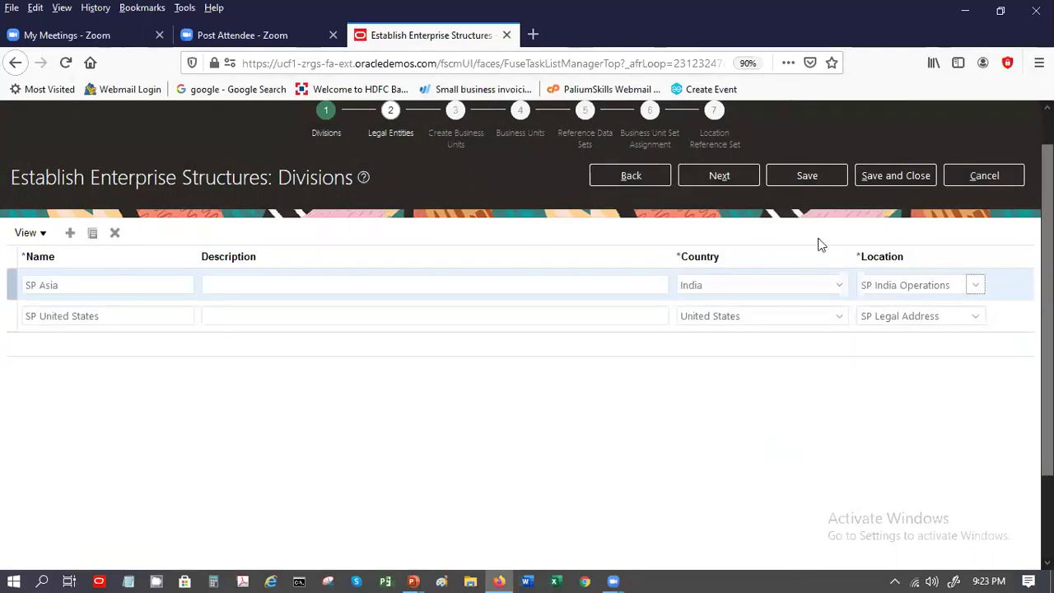
# Step: Proceed to the Legal Entities stage and add a legal entity with the country India
pyautogui.click(712, 178)
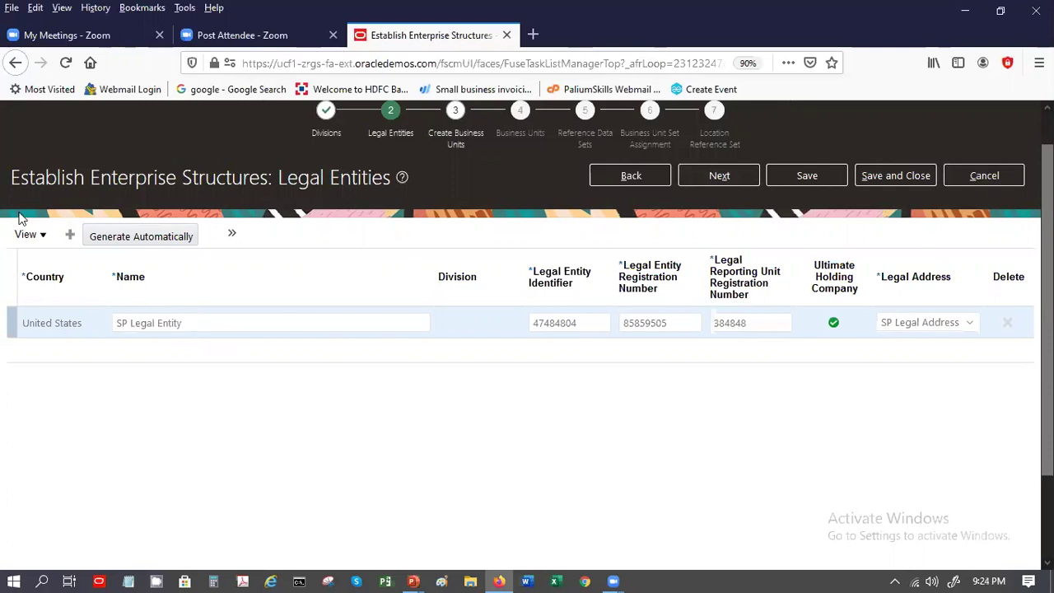
pyautogui.click(70, 237)
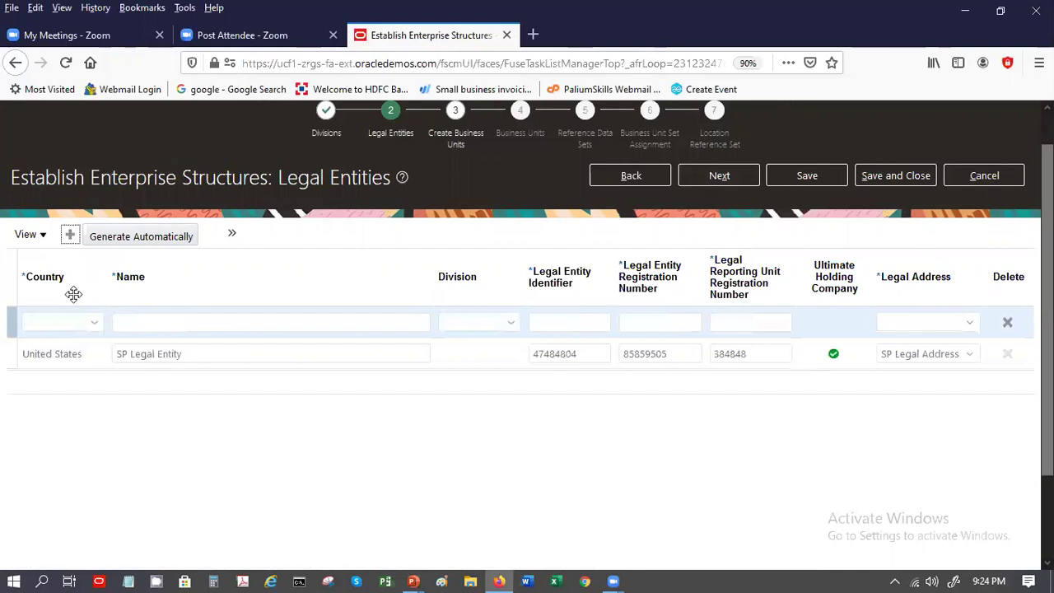
pyautogui.scroll(-1, 75, 294)
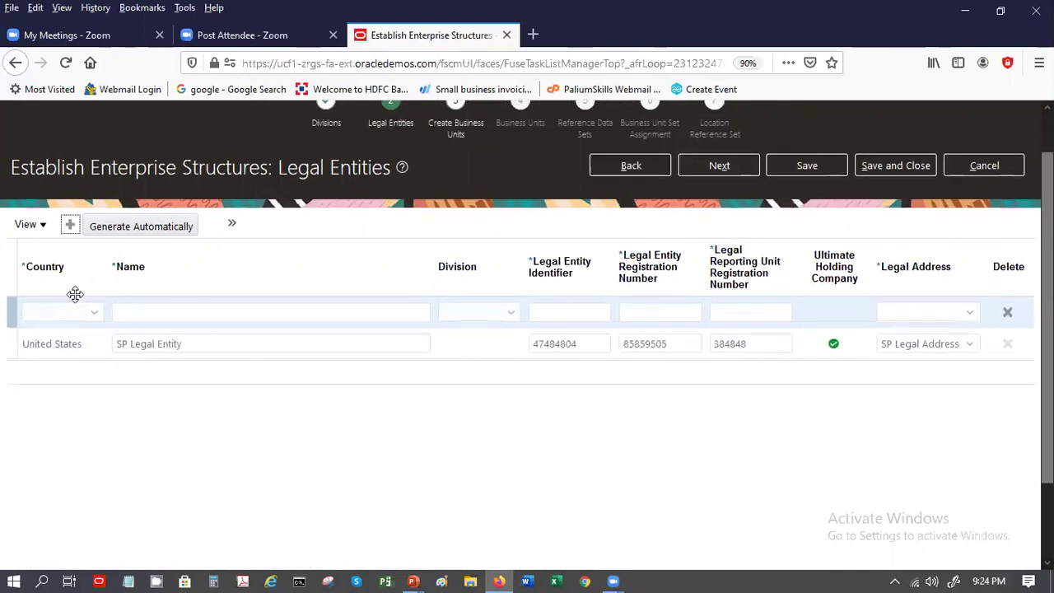
pyautogui.click(75, 316)
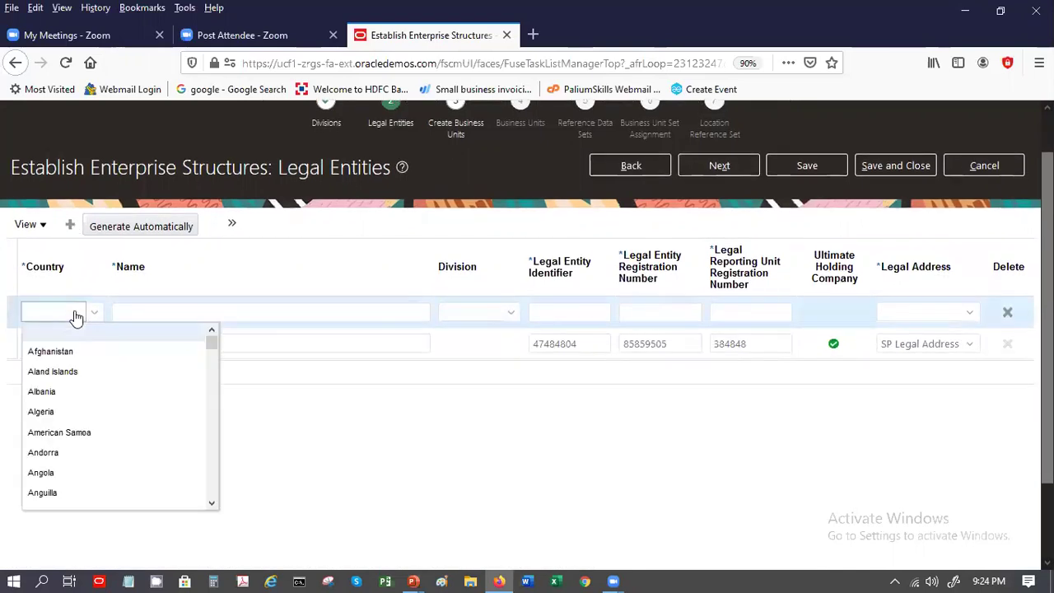
pyautogui.write('in')
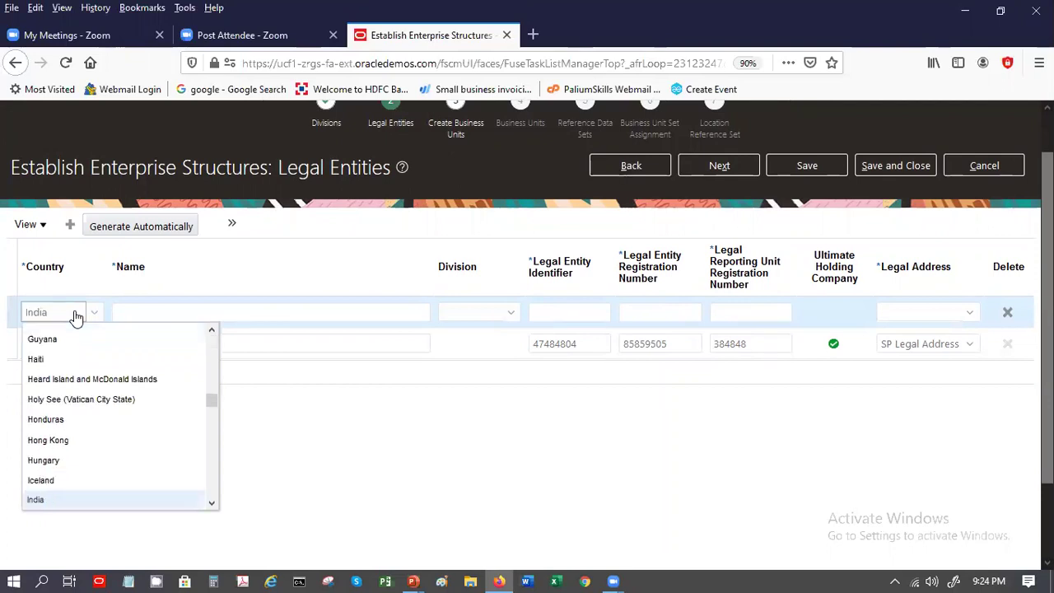
pyautogui.press('Return')
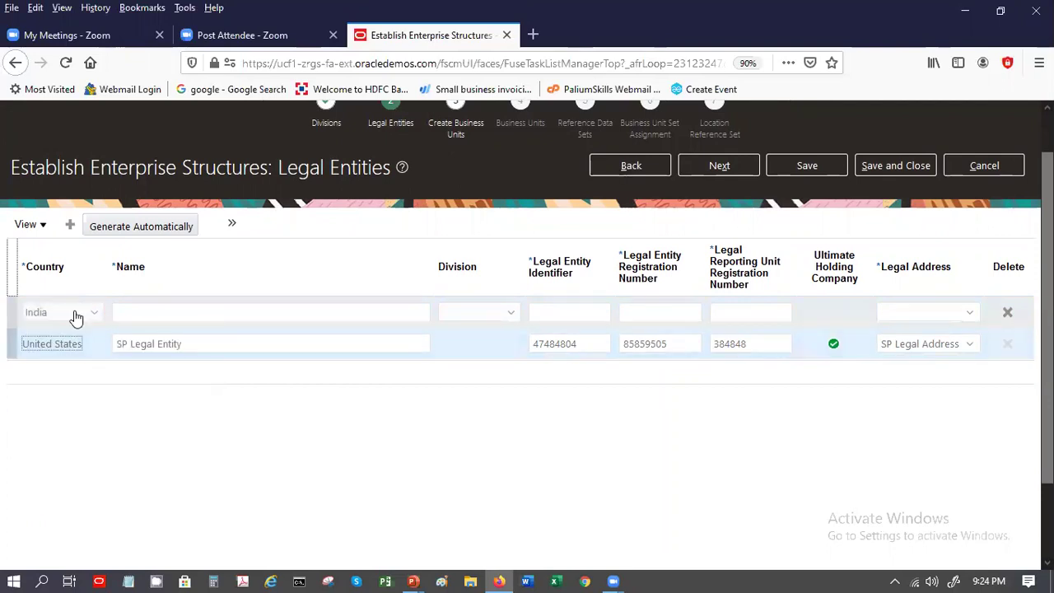
pyautogui.press('Tab')
# Step: Name the new Indian legal entity SP India Legal Entity and assign it to the SP Asia division
pyautogui.click(137, 321)
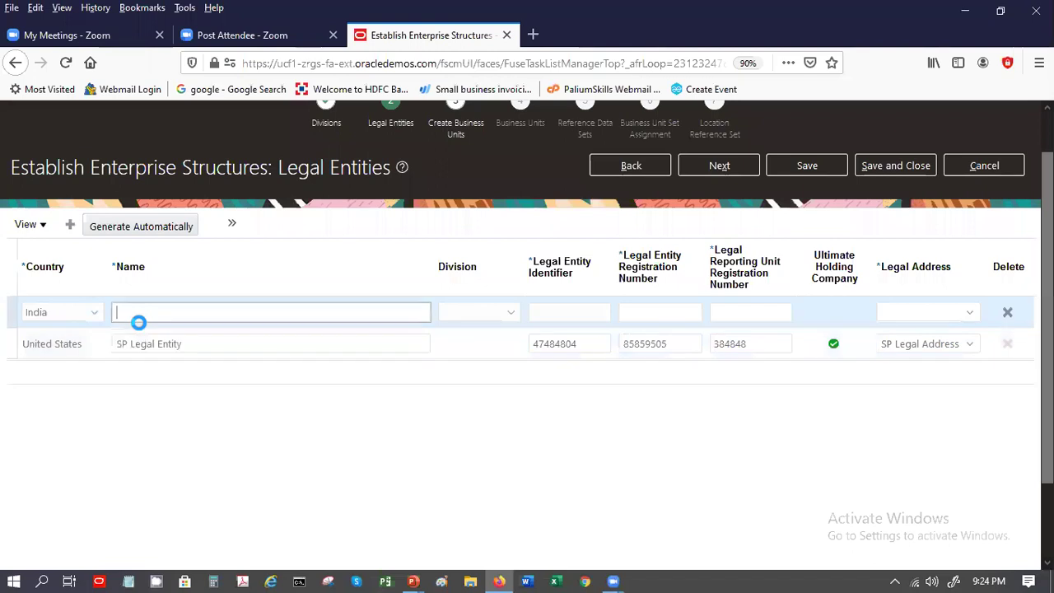
pyautogui.write('SP ')
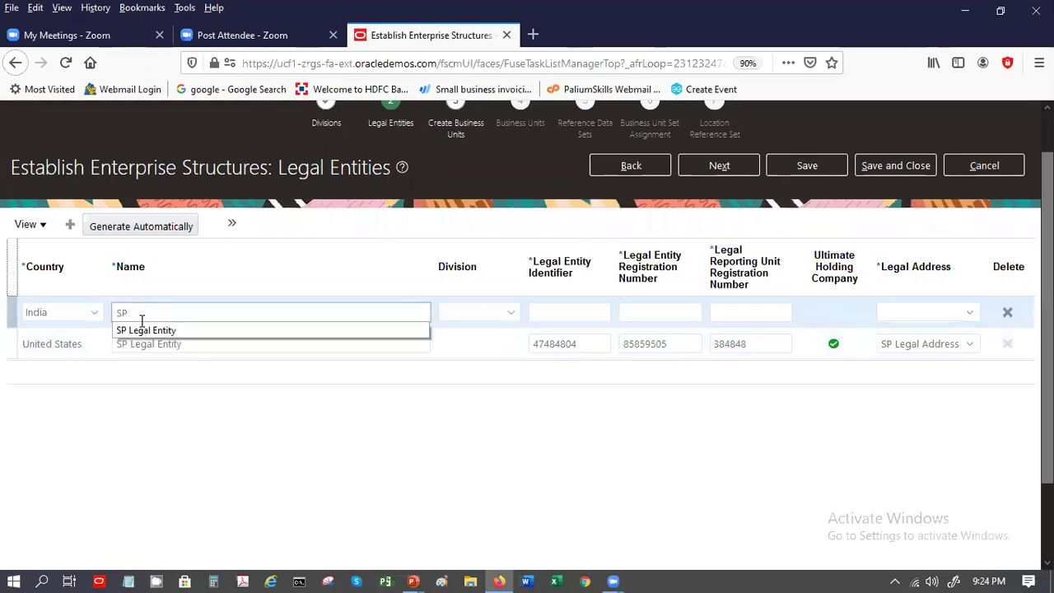
pyautogui.write('India Legal Entity')
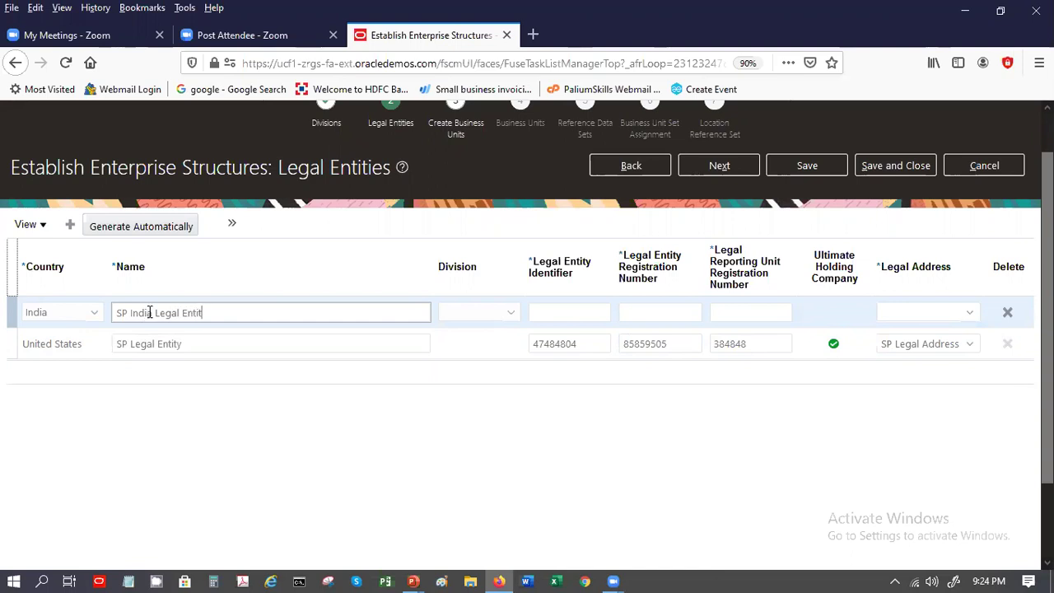
pyautogui.press('Tab')
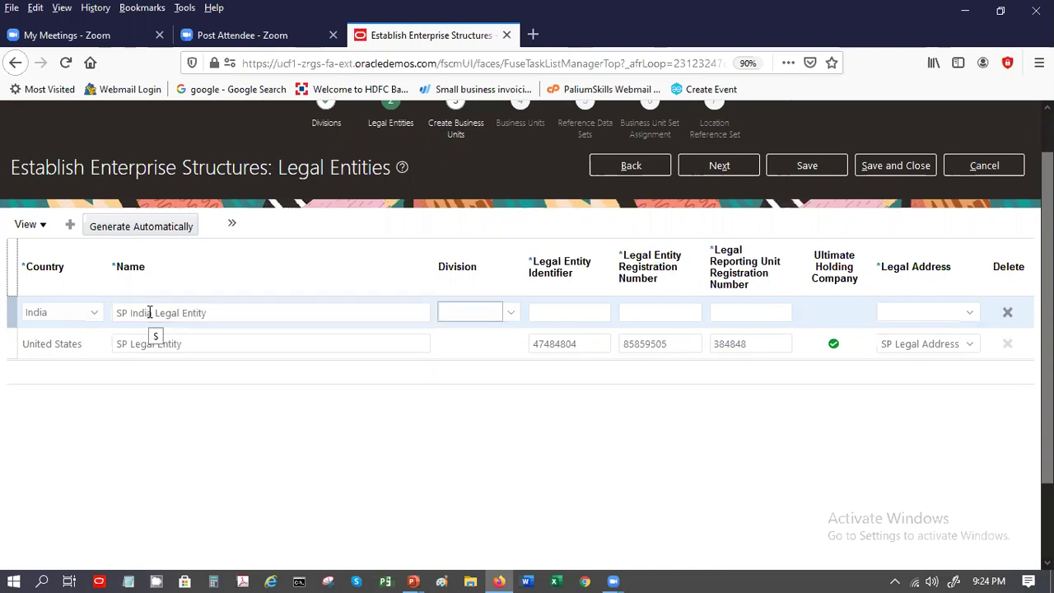
pyautogui.click(509, 318)
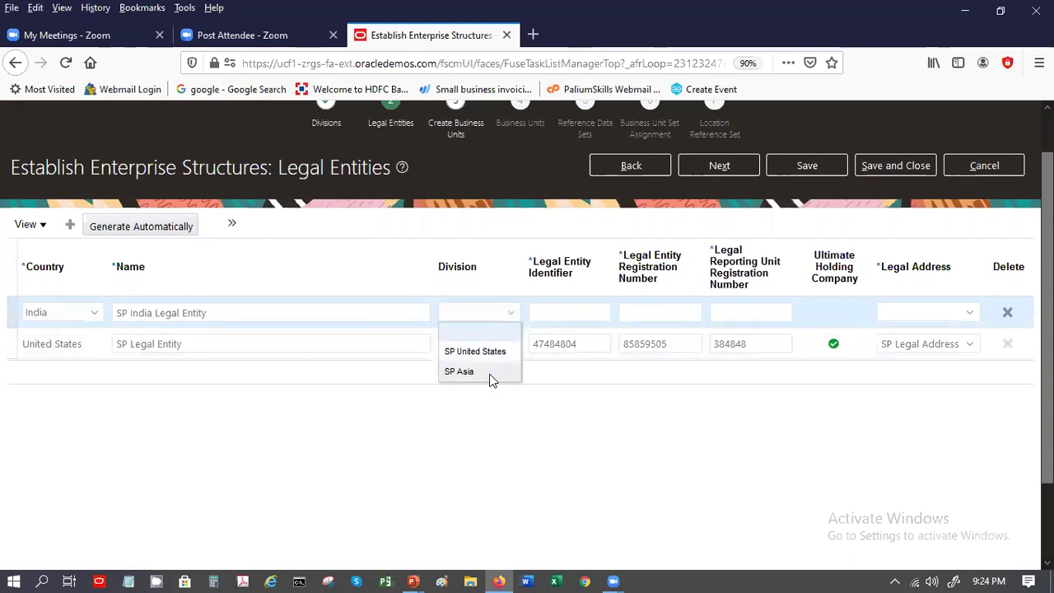
pyautogui.click(461, 372)
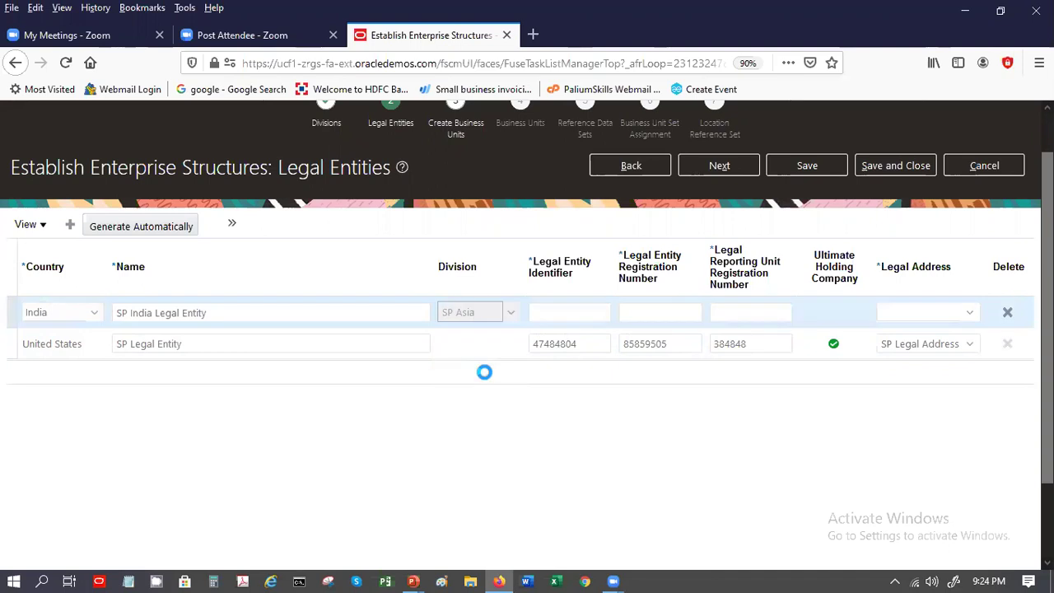
# Step: Enter the legal entity identifier, legal entity registration number and legal reporting unit registration number for SP India Legal Entity
pyautogui.click(583, 311)
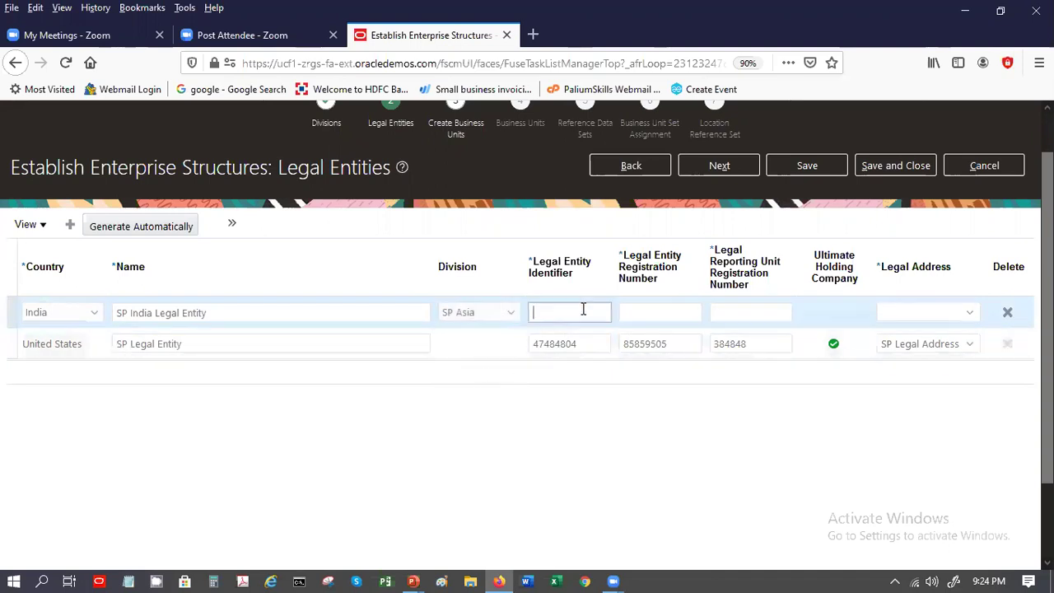
pyautogui.write('IN-124483')
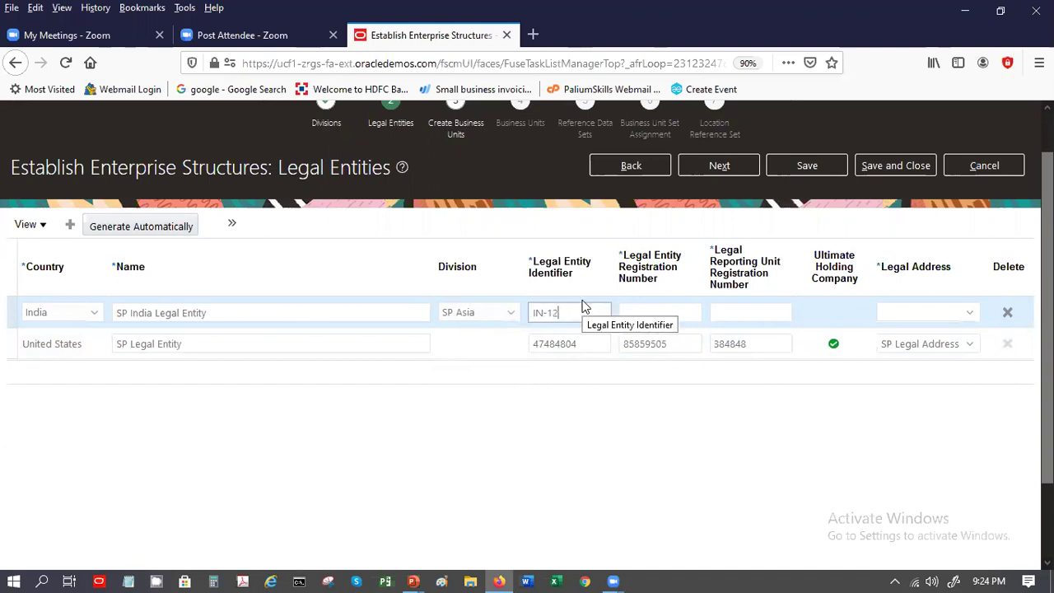
pyautogui.press('Tab')
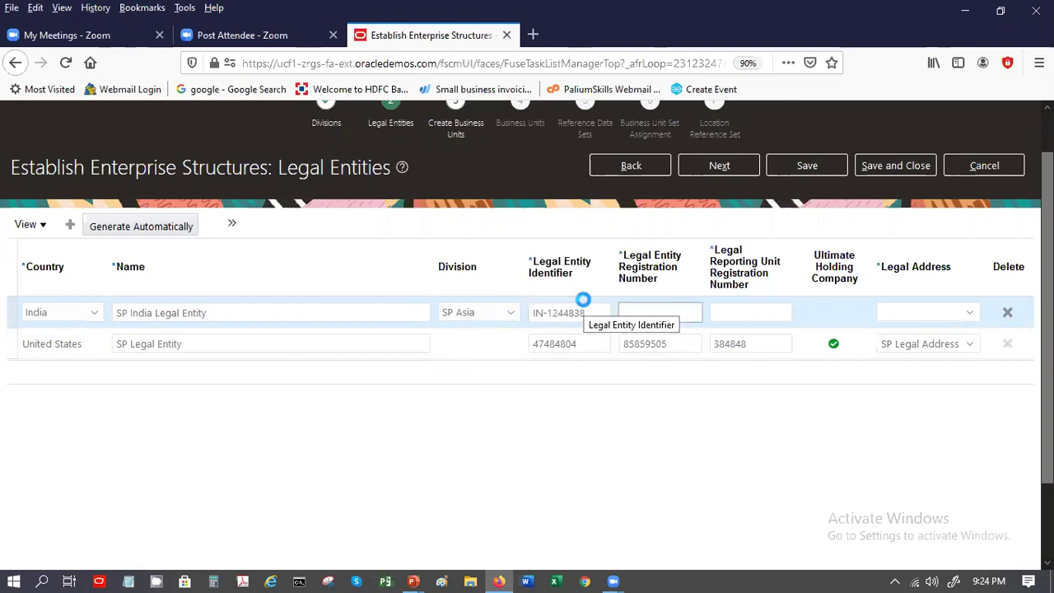
pyautogui.write('55949349')
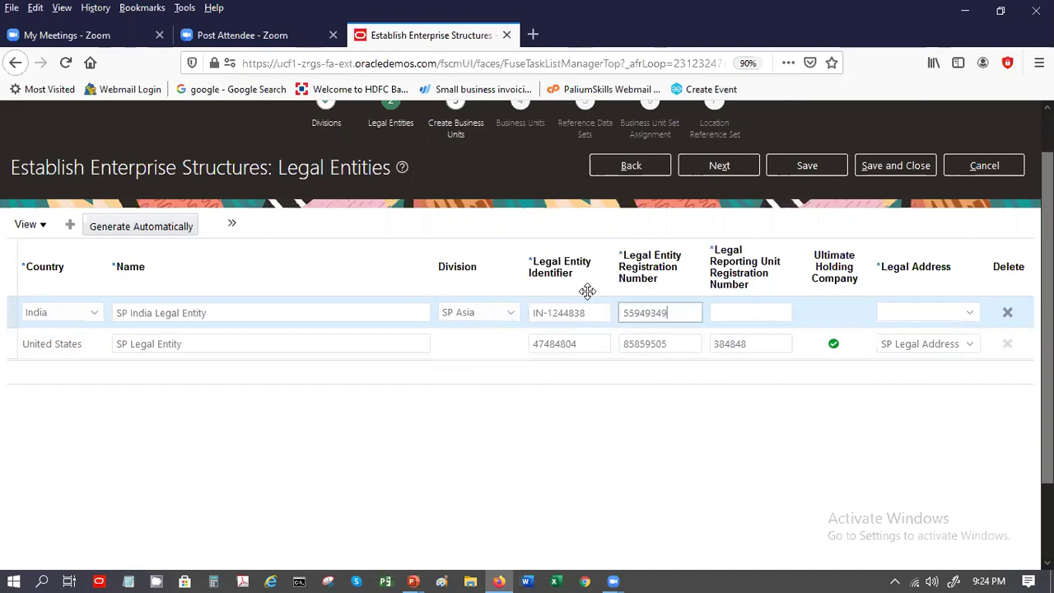
pyautogui.press('Tab')
pyautogui.write('49493')
pyautogui.press('Tab')
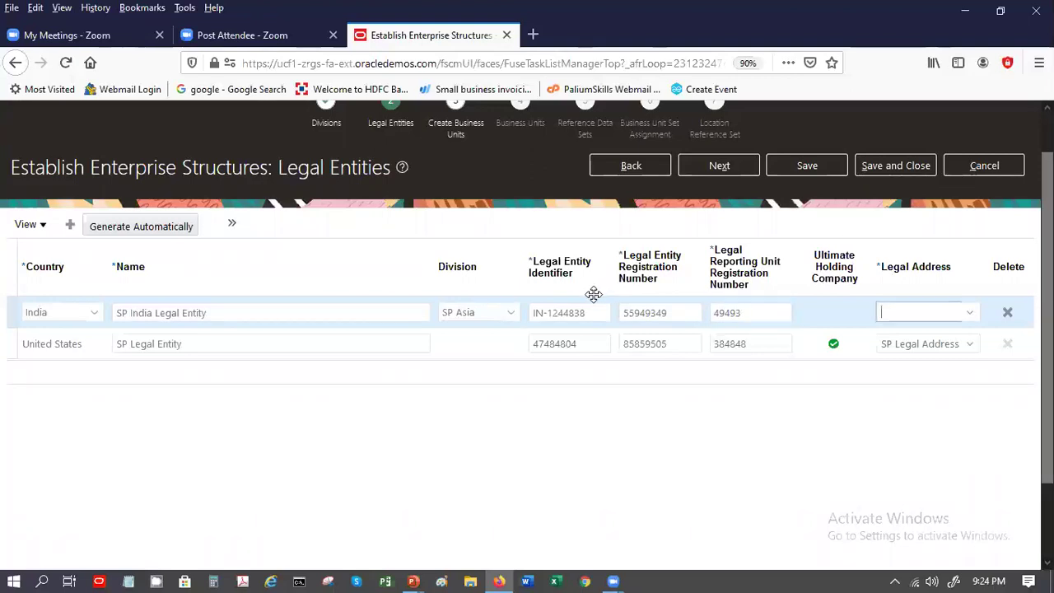
# Step: Set the legal address of SP India Legal Entity to SP India Operations
pyautogui.write('SP I')
pyautogui.press('Tab')
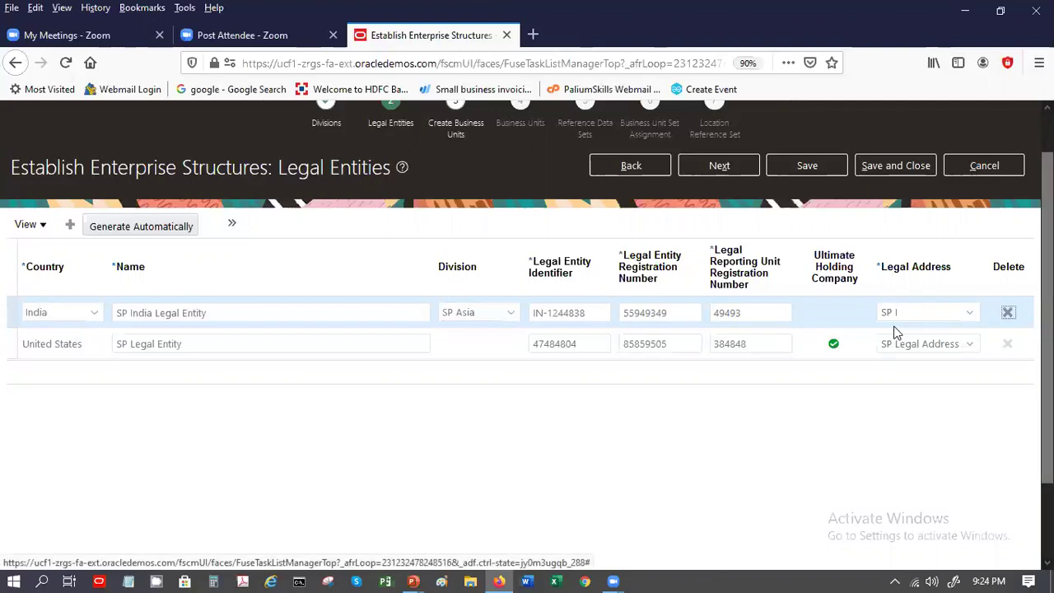
pyautogui.click(970, 310)
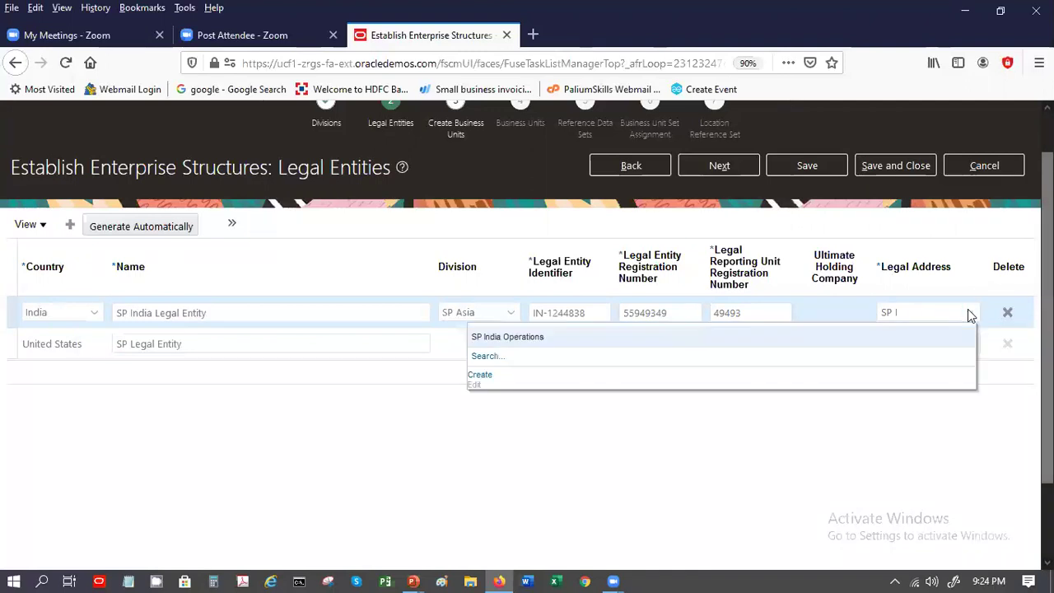
pyautogui.click(499, 338)
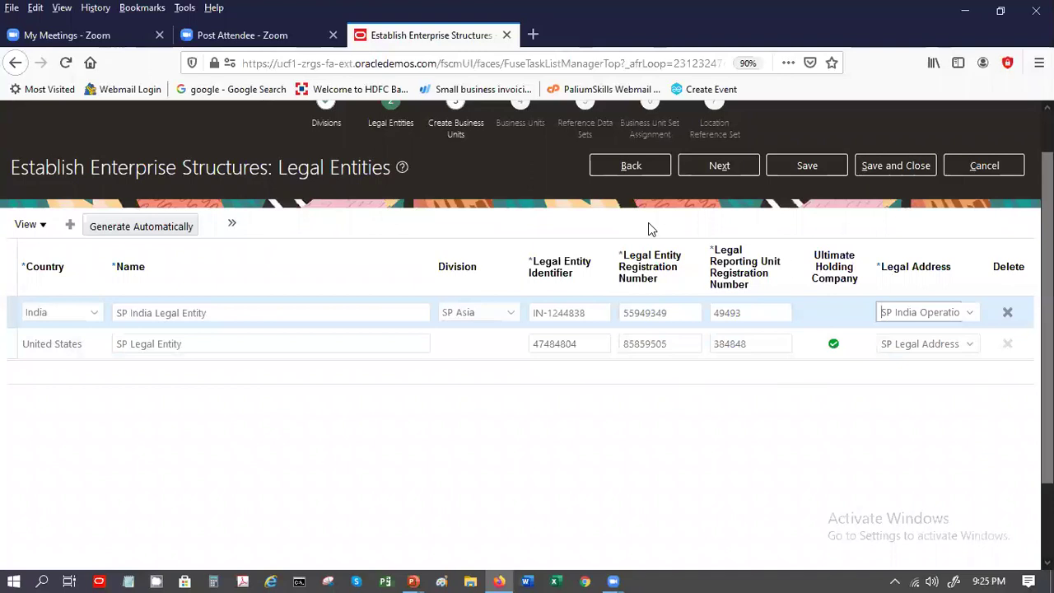
# Step: Proceed to the Create Business Units stage and choose to create the business units manually, accepting deletion of existing ones
pyautogui.click(715, 170)
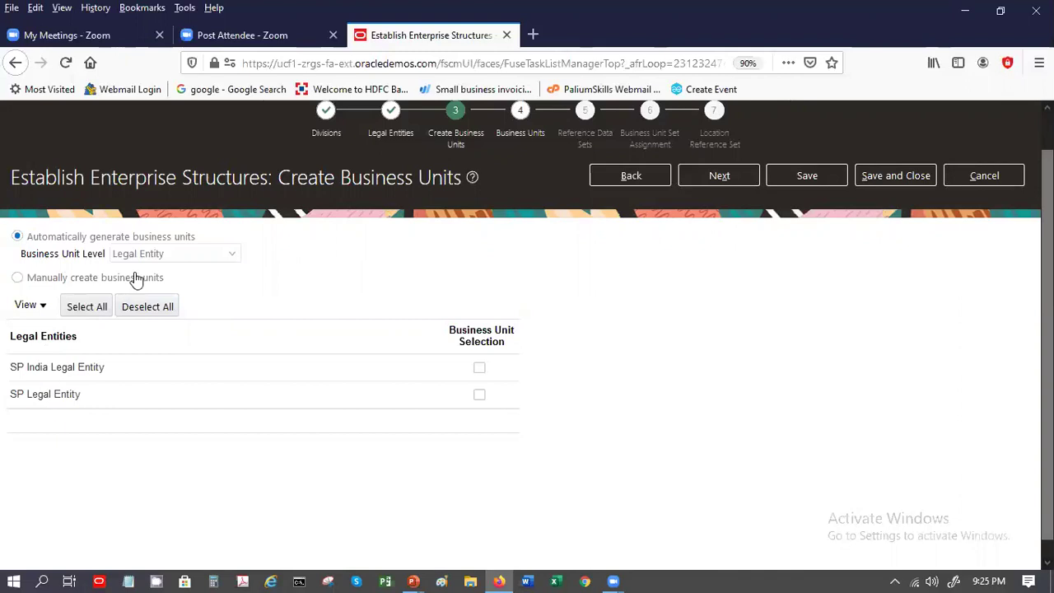
pyautogui.click(18, 278)
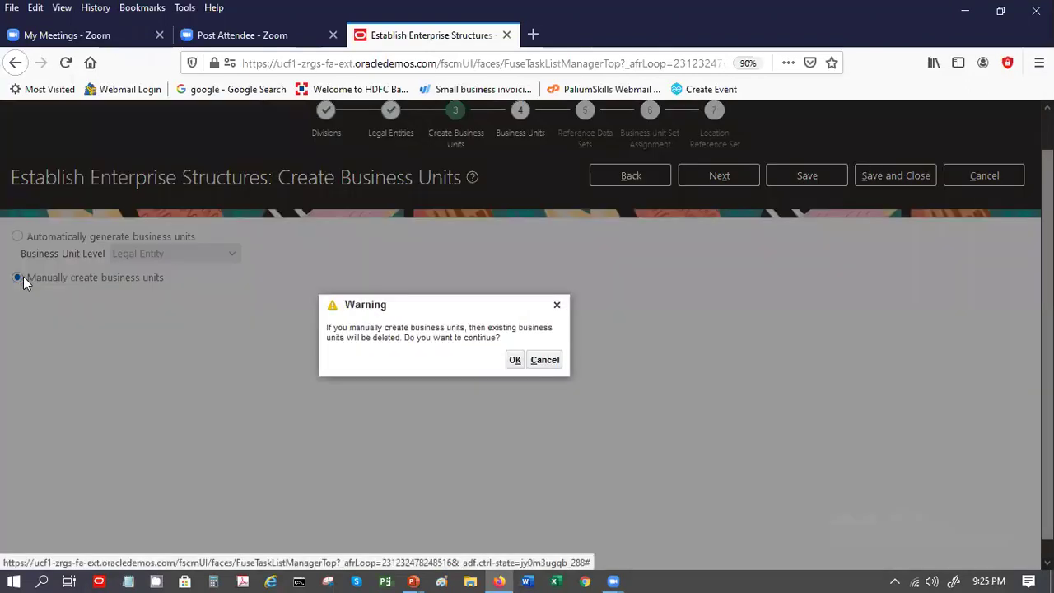
pyautogui.click(514, 361)
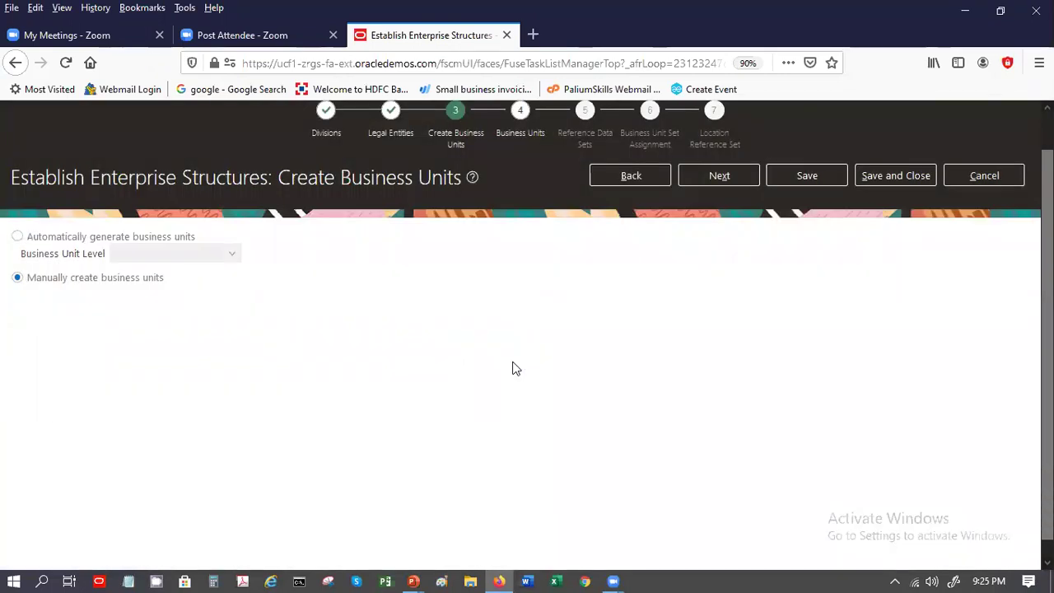
# Step: Proceed to the Business Units stage and add a business unit with code CLOUD and name Cloud Operations
pyautogui.click(688, 180)
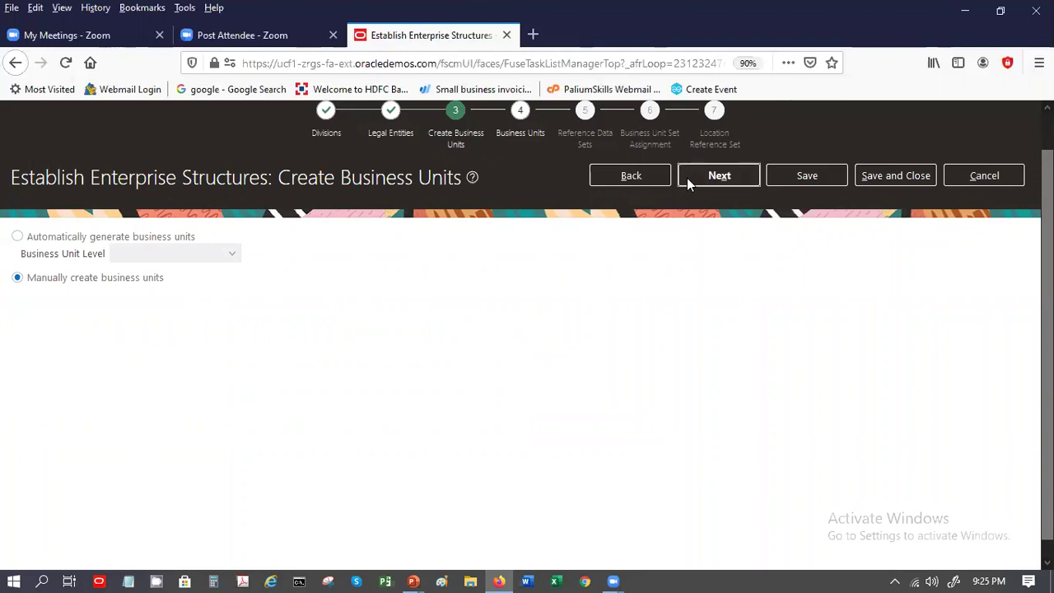
pyautogui.click(70, 260)
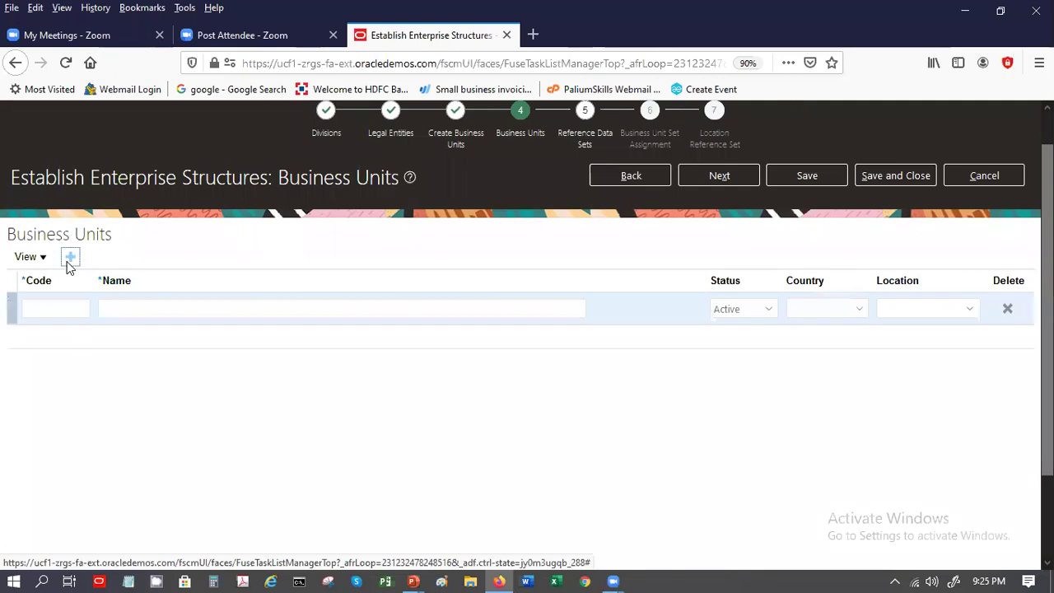
pyautogui.click(69, 306)
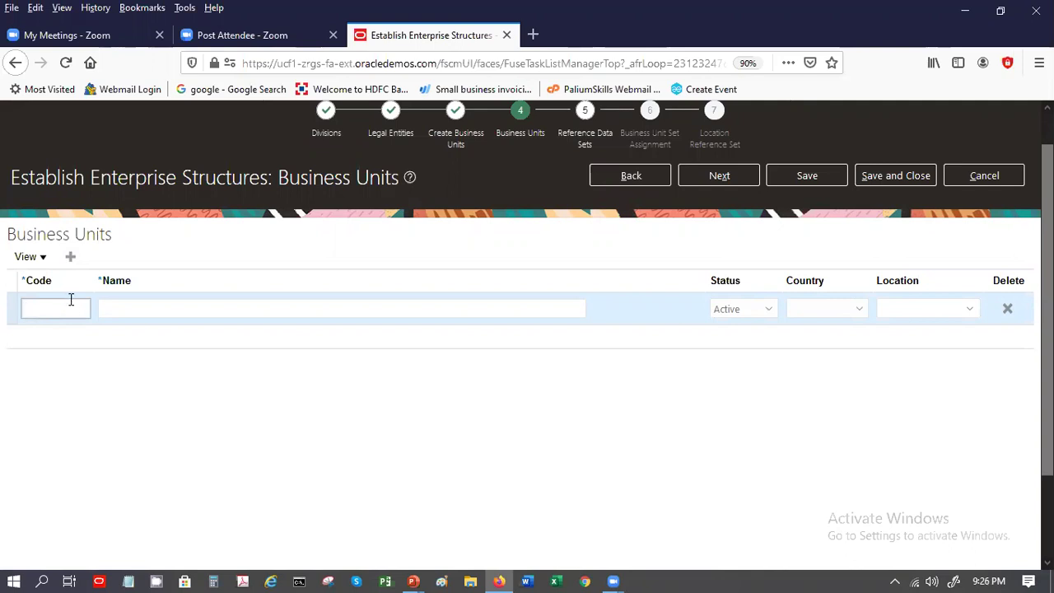
pyautogui.write('CLOu')
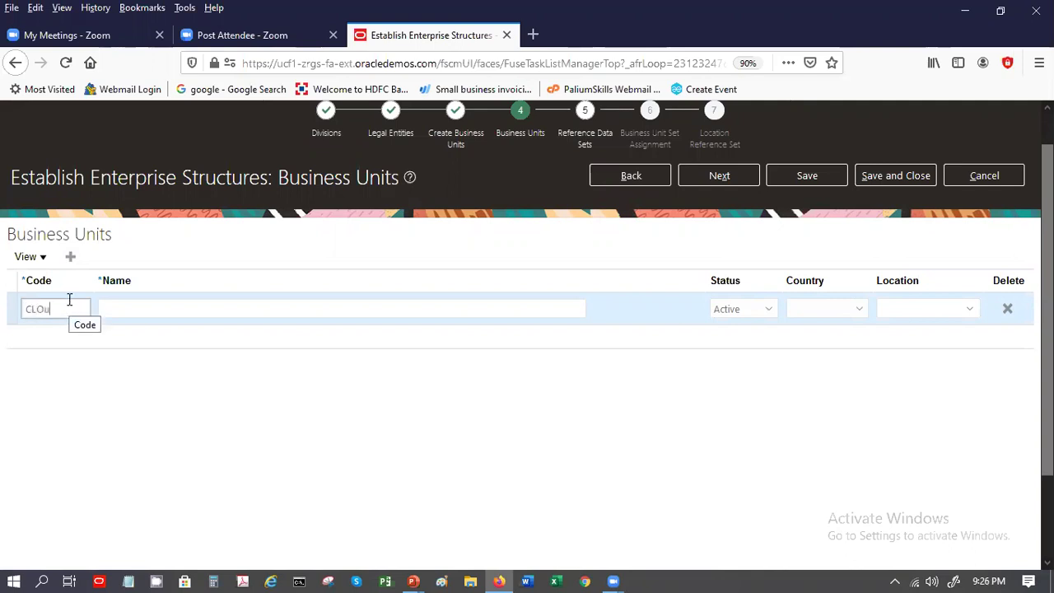
pyautogui.press('BackSpace')
pyautogui.write('UD')
pyautogui.press('Tab')
pyautogui.write('Cloud Operations')
pyautogui.press('Tab')
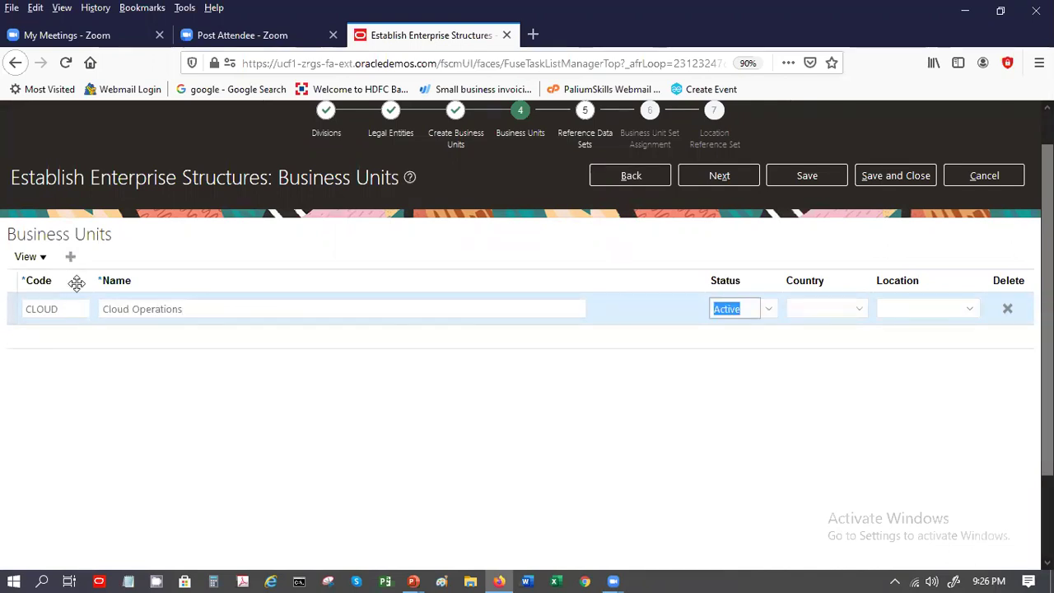
# Step: Add a second business unit with code Digital and name Digital Business
pyautogui.click(71, 257)
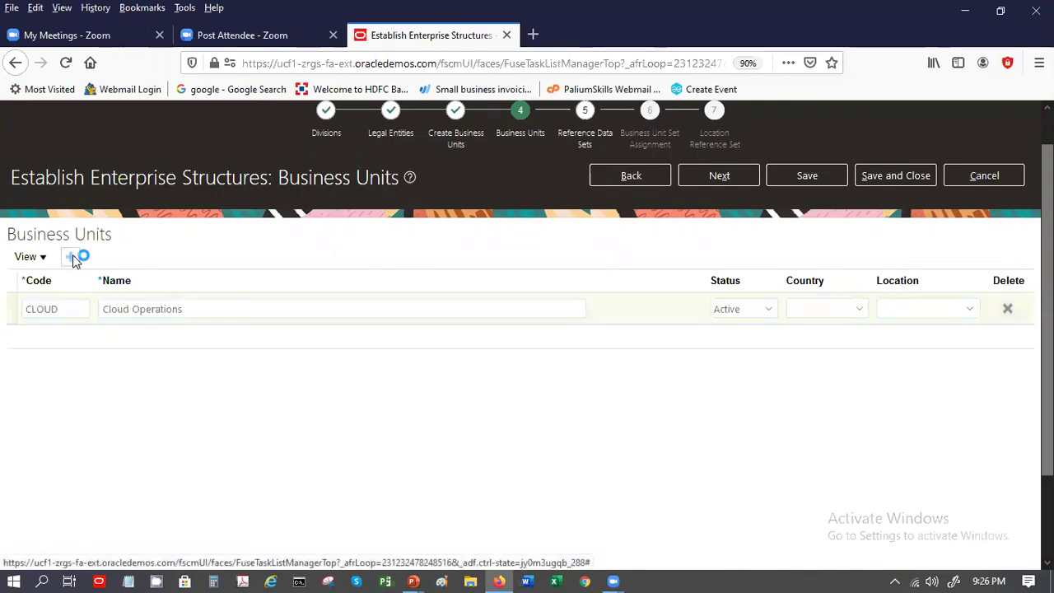
pyautogui.click(69, 310)
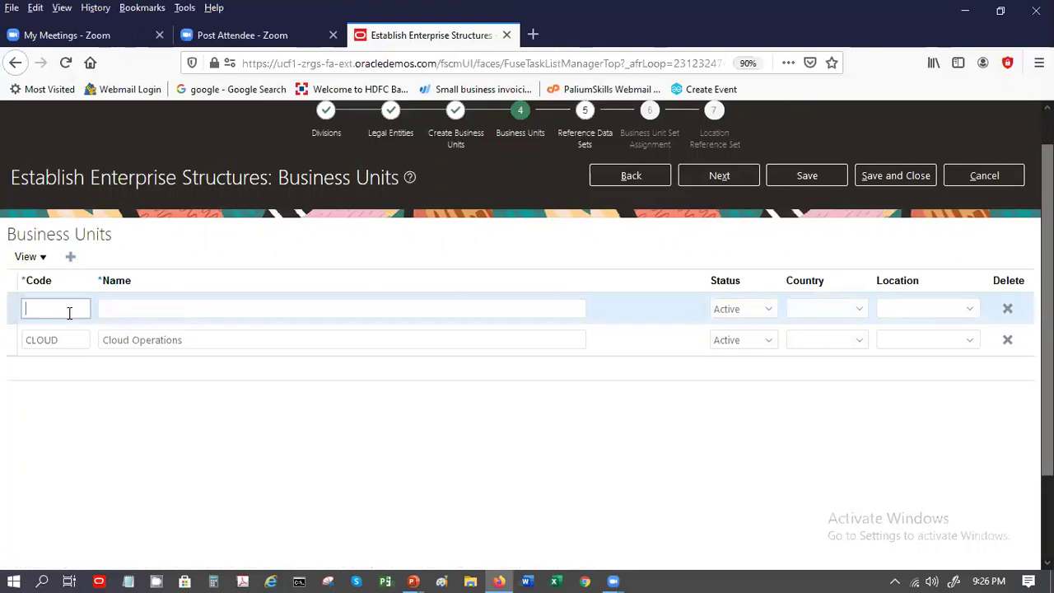
pyautogui.write('APPIMPL')
pyautogui.press('Tab')
pyautogui.doubleClick(71, 317)
pyautogui.write('Digital')
pyautogui.press('Tab')
pyautogui.write('D')
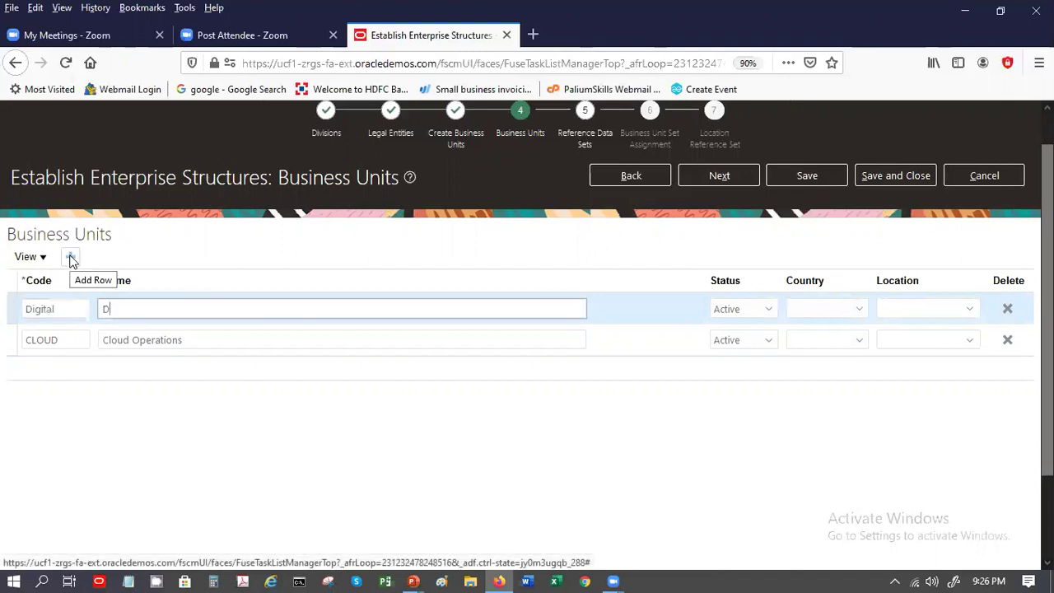
pyautogui.write('igital Business')
# Step: Add a third business unit with code Infra and name Infrastructure
pyautogui.click(72, 258)
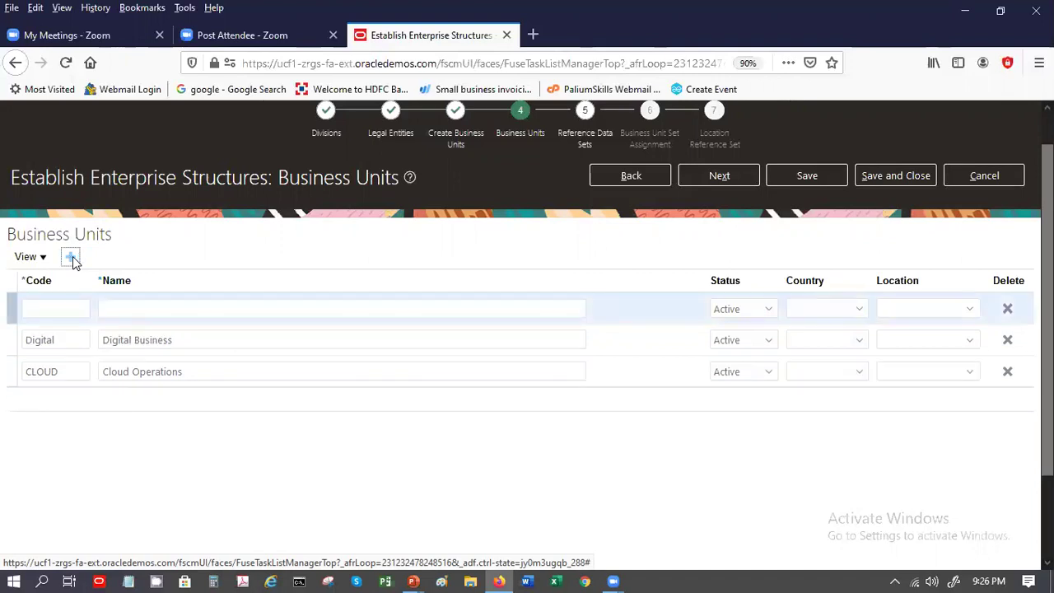
pyautogui.click(73, 312)
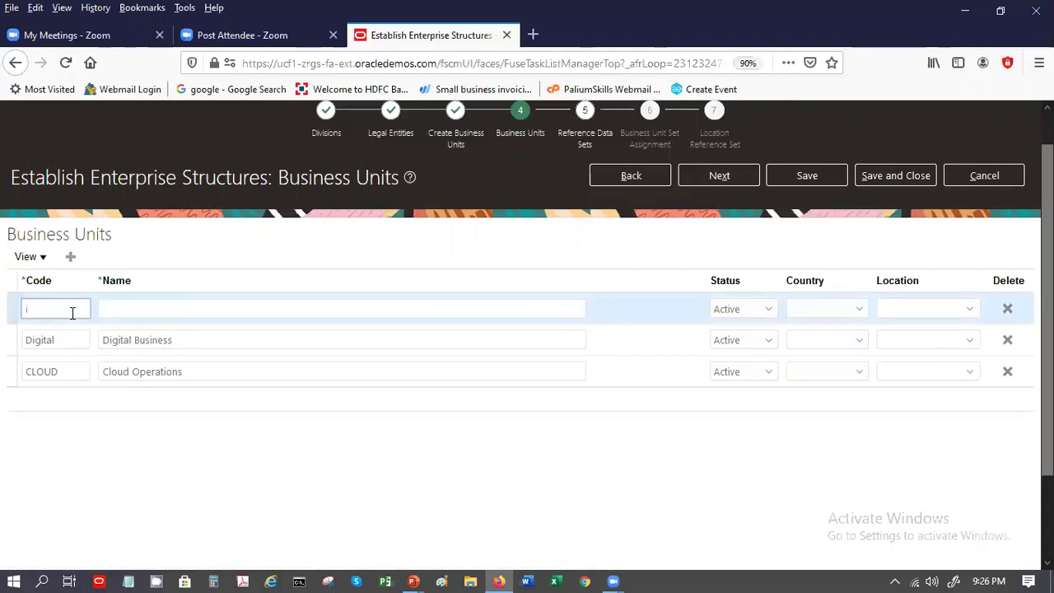
pyautogui.write('Infra')
pyautogui.press('Tab')
pyautogui.write('St===')
pyautogui.press('BackSpace')
pyautogui.press('BackSpace')
pyautogui.press('BackSpace')
pyautogui.press('BackSpace')
pyautogui.press('BackSpace')
pyautogui.write('Infras')
pyautogui.press('BackSpace')
pyautogui.press('BackSpace')
pyautogui.press('BackSpace')
pyautogui.write('rastructure')
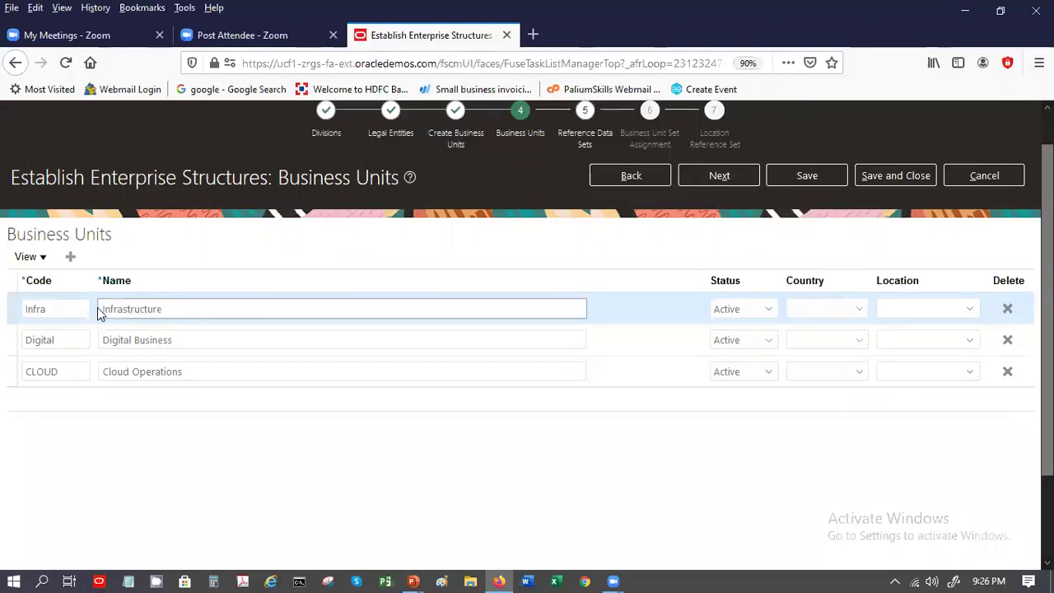
pyautogui.press('Tab')
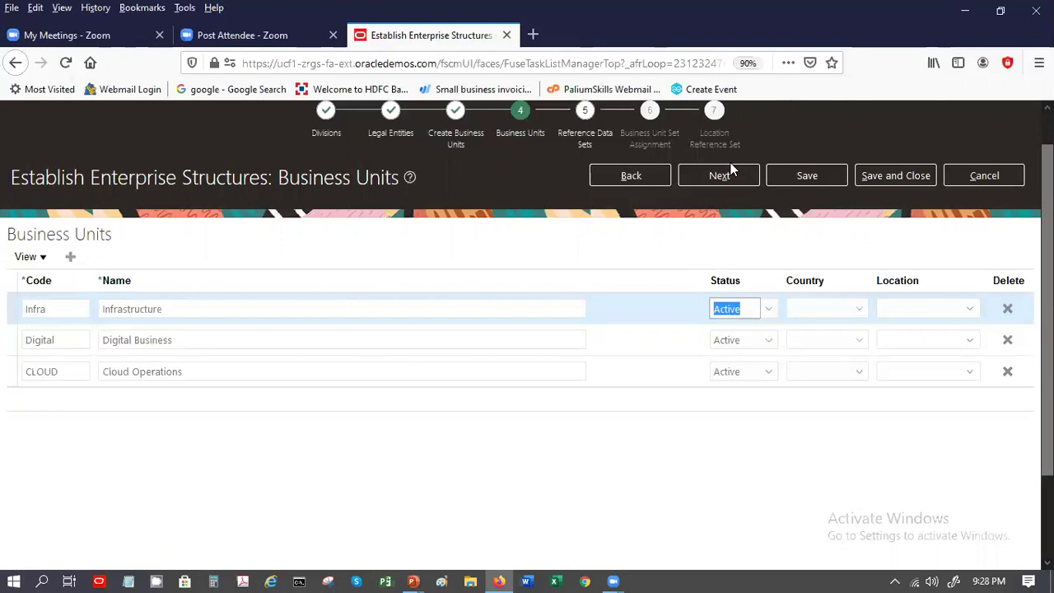
# Step: Proceed to the Reference Data Sets stage and add a set with code US and name United States
pyautogui.click(730, 169)
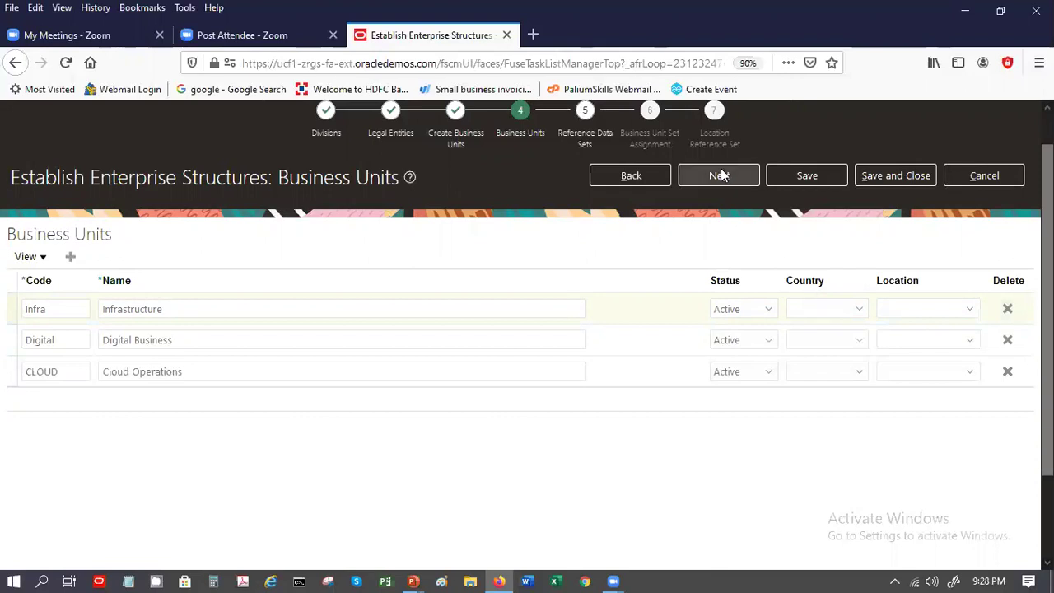
pyautogui.click(720, 175)
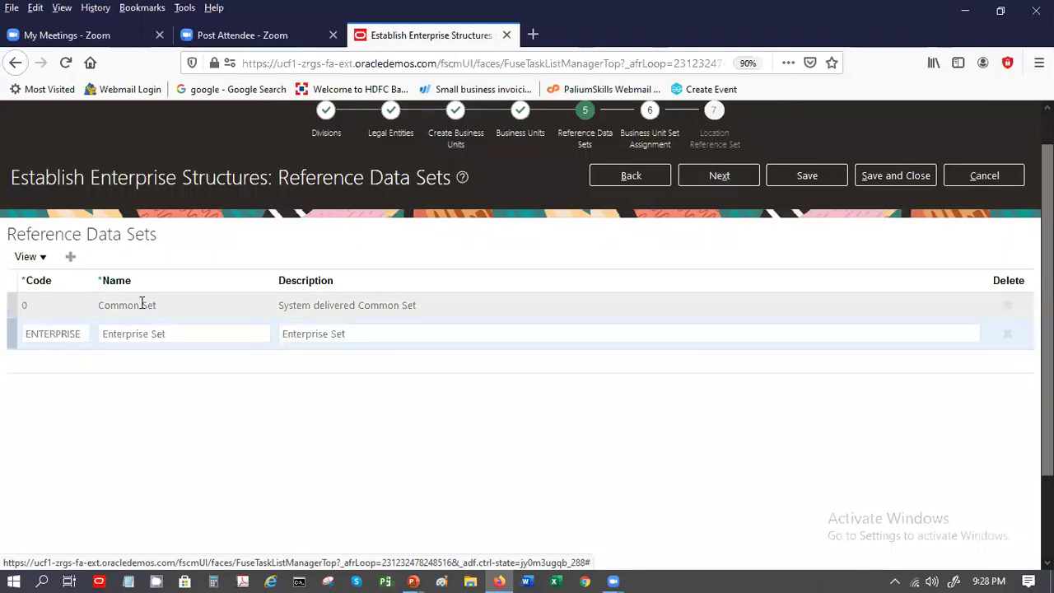
pyautogui.click(72, 258)
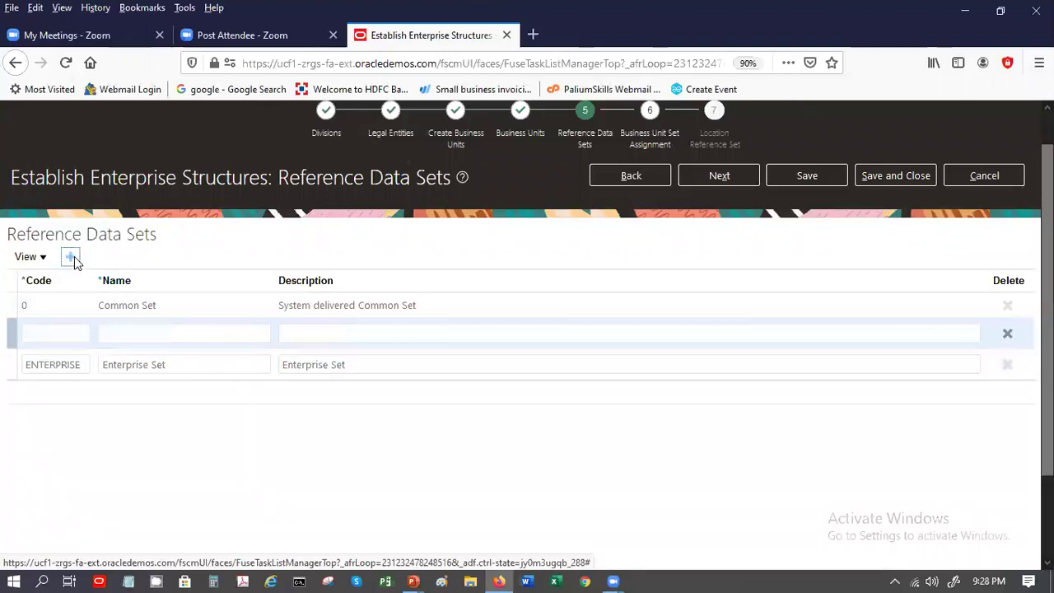
pyautogui.click(66, 329)
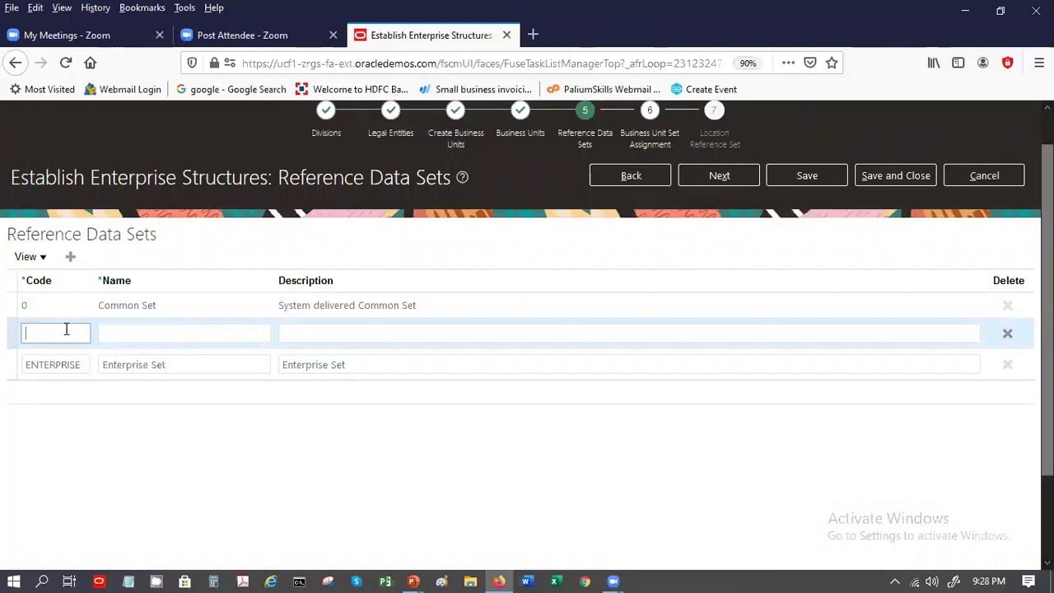
pyautogui.write('US')
pyautogui.press('Tab')
pyautogui.write('United Statue')
pyautogui.press('BackSpace')
pyautogui.press('BackSpace')
pyautogui.write('es')
pyautogui.press('Tab')
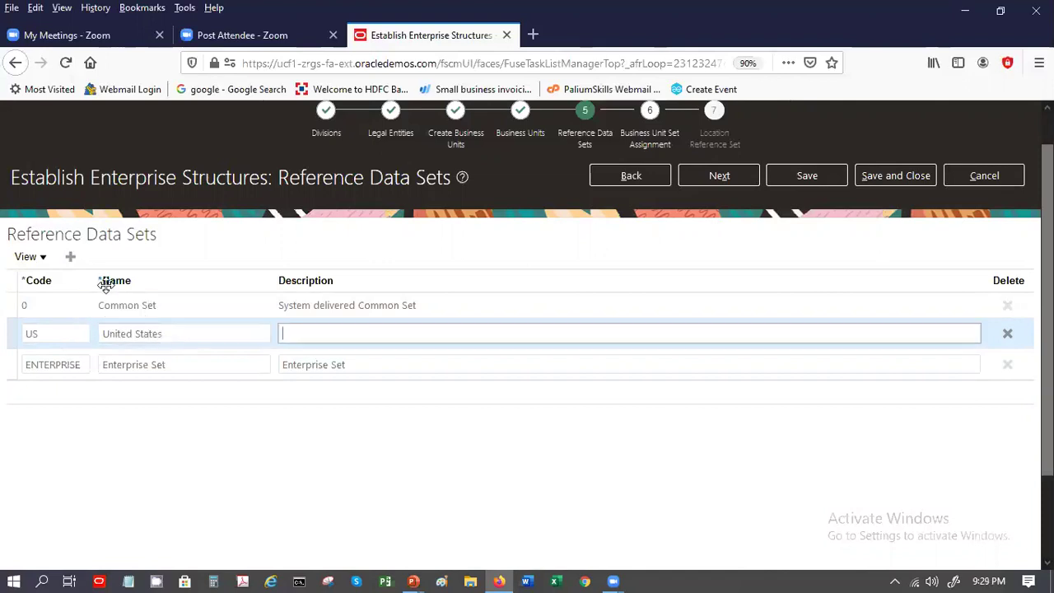
# Step: Add another reference data set with code IN and name India
pyautogui.click(70, 257)
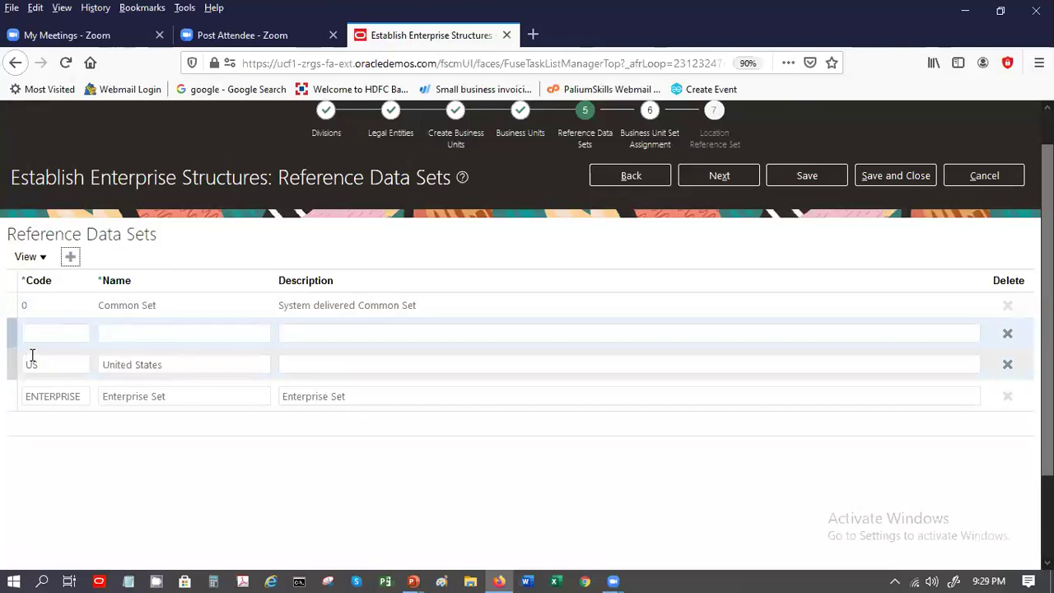
pyautogui.click(51, 328)
pyautogui.write('UI=')
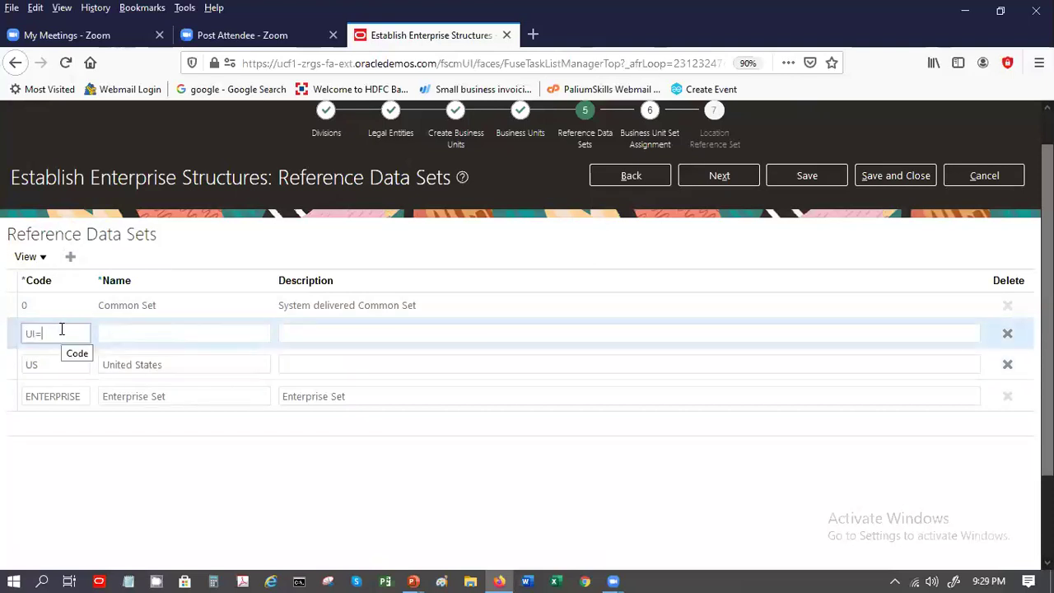
pyautogui.press('BackSpace')
pyautogui.press('BackSpace')
pyautogui.write('IN')
pyautogui.press('Tab')
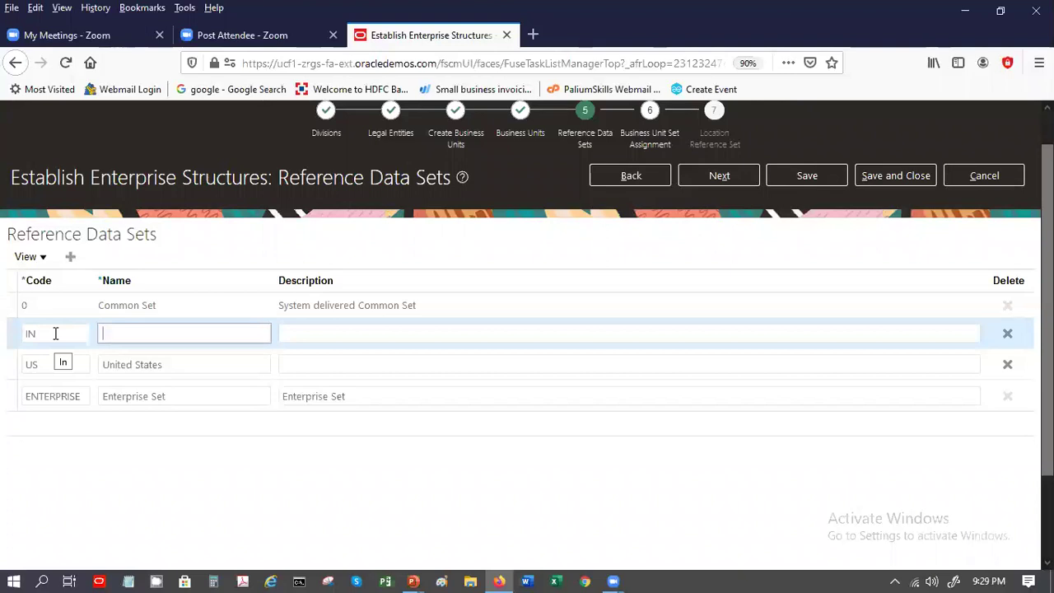
pyautogui.write('India')
pyautogui.press('Tab')
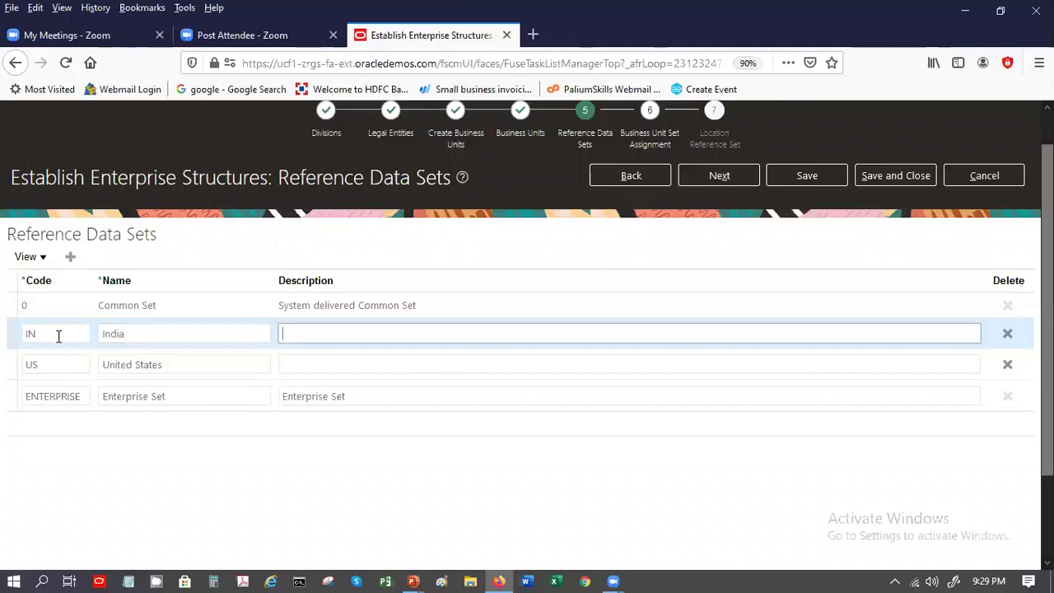
# Step: Proceed to Business Unit Set Assignment and set Common Set as default reference data set for Infrastructure, Digital Business and Cloud Operations
pyautogui.click(736, 178)
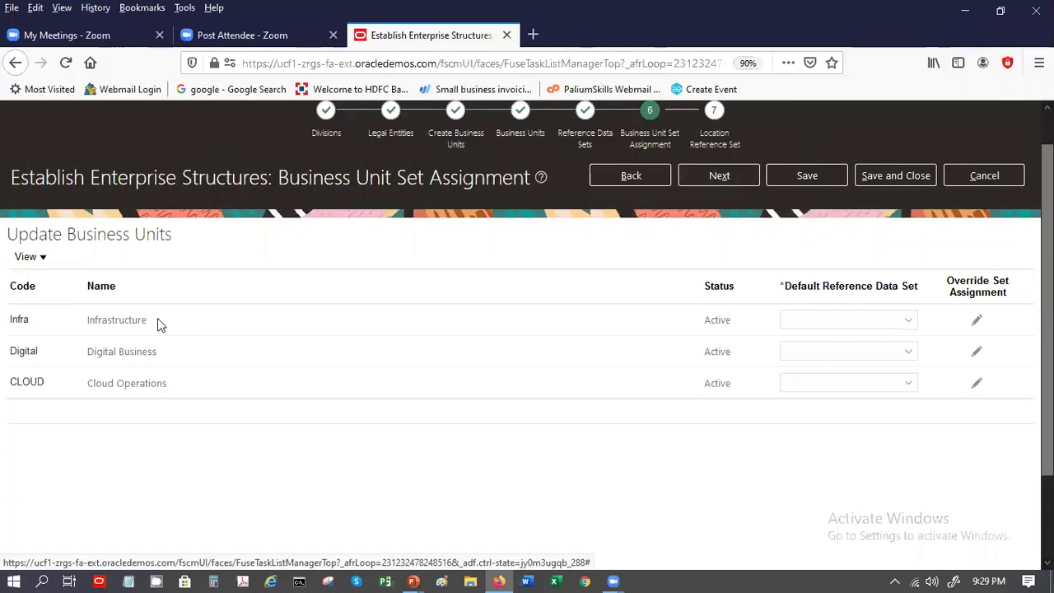
pyautogui.click(893, 321)
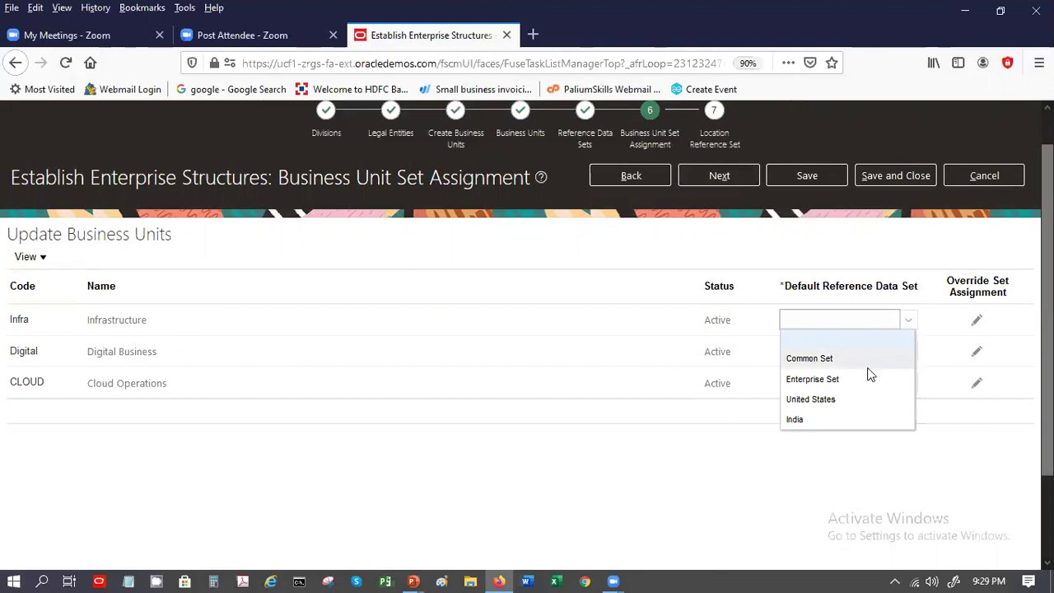
pyautogui.click(863, 363)
pyautogui.click(905, 356)
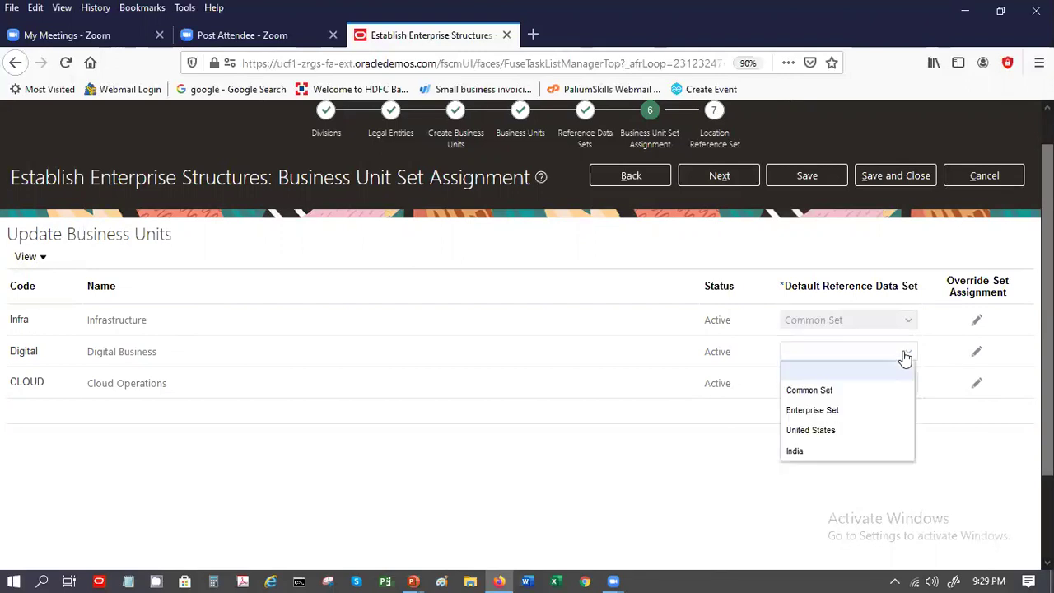
pyautogui.click(886, 391)
pyautogui.click(901, 391)
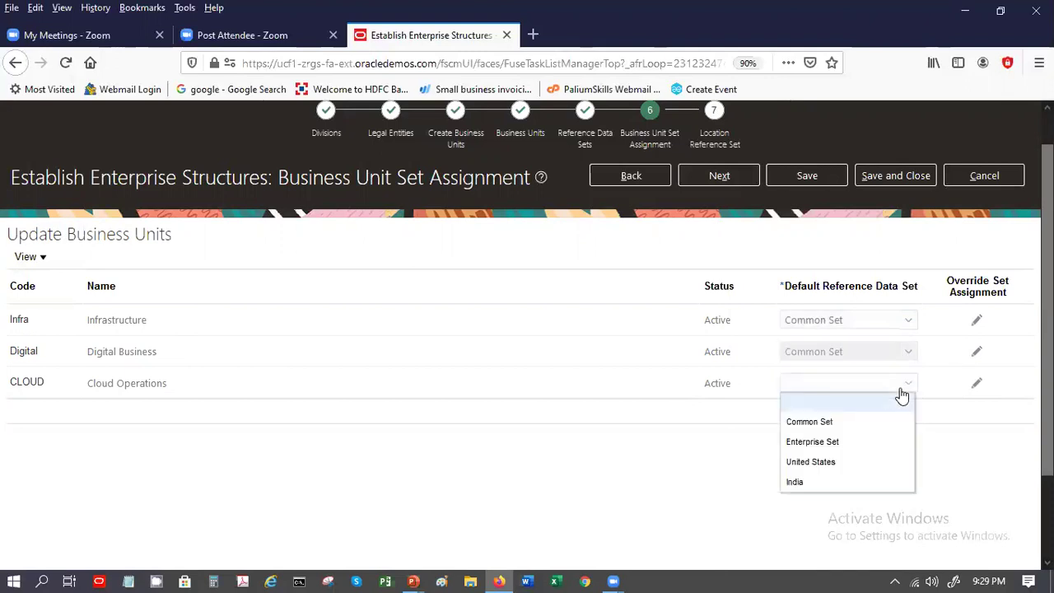
pyautogui.click(839, 425)
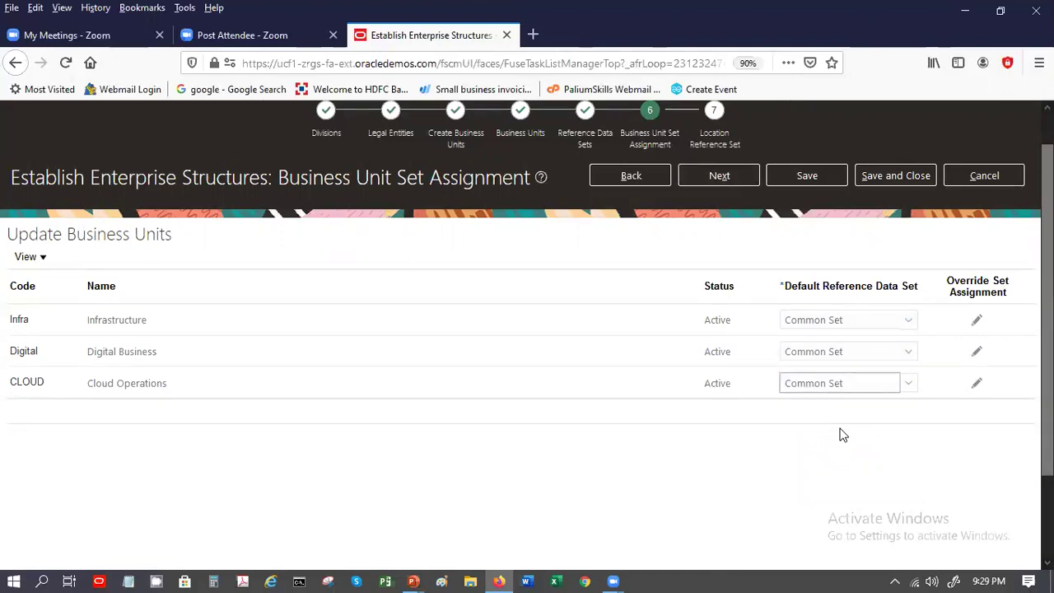
# Step: Assign Common Set to the SP Legal Address and SP India Operations locations at the Location Reference Set stage, and save and close the configuration
pyautogui.click(719, 178)
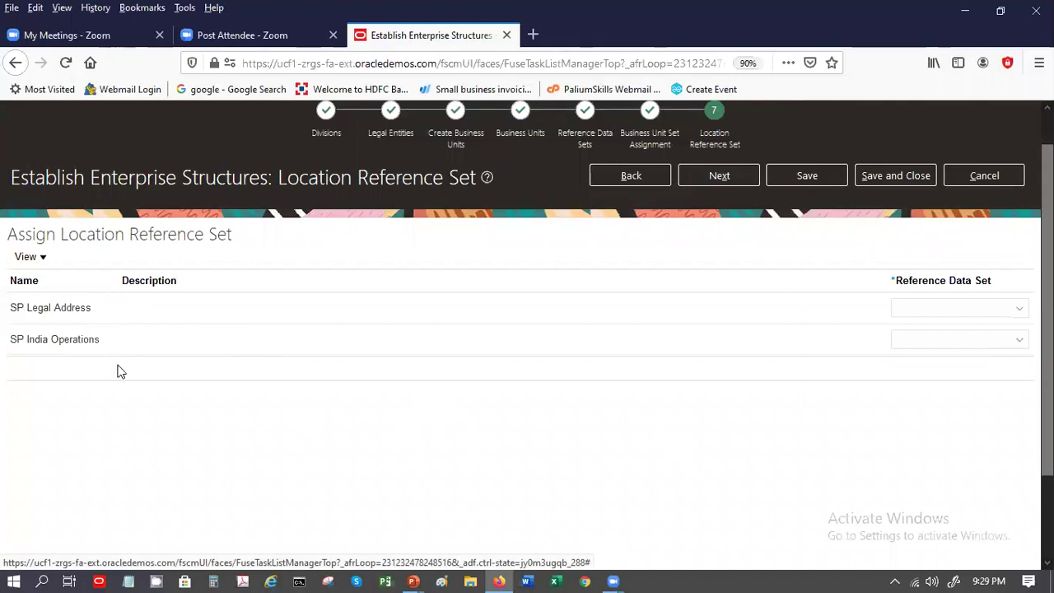
pyautogui.click(1007, 308)
pyautogui.click(989, 346)
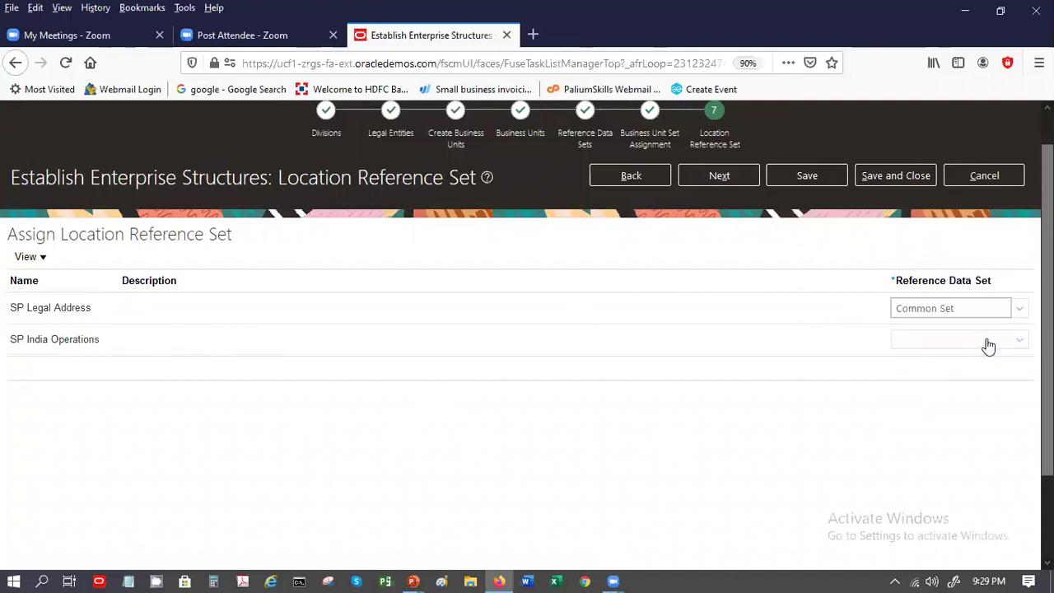
pyautogui.click(989, 344)
pyautogui.click(988, 378)
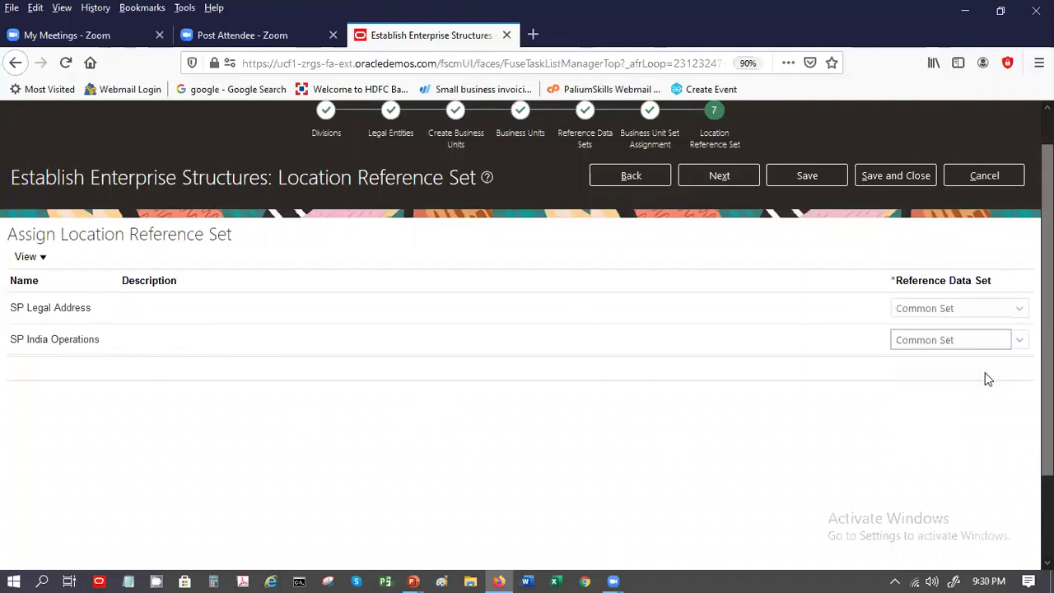
pyautogui.click(899, 176)
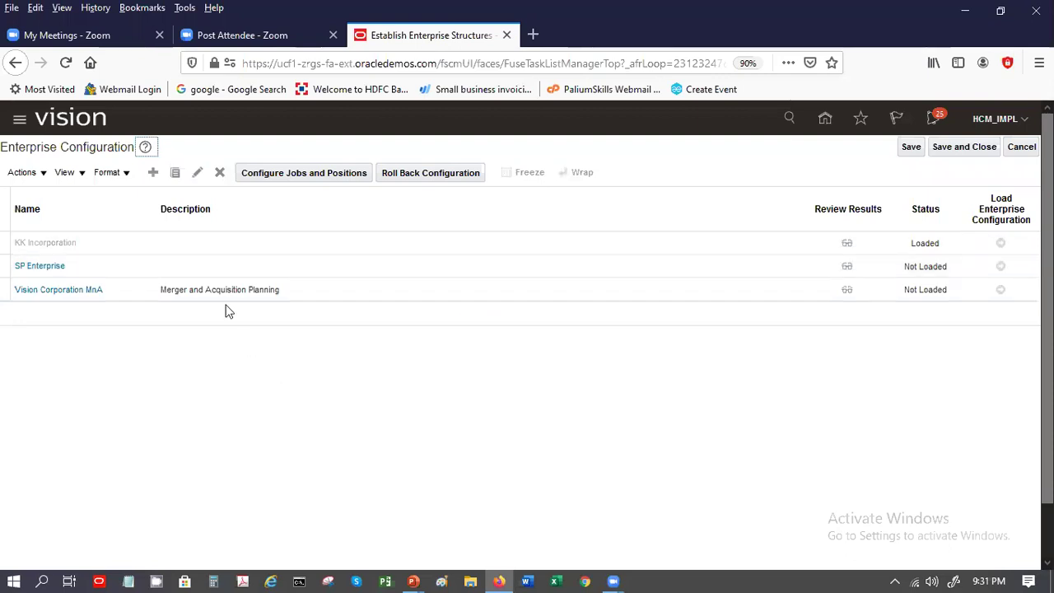
# Step: Try to start Configure Jobs and Positions from the Enterprise Configuration list without selecting a configuration
pyautogui.click(293, 175)
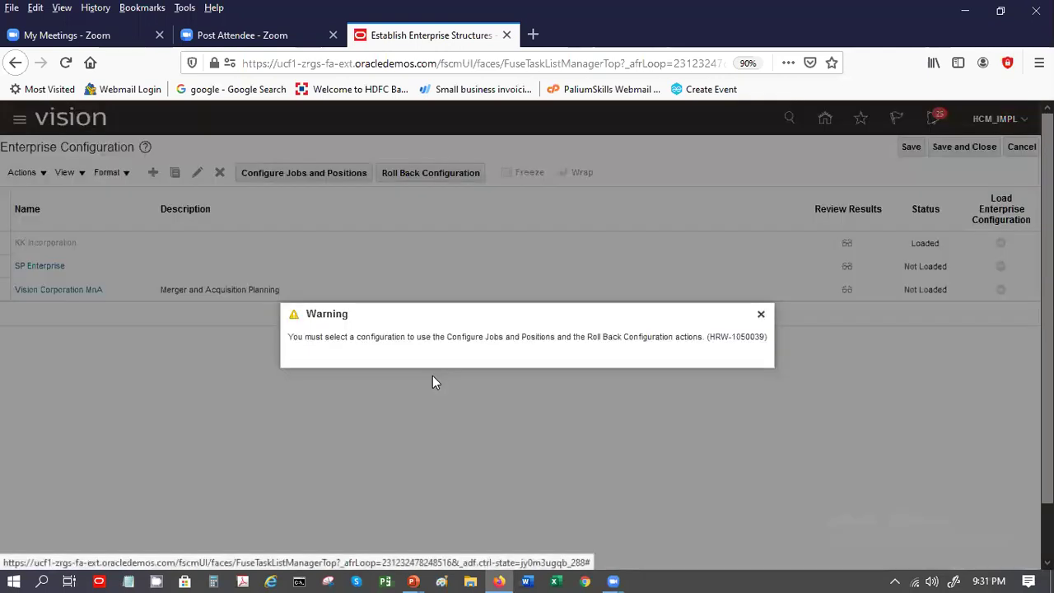
pyautogui.click(760, 316)
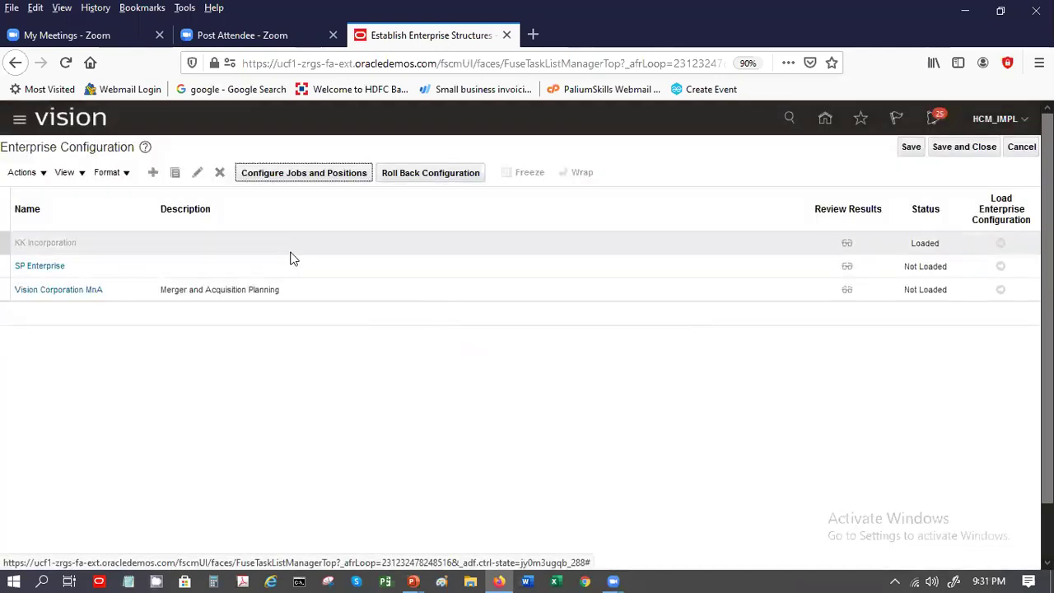
# Step: Start Configure Jobs and Positions for SP Enterprise and choose to explore options other than the recommended approach
pyautogui.click(299, 268)
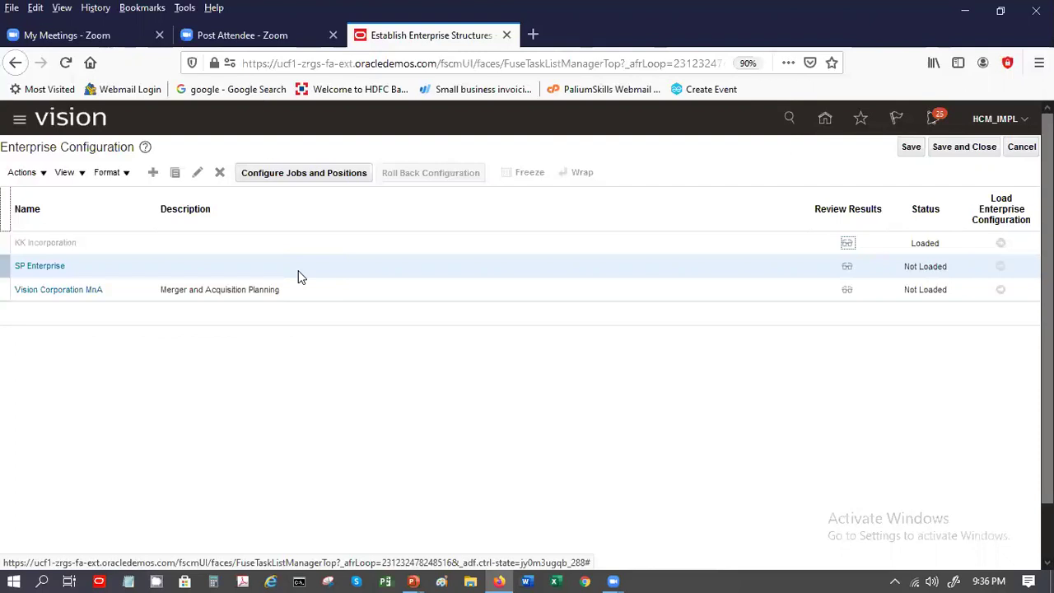
pyautogui.click(298, 270)
pyautogui.click(278, 183)
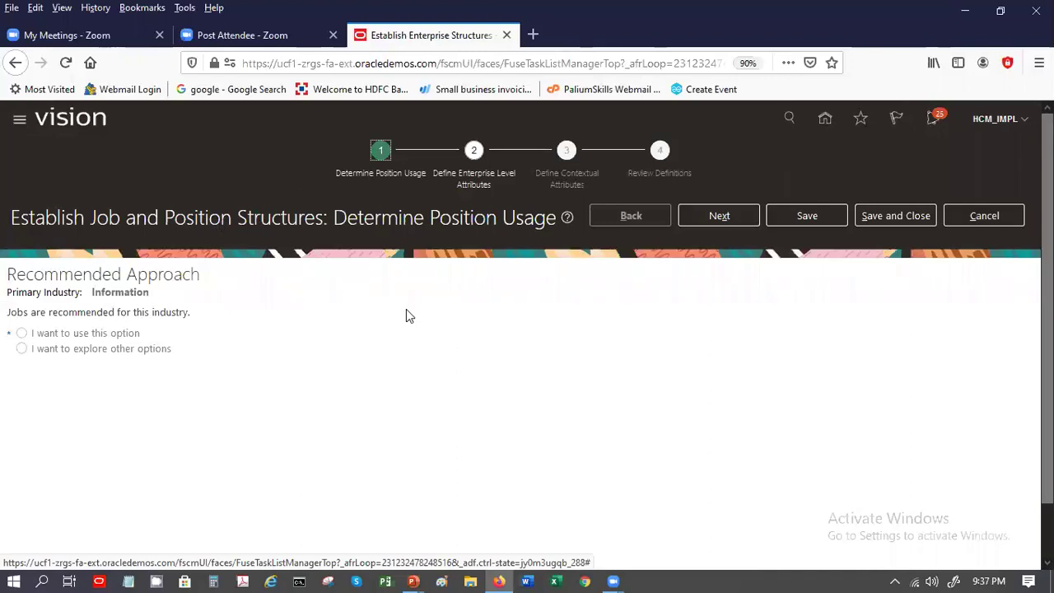
pyautogui.moveTo(101, 284)
pyautogui.moveTo(65, 303)
pyautogui.click(21, 348)
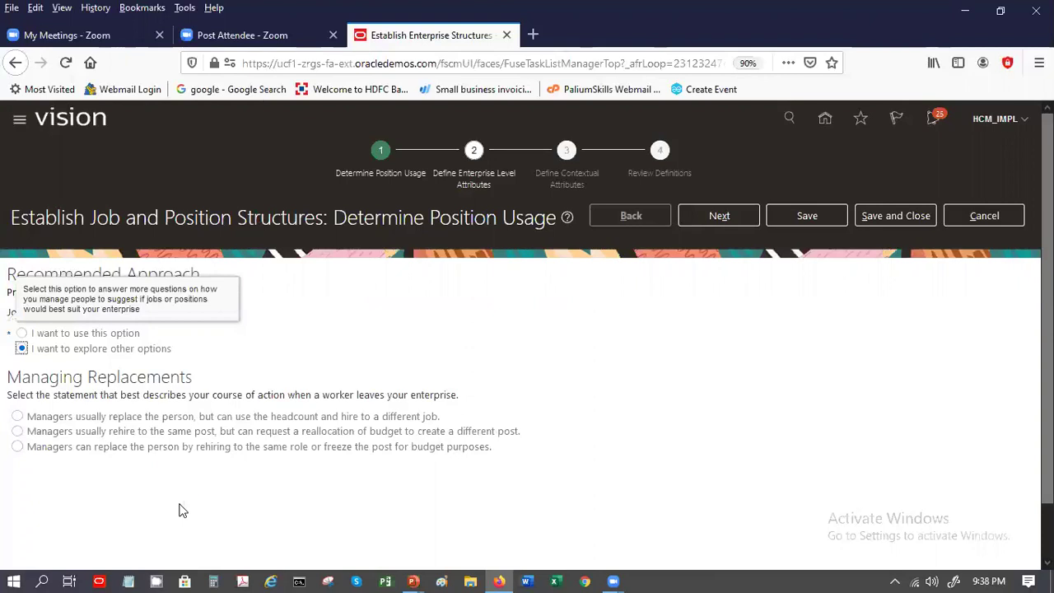
# Step: Under Managing Replacements, select that managers can rehire to the same role or freeze the post for budget purposes
pyautogui.click(18, 418)
pyautogui.click(17, 418)
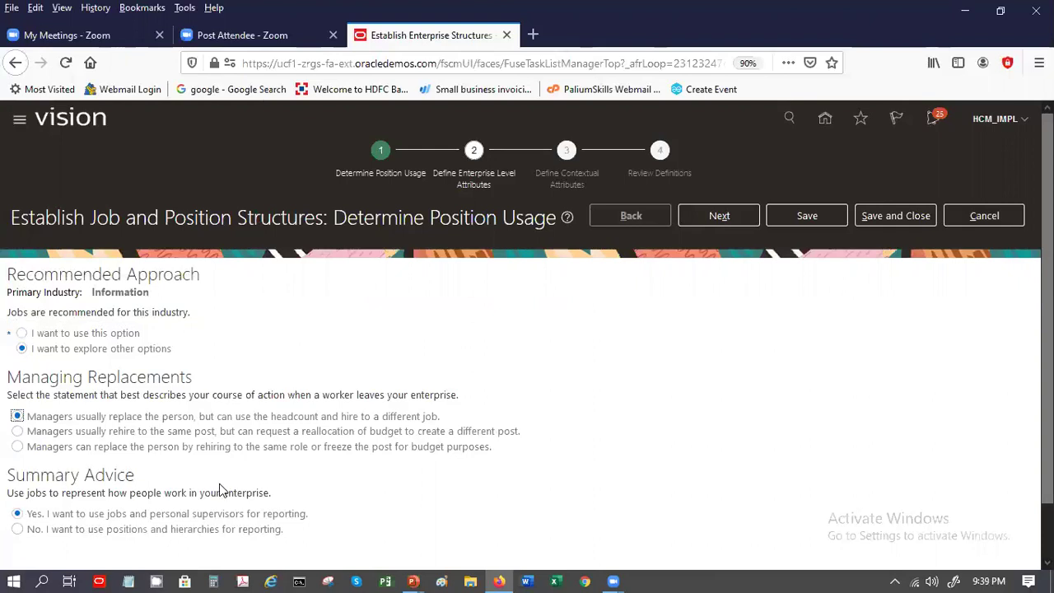
pyautogui.click(17, 432)
pyautogui.click(18, 447)
pyautogui.click(67, 334)
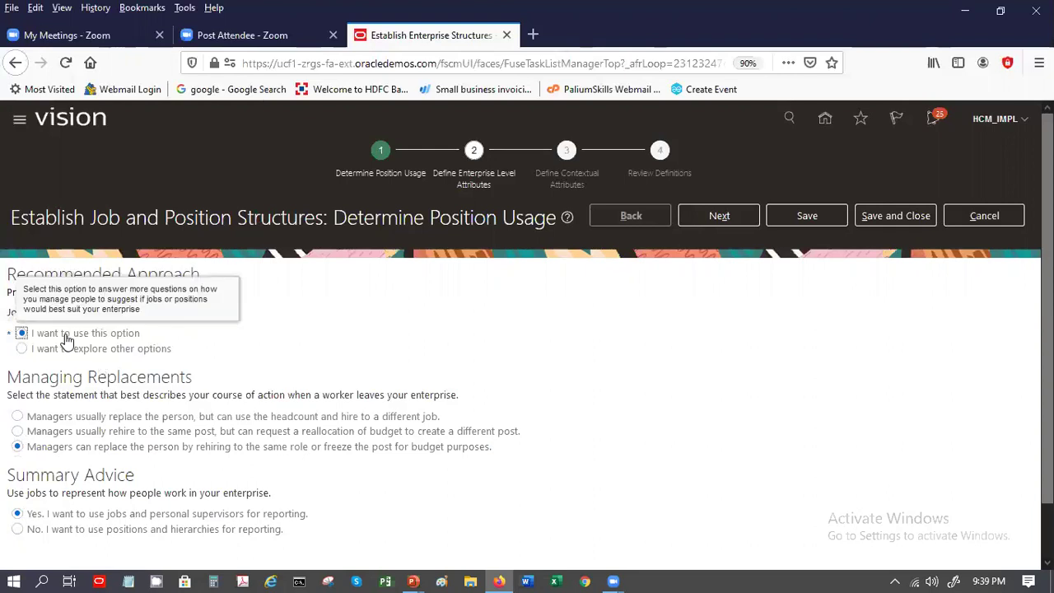
pyautogui.click(70, 353)
pyautogui.click(18, 447)
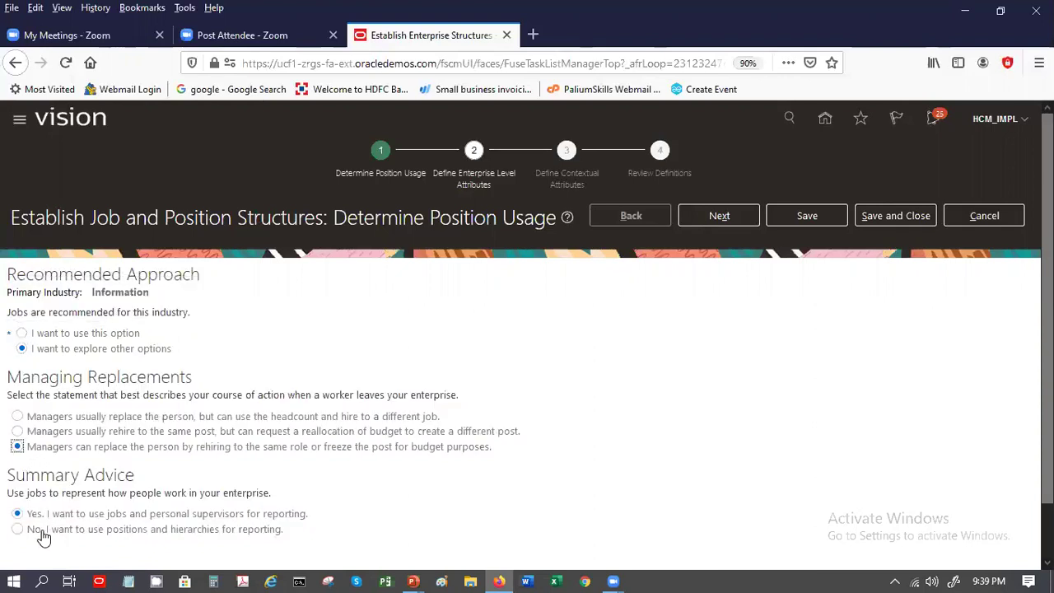
# Step: Try the positions and hierarchies option for reporting, look at the enterprise-level attributes stage, and return to Determine Position Usage
pyautogui.click(43, 537)
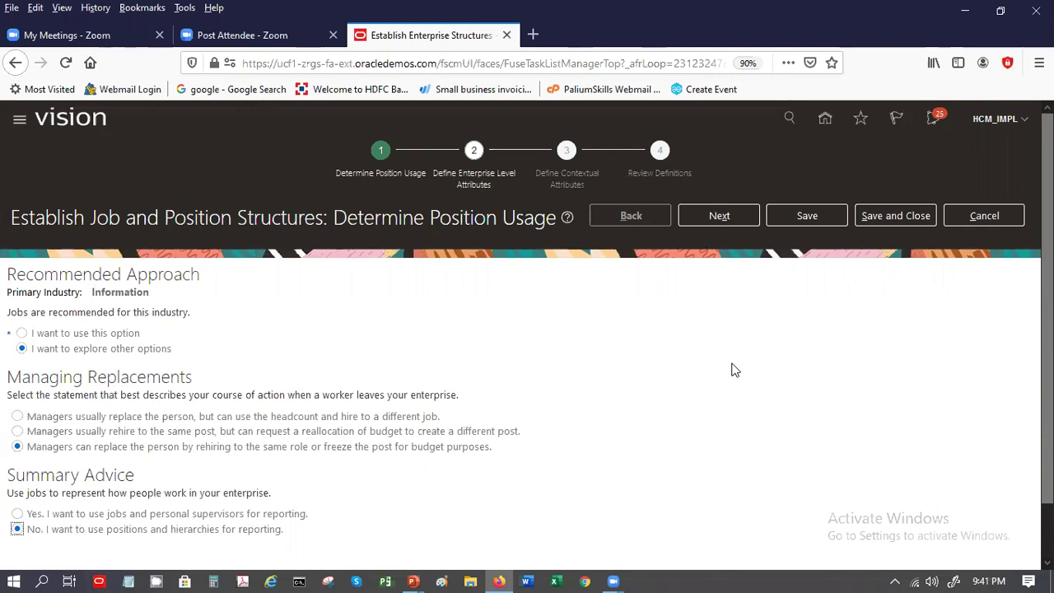
pyautogui.click(720, 216)
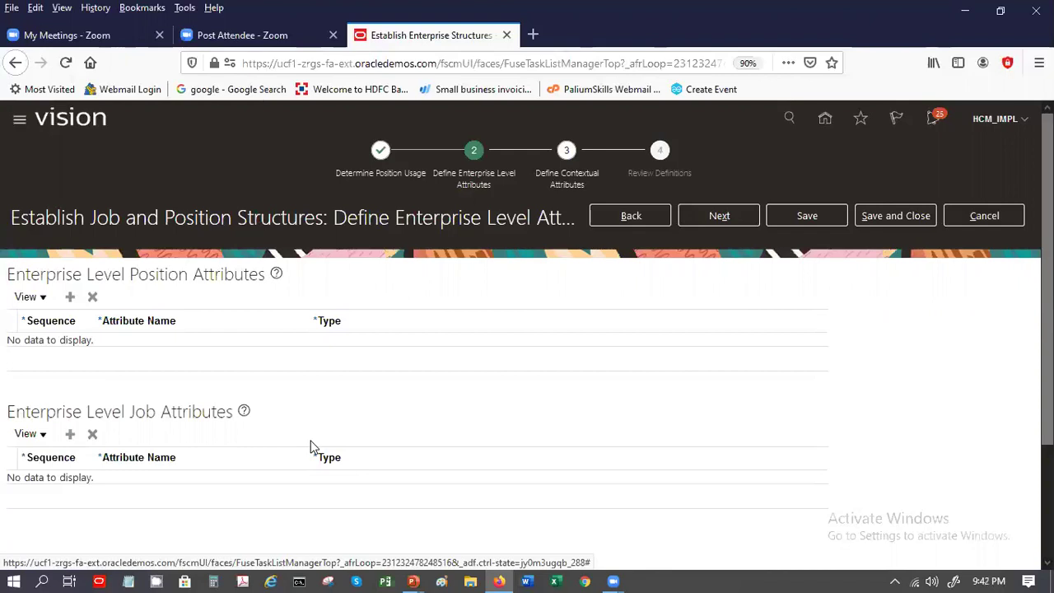
pyautogui.click(655, 213)
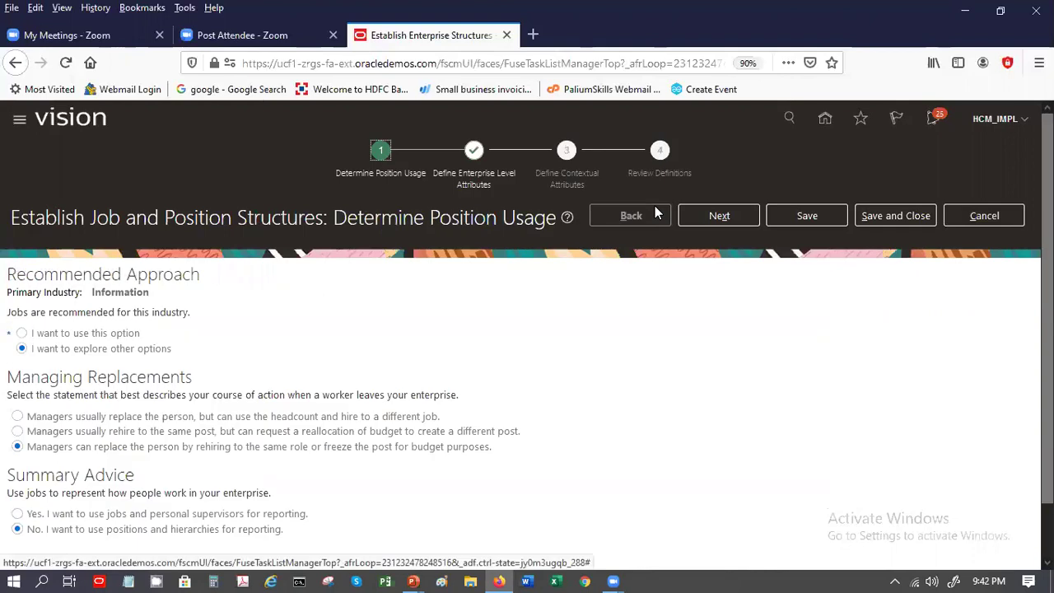
# Step: Choose jobs and personal supervisors for reporting, accept deleting position data, and save and close the job structures and enterprise configuration
pyautogui.click(16, 514)
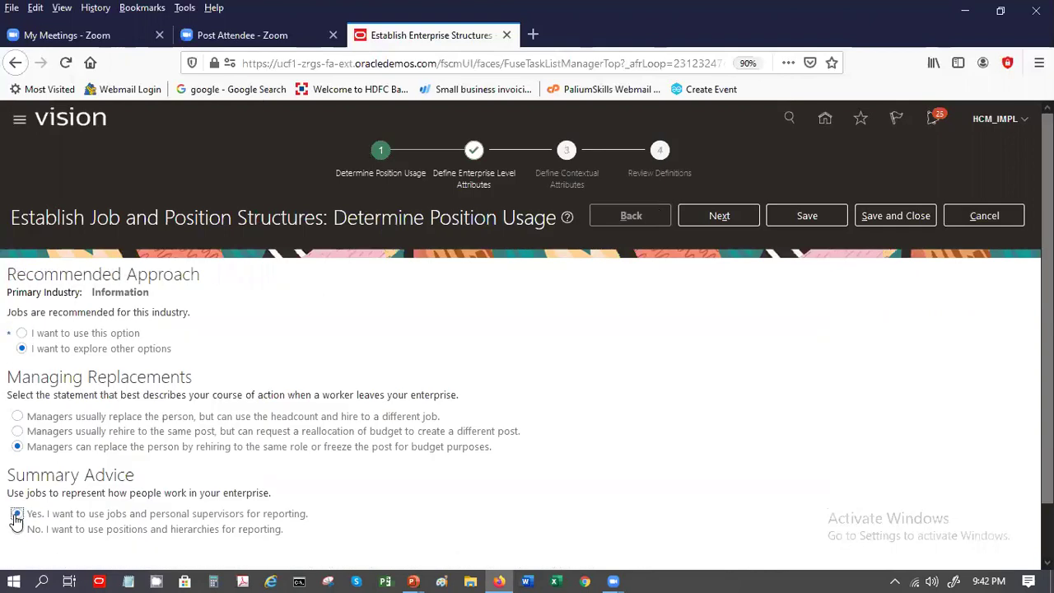
pyautogui.click(709, 218)
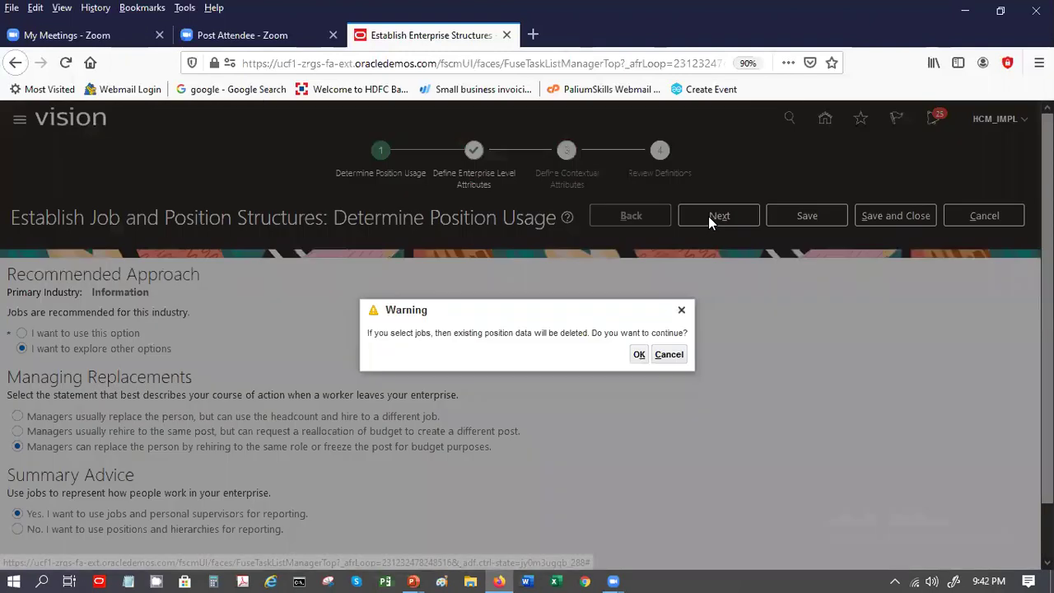
pyautogui.click(638, 356)
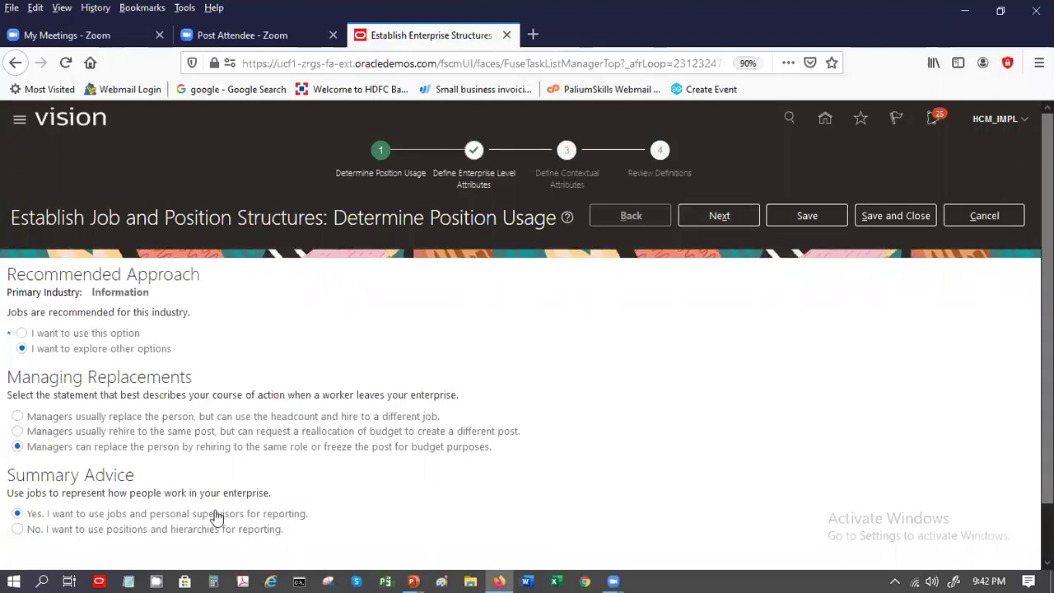
pyautogui.click(730, 216)
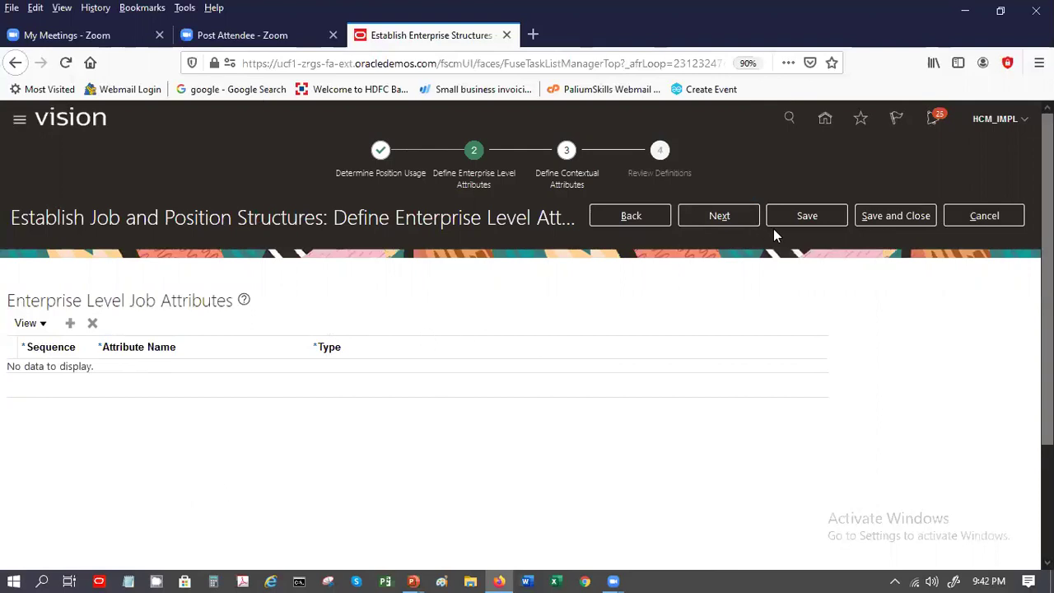
pyautogui.click(889, 217)
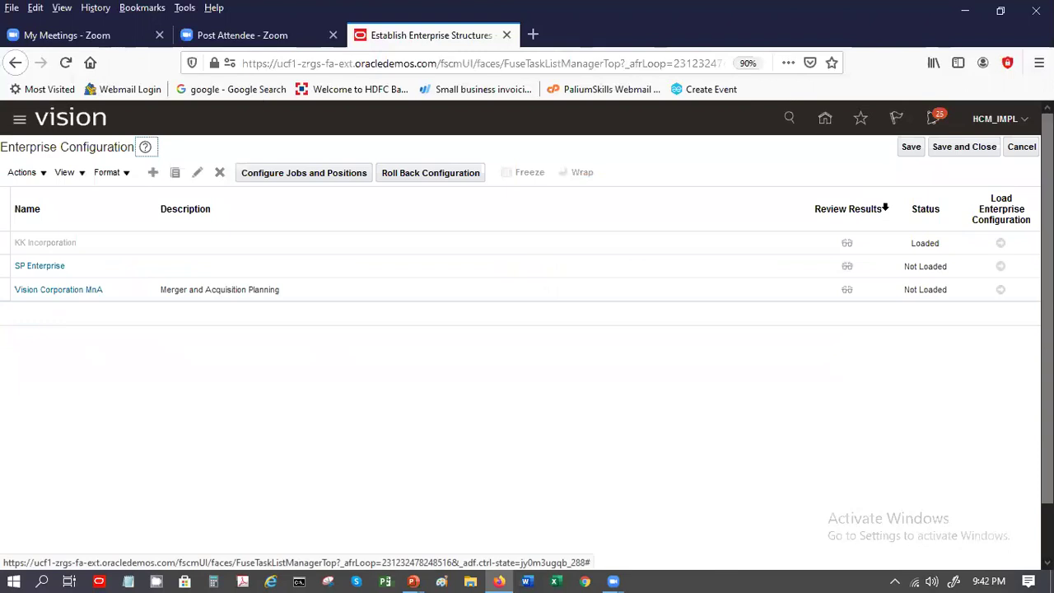
pyautogui.click(965, 150)
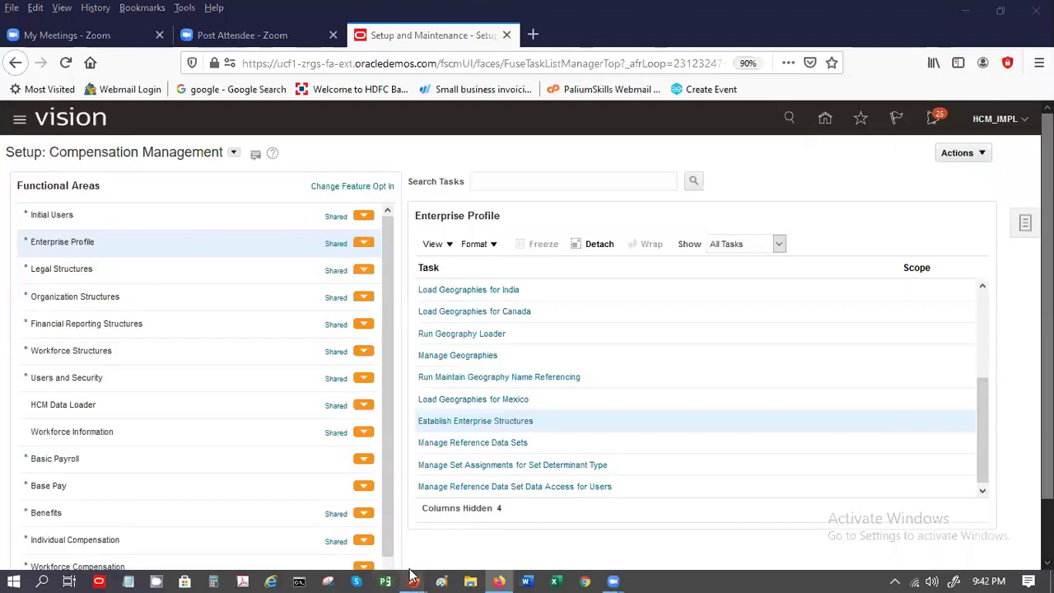
# Step: Switch to the PowerPoint slide show displaying the Define Initial Configuration slide
pyautogui.moveTo(409, 577)
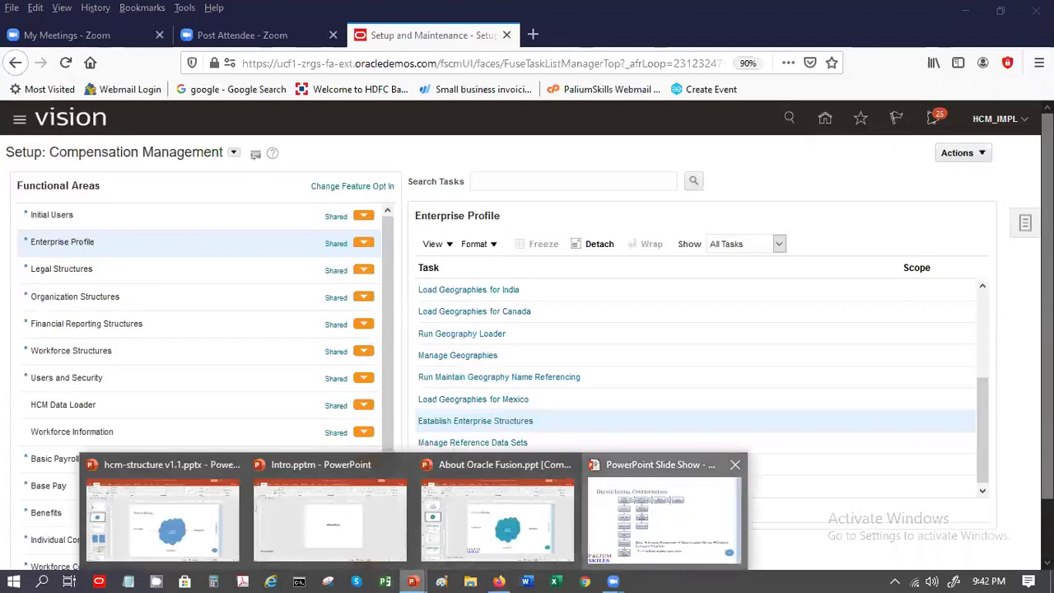
pyautogui.click(599, 544)
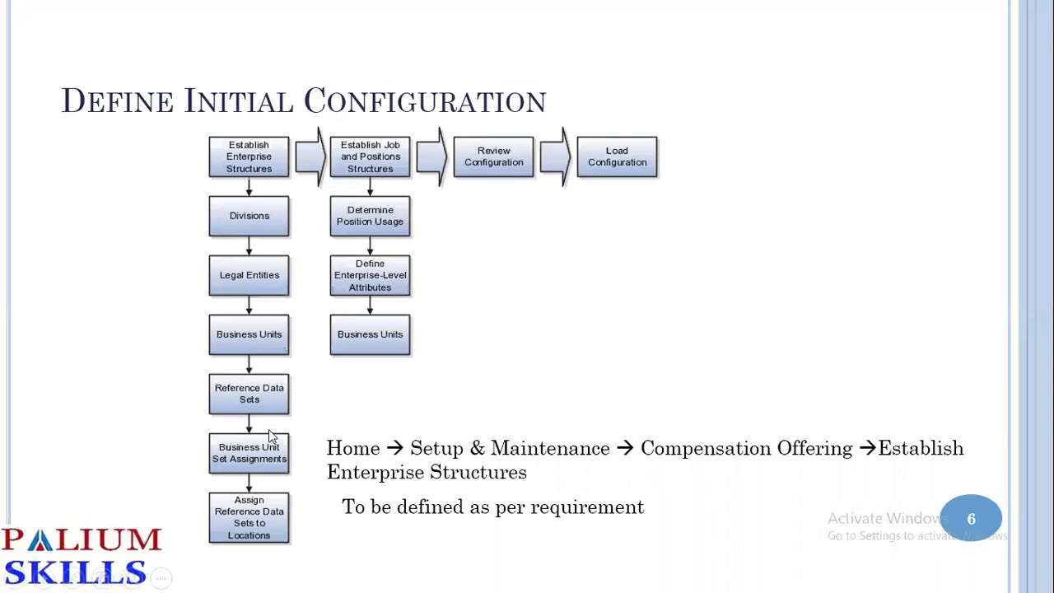
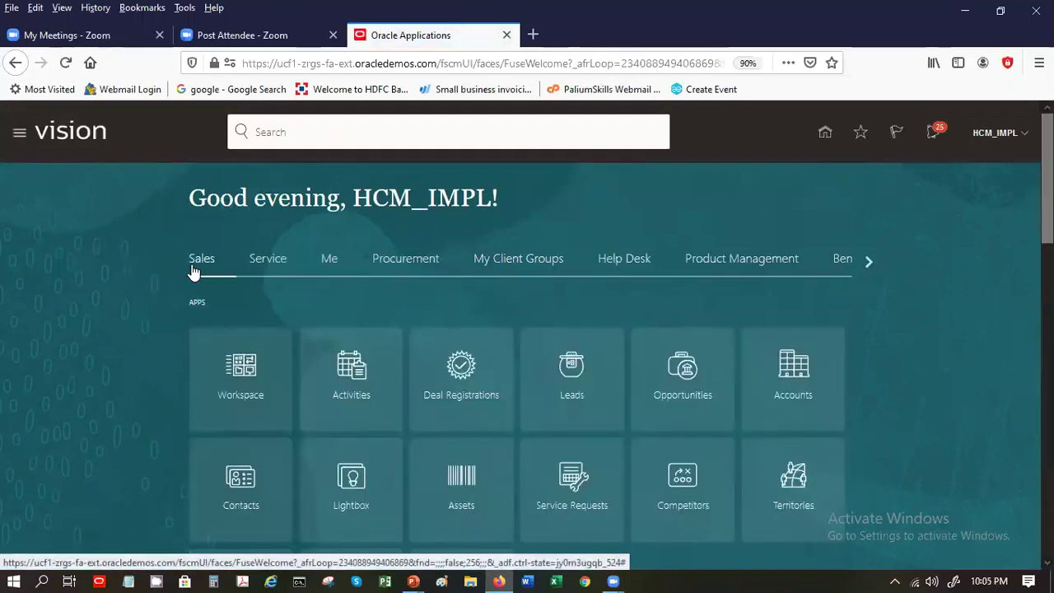
# Step: Open the Workforce Structures work area from My Client Groups
pyautogui.click(509, 261)
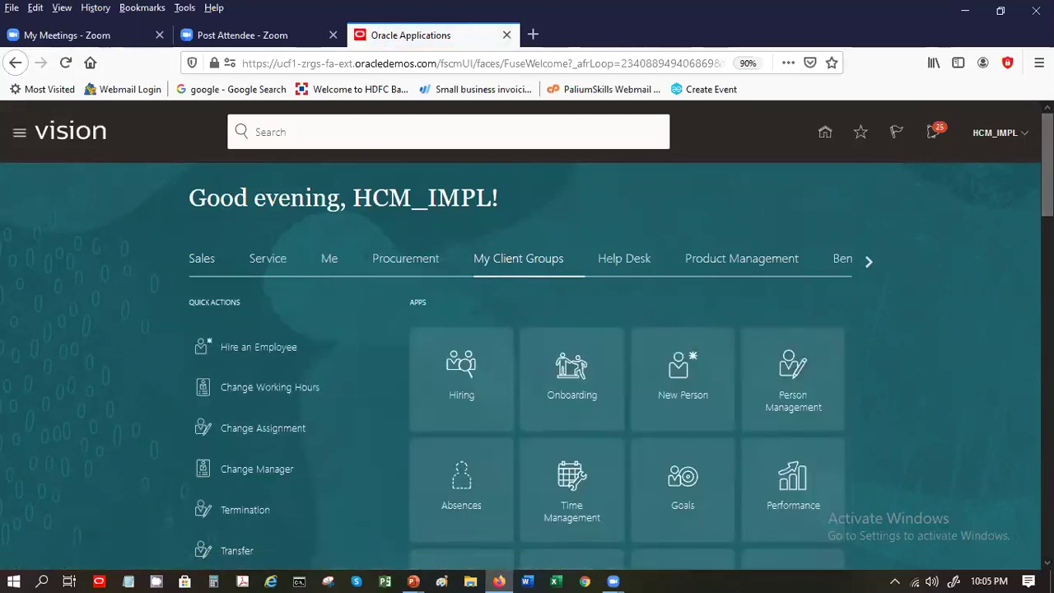
pyautogui.scroll(-3, 527, 329)
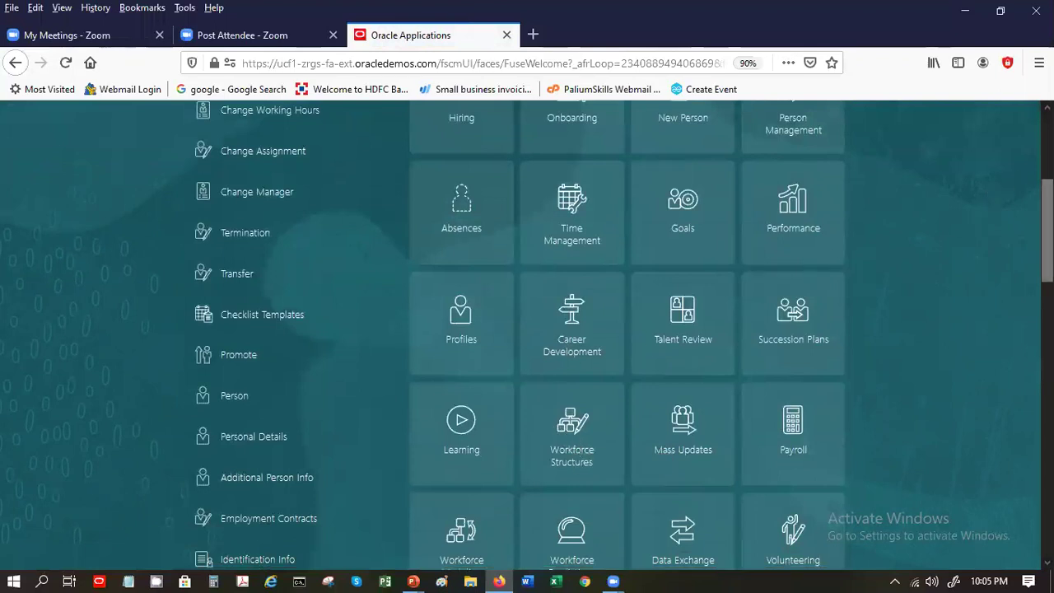
pyautogui.scroll(3, 46, 244)
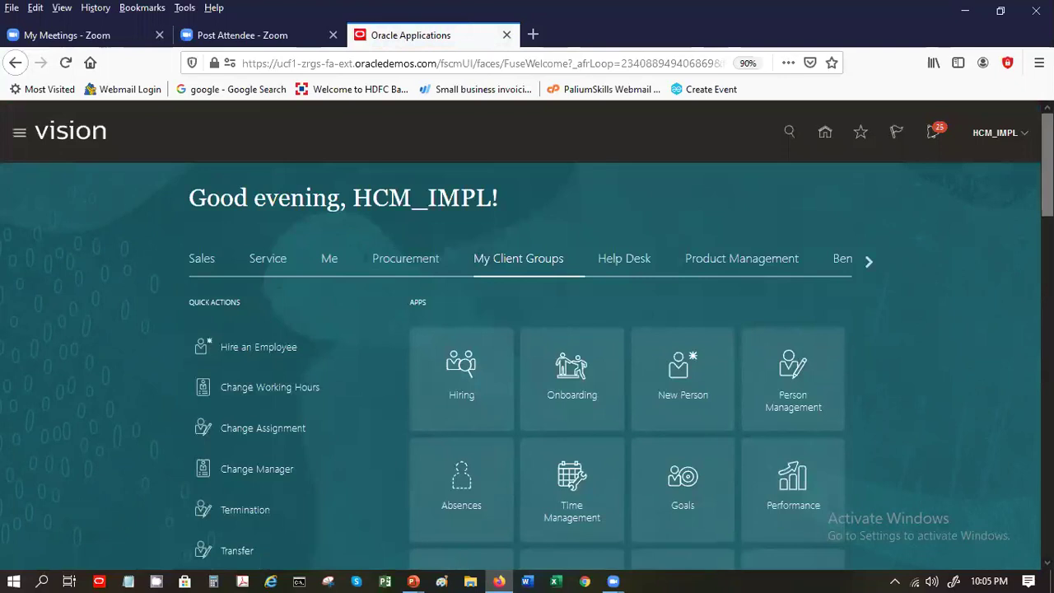
pyautogui.click(20, 134)
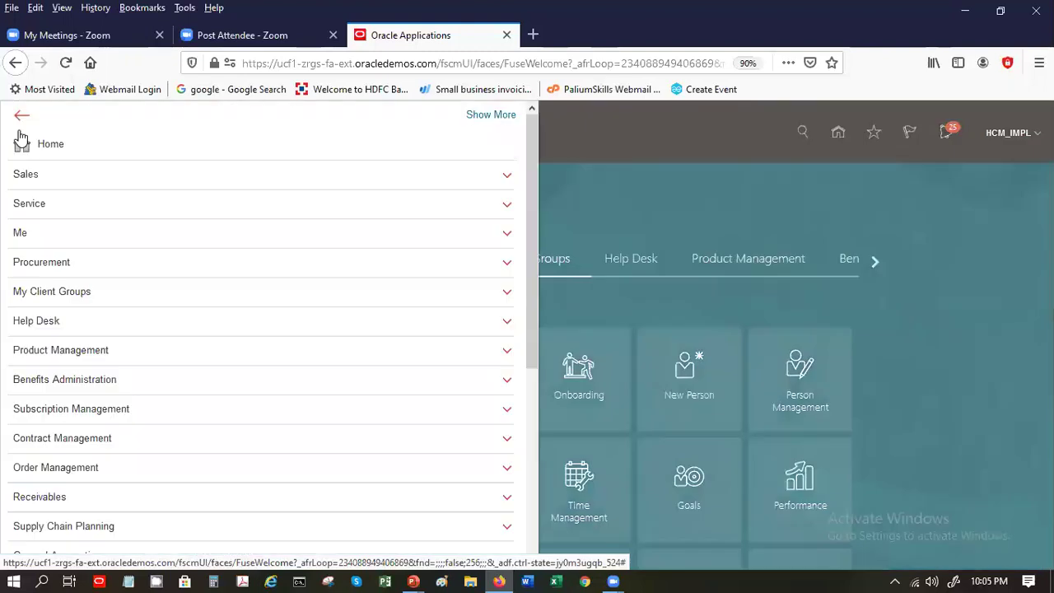
pyautogui.click(109, 298)
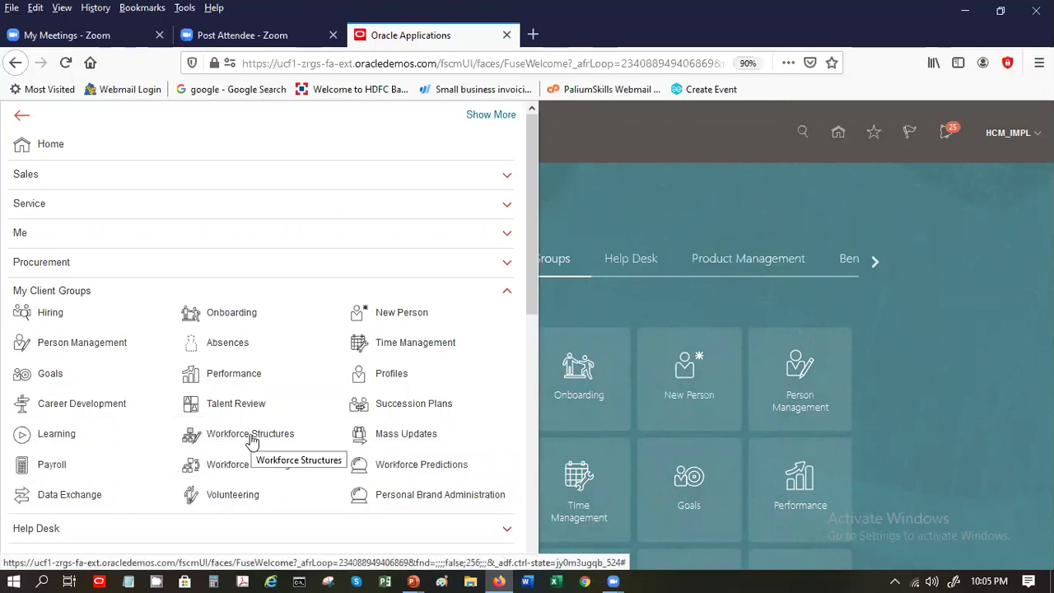
pyautogui.click(253, 441)
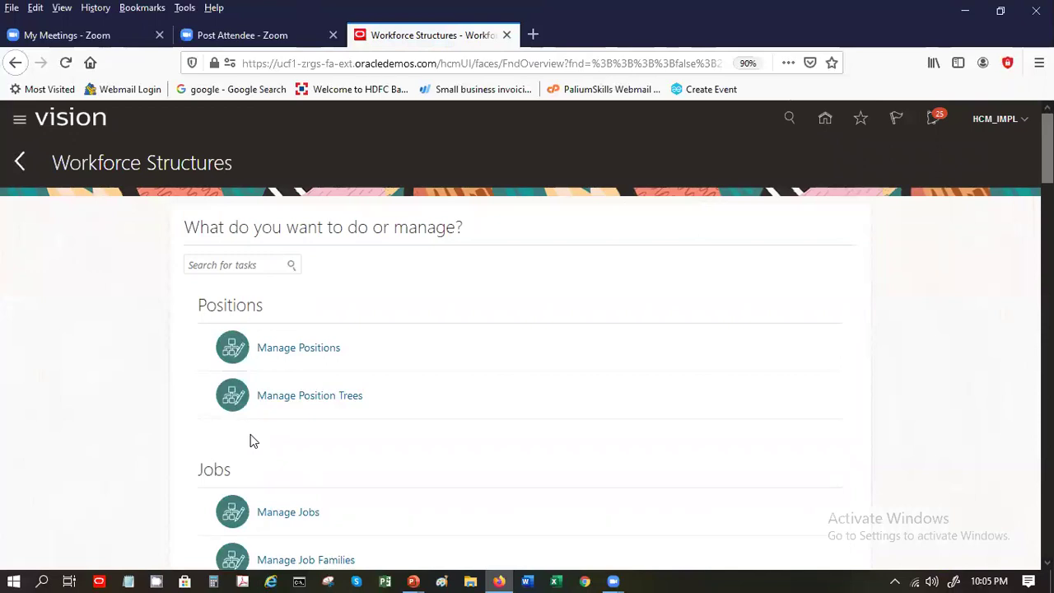
# Step: Open the Manage Locations task from the Workforce Structures task list
pyautogui.scroll(-5, 253, 442)
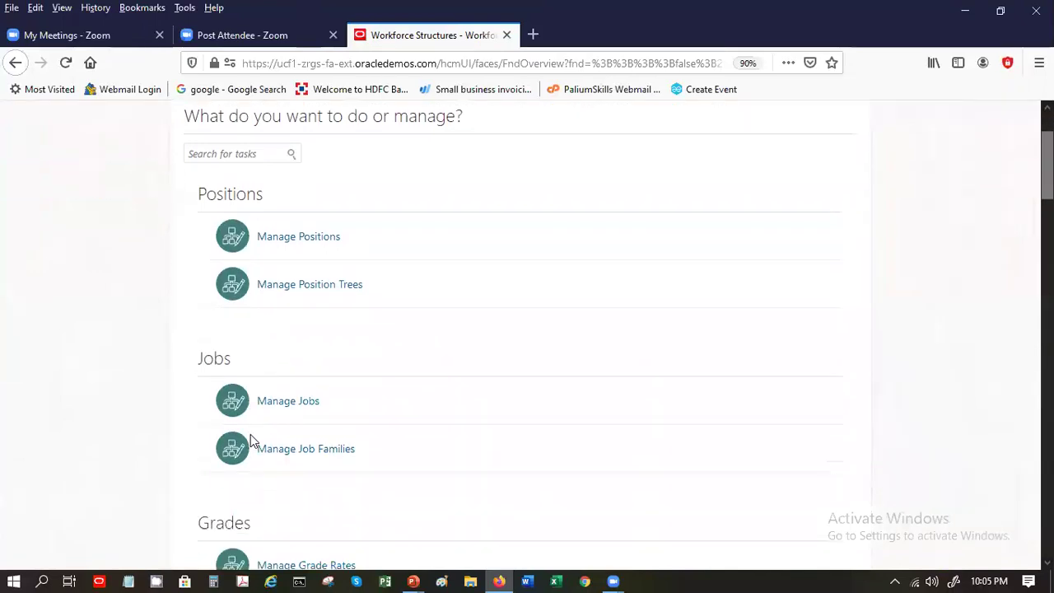
pyautogui.scroll(-6, 252, 442)
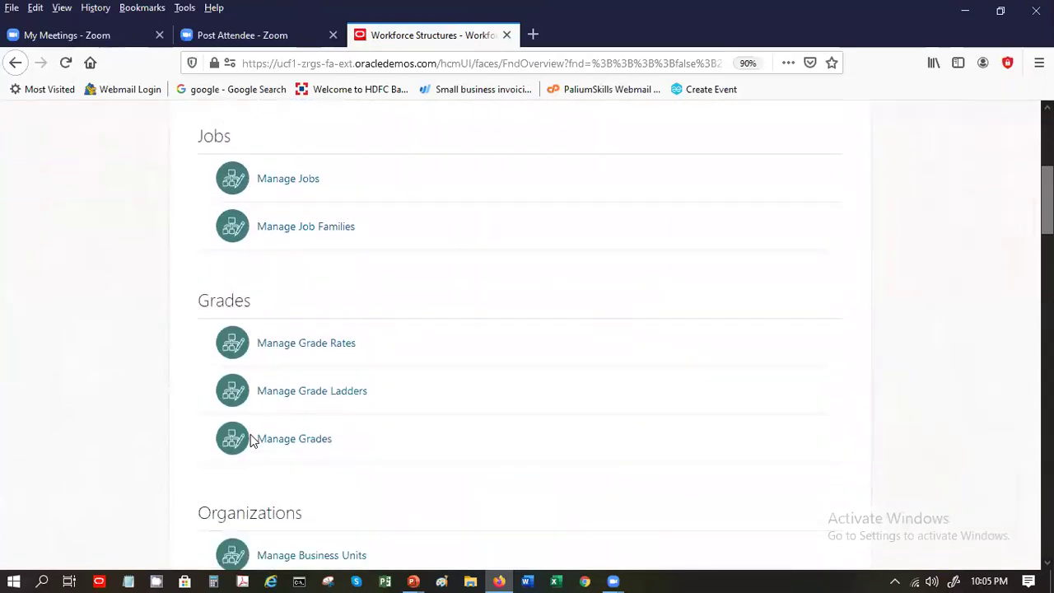
pyautogui.scroll(-3, 253, 442)
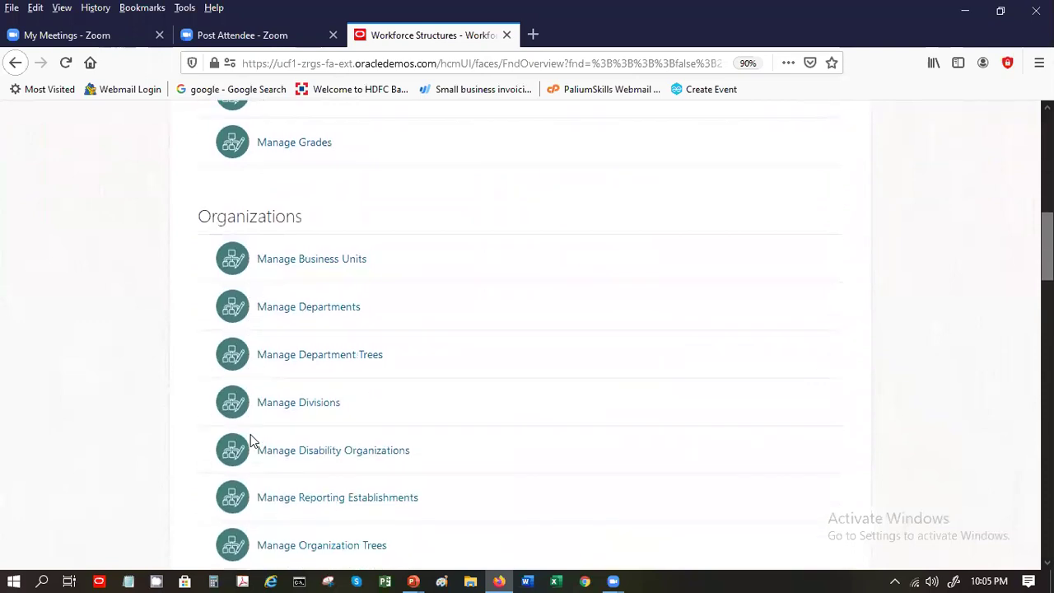
pyautogui.scroll(-2, 253, 442)
pyautogui.scroll(-1, 253, 441)
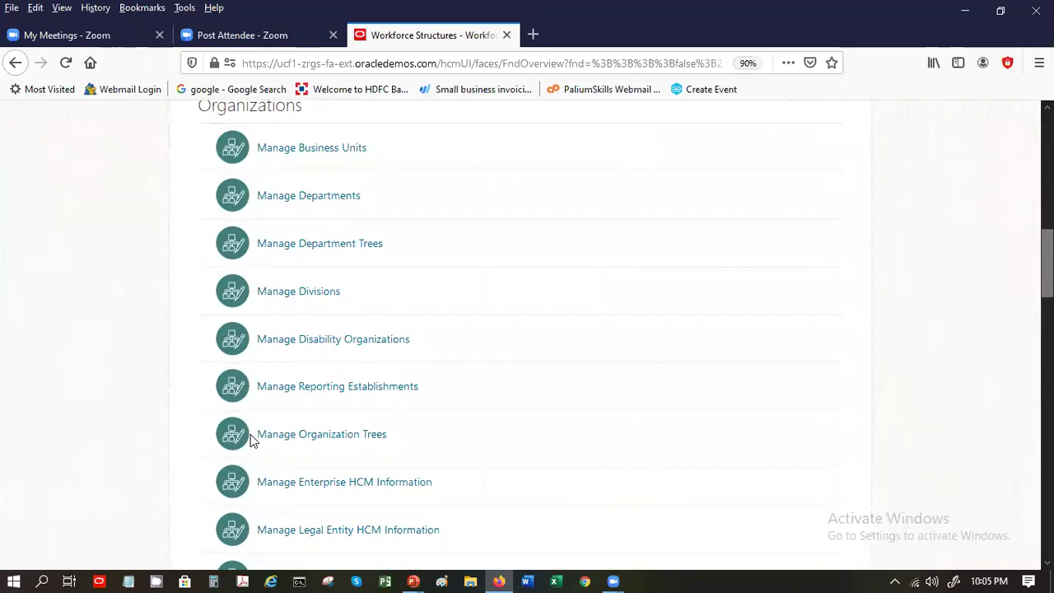
pyautogui.scroll(-1, 252, 441)
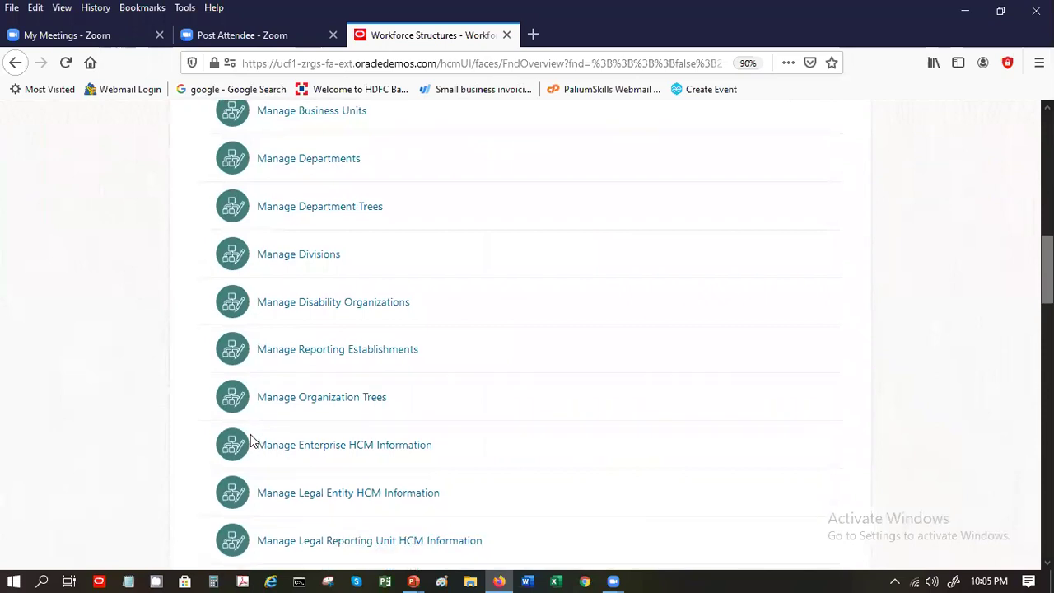
pyautogui.scroll(-7, 252, 442)
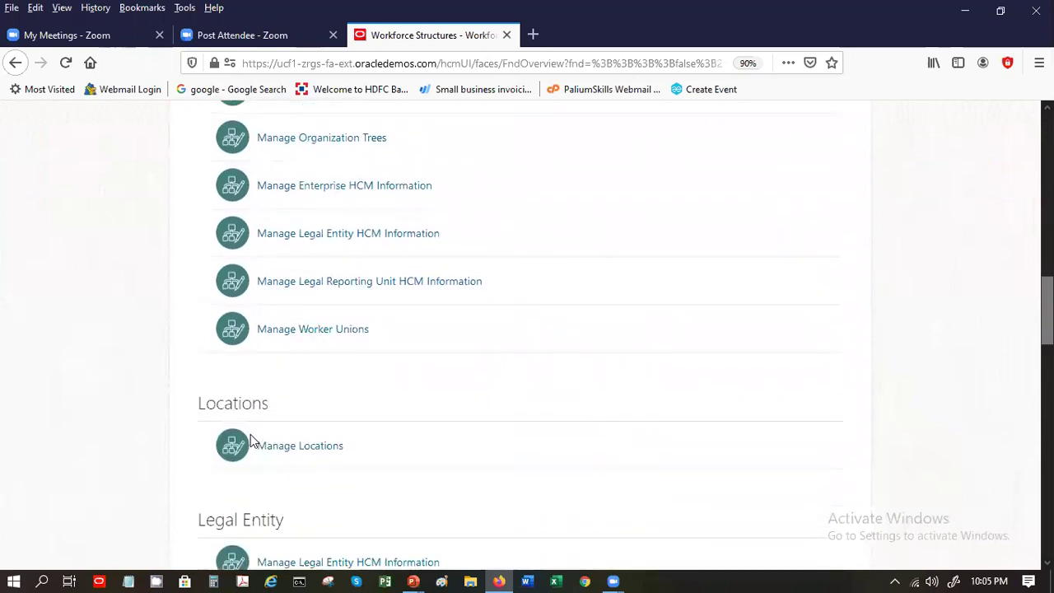
pyautogui.scroll(-1, 253, 442)
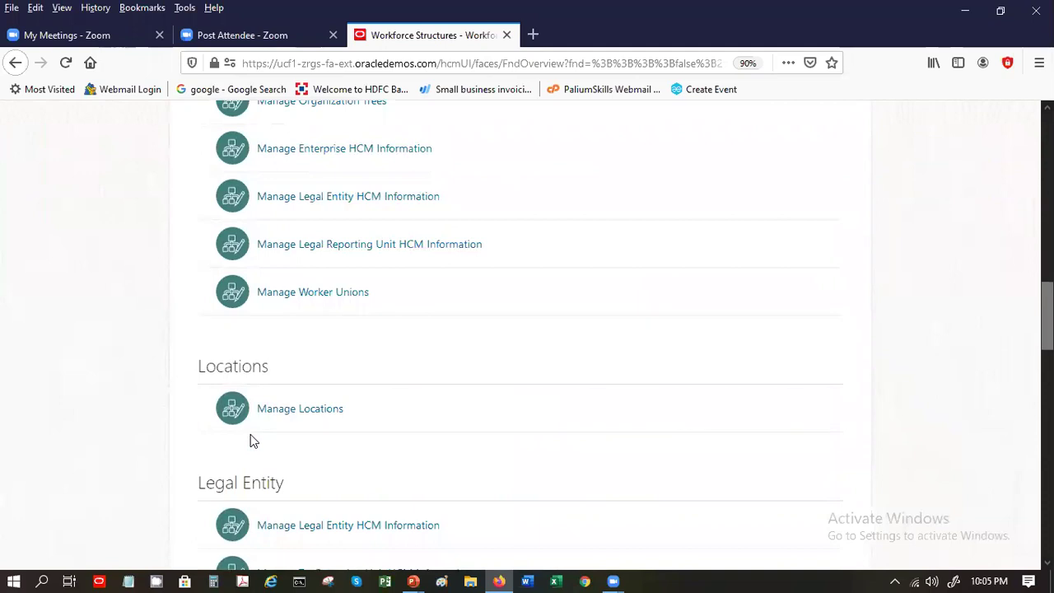
pyautogui.click(274, 410)
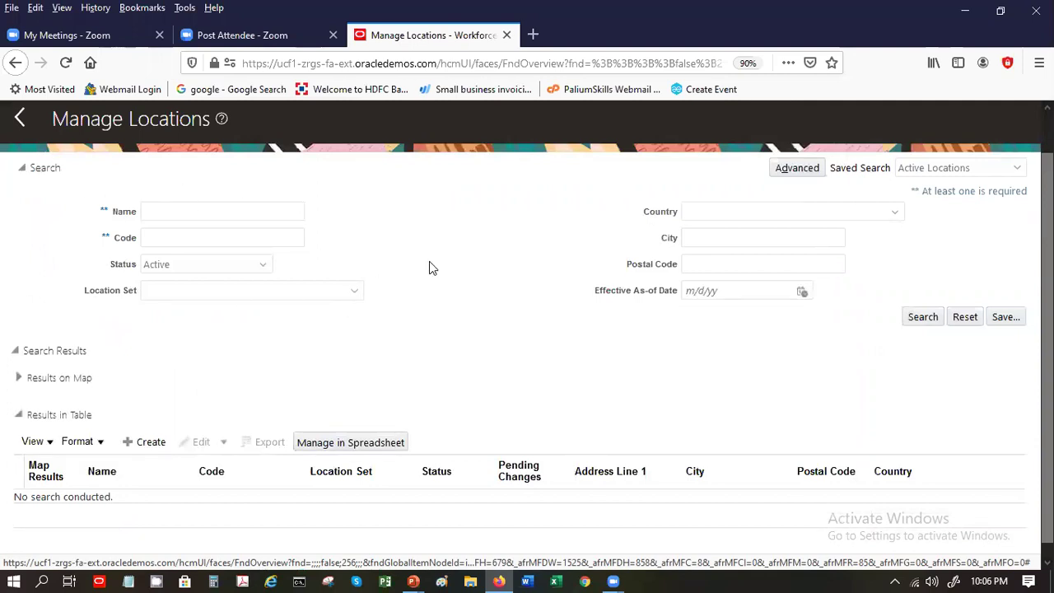
# Step: Search the active locations by the name S and look through the matching records
pyautogui.click(195, 208)
pyautogui.write('S')
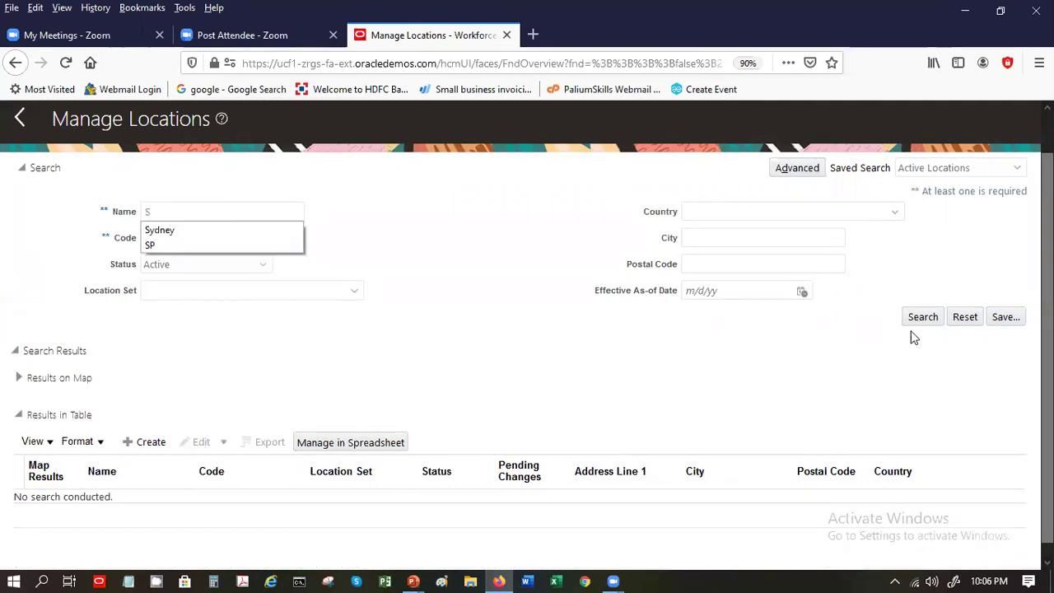
pyautogui.click(924, 319)
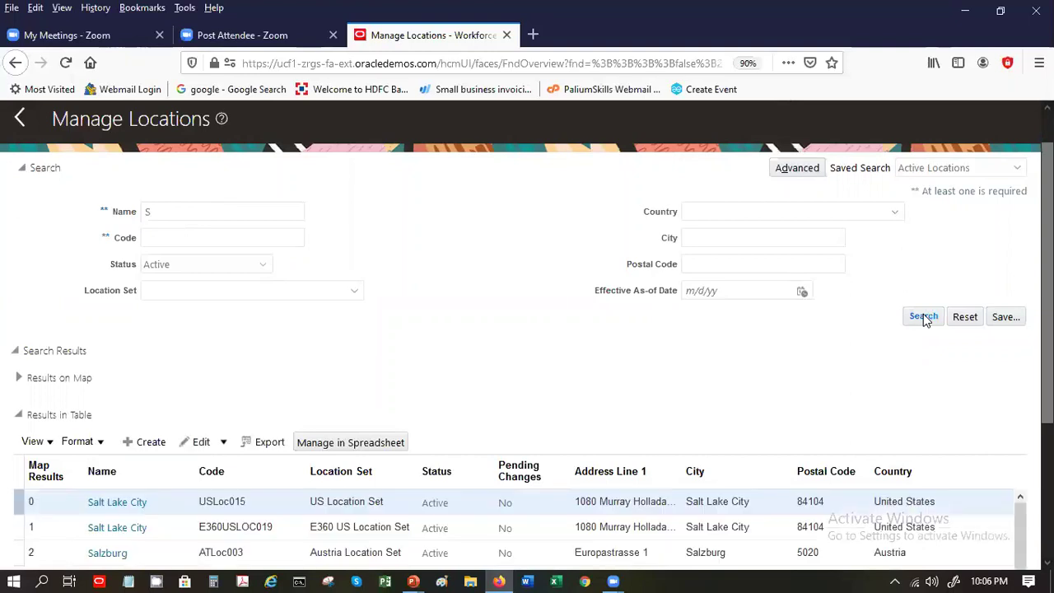
pyautogui.click(216, 213)
pyautogui.scroll(-1, 1026, 349)
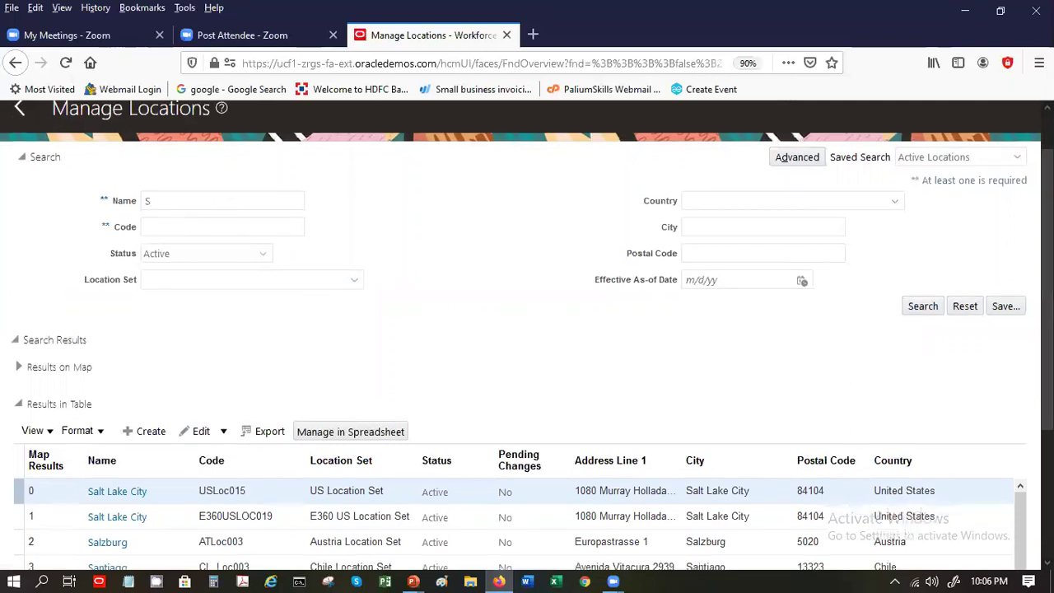
# Step: Start creating a new location in the Common Set and name it SP Bengaluru
pyautogui.scroll(-2, 527, 335)
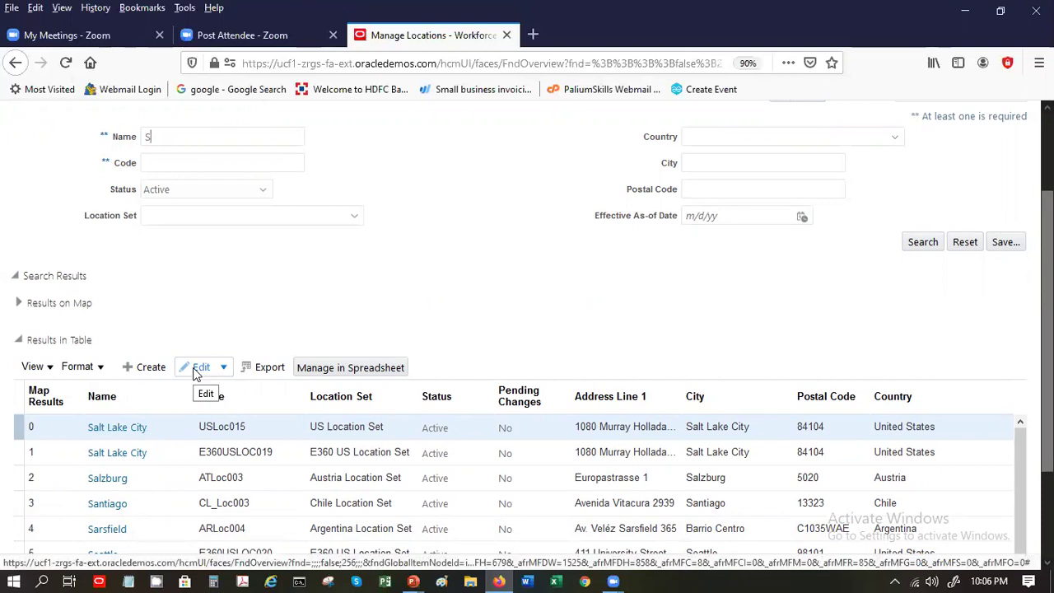
pyautogui.click(144, 368)
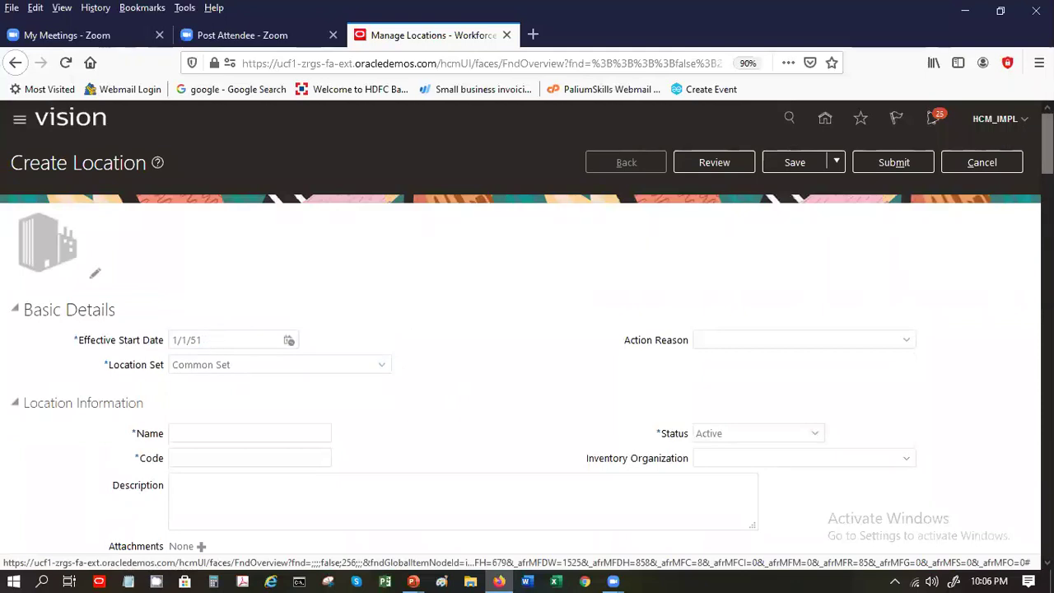
pyautogui.scroll(-3, 527, 329)
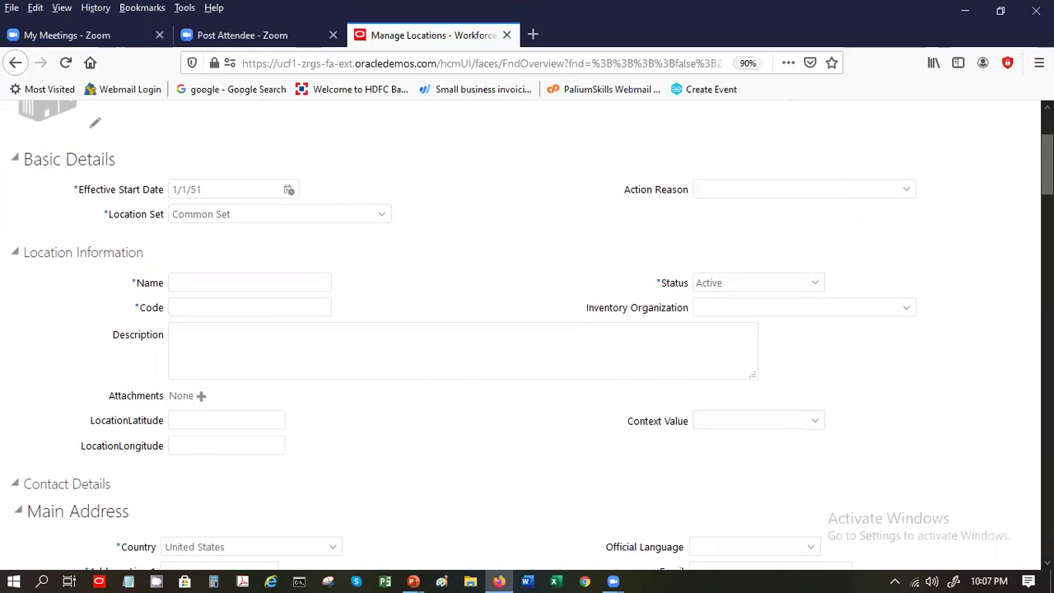
pyautogui.click(236, 285)
pyautogui.write('SP Locatio')
pyautogui.press('BackSpace')
pyautogui.press('BackSpace')
pyautogui.press('BackSpace')
pyautogui.press('BackSpace')
pyautogui.press('BackSpace')
pyautogui.press('BackSpace')
pyautogui.press('BackSpace')
pyautogui.press('BackSpace')
pyautogui.write('Bengaluru')
pyautogui.press('Tab')
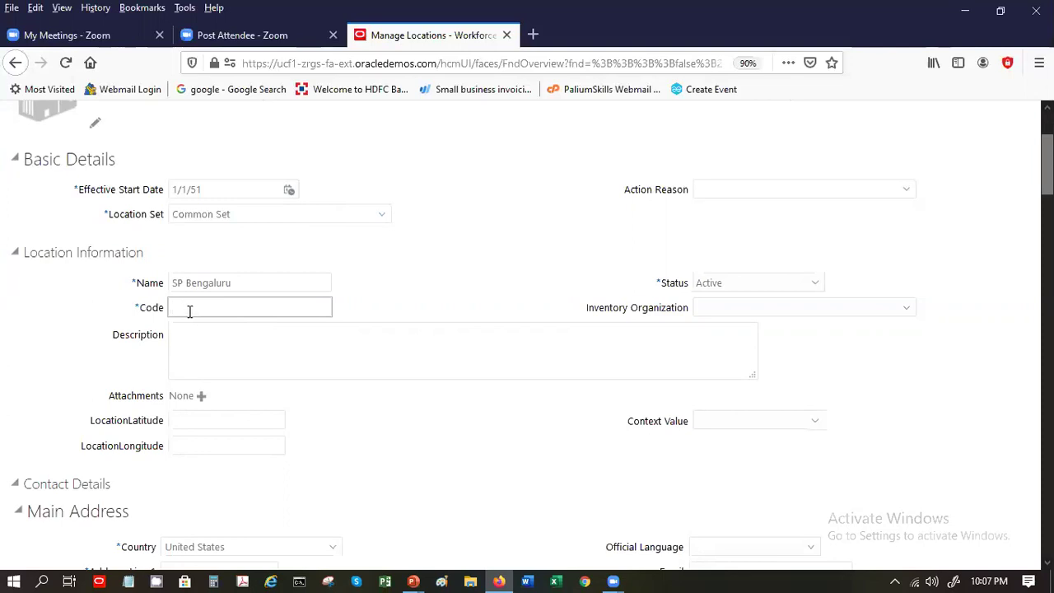
# Step: Set the new location's code to SP_BENGALURU, leaving the status and inventory organization at their defaults
pyautogui.write('SP_')
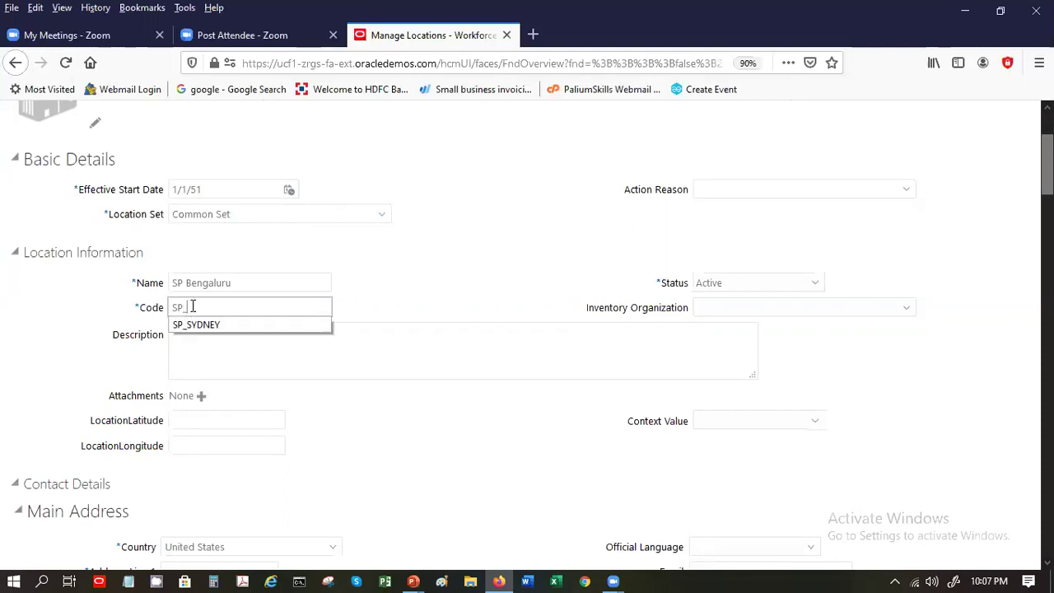
pyautogui.write('BENGALIRI')
pyautogui.press('BackSpace')
pyautogui.press('BackSpace')
pyautogui.press('BackSpace')
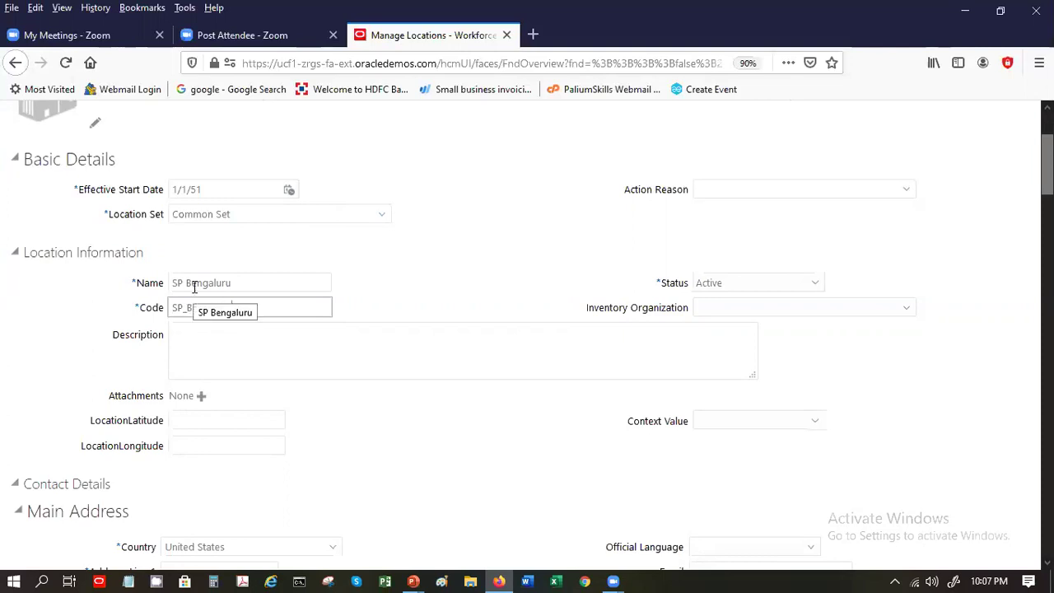
pyautogui.write('URU')
pyautogui.press('Tab')
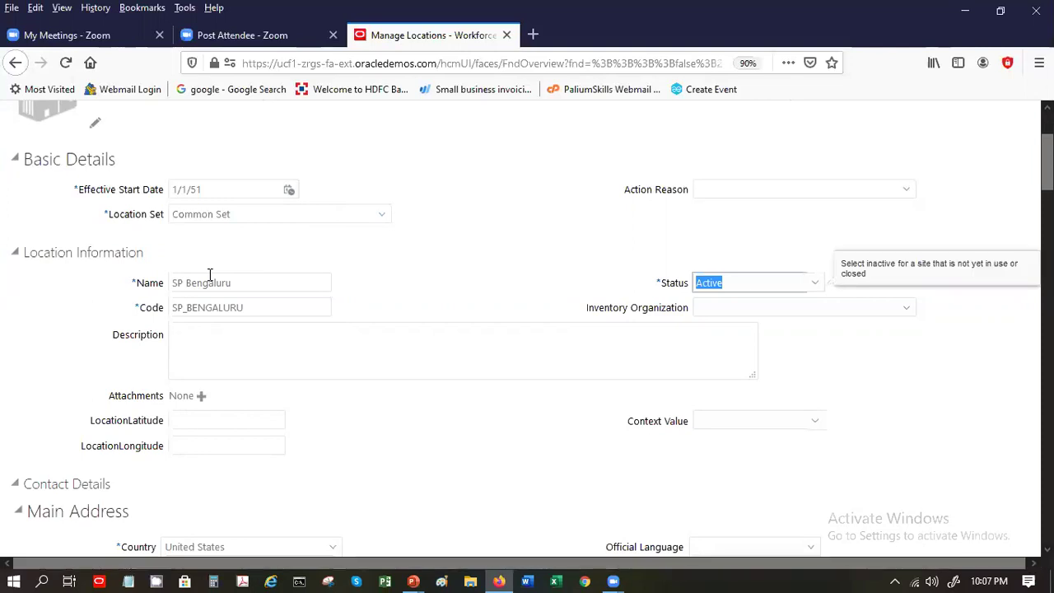
pyautogui.press('Tab')
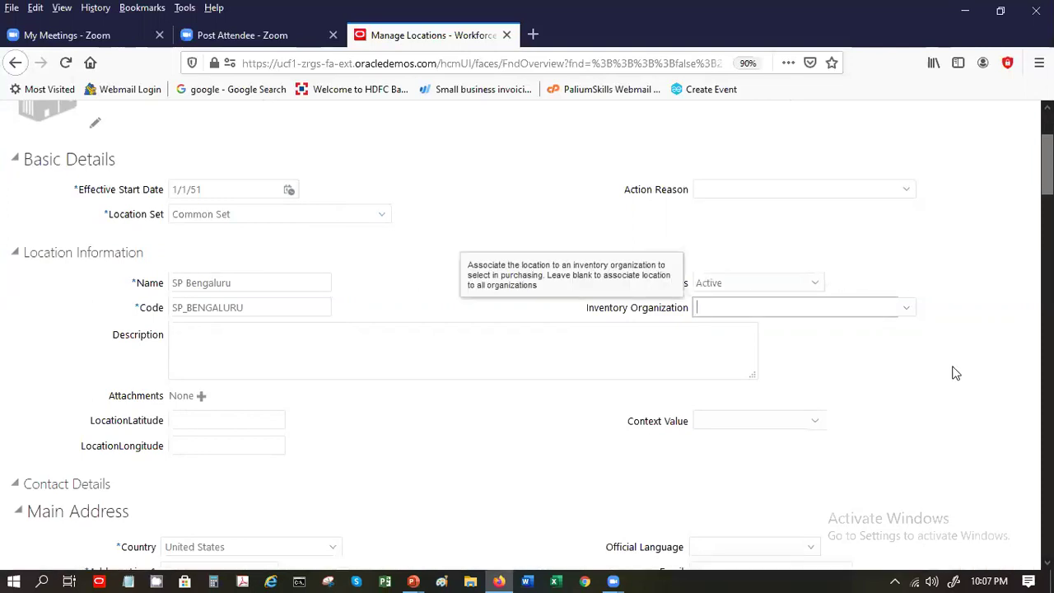
# Step: Set the country of the location's main address to India
pyautogui.scroll(-3, 1047, 165)
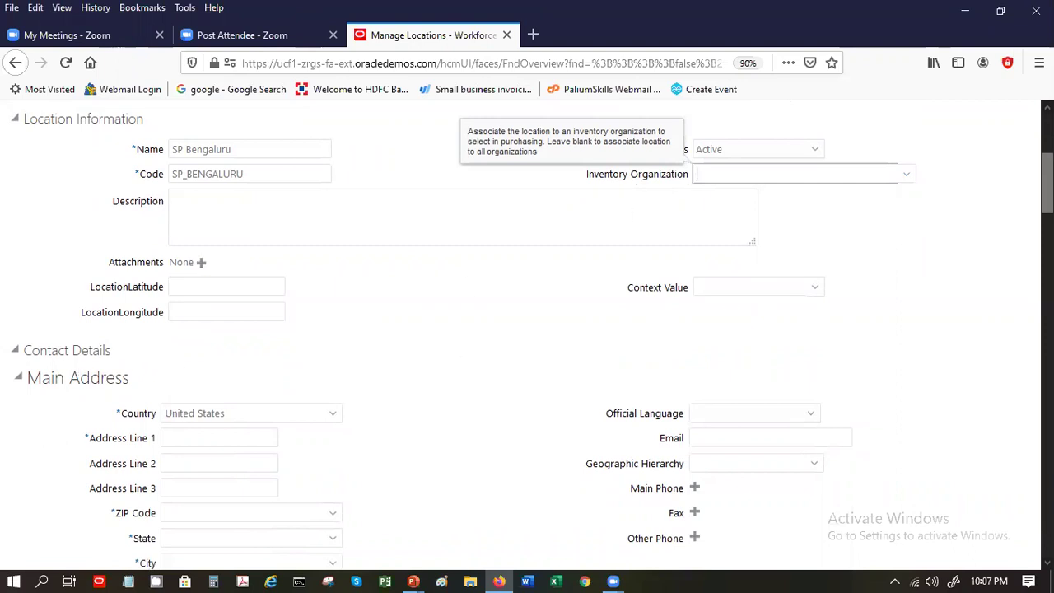
pyautogui.scroll(-3, 542, 262)
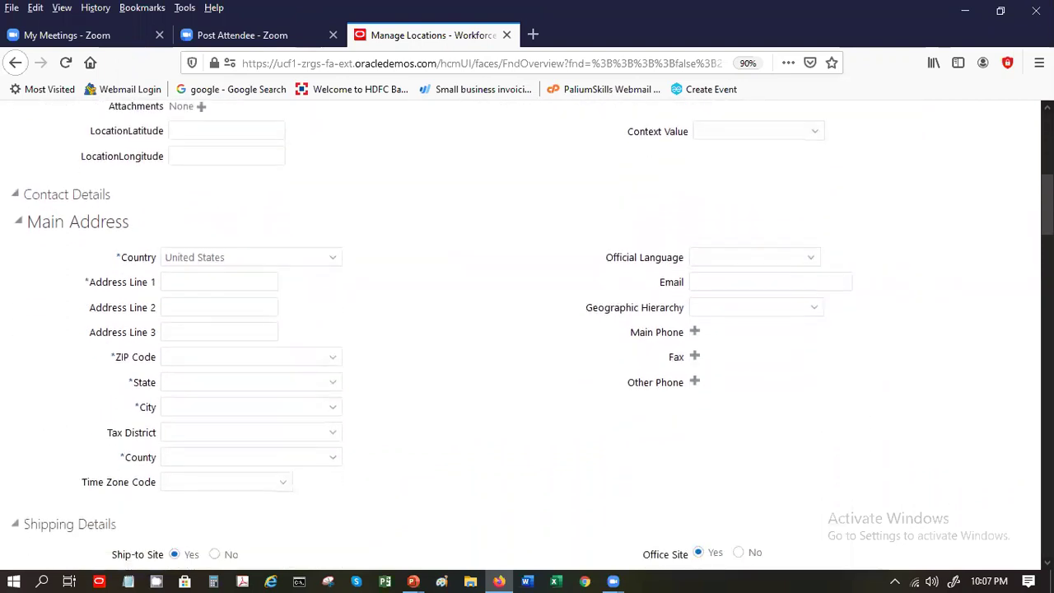
pyautogui.click(334, 256)
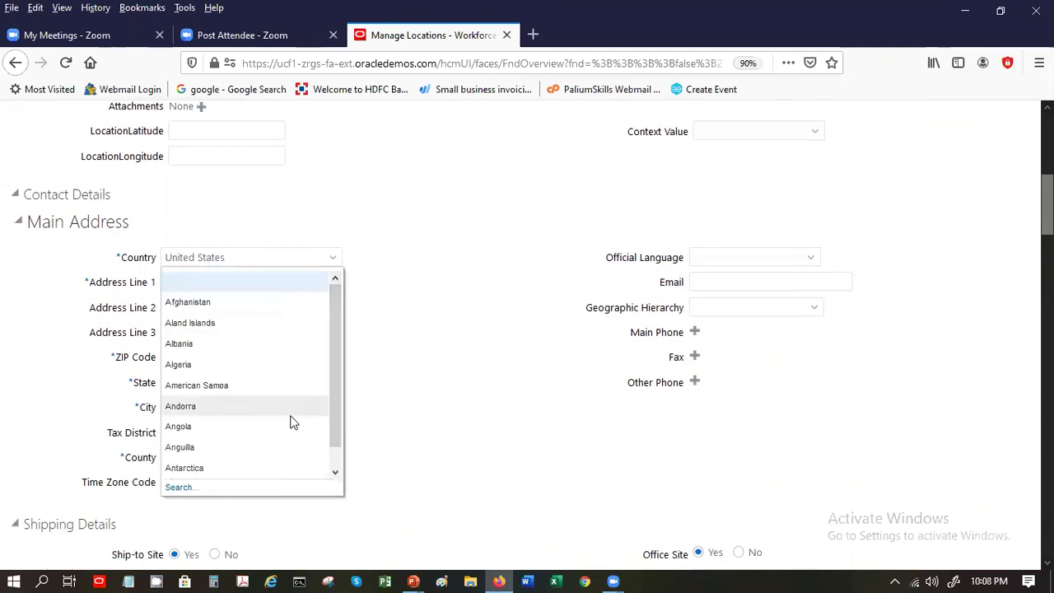
pyautogui.click(194, 486)
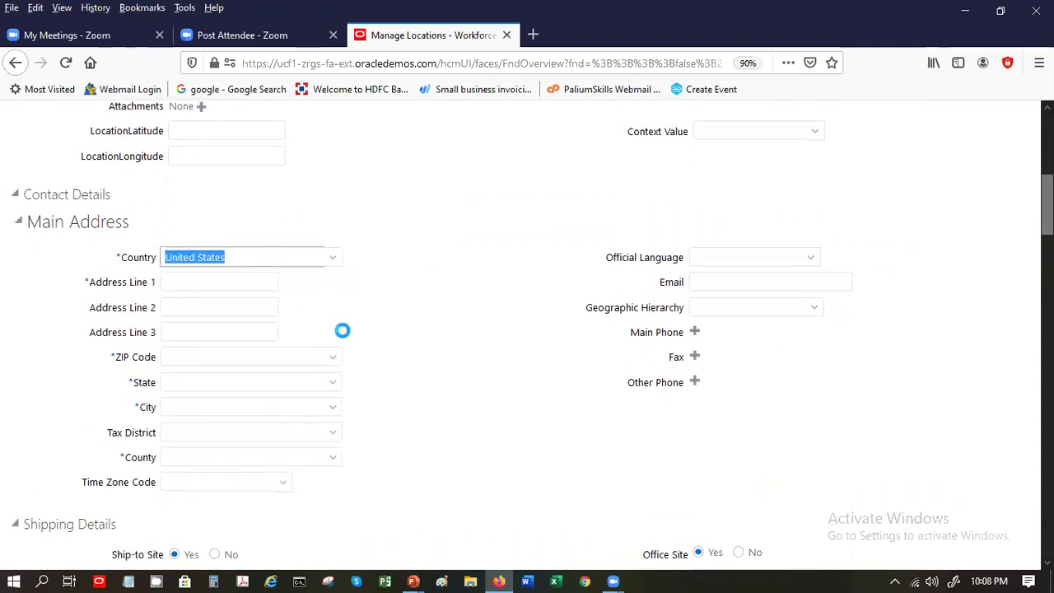
pyautogui.press('BackSpace')
pyautogui.write('Andinguilla')
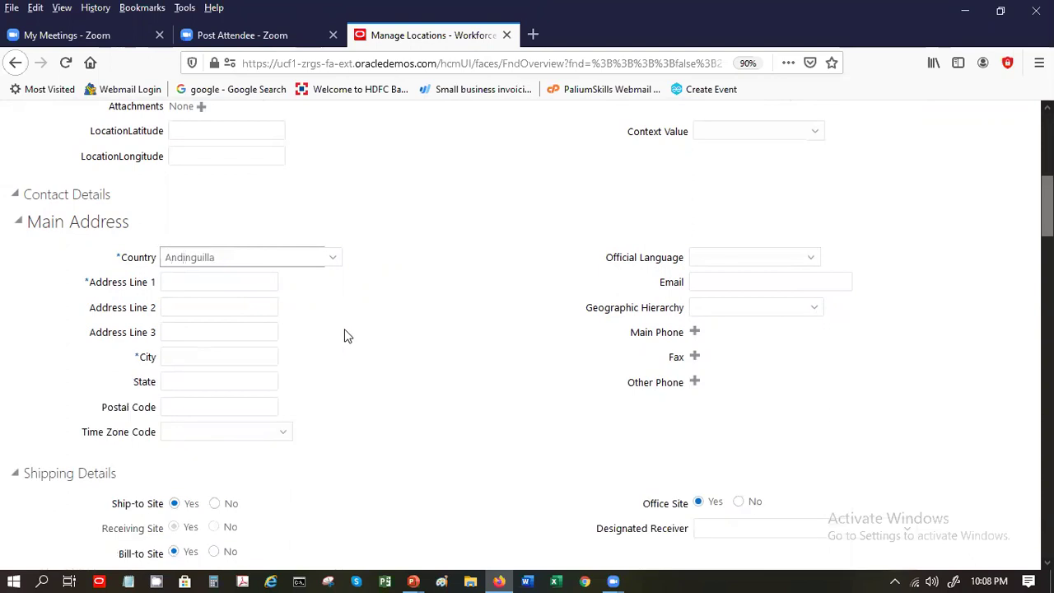
pyautogui.hotkey('ctrl', 'a')
pyautogui.press('BackSpace')
pyautogui.write('India')
pyautogui.press('Tab')
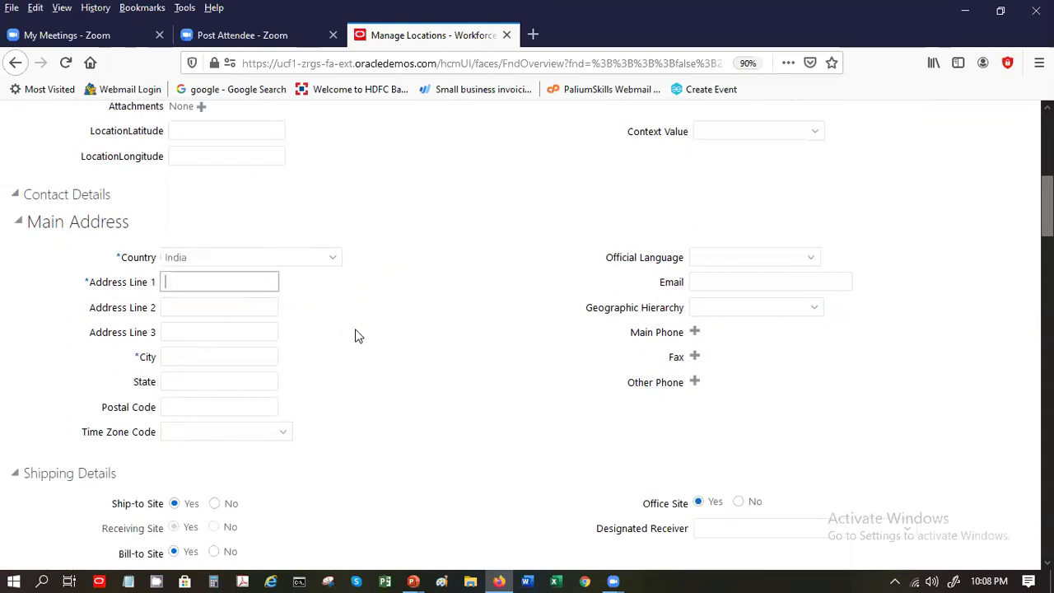
# Step: Enter the street in the main address's first line and set the city or town to Bengaluru
pyautogui.write('Main Street')
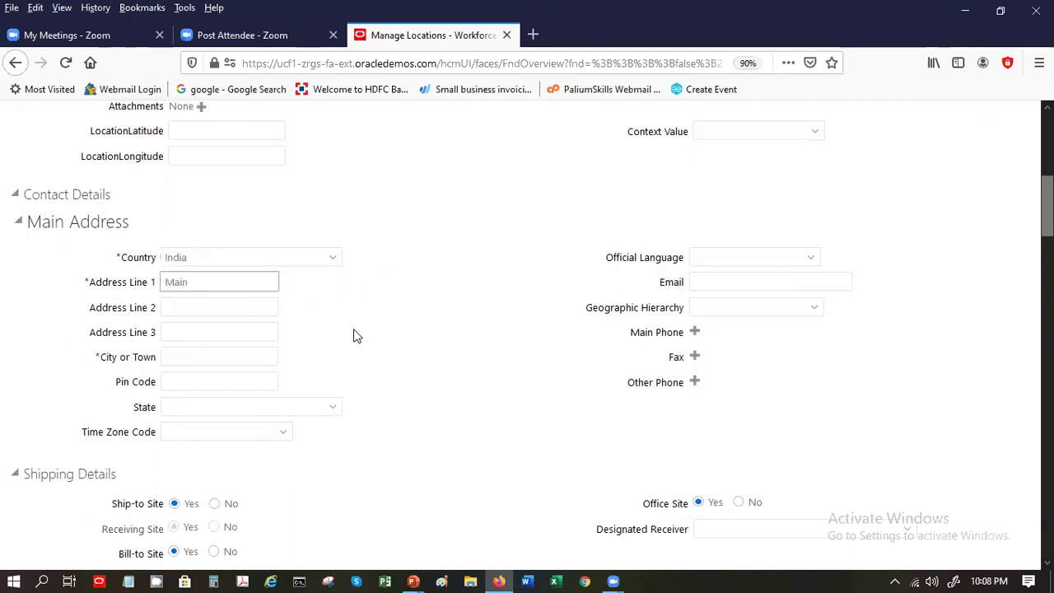
pyautogui.press('Tab')
pyautogui.press('Tab')
pyautogui.press('Tab')
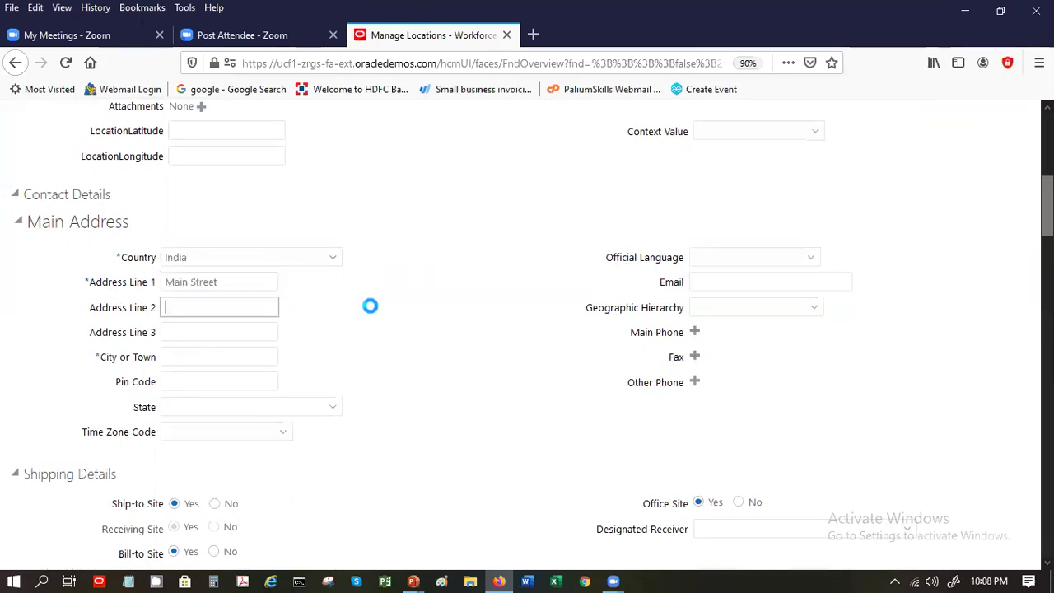
pyautogui.write('Bengaluru')
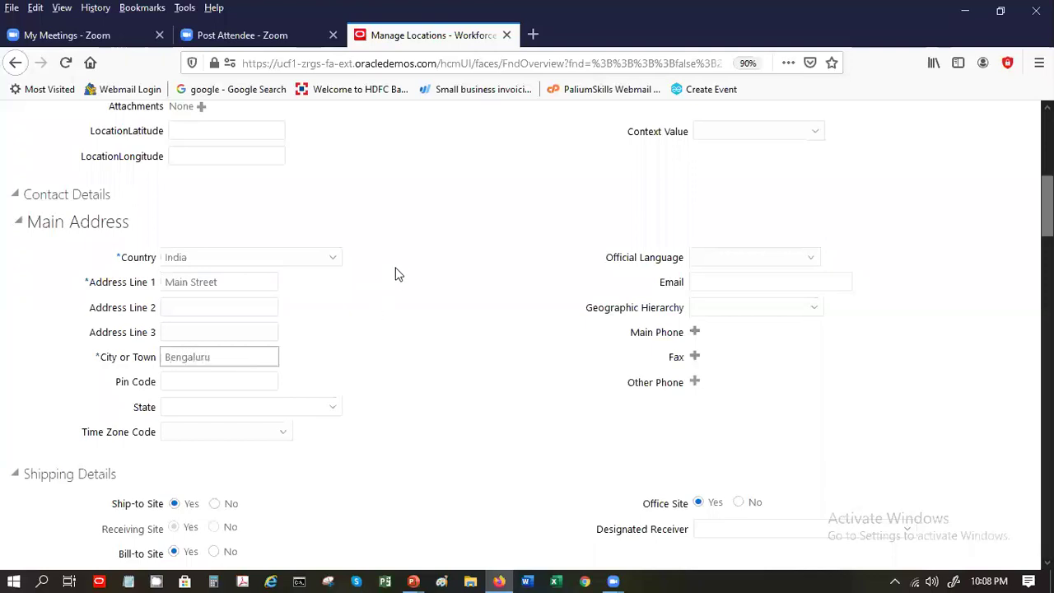
pyautogui.press('Tab')
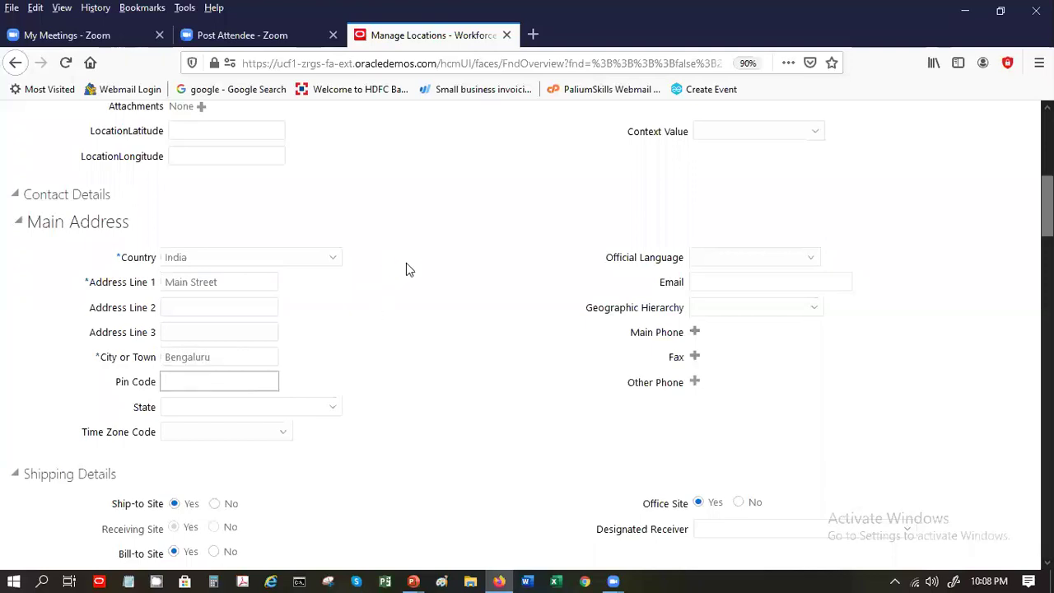
# Step: Enter the main address's postal pin code and set the state to Karnataka
pyautogui.write('56')
pyautogui.press('BackSpace')
pyautogui.write('60001')
pyautogui.press('Tab')
pyautogui.write('K')
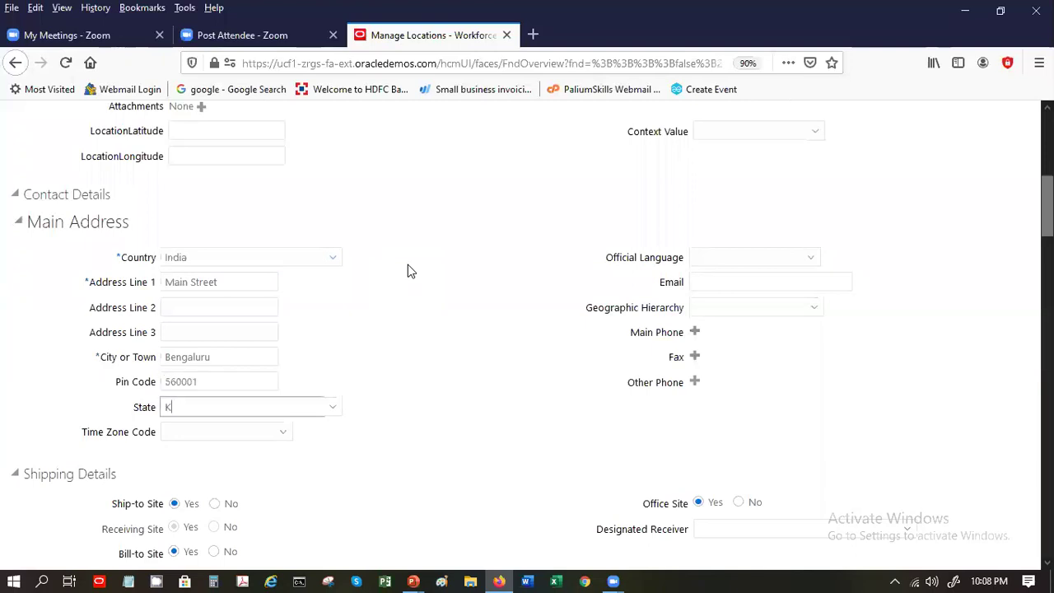
pyautogui.write('arnataka')
pyautogui.press('Tab')
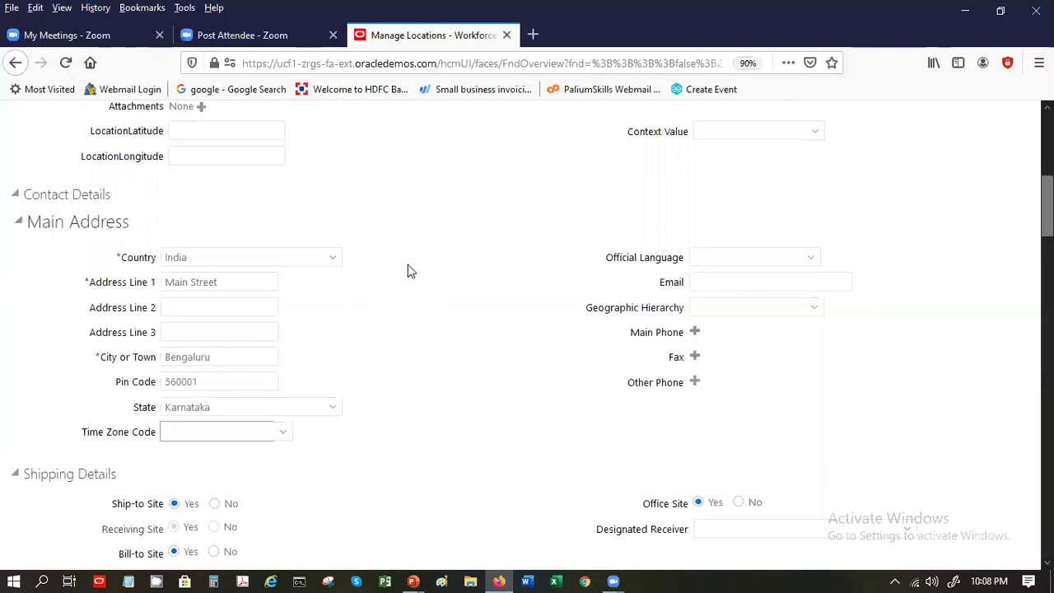
# Step: Set the main address's time zone code to (UTC+05:30) Kolkata - India Time (IT)
pyautogui.click(280, 434)
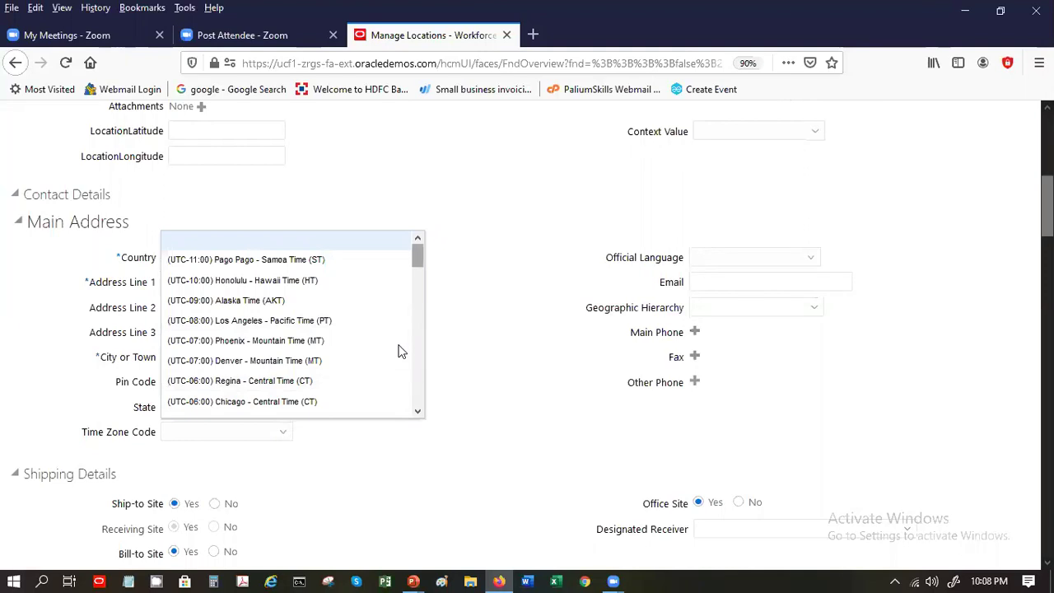
pyautogui.scroll(-10, 400, 350)
pyautogui.scroll(-5, 422, 350)
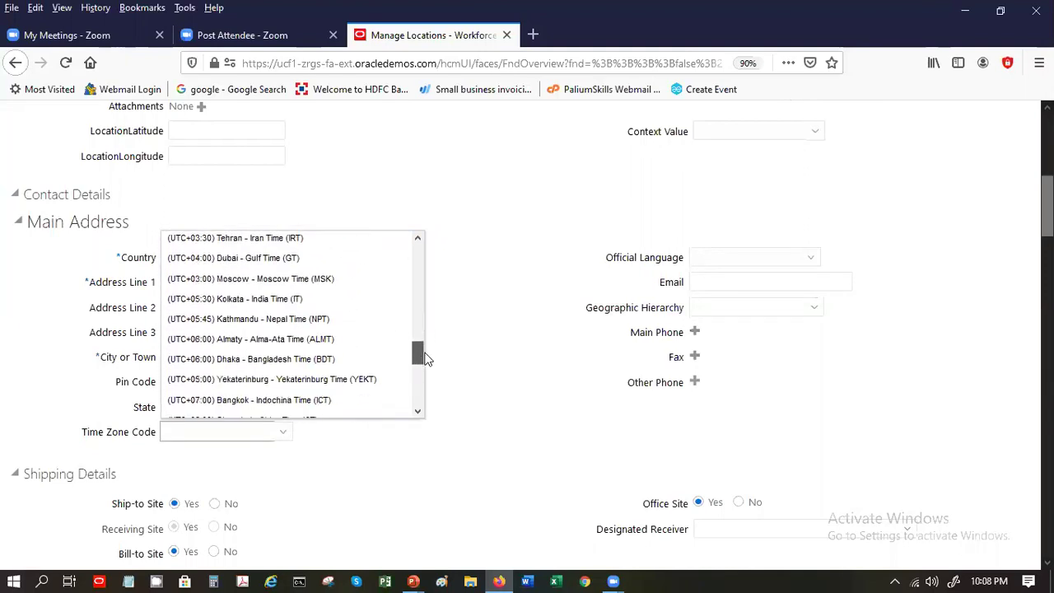
pyautogui.scroll(2, 427, 353)
pyautogui.scroll(1, 427, 353)
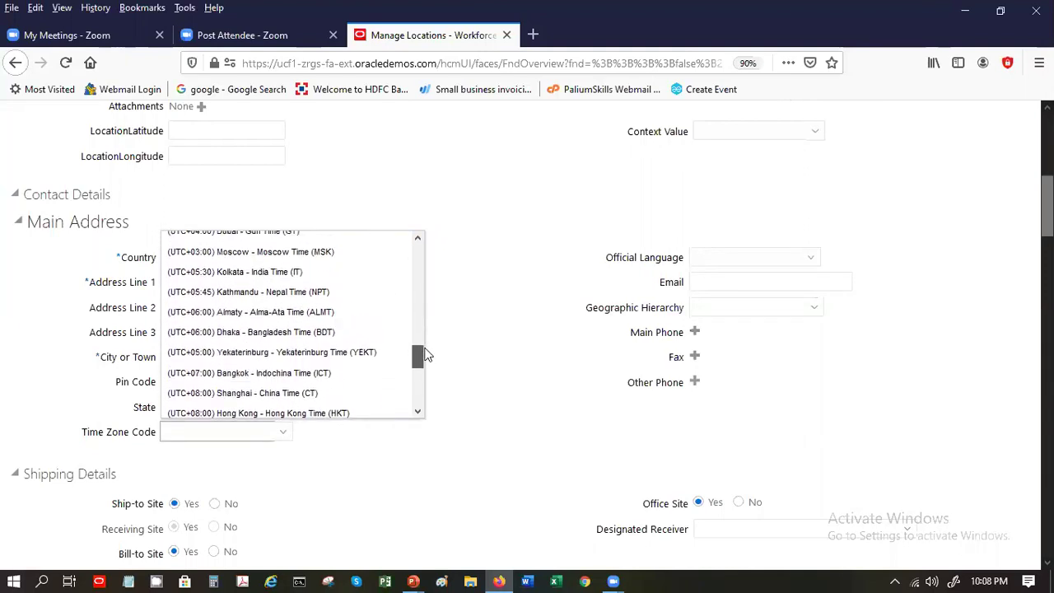
pyautogui.click(267, 284)
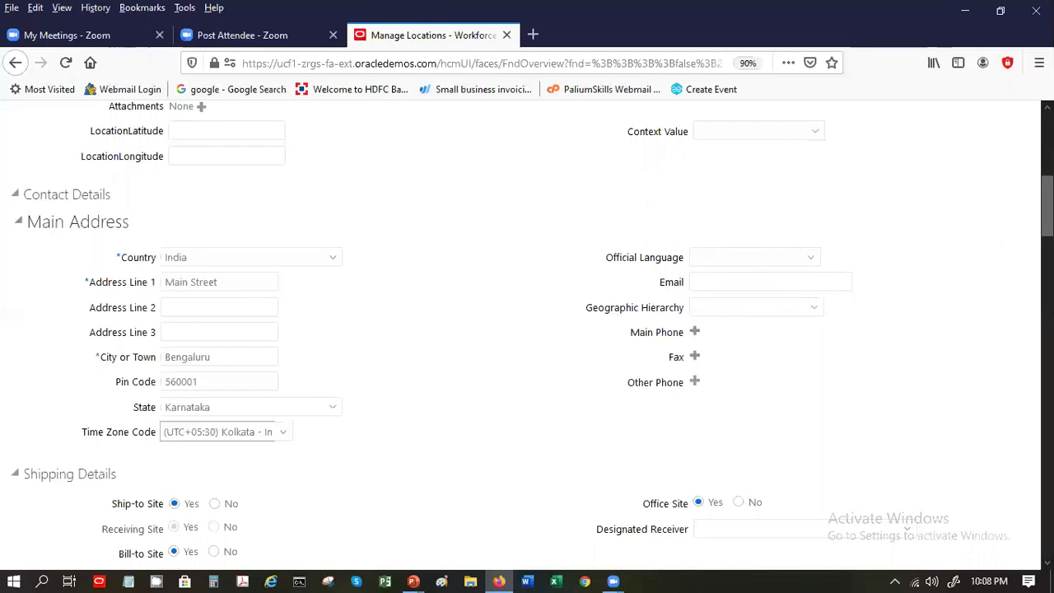
# Step: Look through the new location's shipping details, extra information and legislative information sections, and return to the start of the form
pyautogui.scroll(-3, 1044, 214)
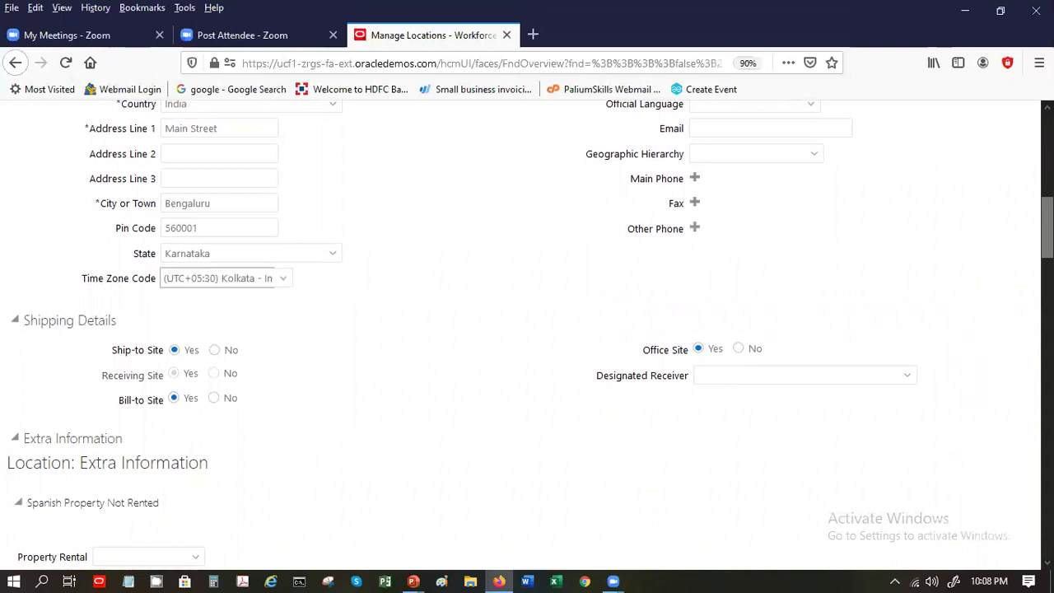
pyautogui.scroll(-3, 1046, 239)
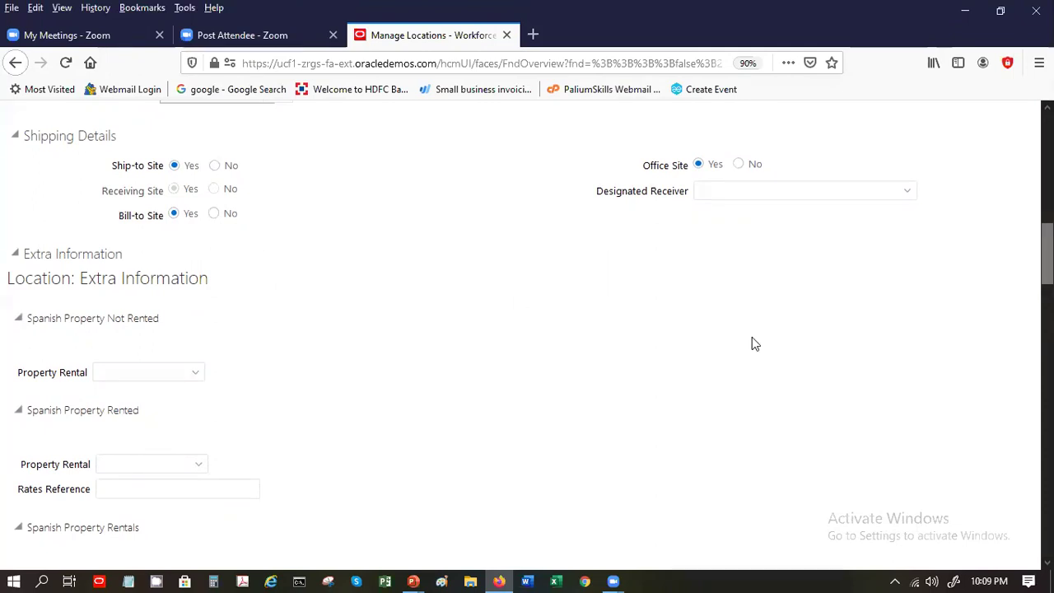
pyautogui.scroll(-5, 527, 333)
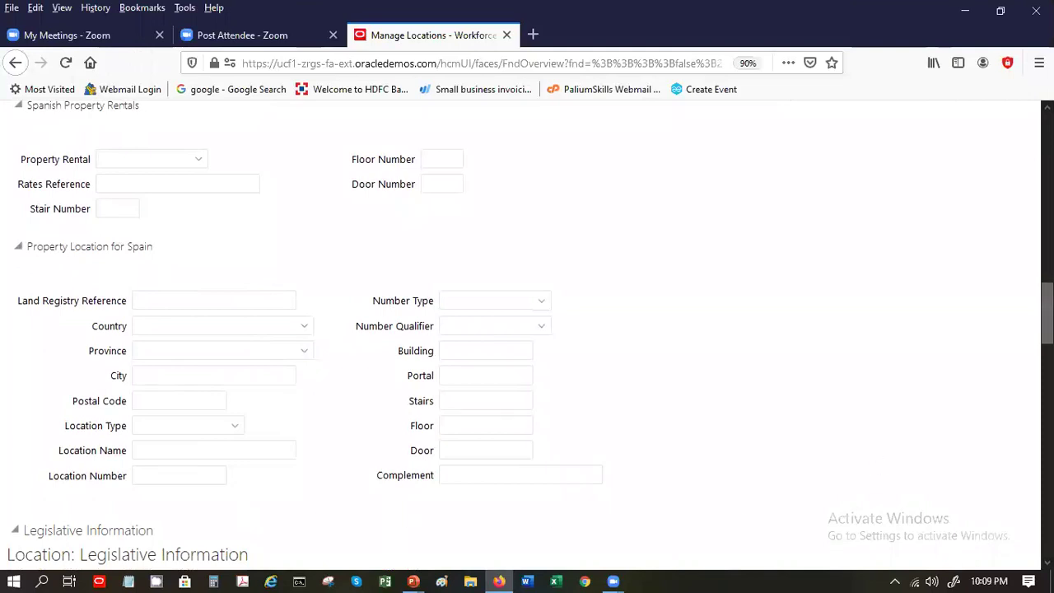
pyautogui.scroll(-3, 527, 329)
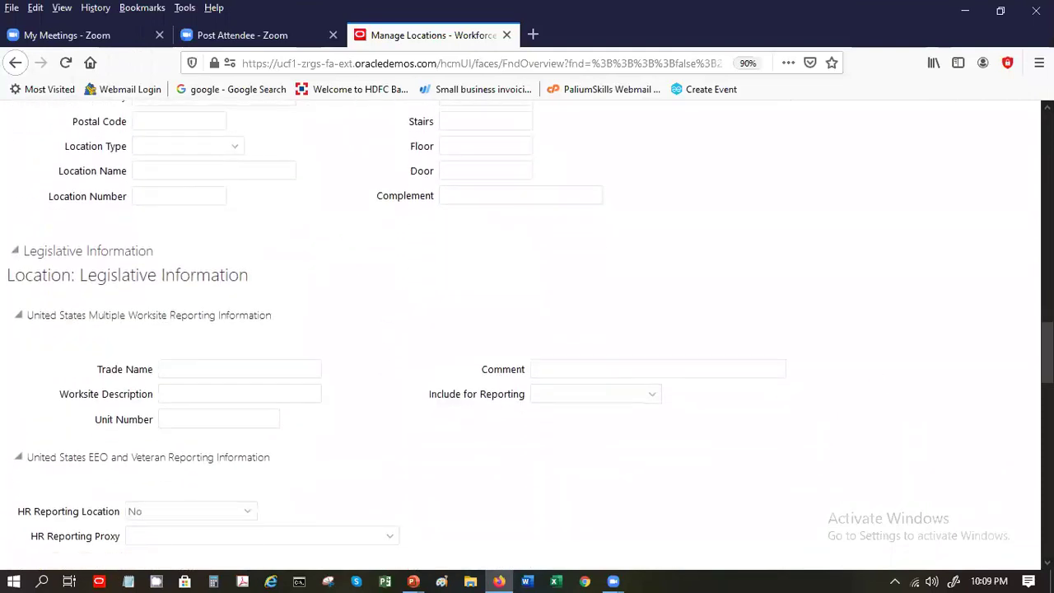
pyautogui.scroll(-5, 527, 329)
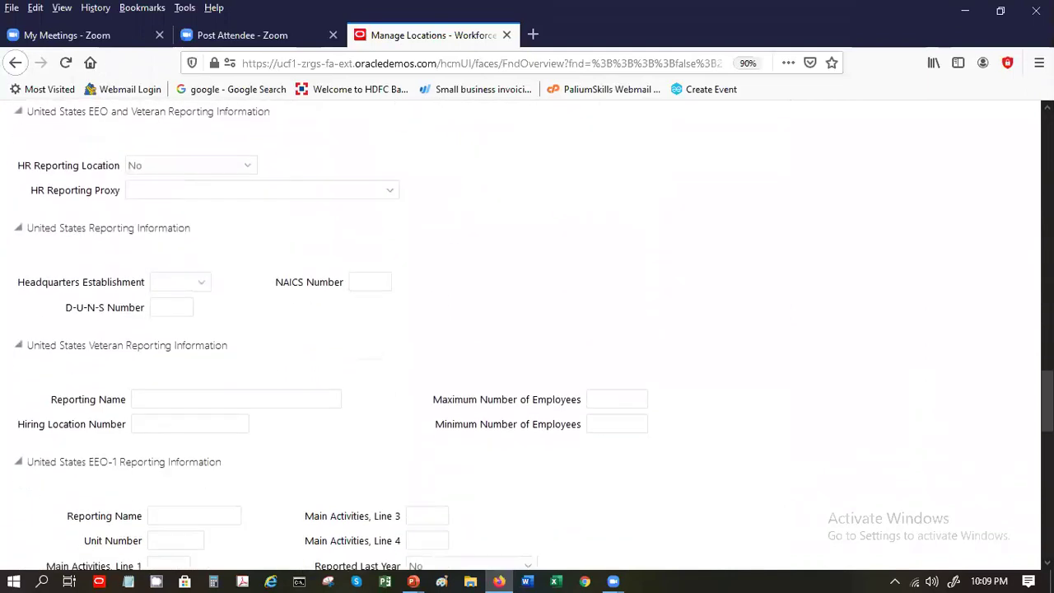
pyautogui.scroll(-4, 528, 330)
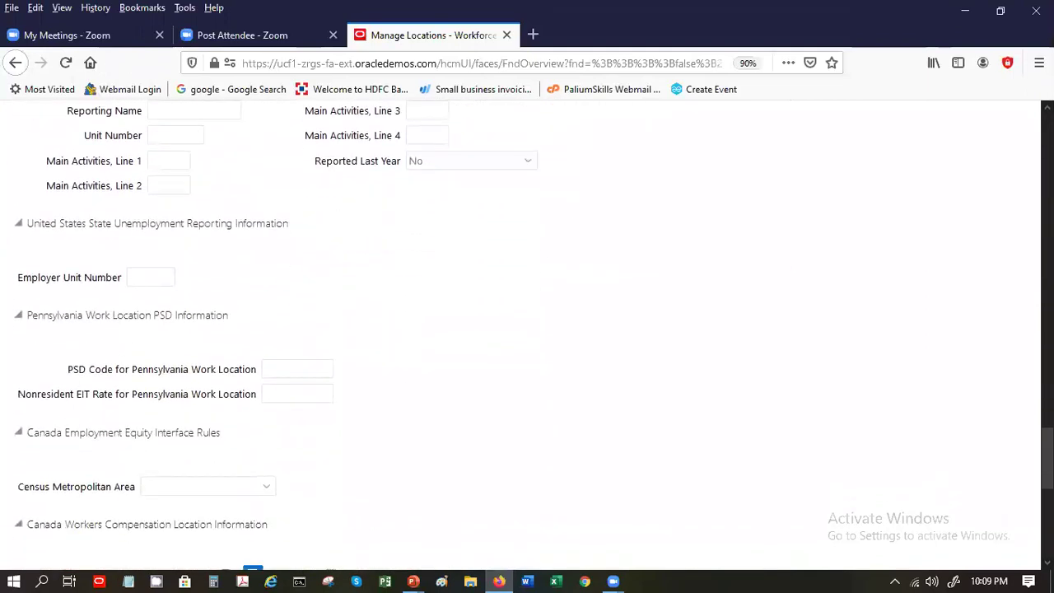
pyautogui.scroll(-4, 527, 329)
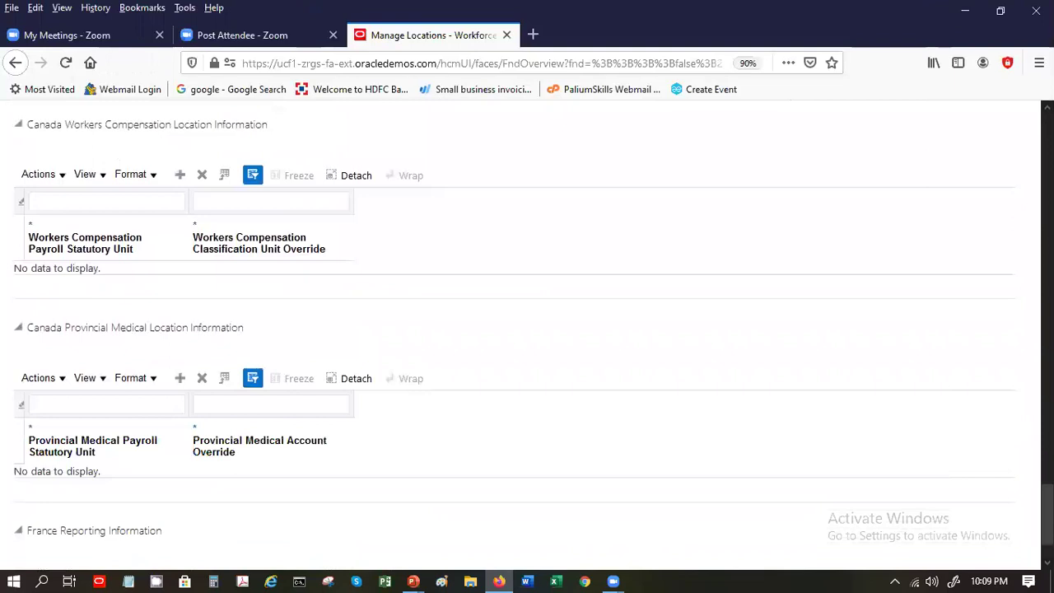
pyautogui.scroll(-1, 527, 330)
pyautogui.press('Home')
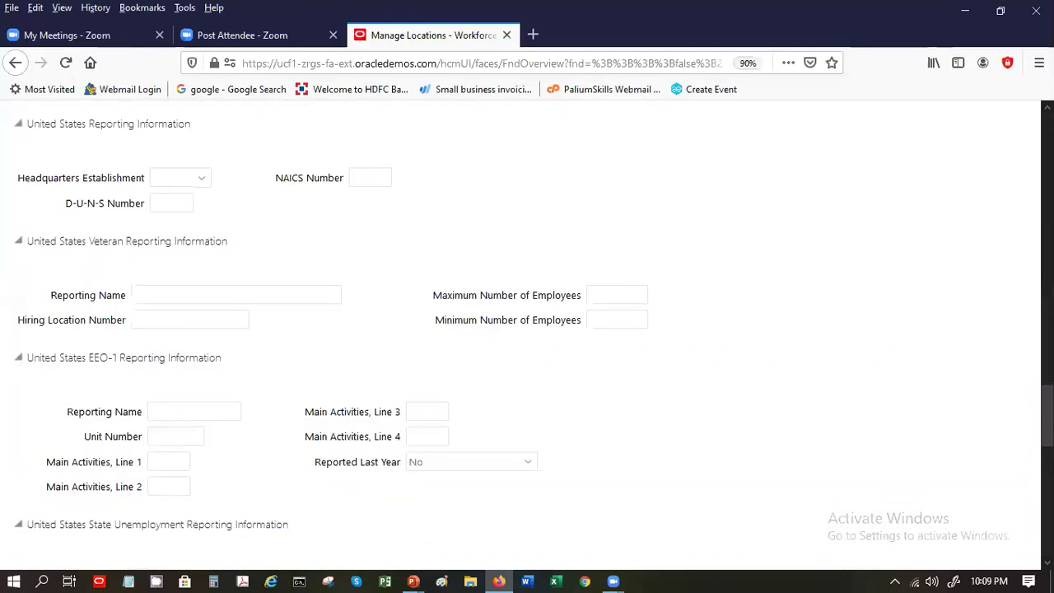
pyautogui.scroll(-8, 527, 329)
pyautogui.scroll(-1, 528, 329)
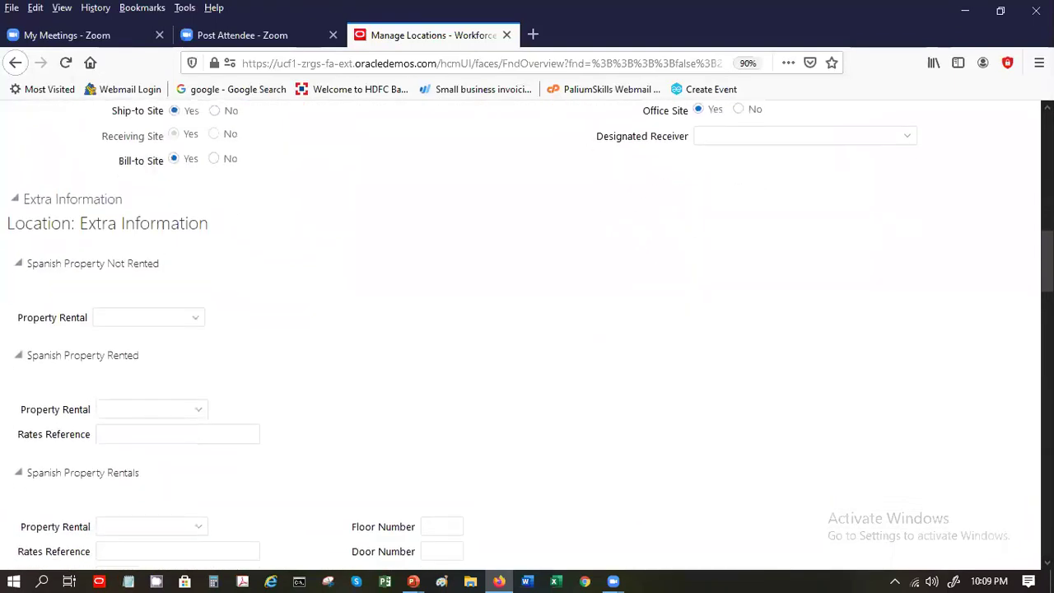
pyautogui.scroll(2, 527, 330)
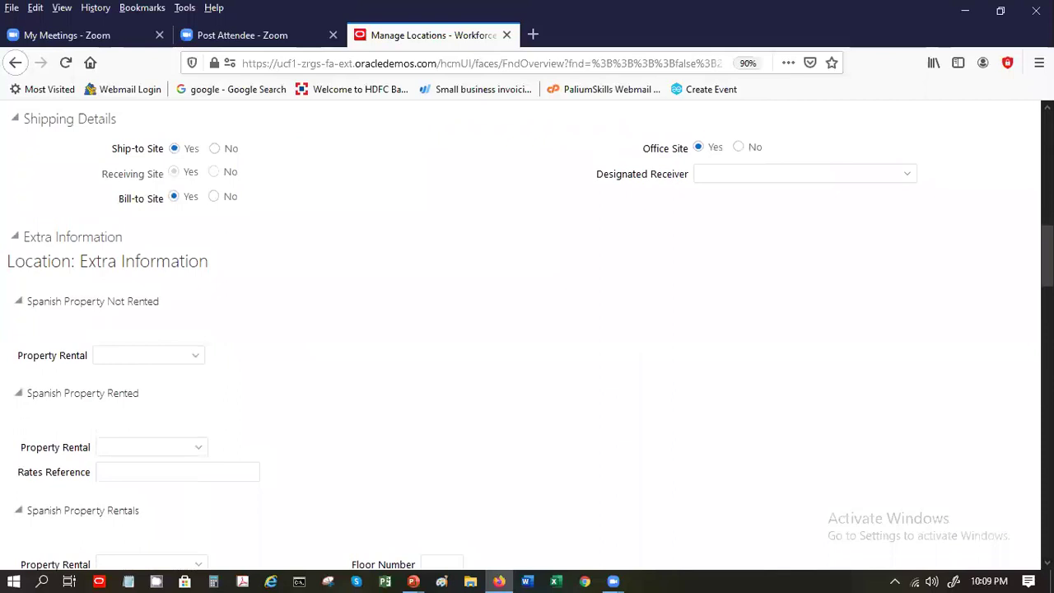
pyautogui.scroll(15, 890, 153)
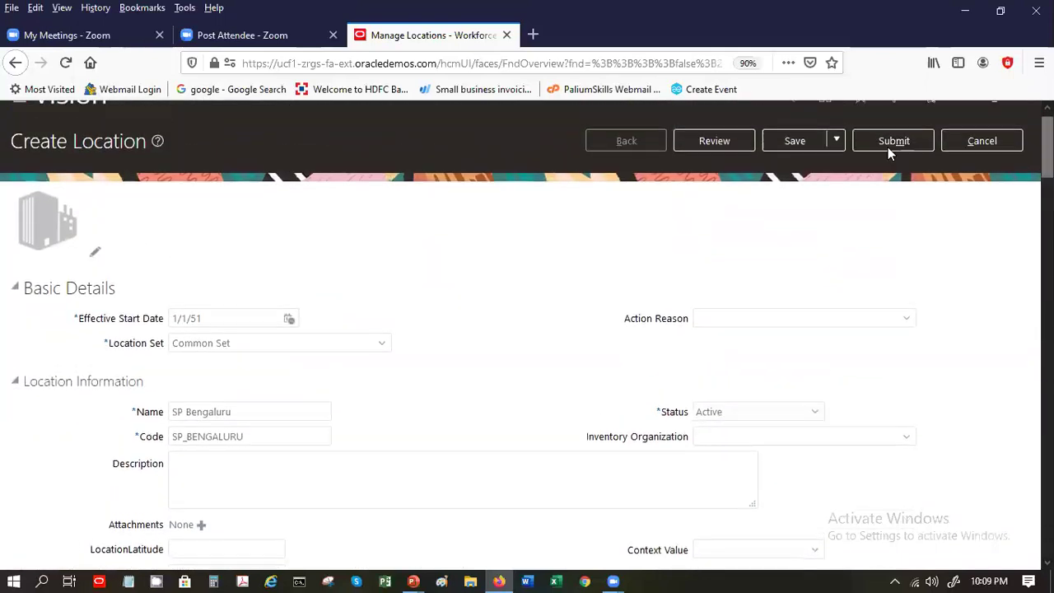
# Step: Return to the location's latitude field and open Google search in a new browser tab
pyautogui.click(927, 141)
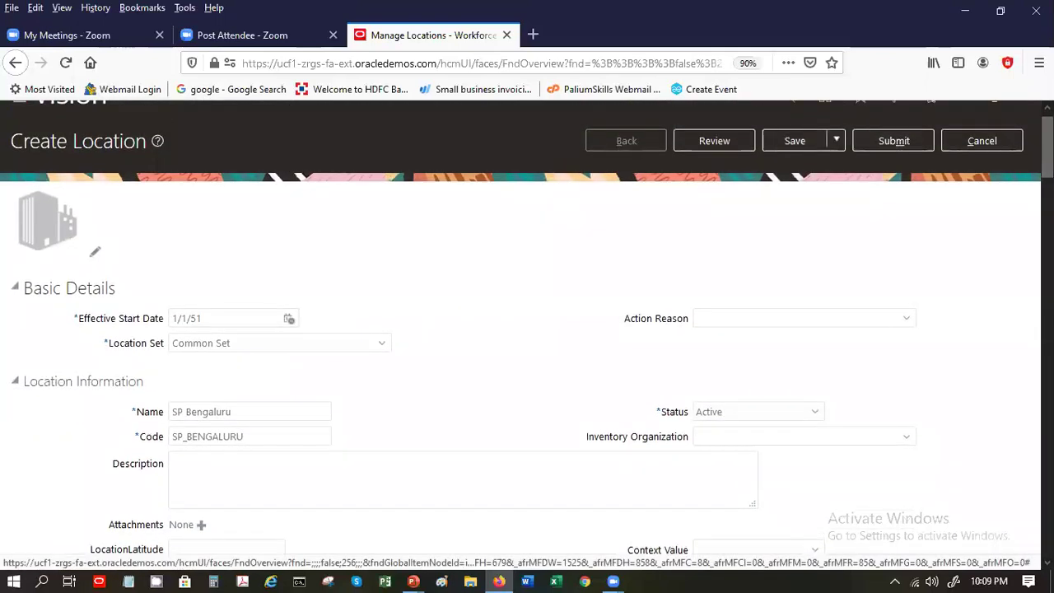
pyautogui.scroll(-4, 256, 392)
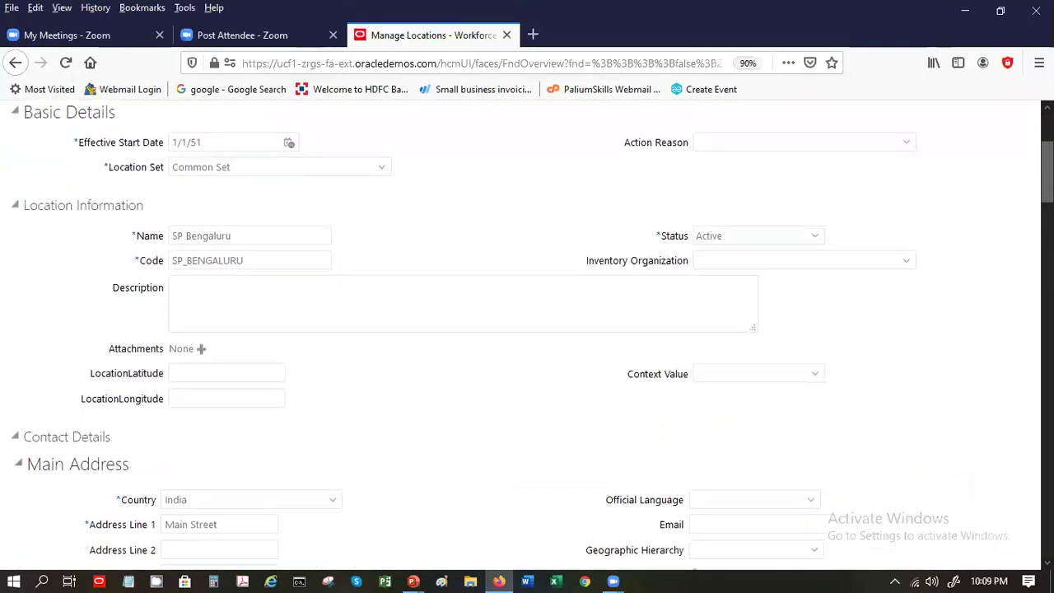
pyautogui.click(188, 371)
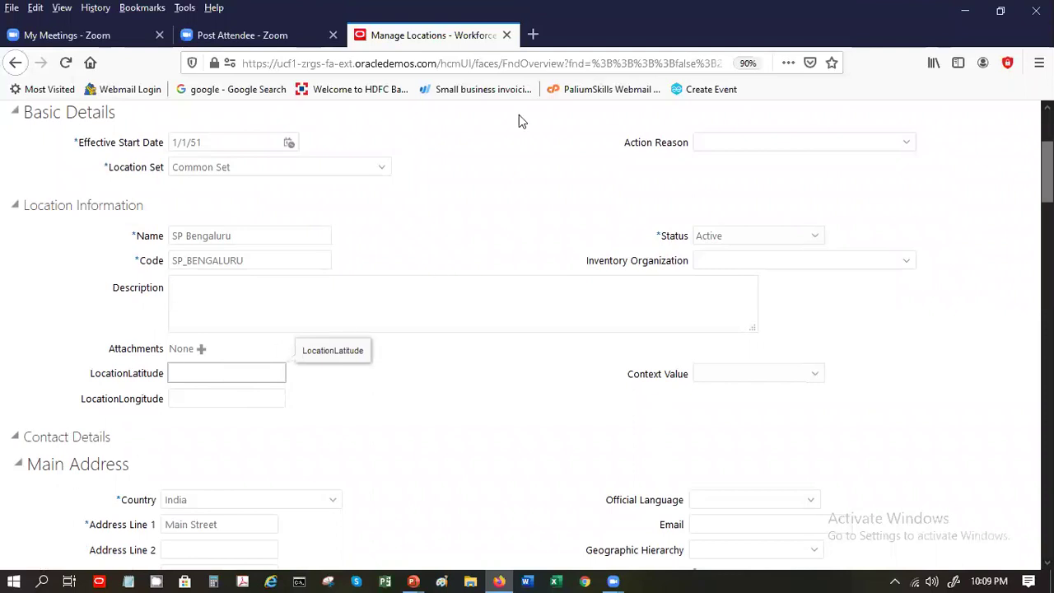
pyautogui.click(533, 34)
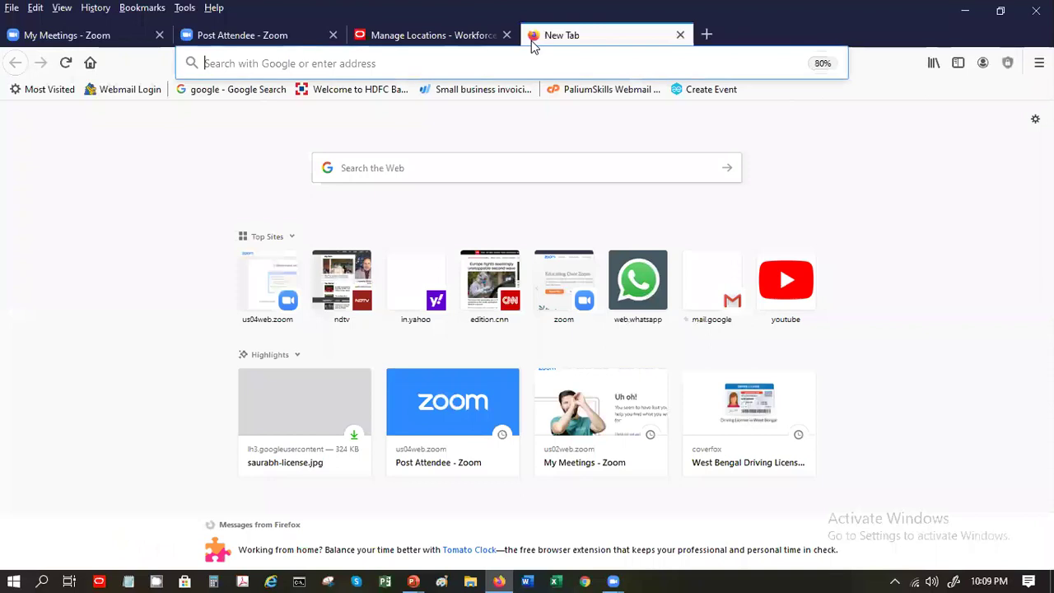
pyautogui.click(196, 90)
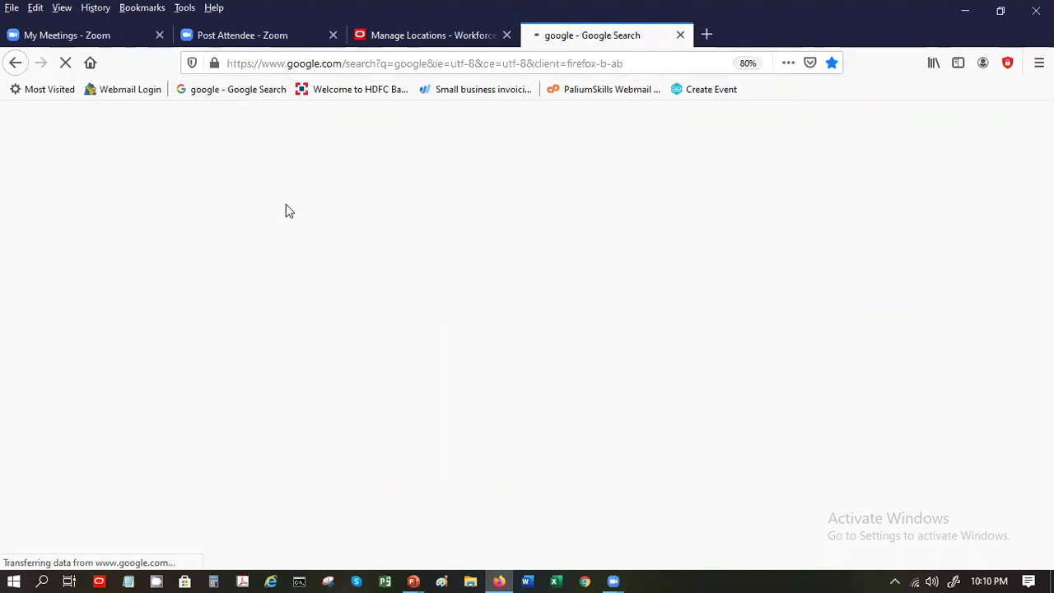
# Step: Search Google for "bangalore latitude and longitude"
pyautogui.doubleClick(187, 134)
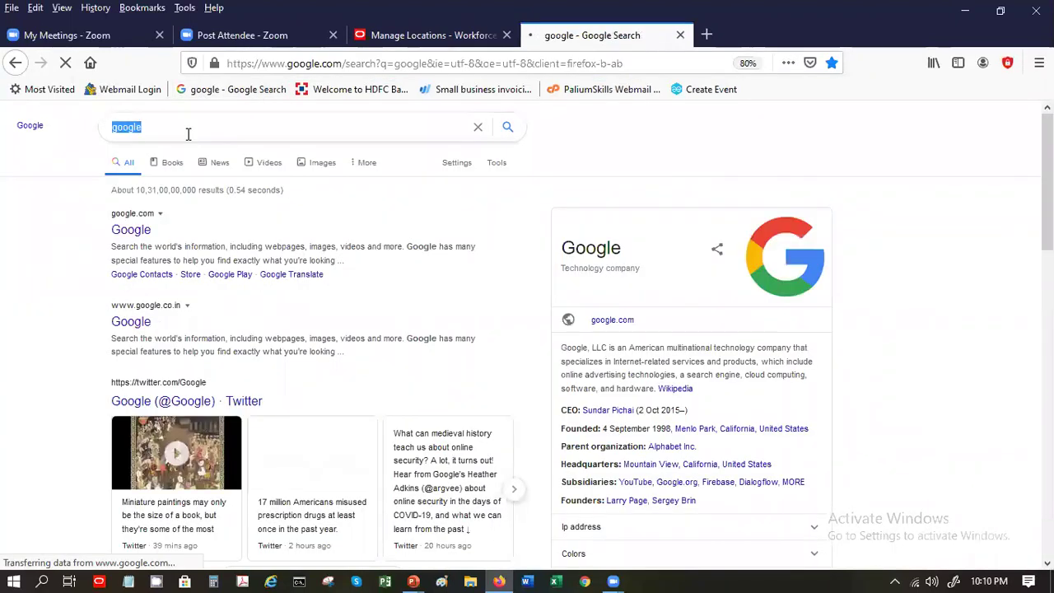
pyautogui.write('benglau')
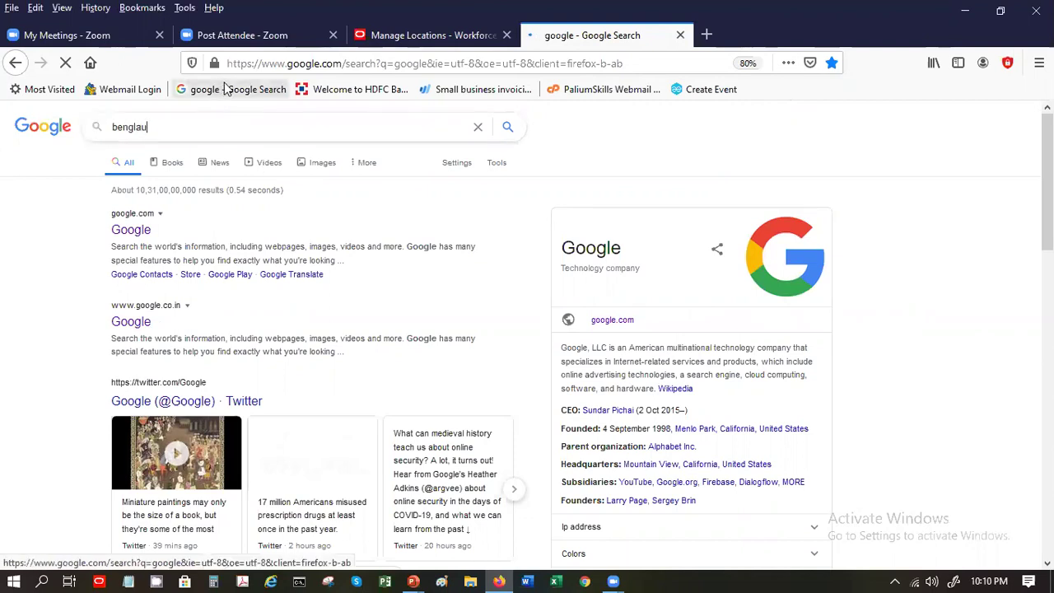
pyautogui.press('BackSpace')
pyautogui.press('BackSpace')
pyautogui.write('aluru')
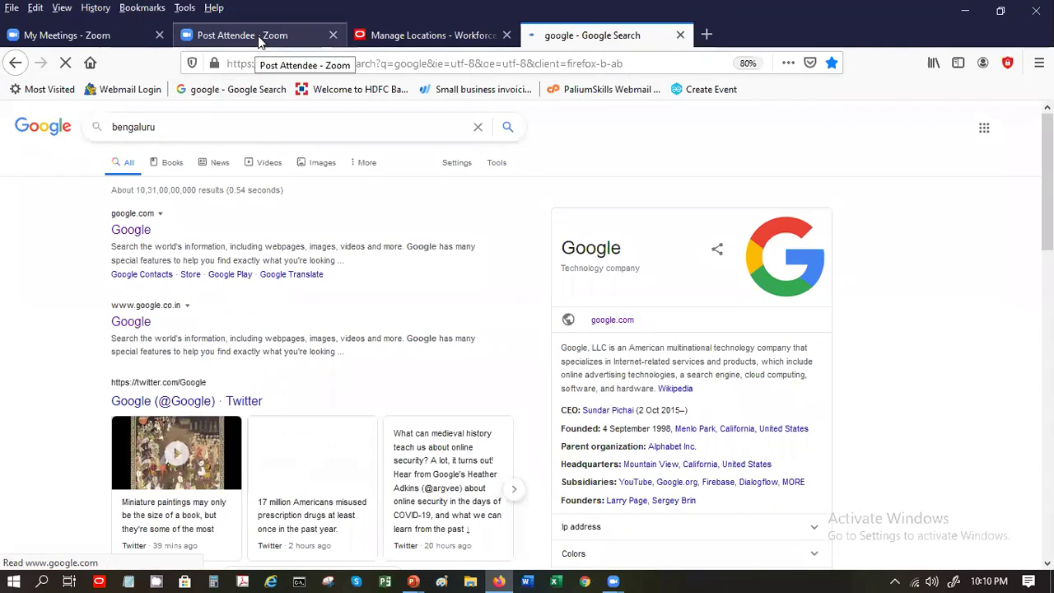
pyautogui.write(' longi')
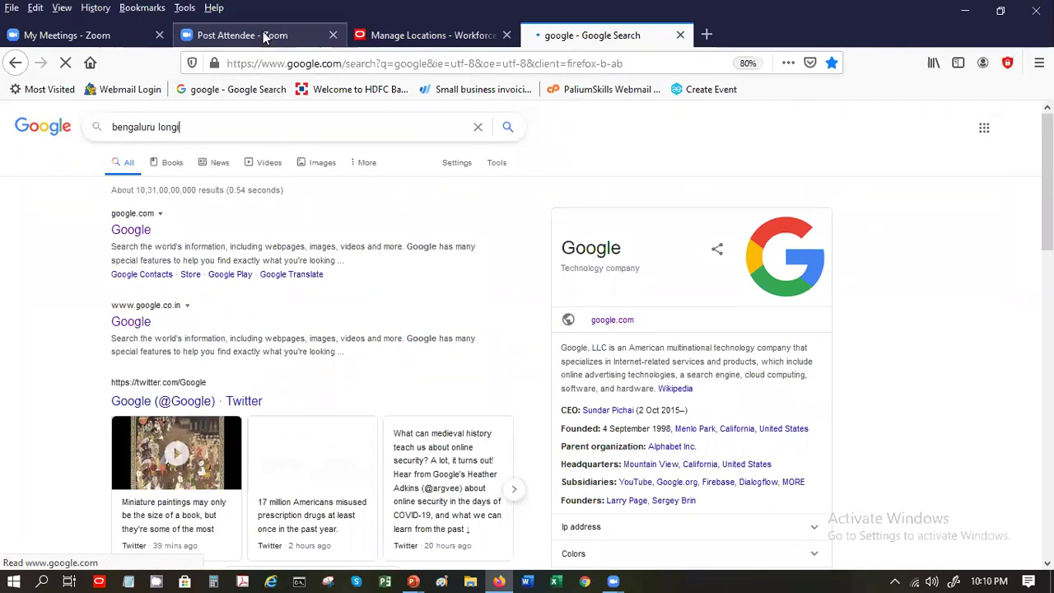
pyautogui.write('tut')
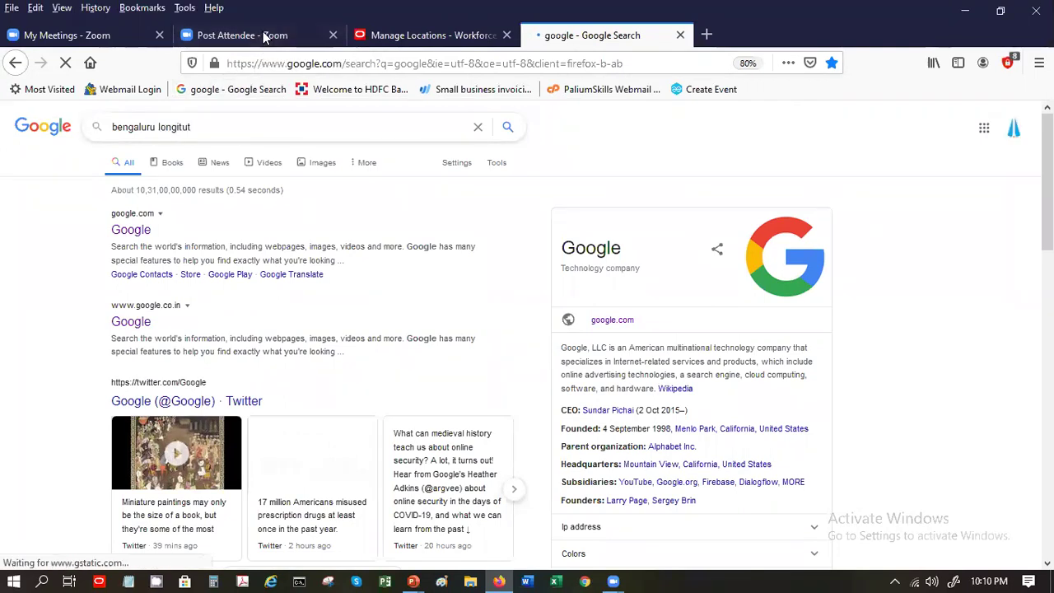
pyautogui.press('BackSpace')
pyautogui.write('de l')
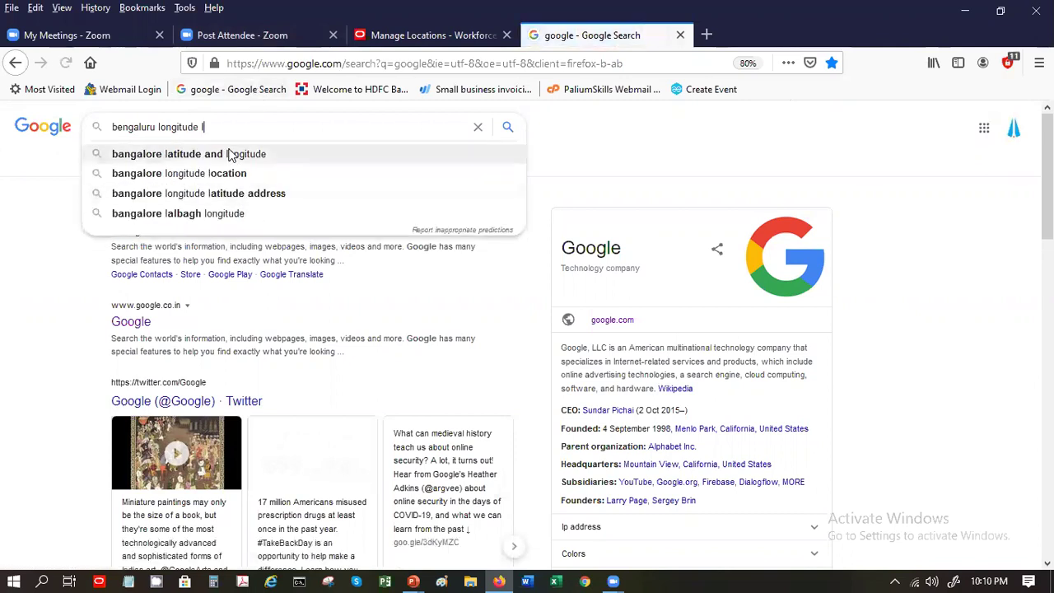
pyautogui.click(232, 155)
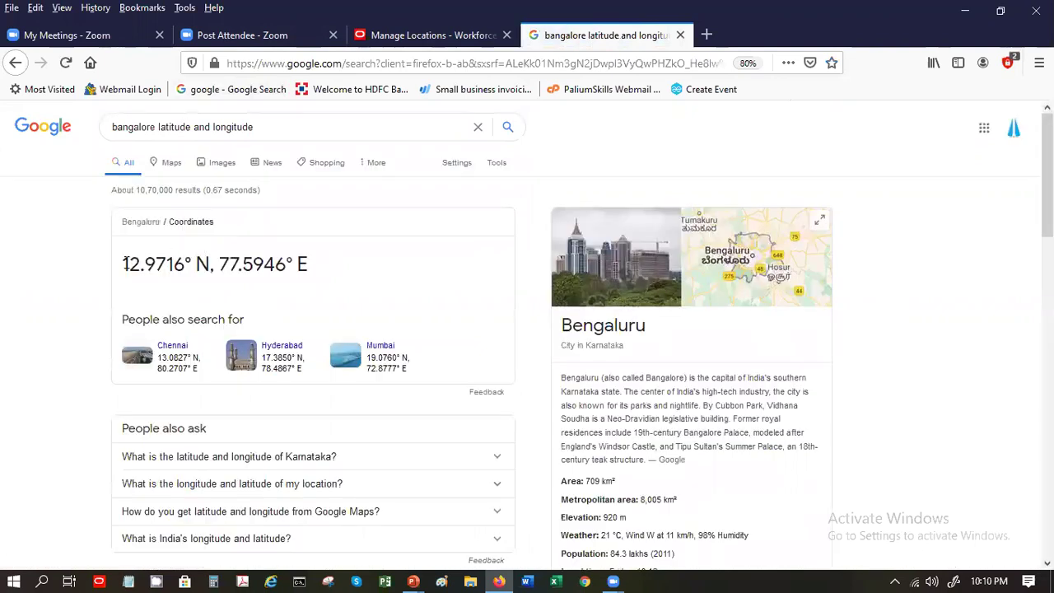
# Step: Copy Bengaluru's coordinates from the search result and paste them into the new location's latitude in Oracle
pyautogui.moveTo(125, 264); pyautogui.dragTo(305, 267)
pyautogui.hotkey('ctrl', 'c')
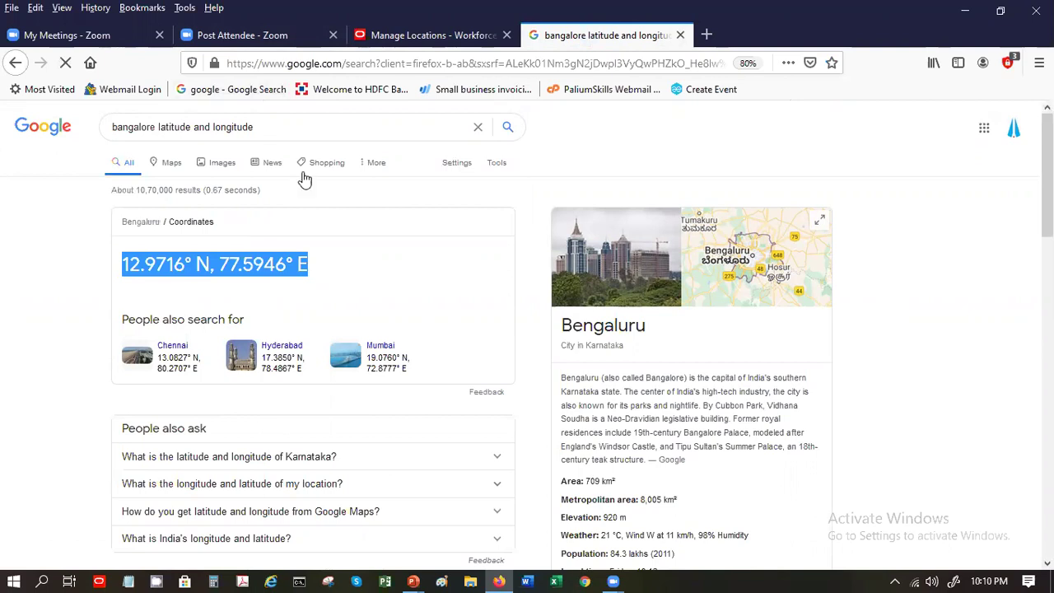
pyautogui.click(406, 35)
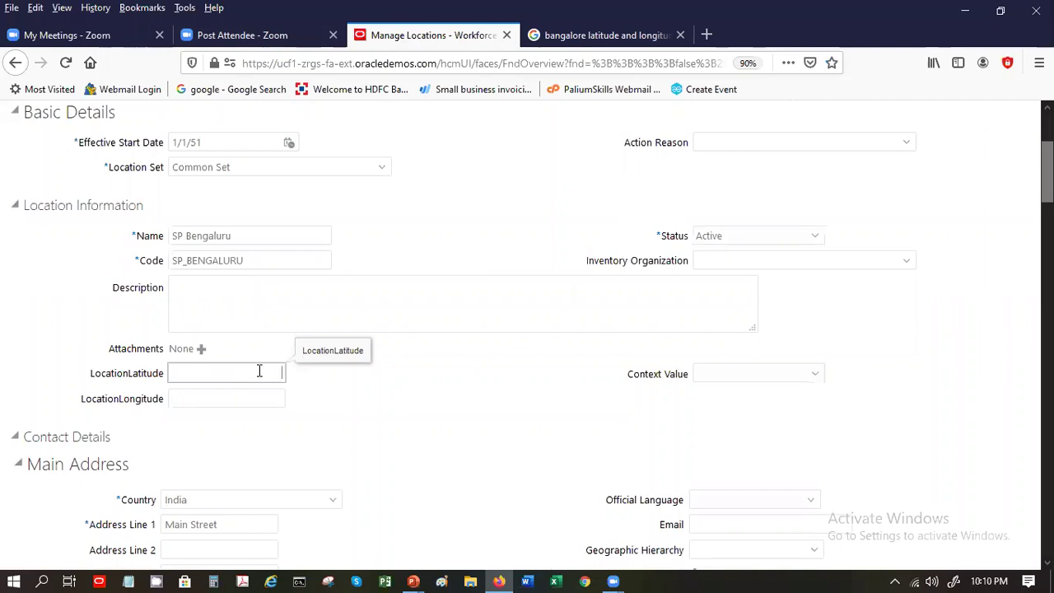
pyautogui.hotkey('ctrl', 'v')
# Step: Paste the copied coordinates into the location's longitude and keep only 77.5946° E
pyautogui.click(191, 397)
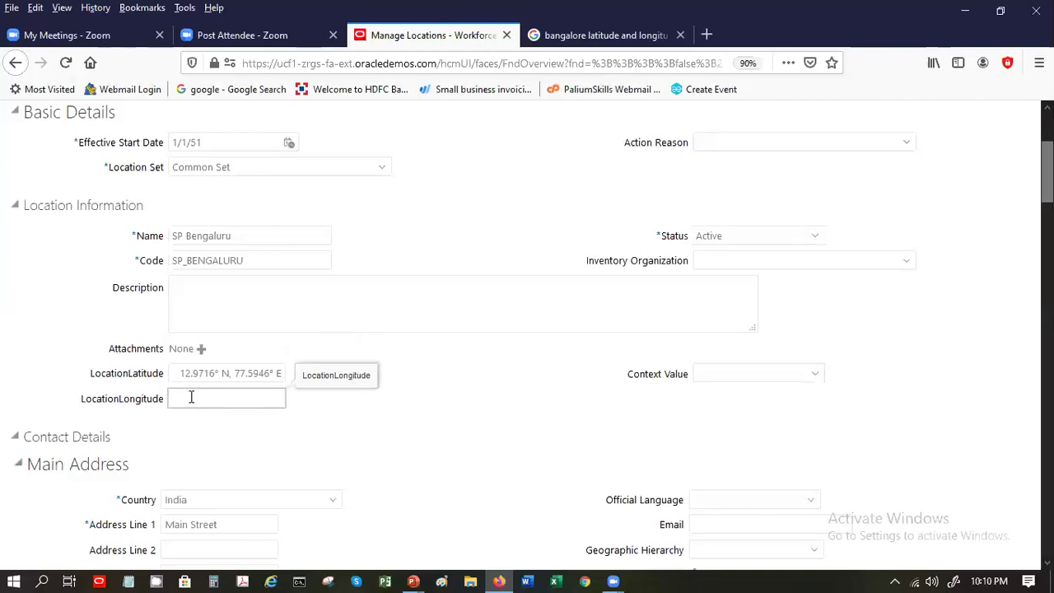
pyautogui.hotkey('ctrl', 'v')
pyautogui.press('Left')
pyautogui.press('Left')
pyautogui.press('Left')
pyautogui.press('Left')
pyautogui.press('Left')
pyautogui.press('Left')
pyautogui.press('Left')
pyautogui.press('Left')
pyautogui.press('Left')
pyautogui.hotkey('shift', 'Home')
pyautogui.press('BackSpace')
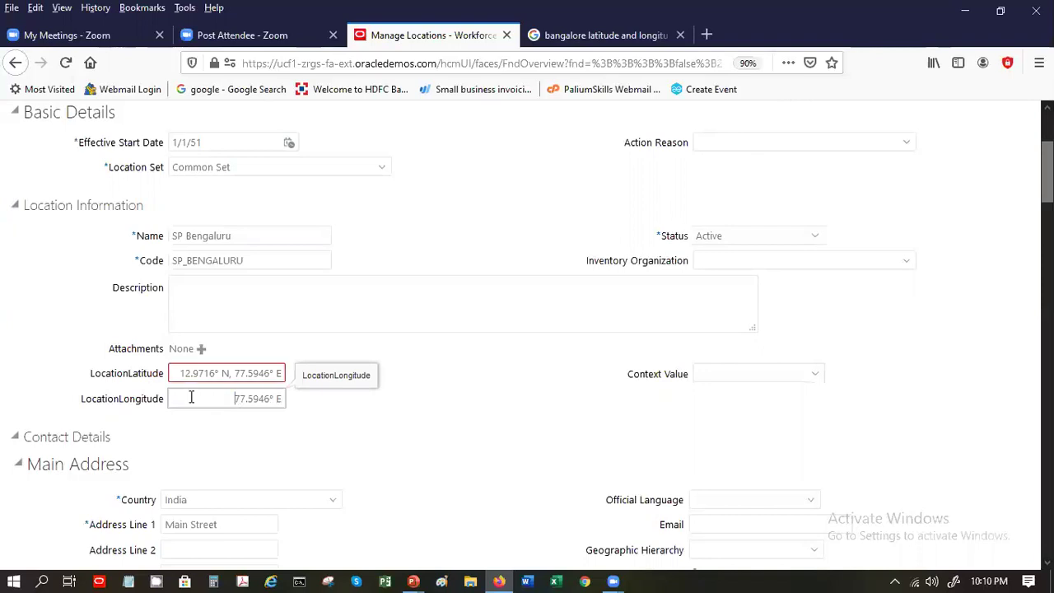
# Step: Trim the location's latitude to the plain number 12.9716
pyautogui.click(230, 375)
pyautogui.hotkey('shift', 'End')
pyautogui.press('BackSpace')
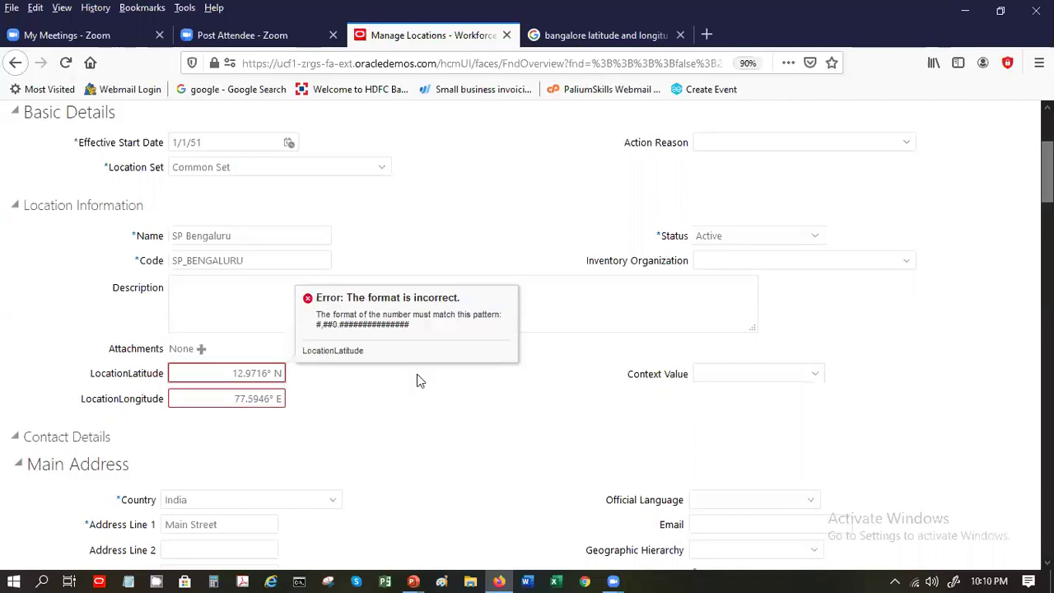
pyautogui.hotkey('shift', 'End')
pyautogui.press('BackSpace')
pyautogui.press('BackSpace')
pyautogui.press('BackSpace')
pyautogui.press('Tab')
# Step: Remove the degree sign and direction from the location's longitude, leaving 77.5946
pyautogui.press('End')
pyautogui.press('BackSpace')
pyautogui.press('BackSpace')
pyautogui.press('BackSpace')
pyautogui.press('Tab')
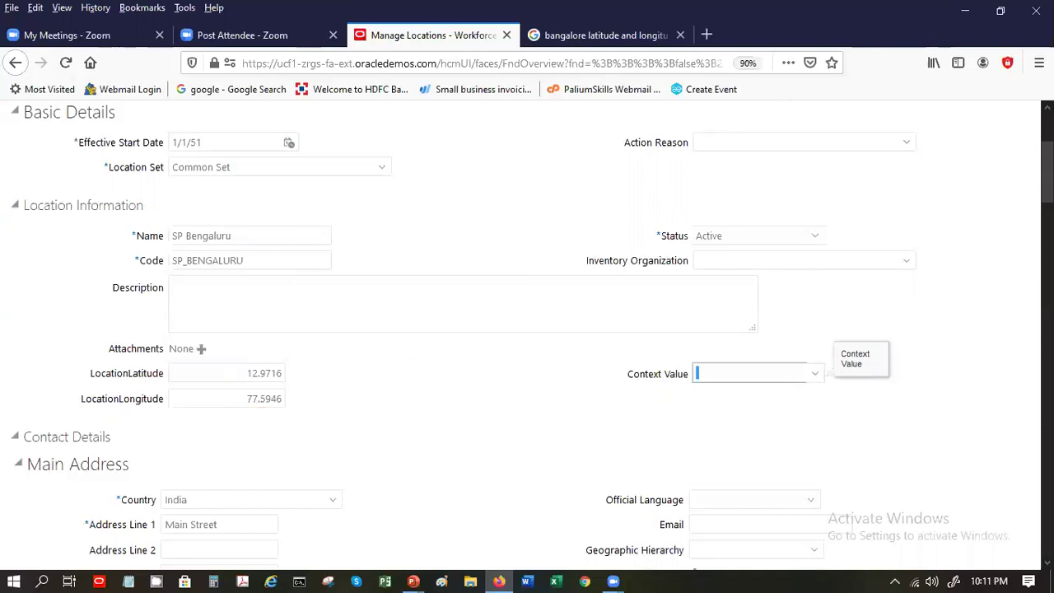
# Step: Open the review of the new location and check its basic details, address, shipping, extra and legislative information
pyautogui.scroll(3, 708, 165)
pyautogui.click(711, 163)
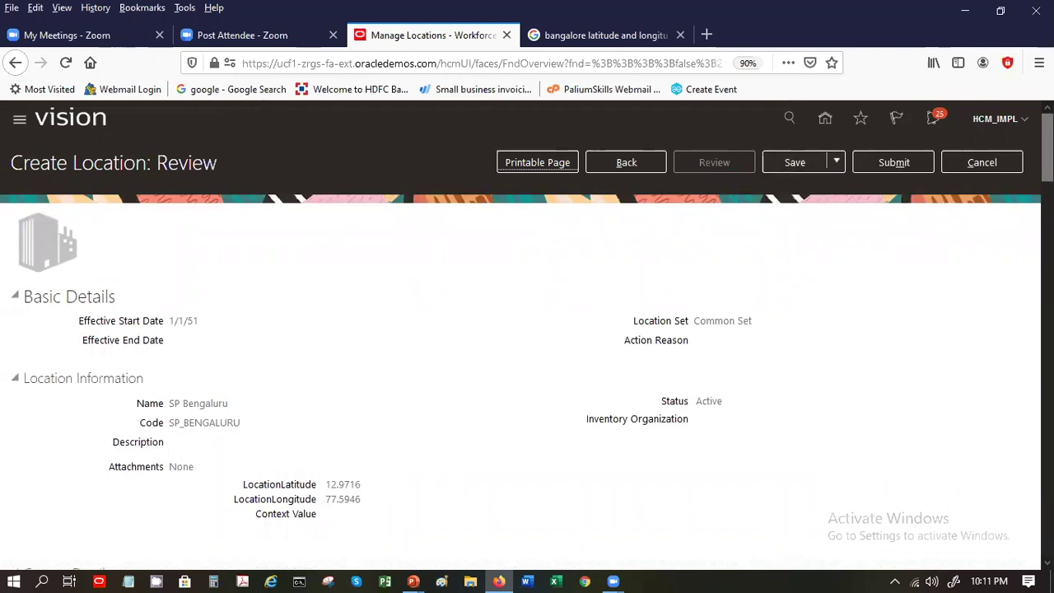
pyautogui.scroll(-5, 527, 330)
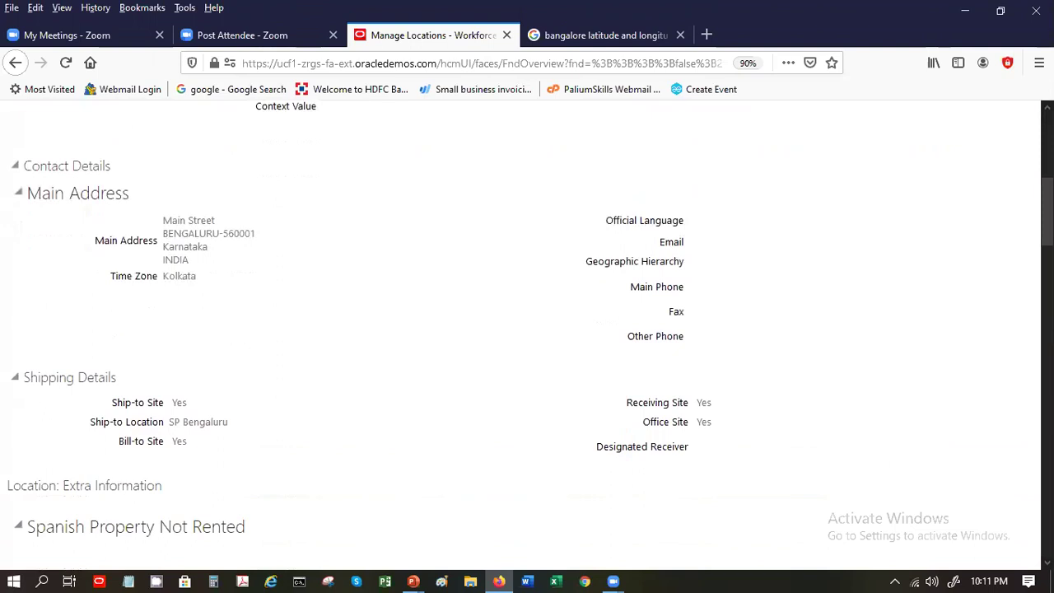
pyautogui.scroll(-4, 527, 329)
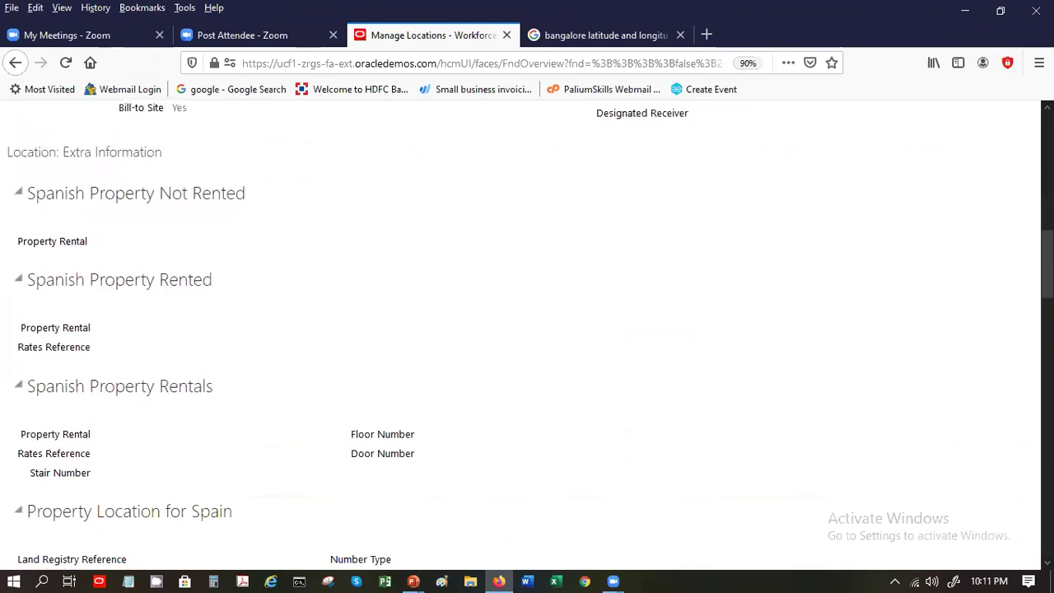
pyautogui.scroll(-1, 527, 329)
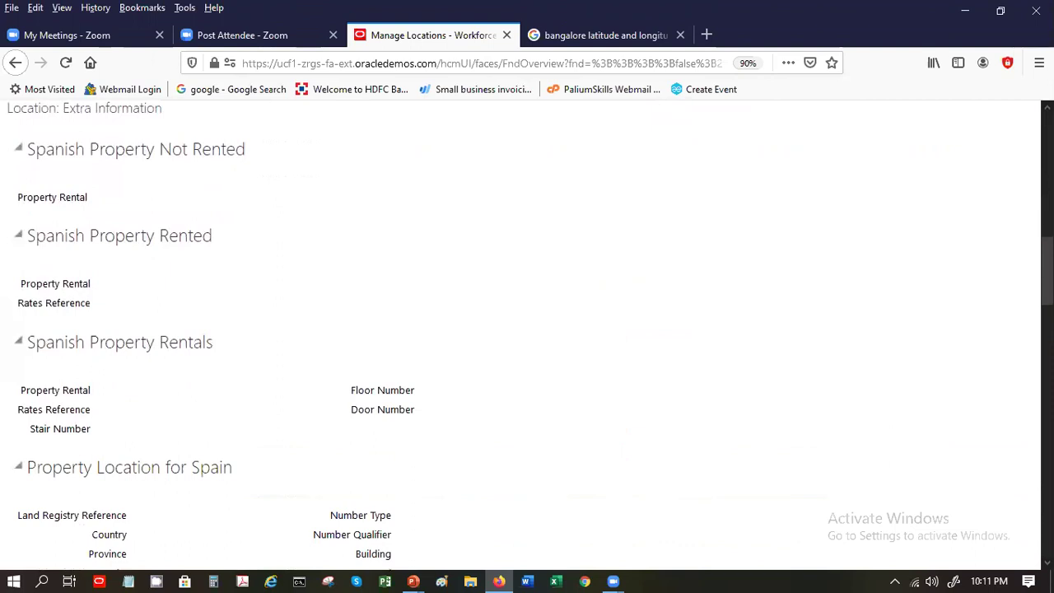
pyautogui.scroll(-6, 633, 136)
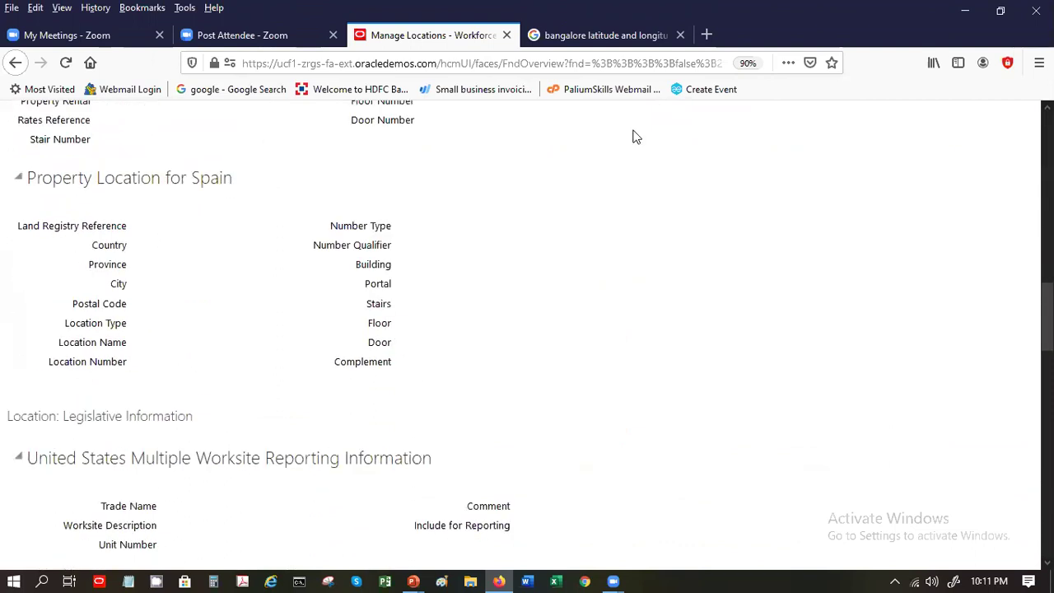
pyautogui.scroll(-3, 634, 136)
pyautogui.scroll(15, 635, 150)
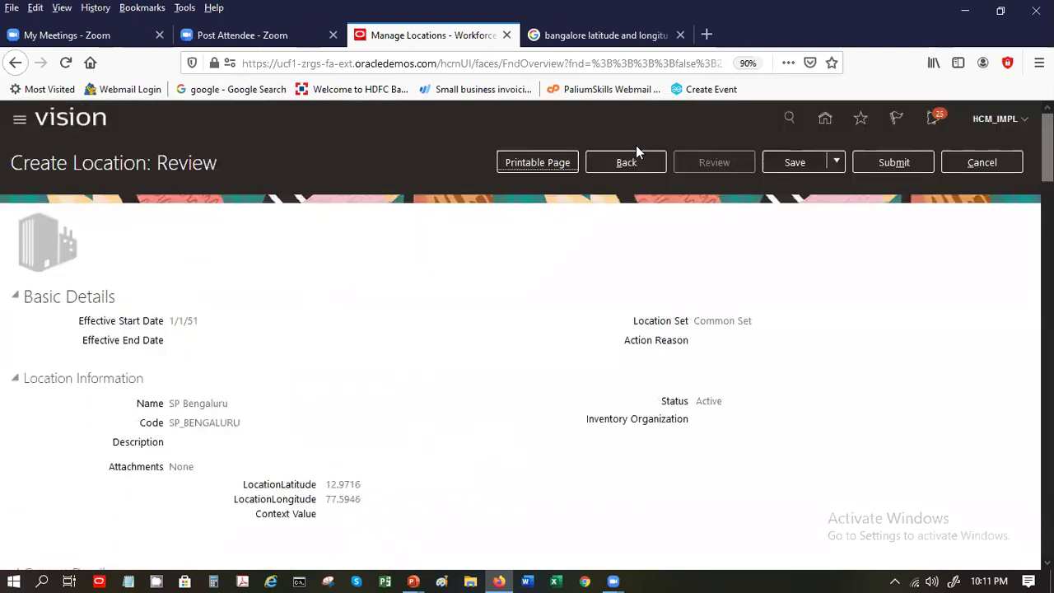
# Step: Submit the SP Bengaluru location and acknowledge the submission
pyautogui.click(894, 162)
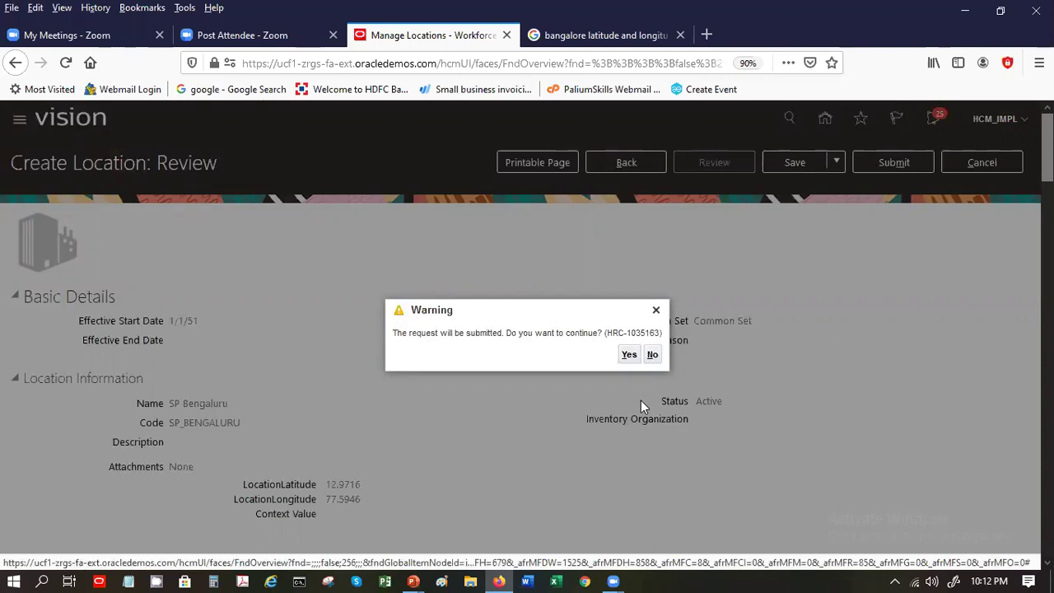
pyautogui.click(630, 356)
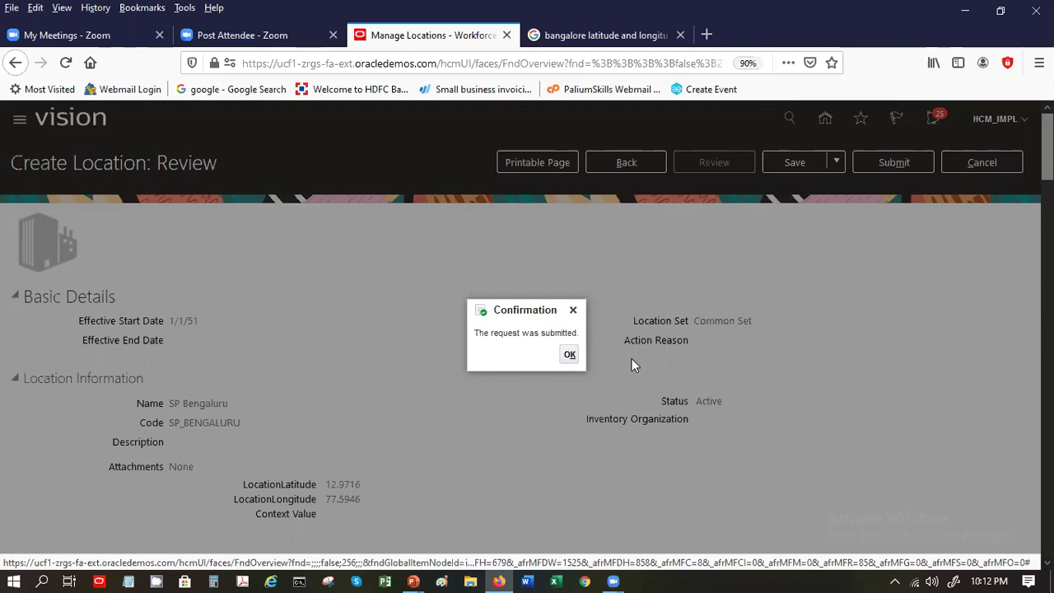
pyautogui.click(570, 356)
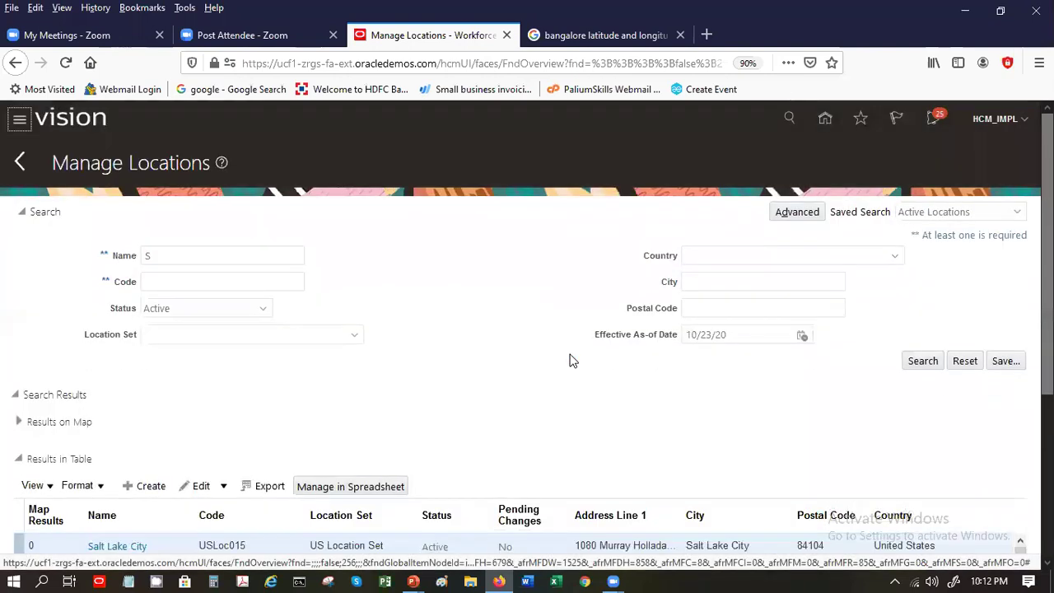
# Step: Search the active locations by the name SP and examine the entry for the new location
pyautogui.click(187, 260)
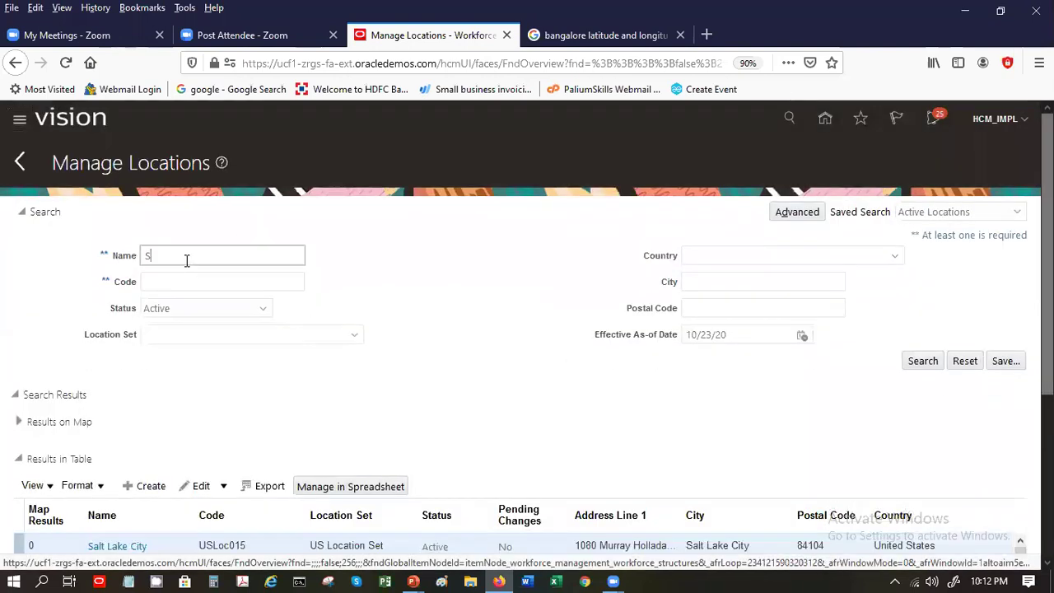
pyautogui.write('P')
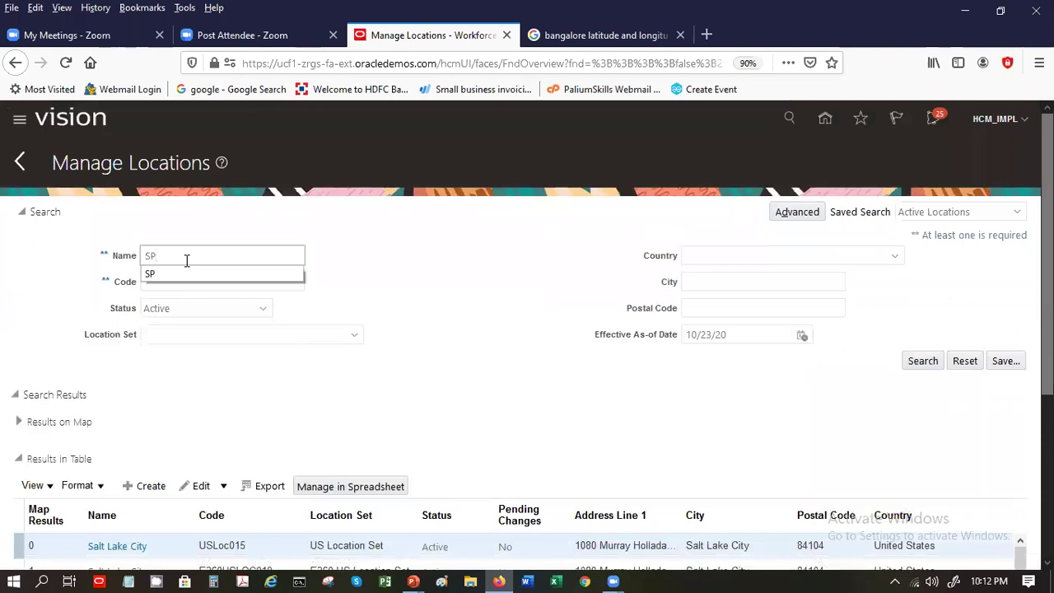
pyautogui.click(922, 363)
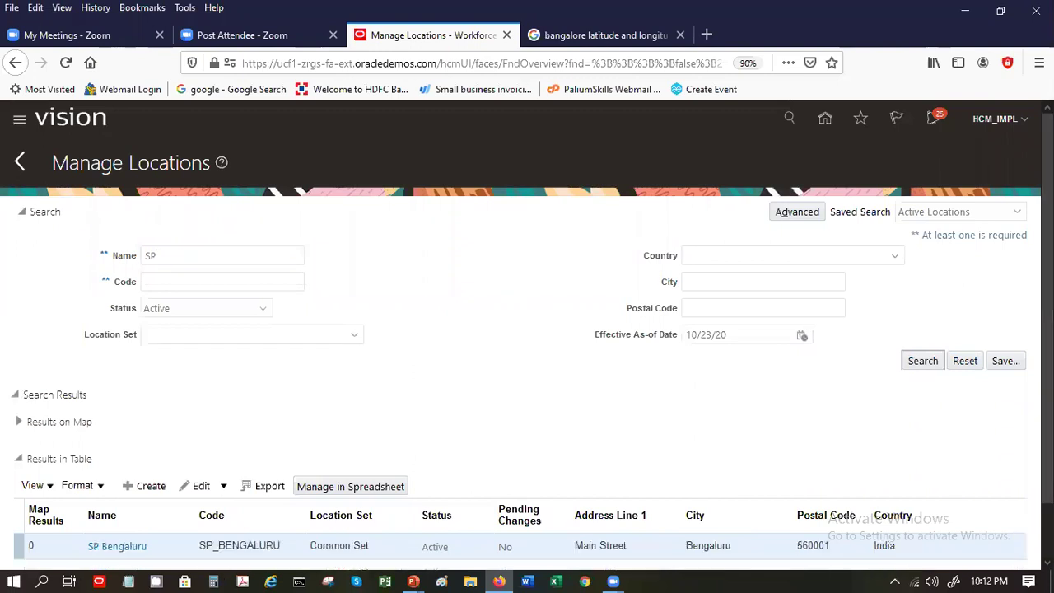
pyautogui.scroll(-1, 217, 539)
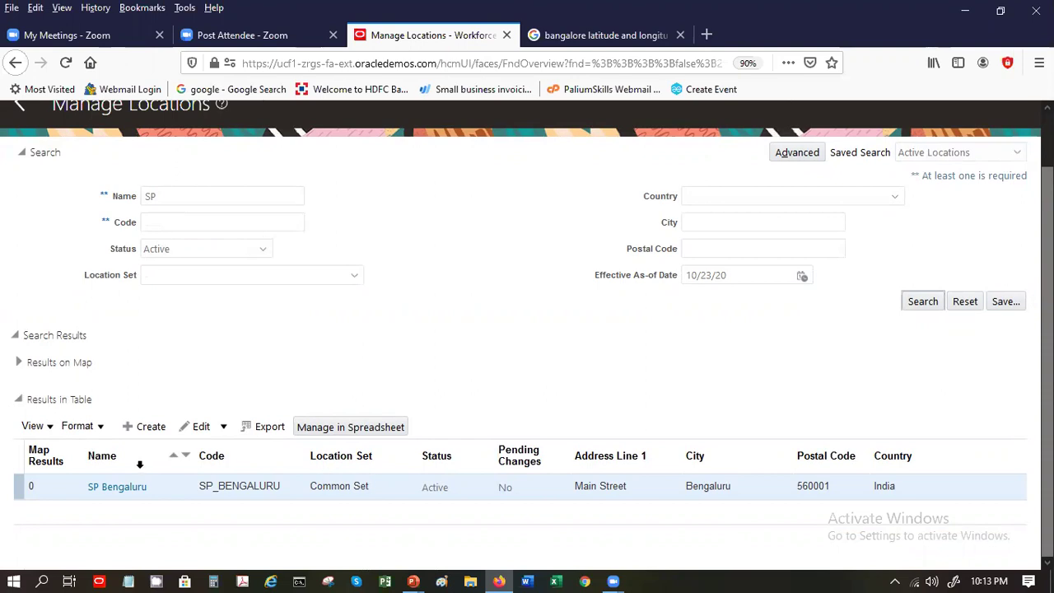
pyautogui.click(124, 488)
pyautogui.scroll(2, 624, 330)
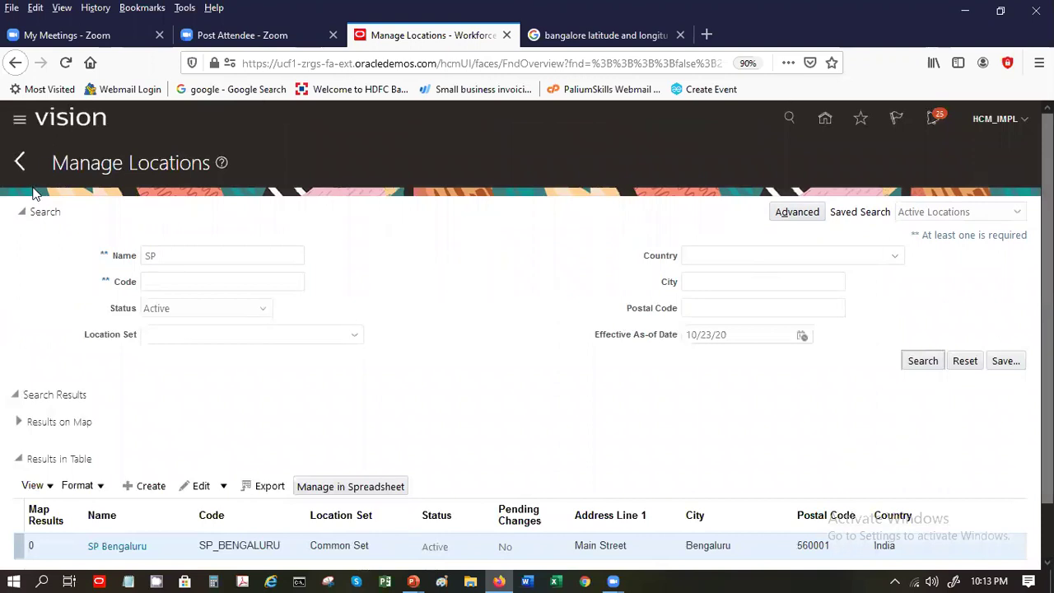
# Step: Return to the Workforce Structures task list and go to its Organizations tasks
pyautogui.click(25, 161)
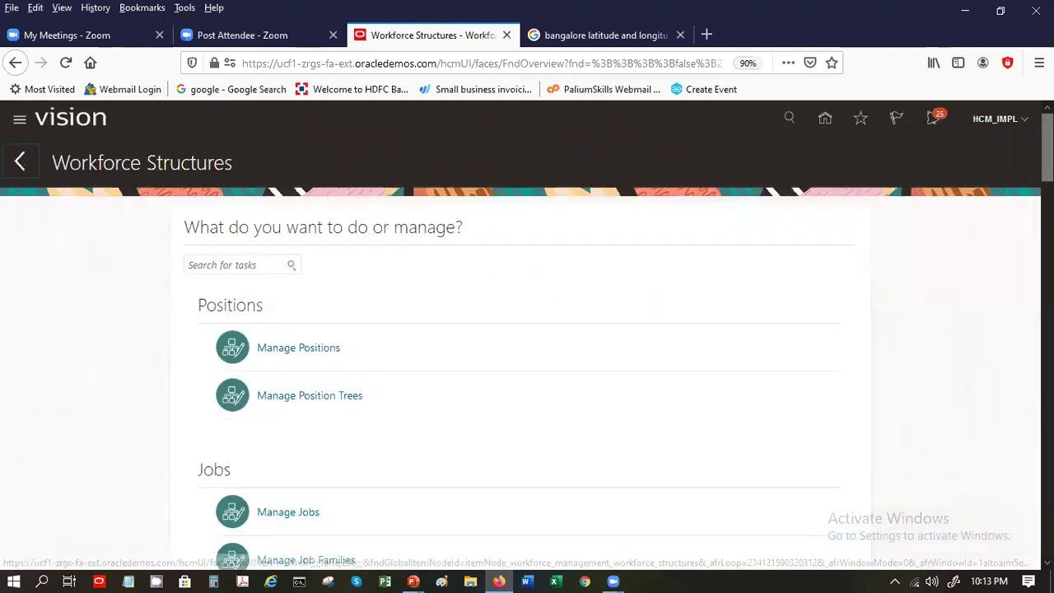
pyautogui.scroll(-8, 528, 335)
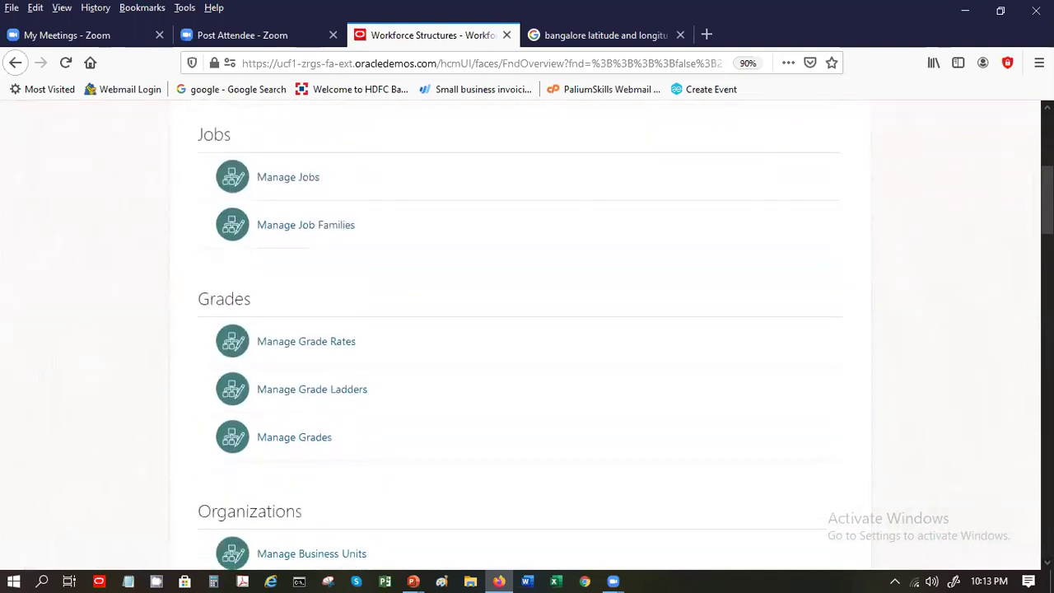
pyautogui.scroll(-3, 489, 271)
pyautogui.scroll(2, 489, 271)
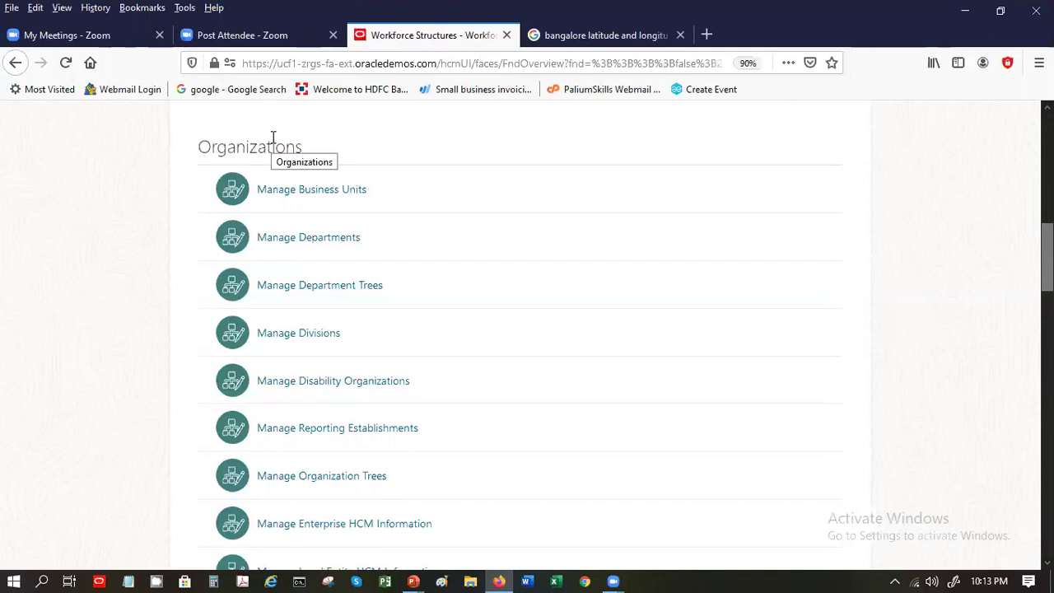
# Step: Start a new department in Manage Departments and name it SP HR Department
pyautogui.click(275, 238)
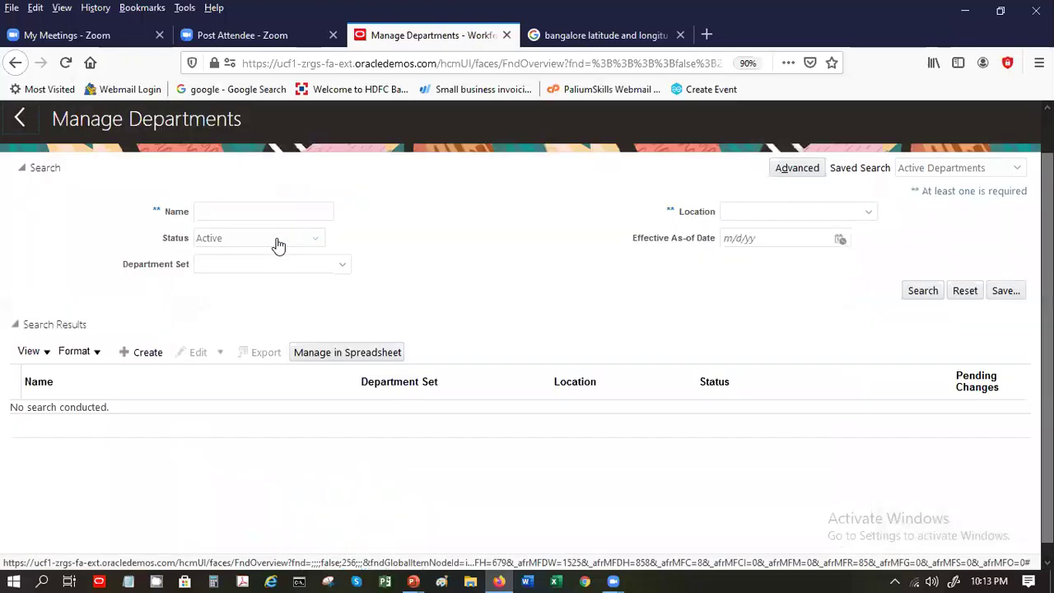
pyautogui.click(136, 359)
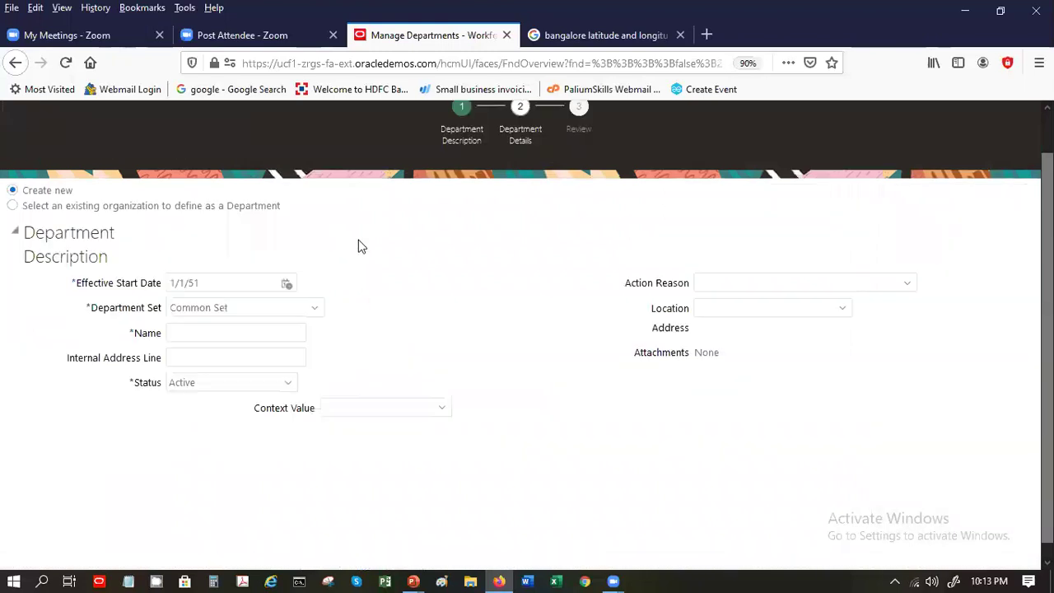
pyautogui.click(220, 352)
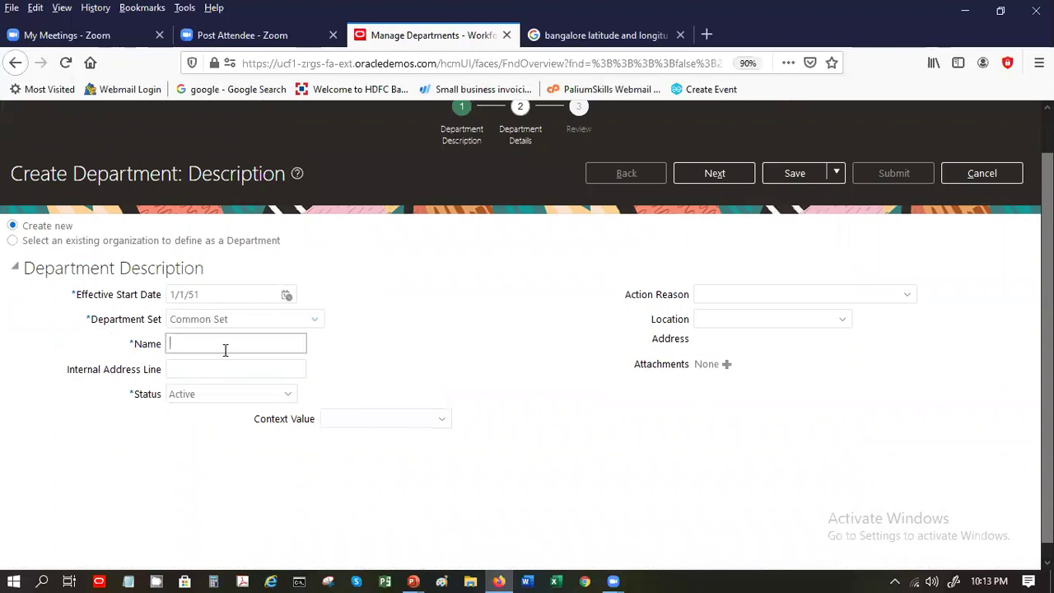
pyautogui.write('SP HR Department')
pyautogui.press('Tab')
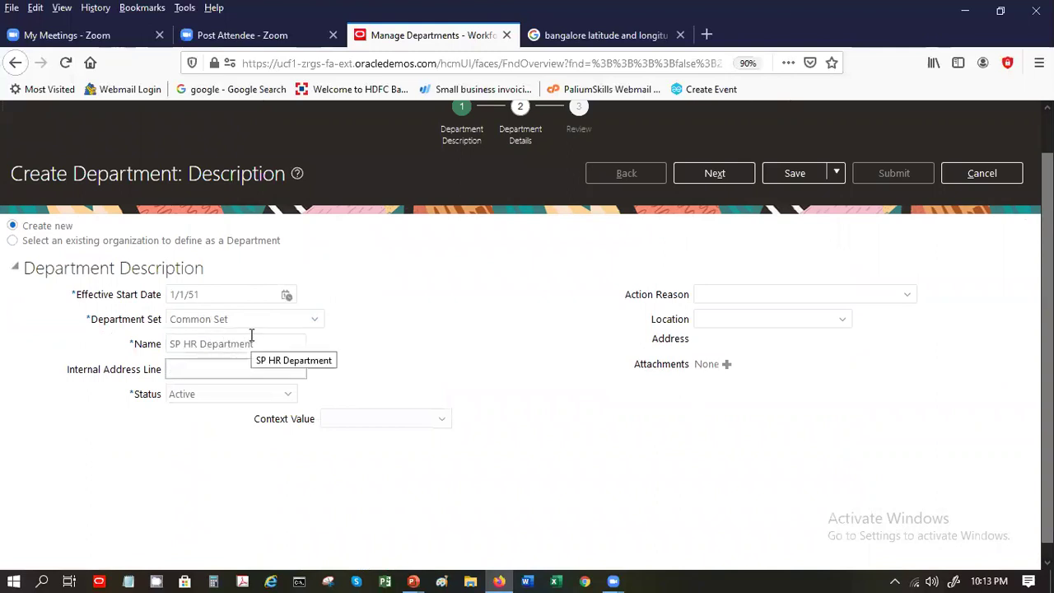
# Step: Assign the SP Bengaluru location to the new department and continue to the department details
pyautogui.click(730, 325)
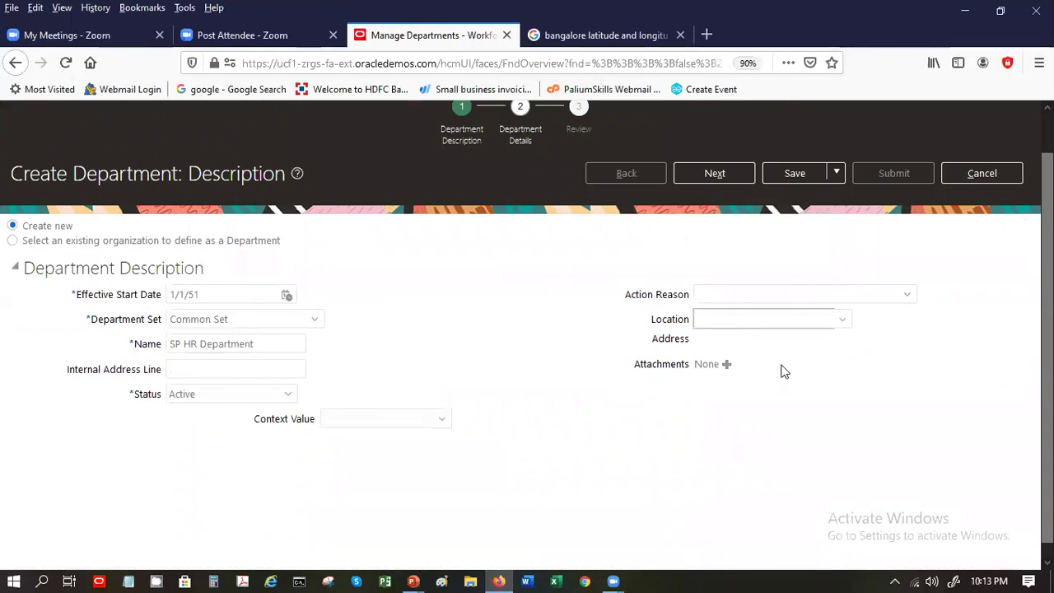
pyautogui.write('sp')
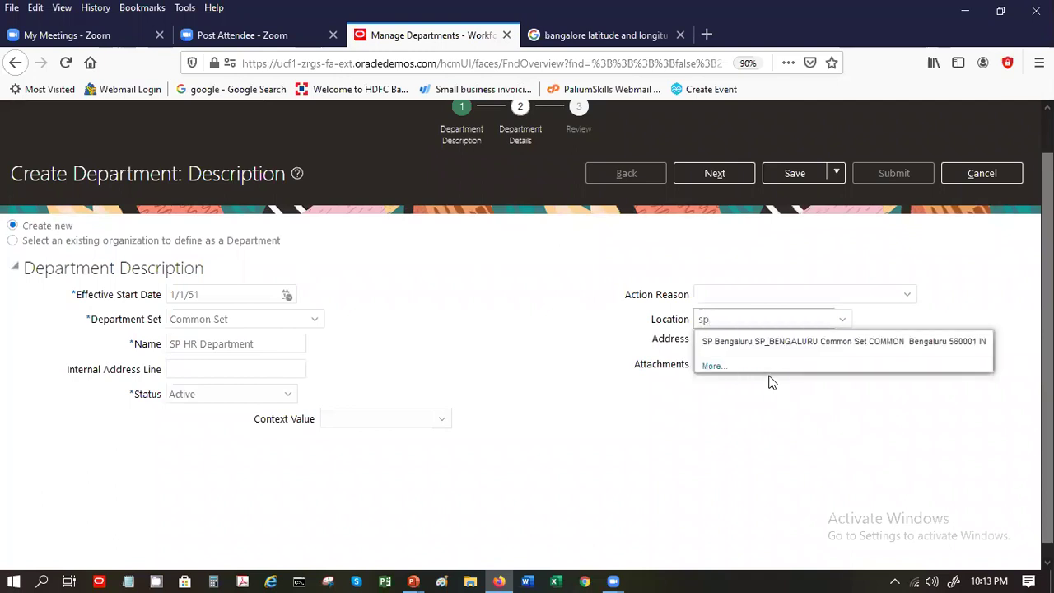
pyautogui.click(769, 349)
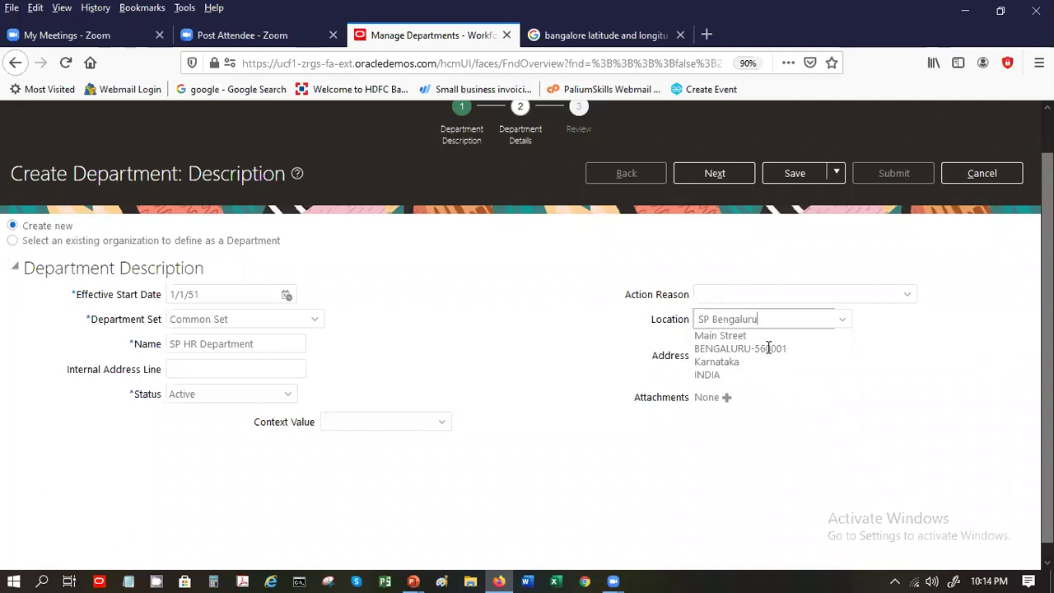
pyautogui.click(718, 178)
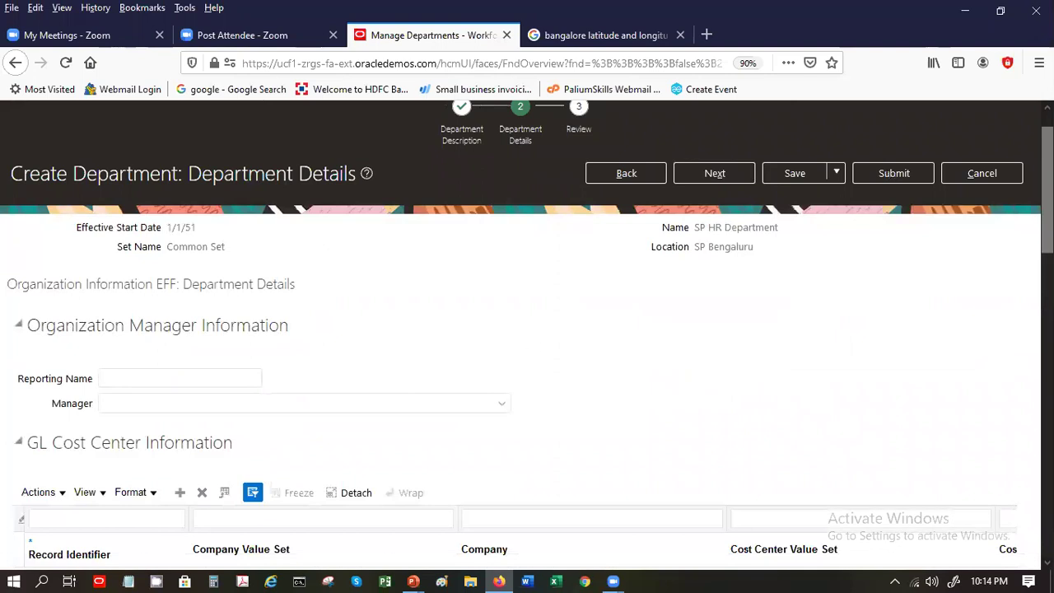
# Step: Examine the department details from manager, cost center and work day information to the country-specific sections, and continue to the review
pyautogui.scroll(-3, 527, 329)
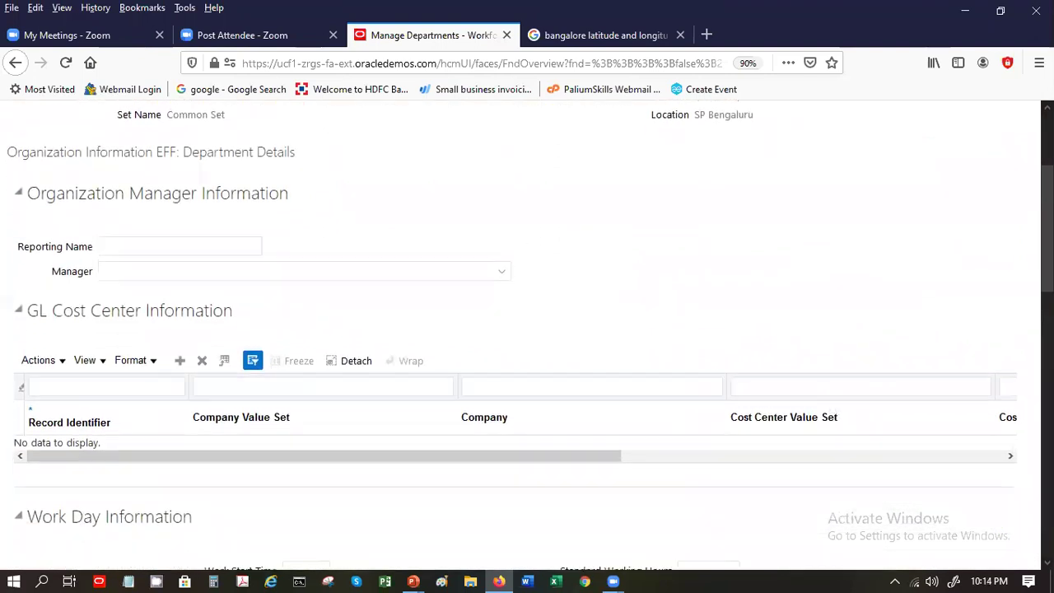
pyautogui.scroll(-1, 121, 275)
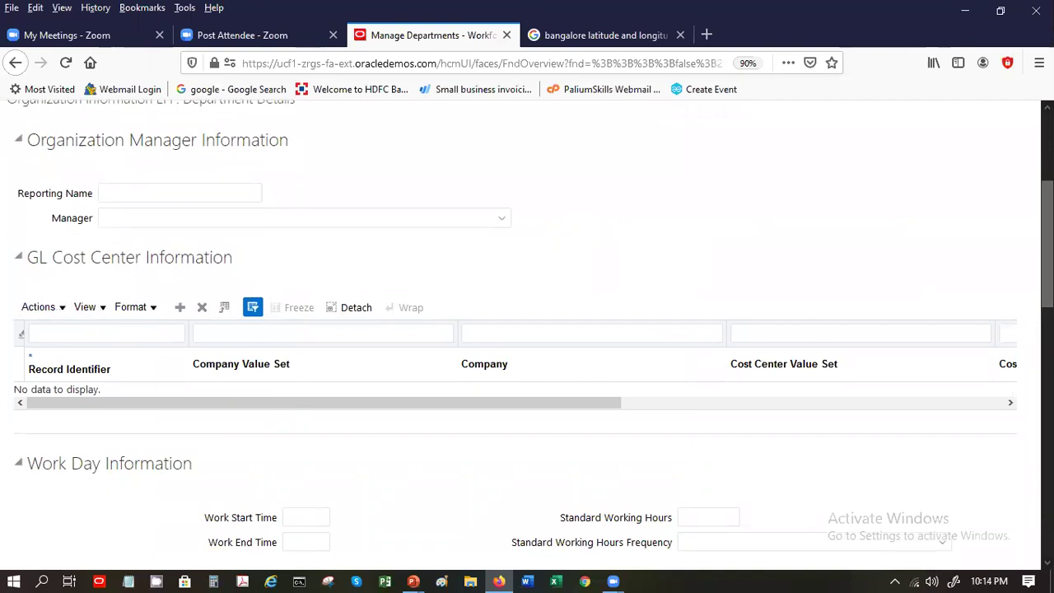
pyautogui.scroll(-3, 527, 335)
pyautogui.scroll(-2, 527, 335)
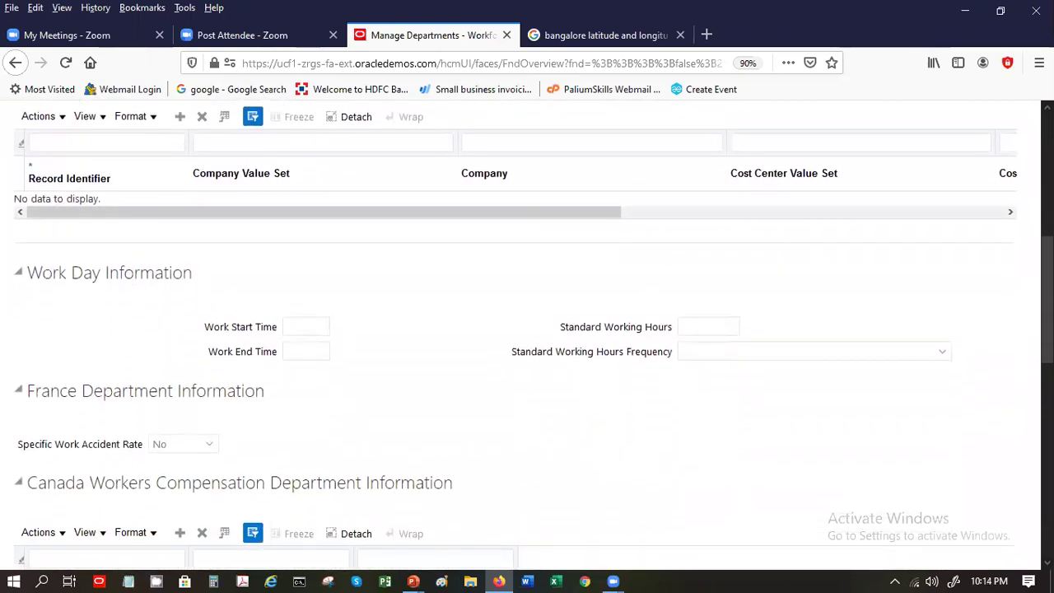
pyautogui.scroll(-8, 527, 334)
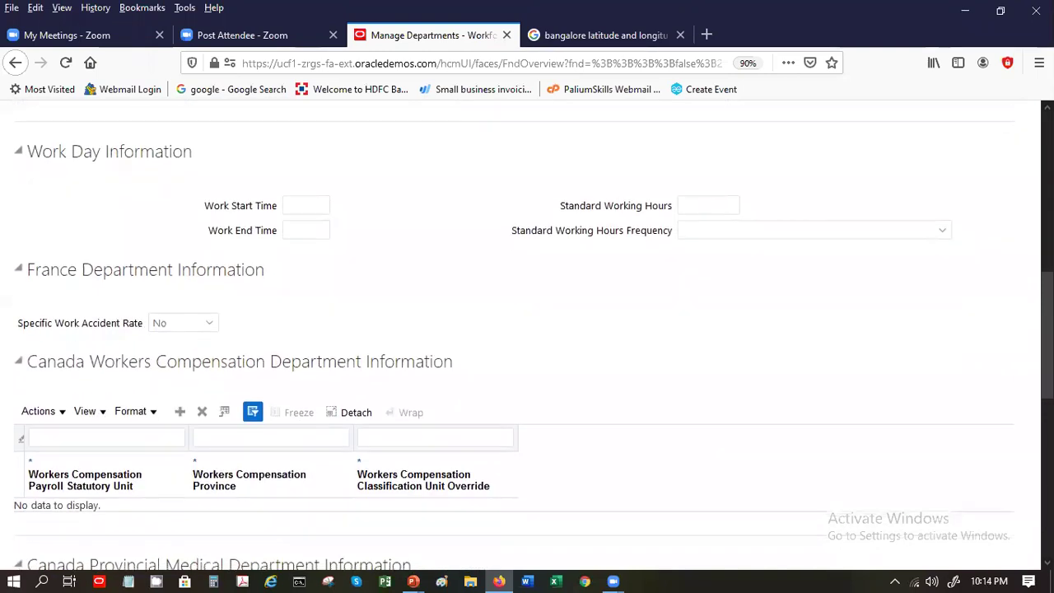
pyautogui.scroll(-5, 527, 335)
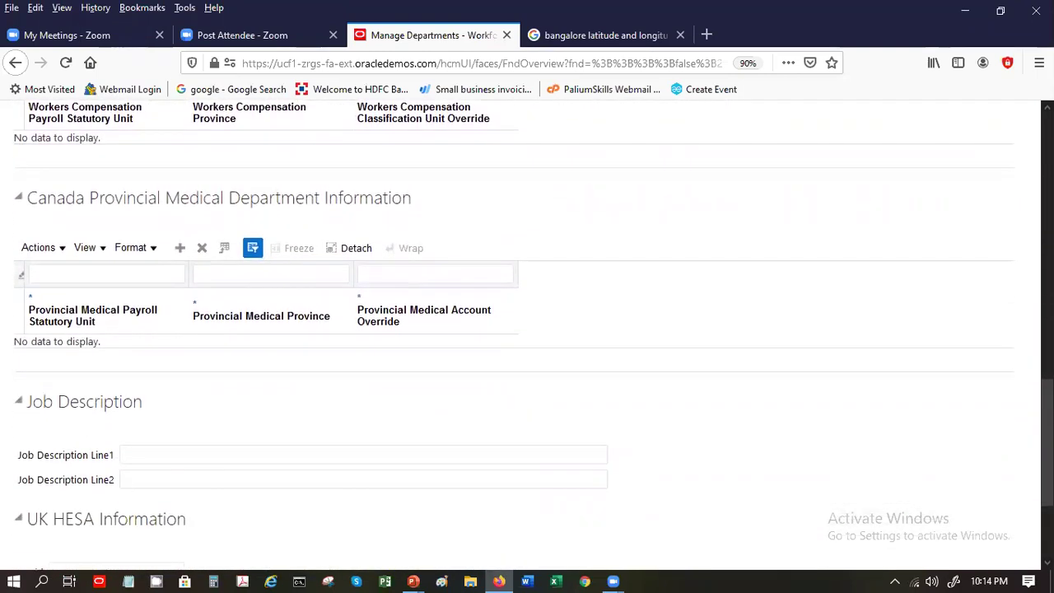
pyautogui.scroll(-1, 527, 334)
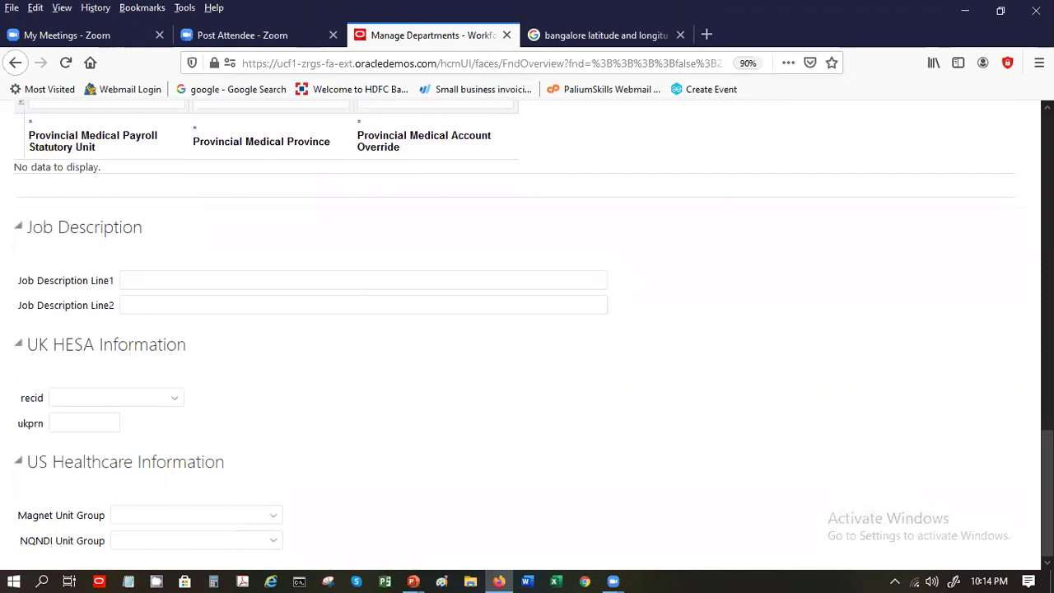
pyautogui.scroll(20, 715, 198)
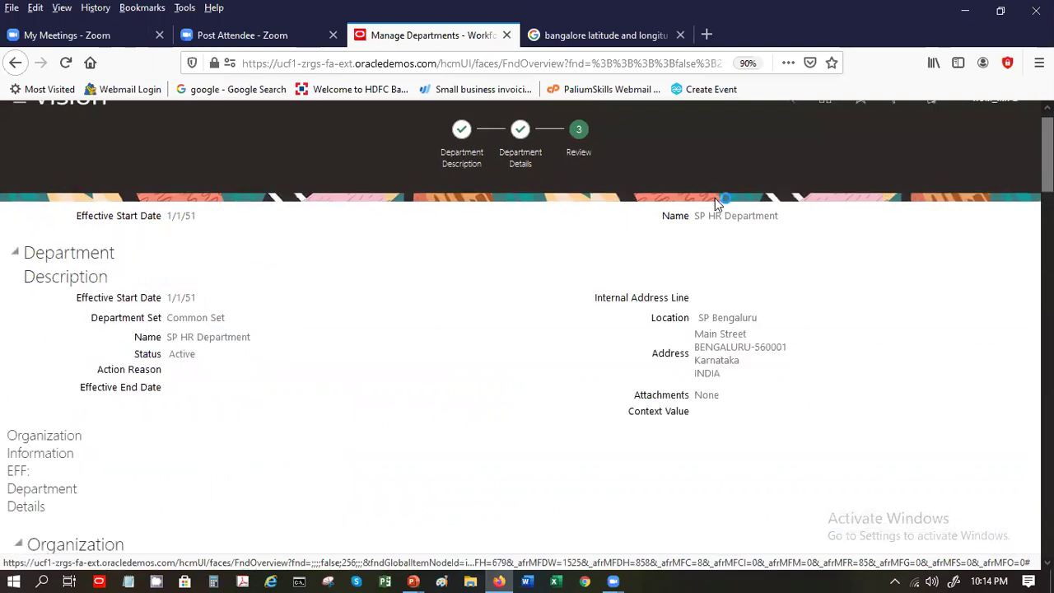
# Step: Check the SP Bengaluru location map in the department review and close it
pyautogui.click(701, 328)
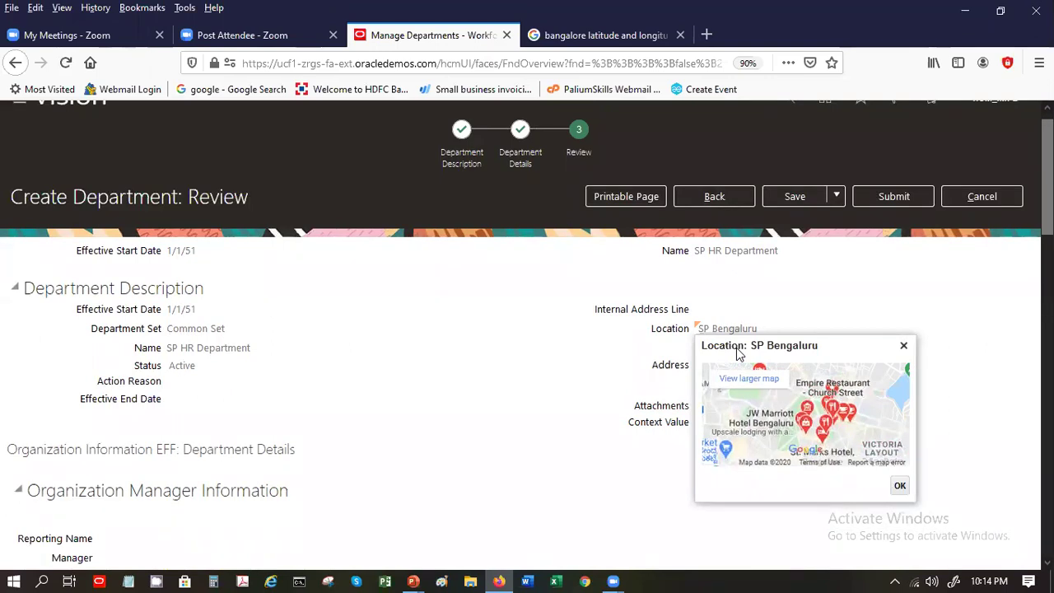
pyautogui.click(906, 346)
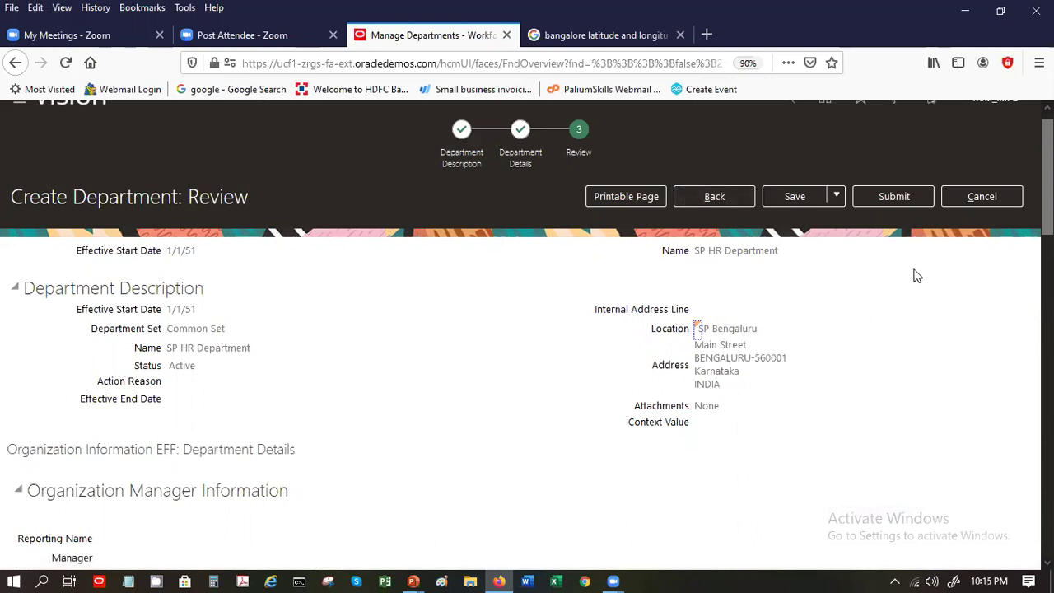
pyautogui.tripleClick(234, 188)
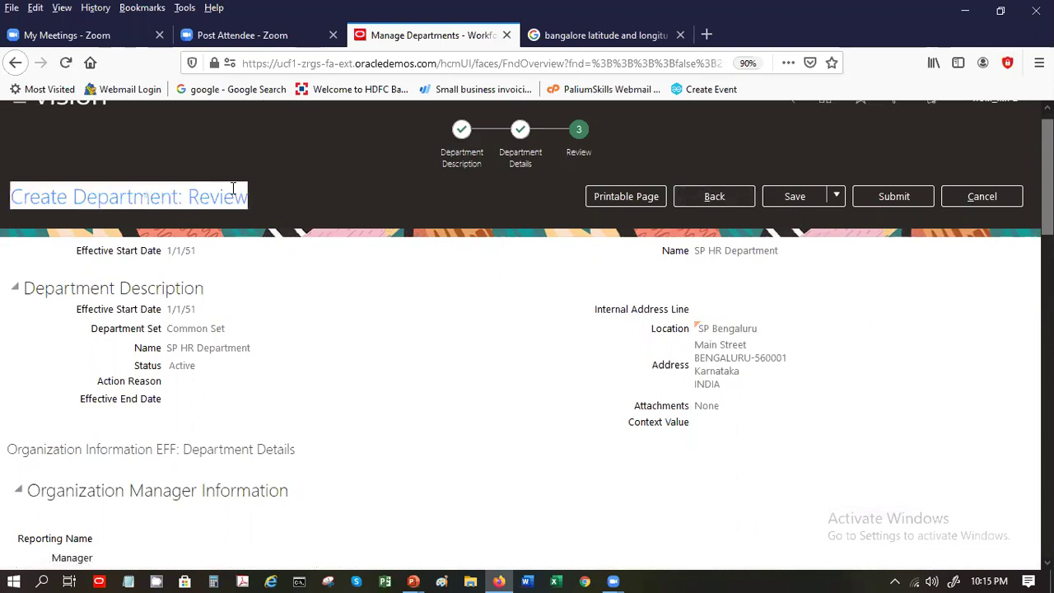
# Step: Submit the SP HR Department and acknowledge the submission
pyautogui.click(881, 198)
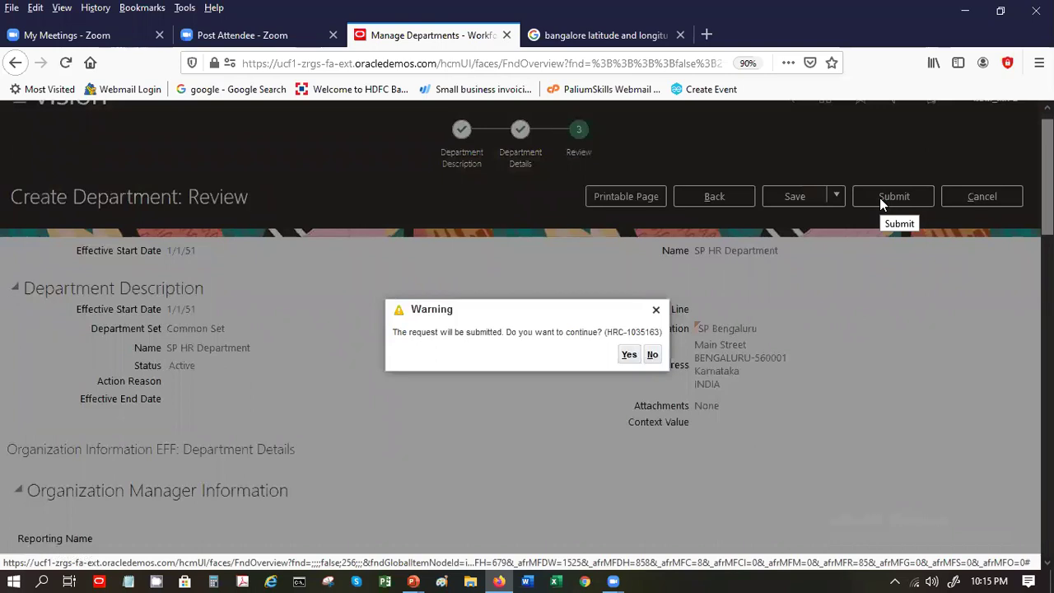
pyautogui.click(626, 356)
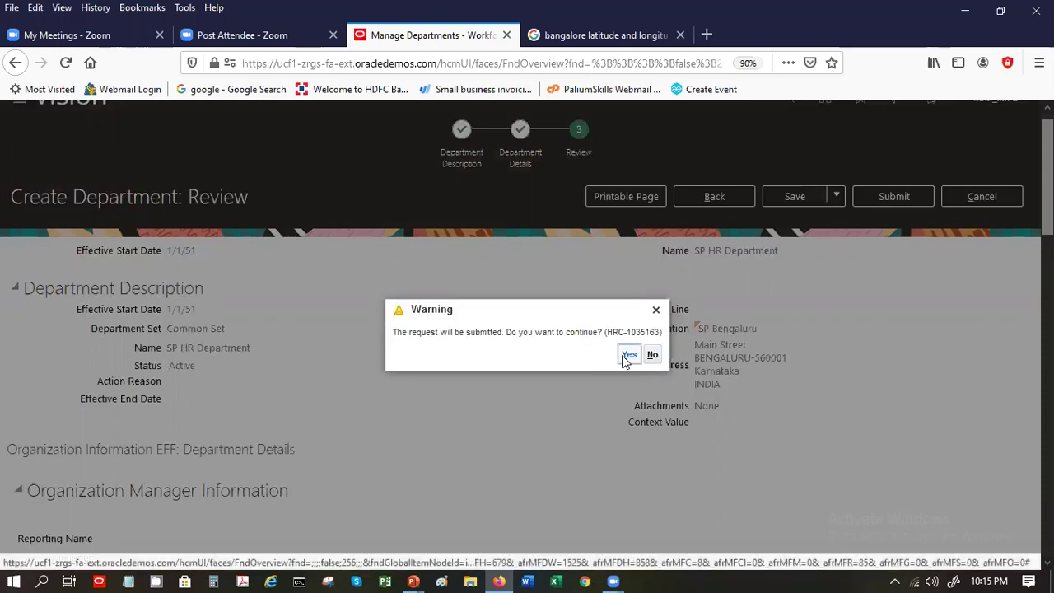
pyautogui.click(567, 356)
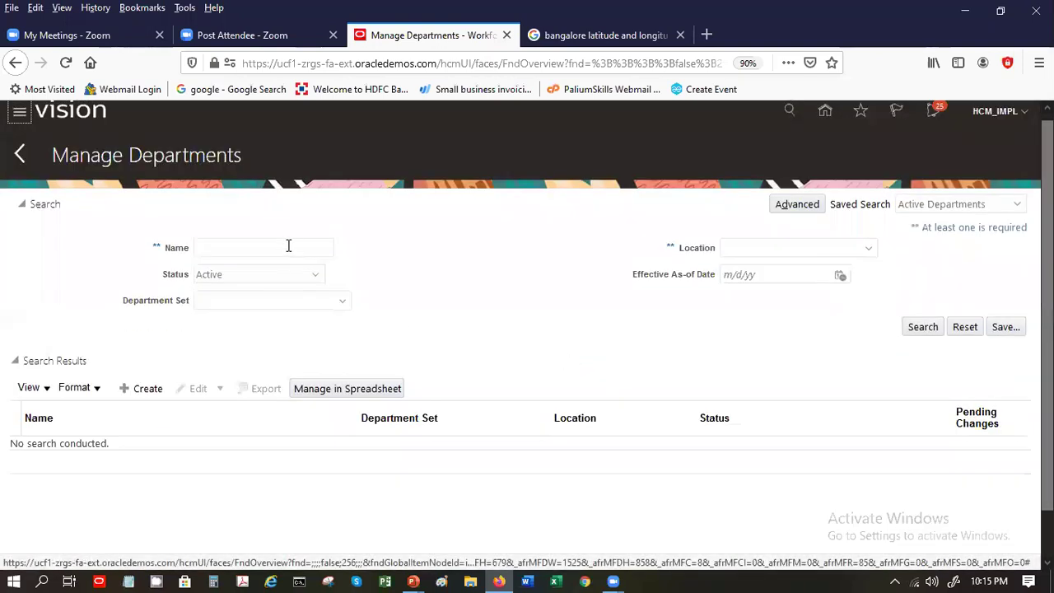
# Step: Search the active departments by the name SP to check the new entry, and return to the Workforce Structures task list
pyautogui.click(289, 245)
pyautogui.write('sP')
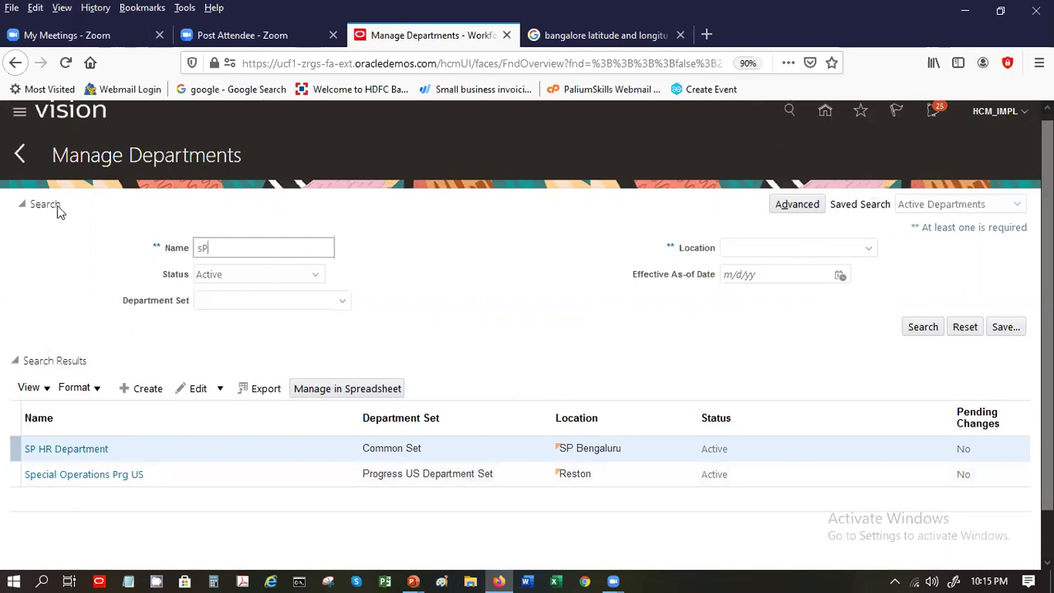
pyautogui.click(22, 157)
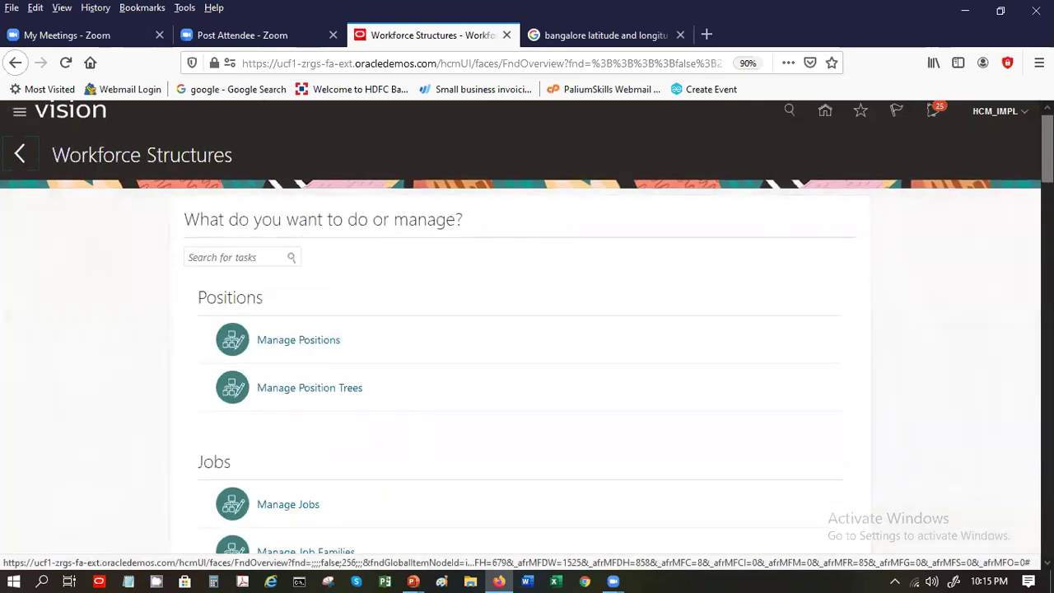
# Step: Look through the Workforce Structures task list from Positions to Other Processes and go back to the grade tasks
pyautogui.click(302, 506)
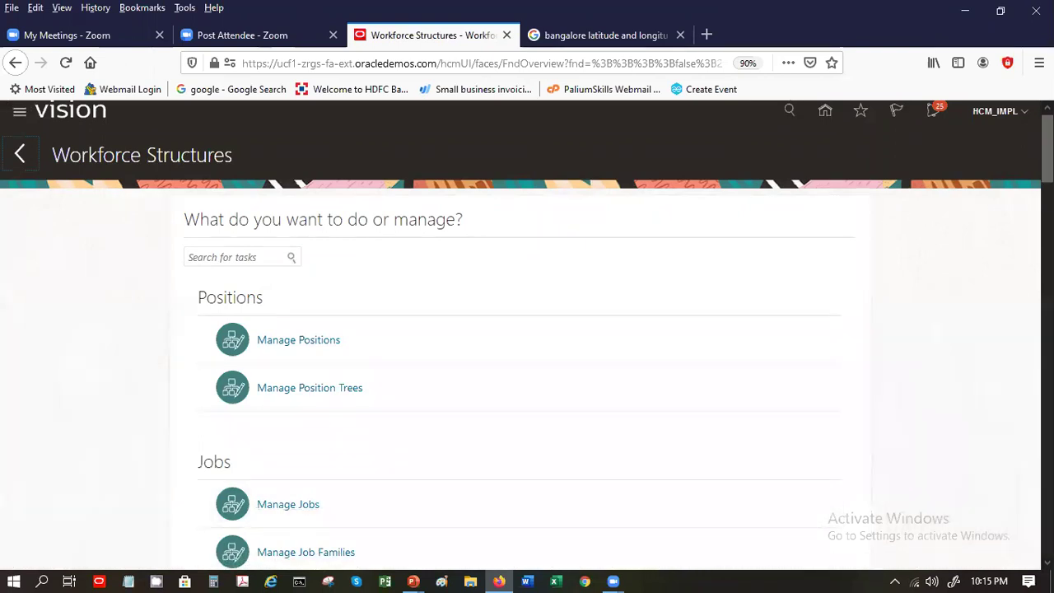
pyautogui.scroll(-6, 527, 333)
pyautogui.scroll(-9, 527, 334)
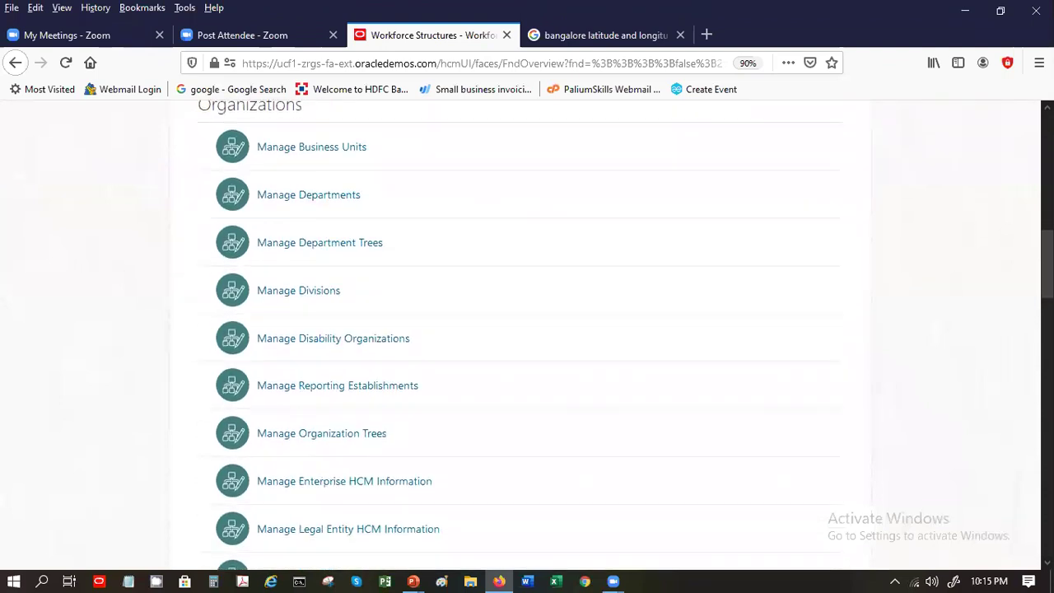
pyautogui.scroll(-9, 527, 334)
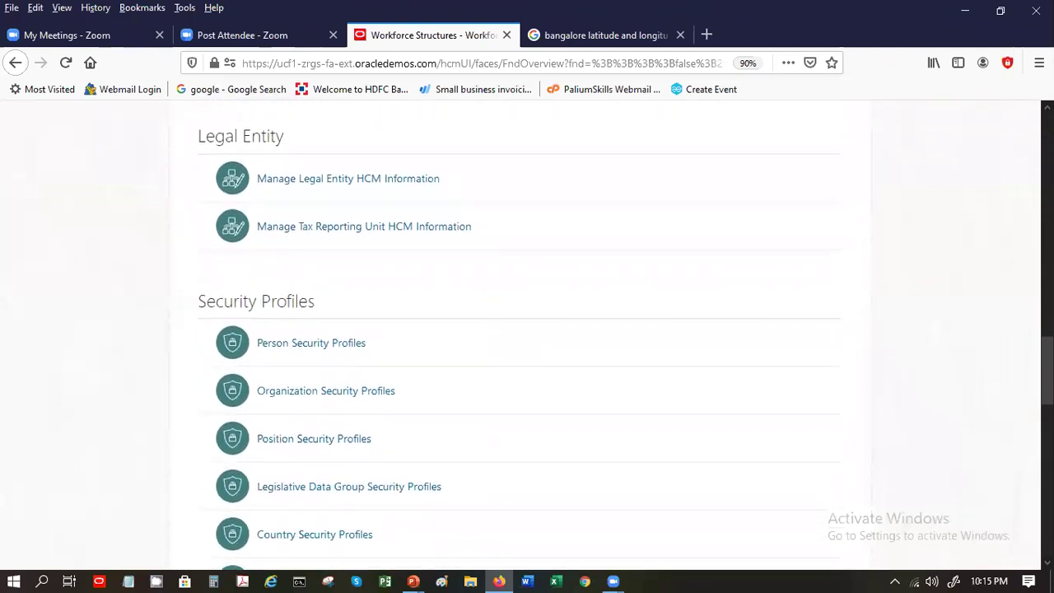
pyautogui.scroll(-9, 528, 334)
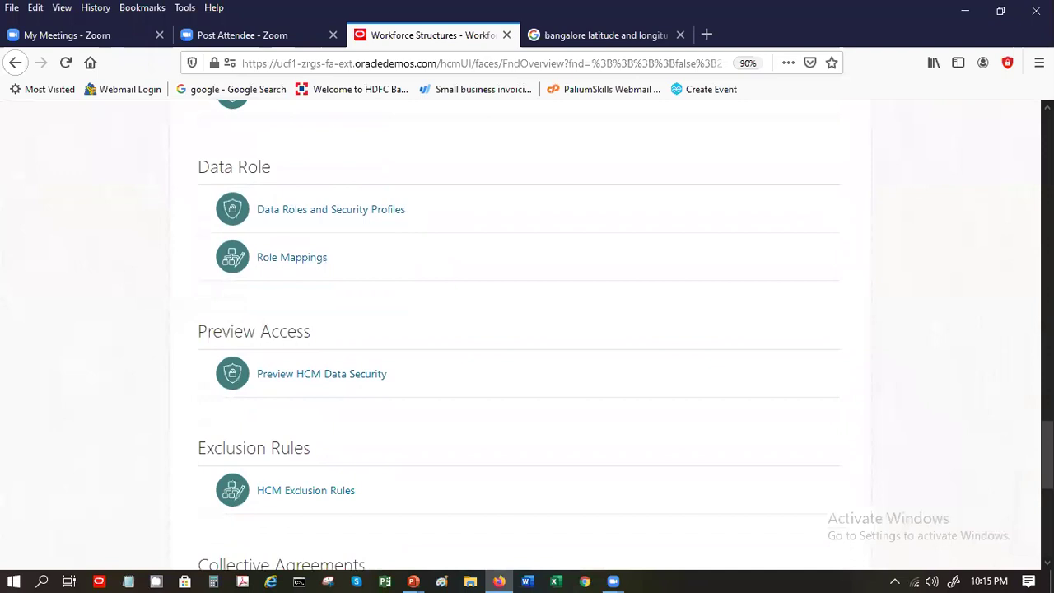
pyautogui.scroll(-3, 527, 333)
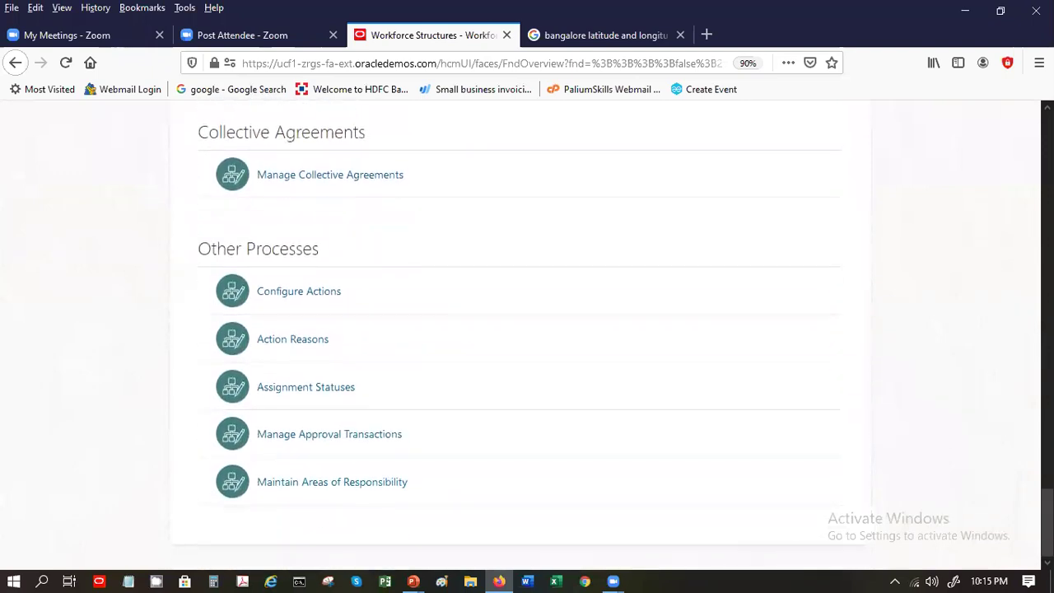
pyautogui.scroll(10, 527, 334)
pyautogui.scroll(8, 1024, 294)
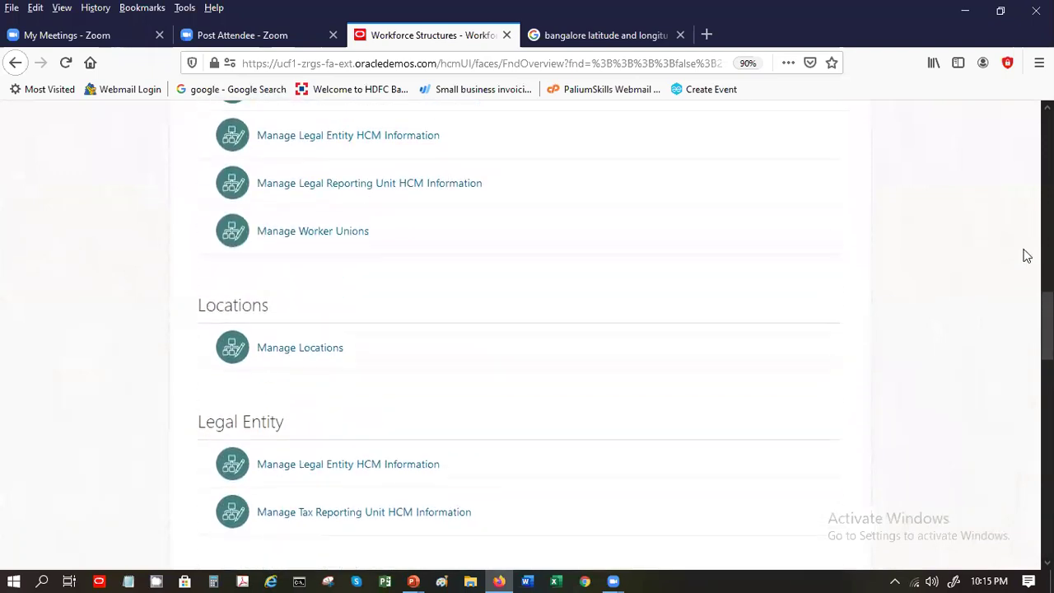
pyautogui.scroll(5, 756, 200)
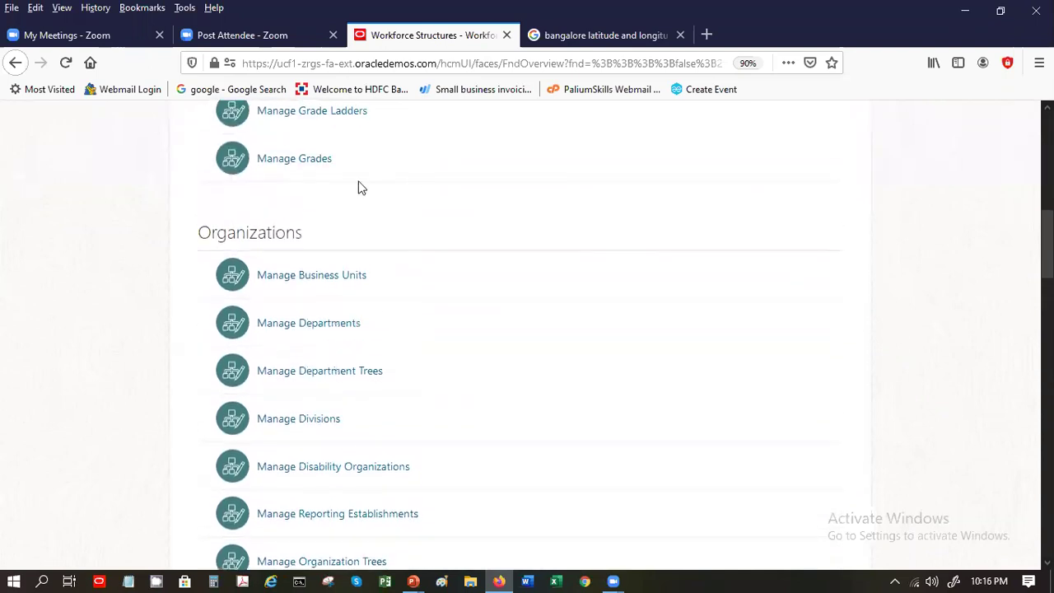
# Step: Start a new grade from the Manage Grades task, with the name SP Grade1 and the code SPGrade1
pyautogui.click(314, 258)
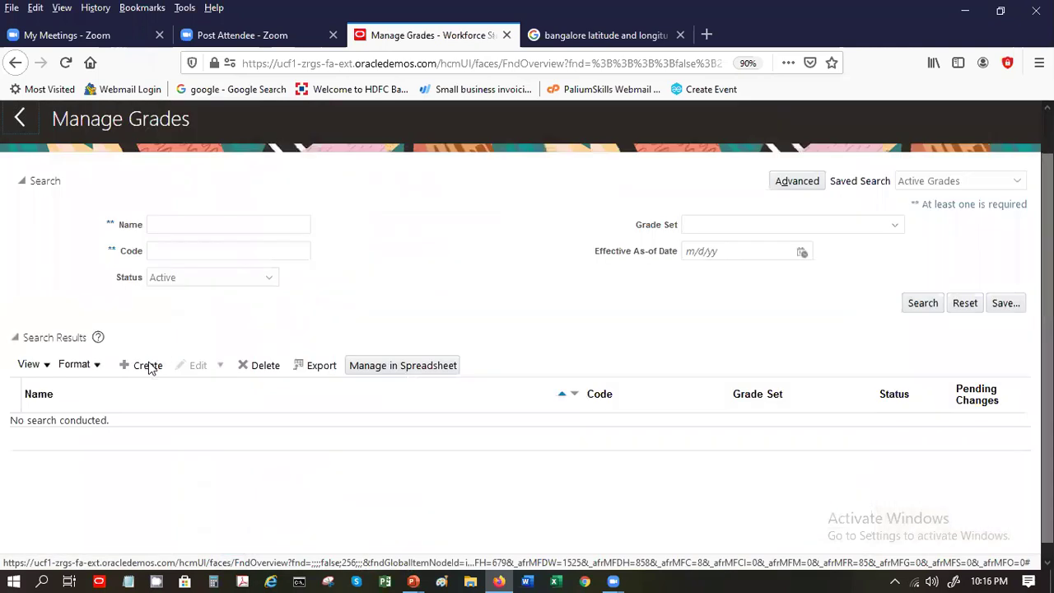
pyautogui.click(149, 366)
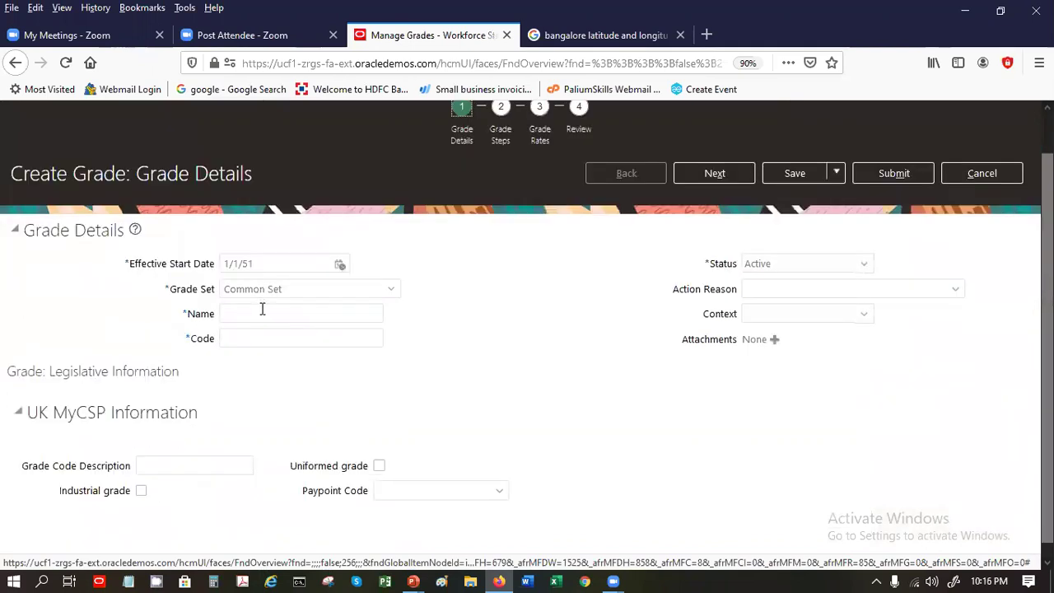
pyautogui.click(262, 309)
pyautogui.write('SP Grad')
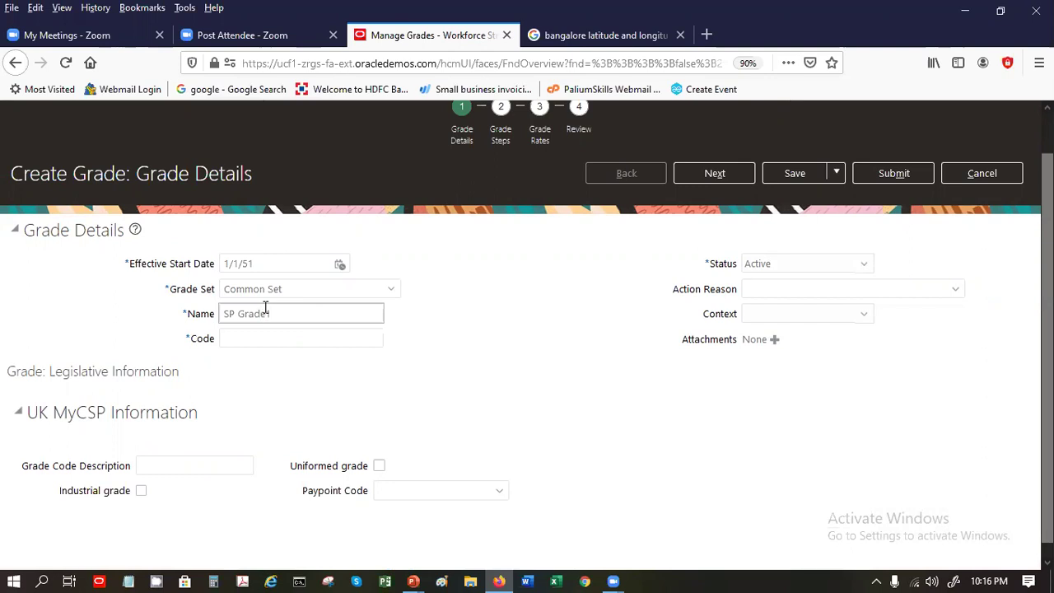
pyautogui.write('e1')
pyautogui.press('Tab')
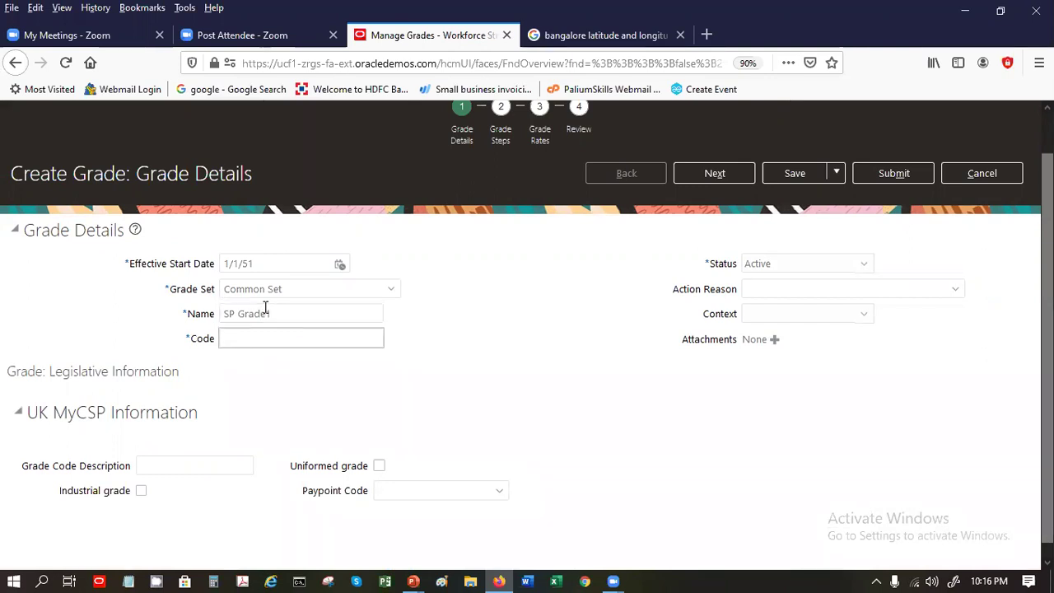
pyautogui.write('SPG')
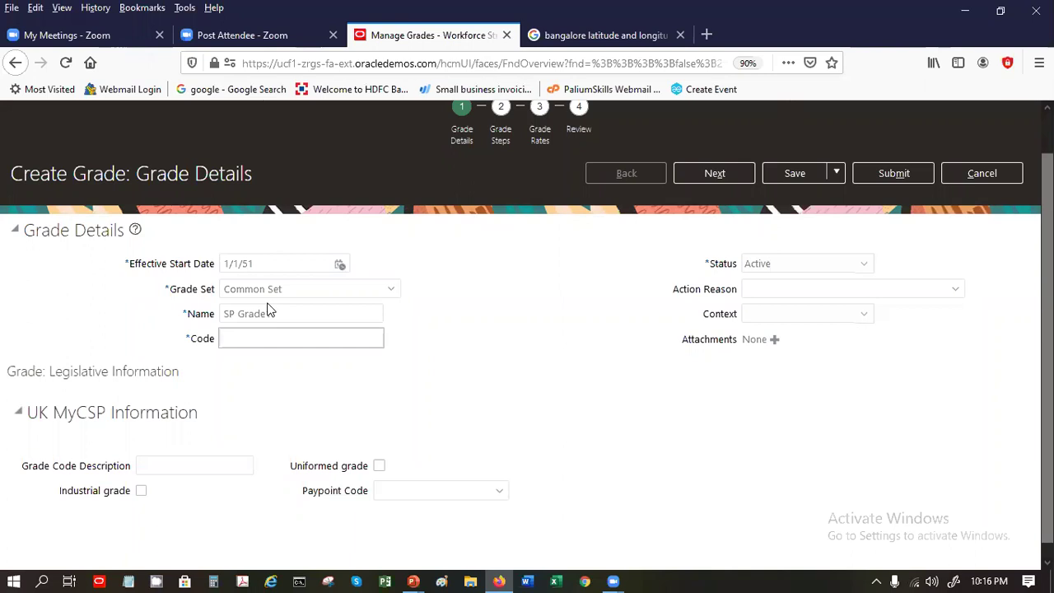
pyautogui.write('rade1')
pyautogui.press('Tab')
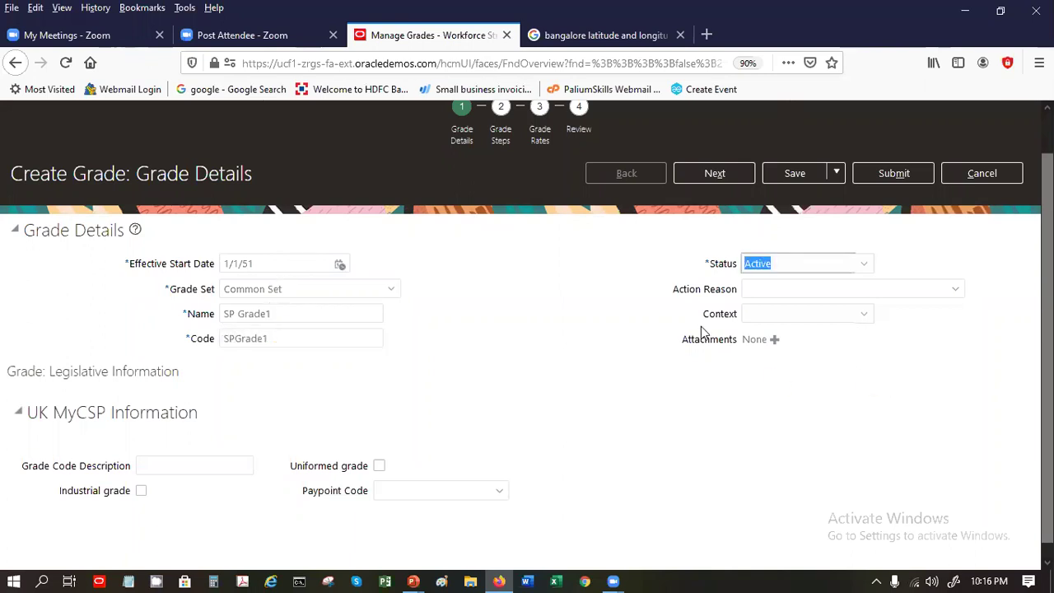
# Step: Continue past the grade steps without adding any, and set the grade rates' Legislative Data Group to IN Legislative Data Group
pyautogui.click(697, 181)
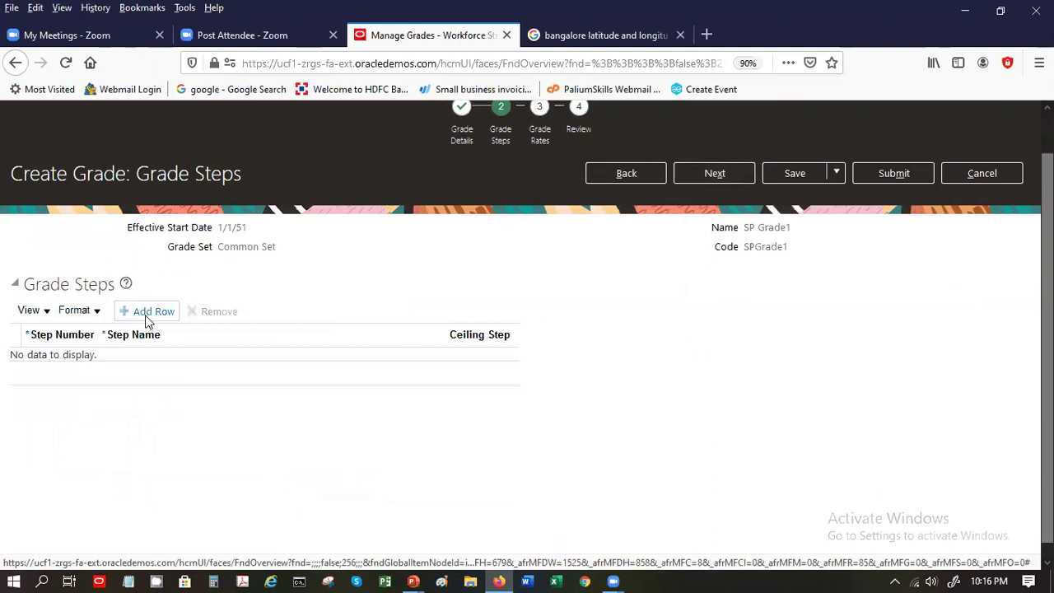
pyautogui.click(706, 177)
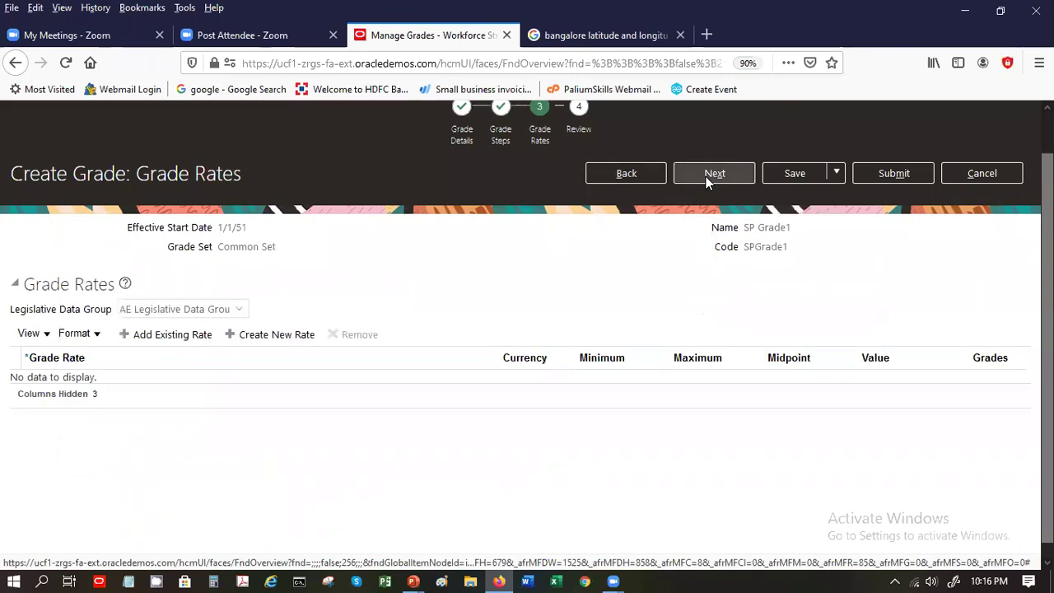
pyautogui.click(211, 314)
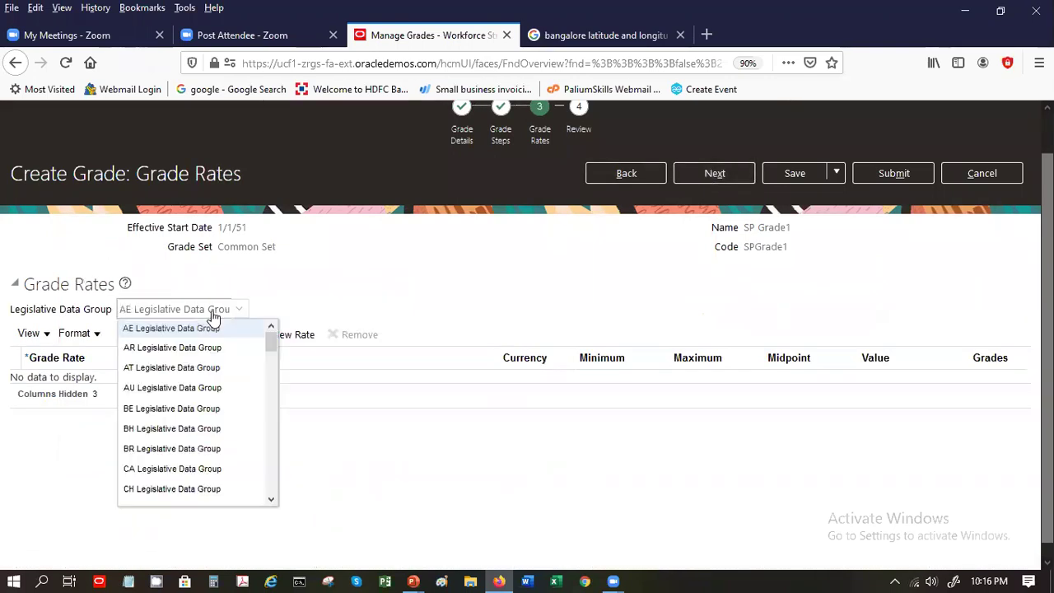
pyautogui.press('i')
pyautogui.press('i')
pyautogui.press('i')
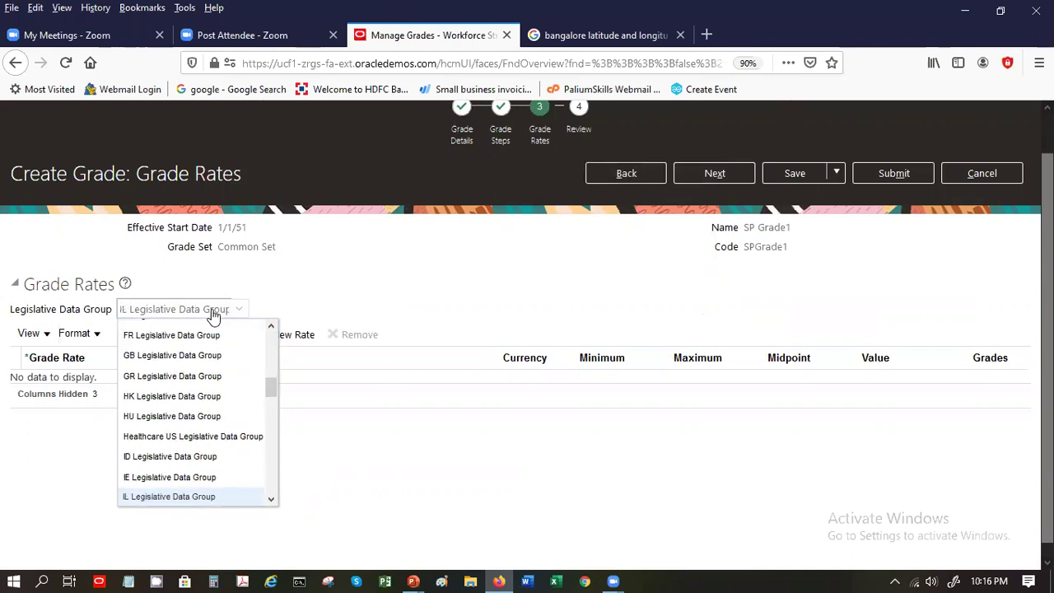
pyautogui.press('i')
pyautogui.press('Return')
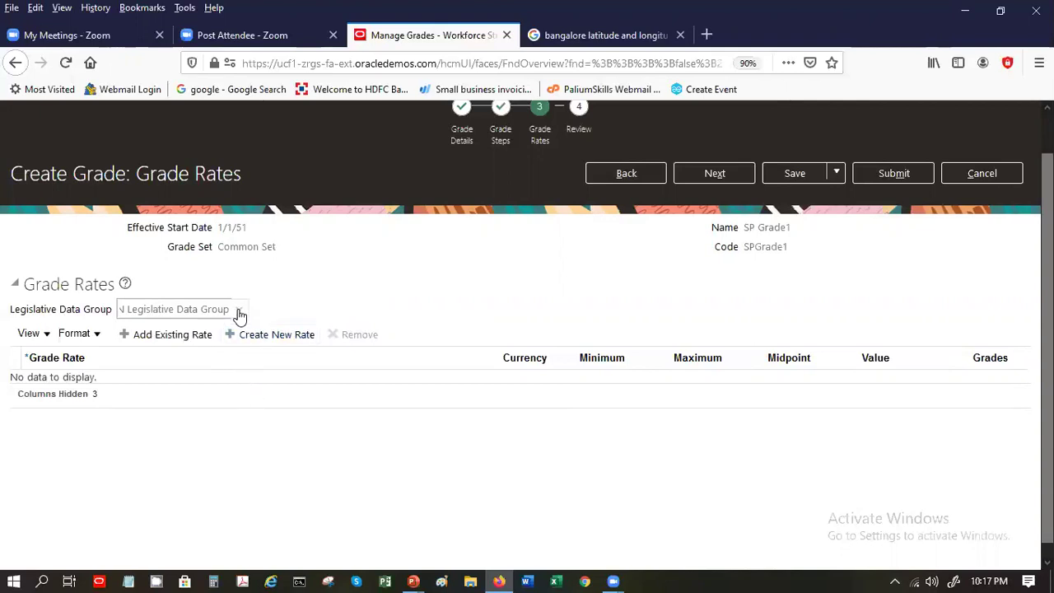
# Step: Try to add an existing grade rate by searching for the name SP, then cancel the search and the grade creation
pyautogui.click(149, 344)
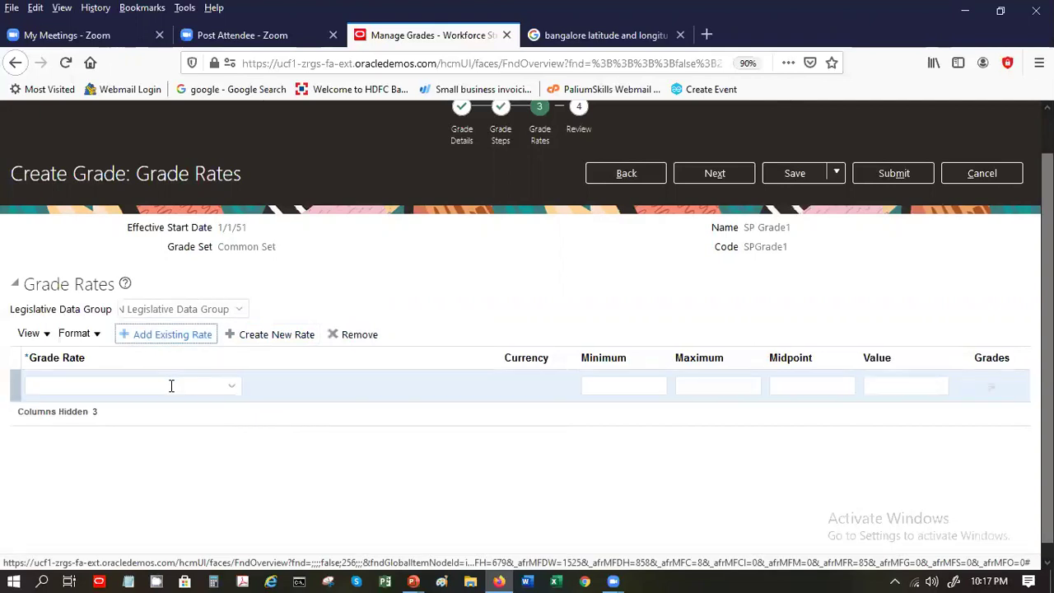
pyautogui.click(235, 389)
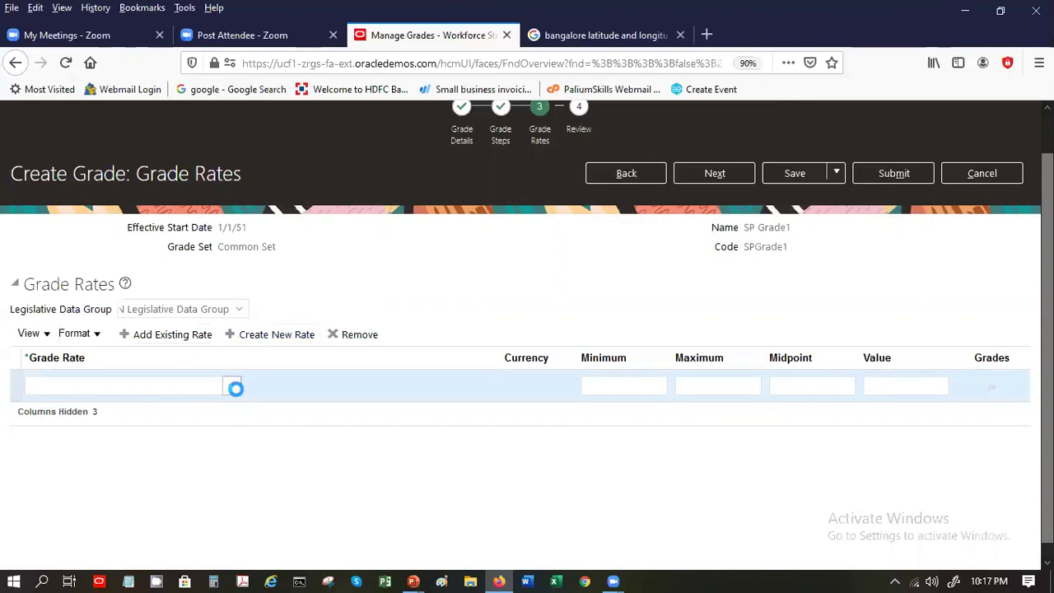
pyautogui.click(46, 409)
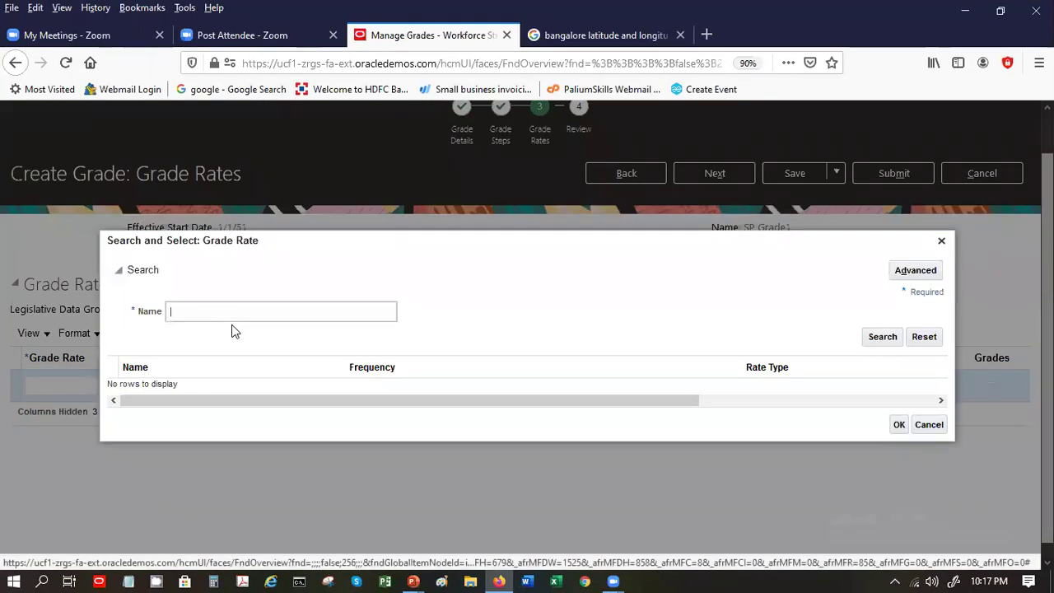
pyautogui.write('SP')
pyautogui.click(877, 336)
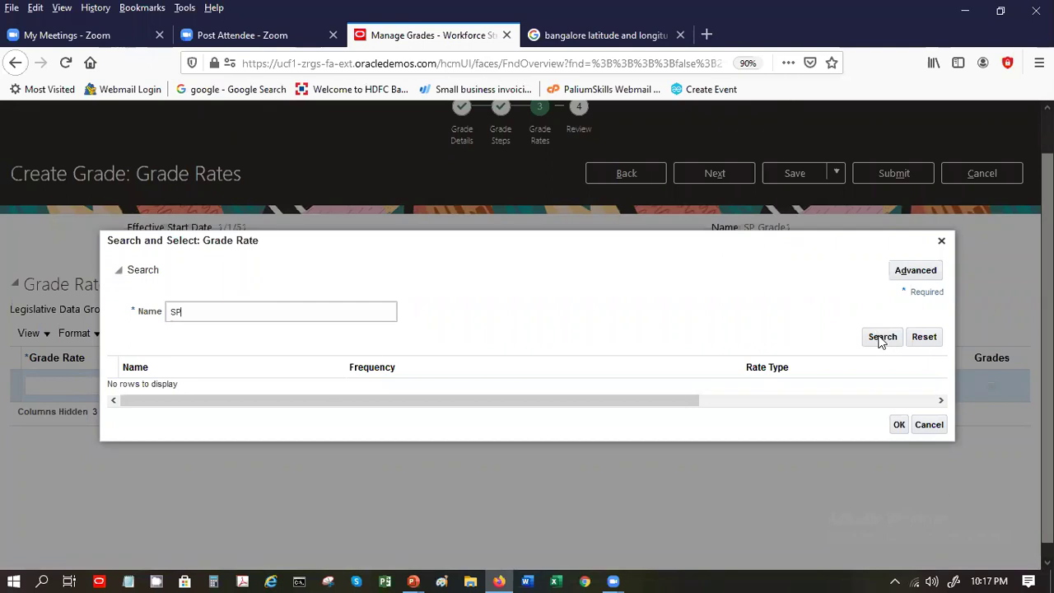
pyautogui.click(880, 337)
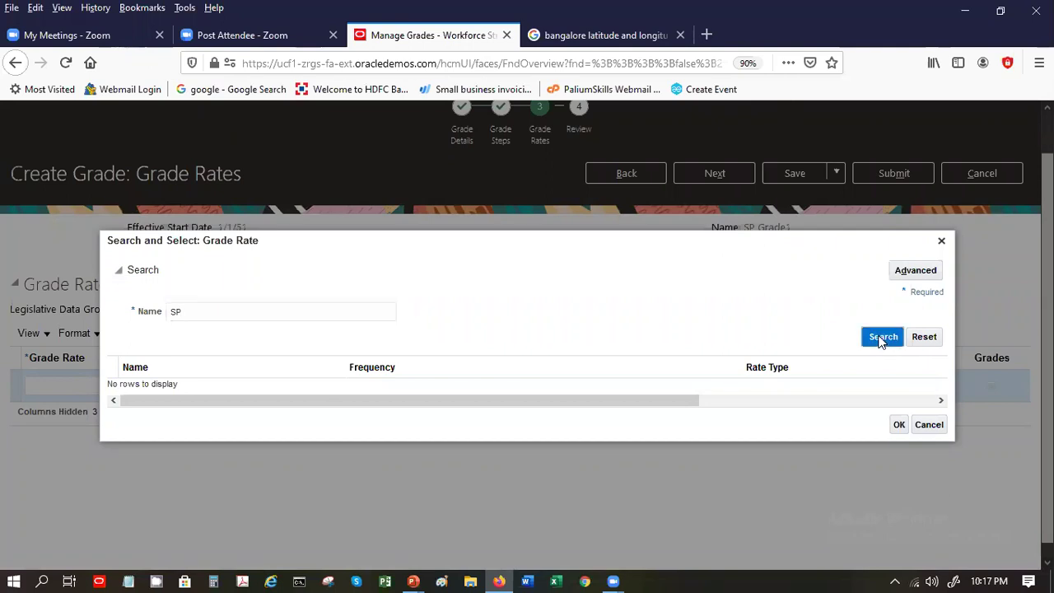
pyautogui.click(929, 425)
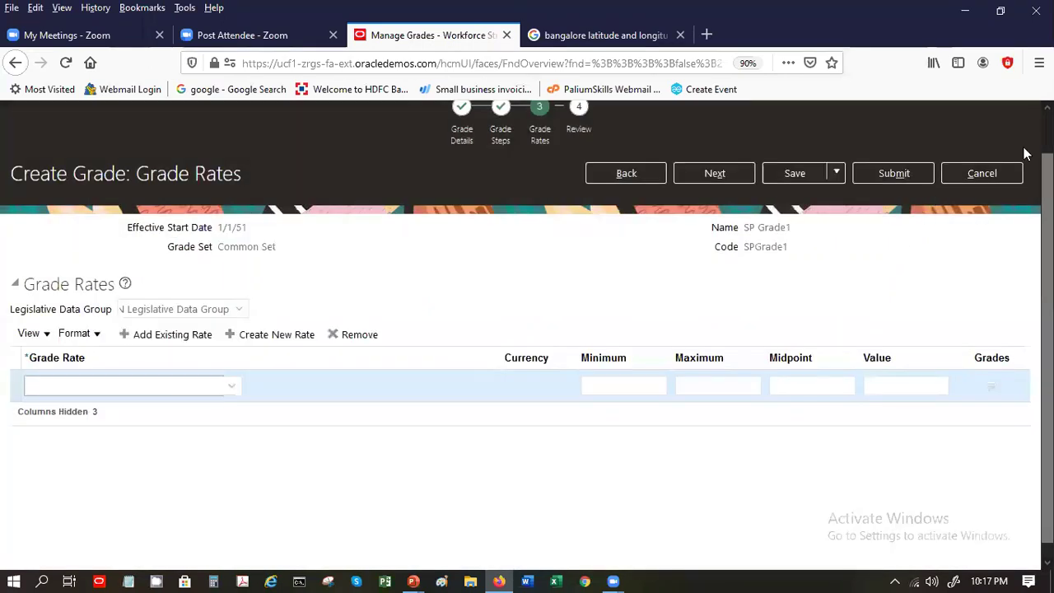
pyautogui.click(1004, 174)
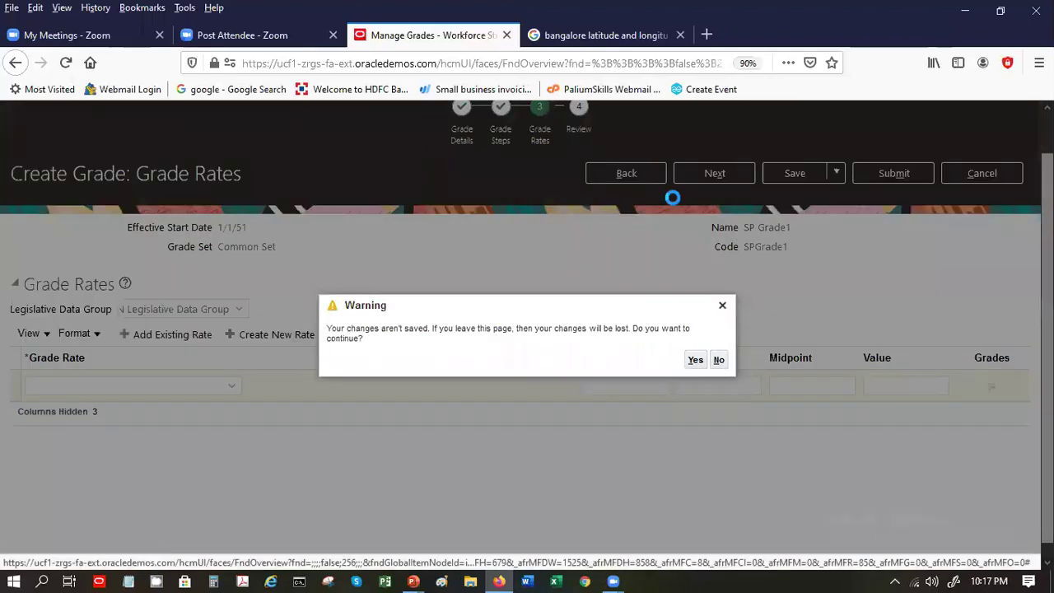
# Step: Dismiss the unsaved changes warning, remove the empty grade rate row, and return to the Grade Details page
pyautogui.press('Return')
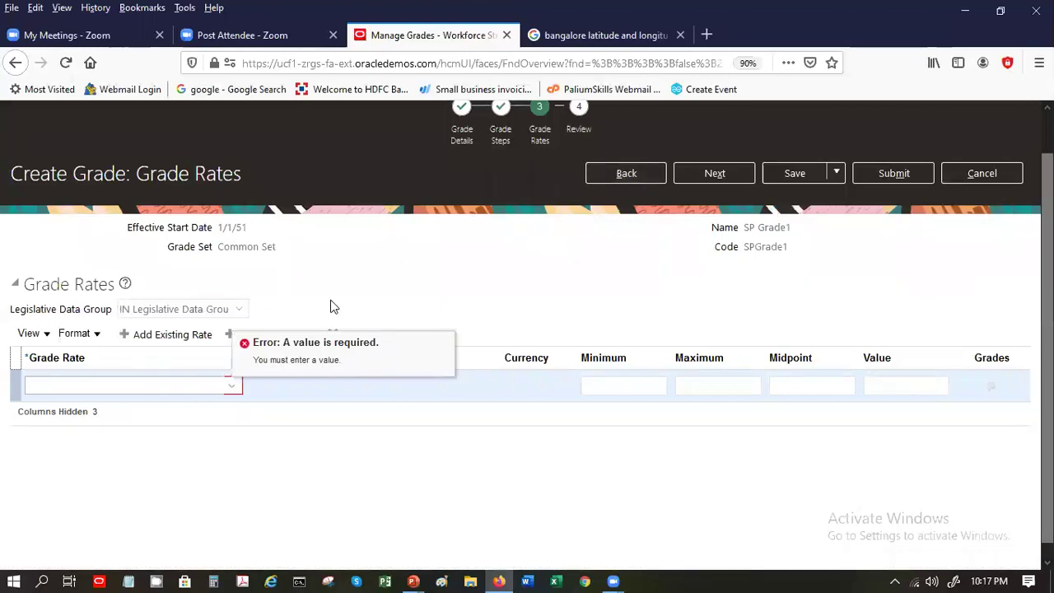
pyautogui.click(352, 334)
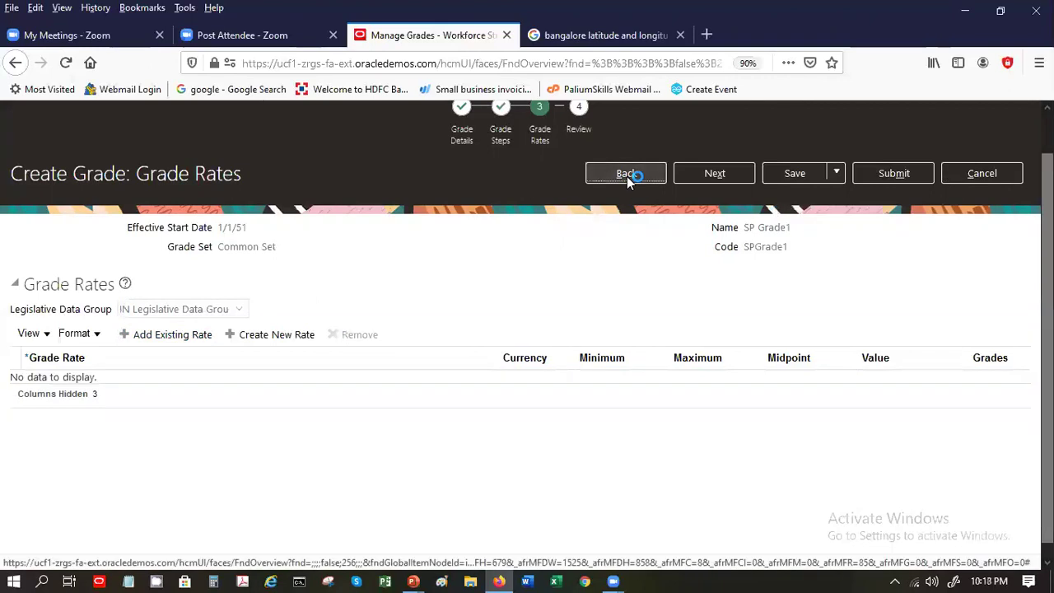
pyautogui.click(627, 174)
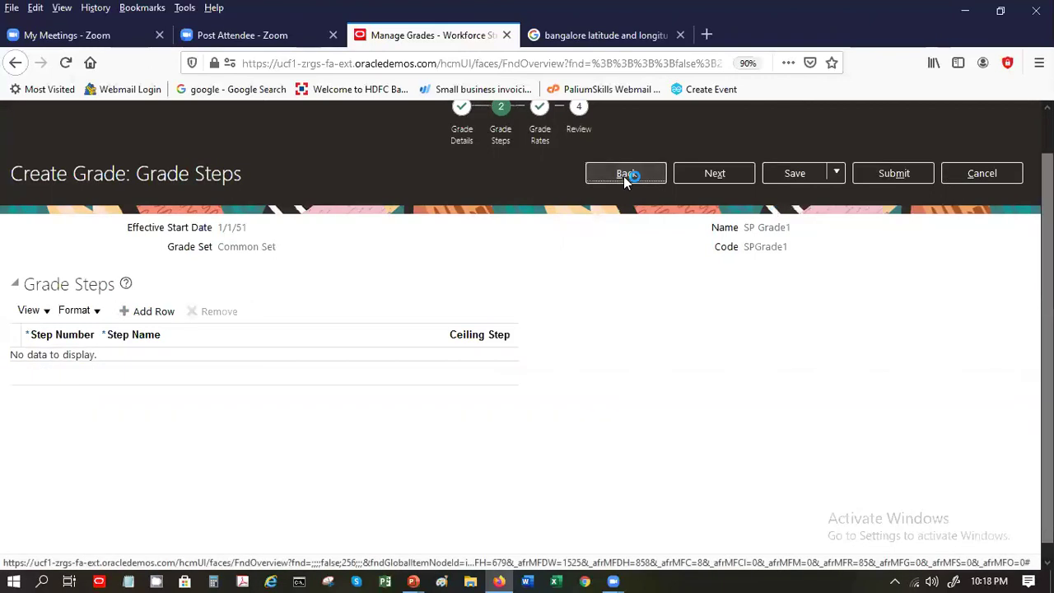
pyautogui.click(622, 176)
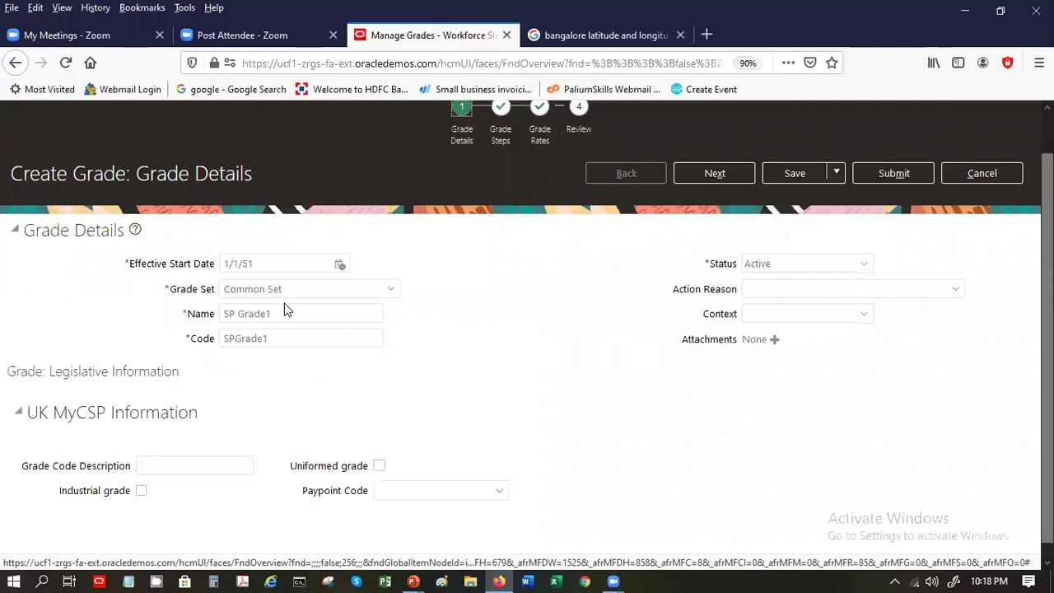
# Step: Save the SP Grade1 details and advance past Grade Steps to the Grade Rates page
pyautogui.click(789, 178)
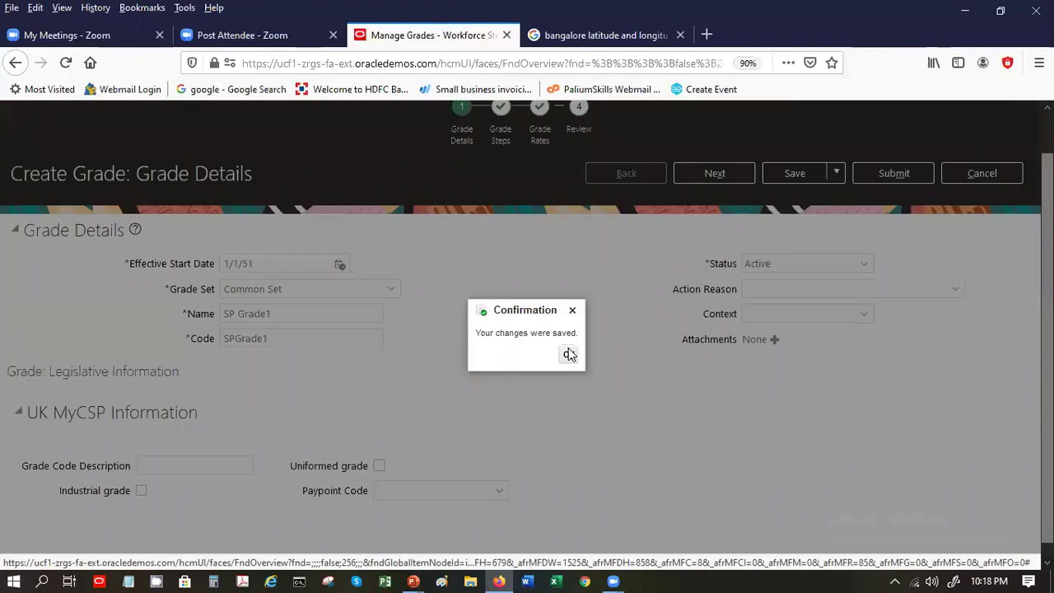
pyautogui.click(569, 354)
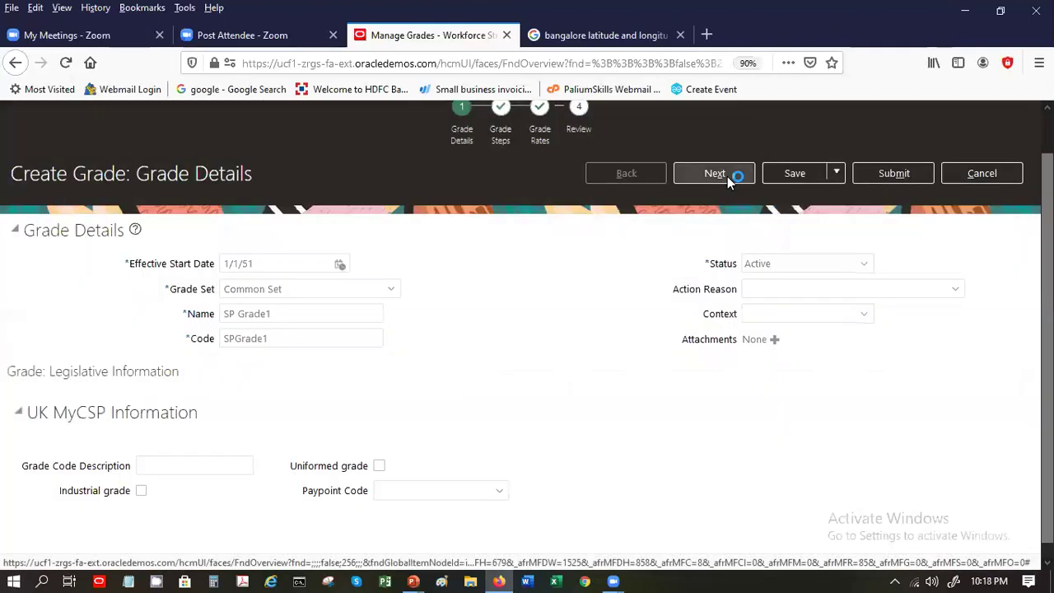
pyautogui.click(727, 176)
pyautogui.click(729, 176)
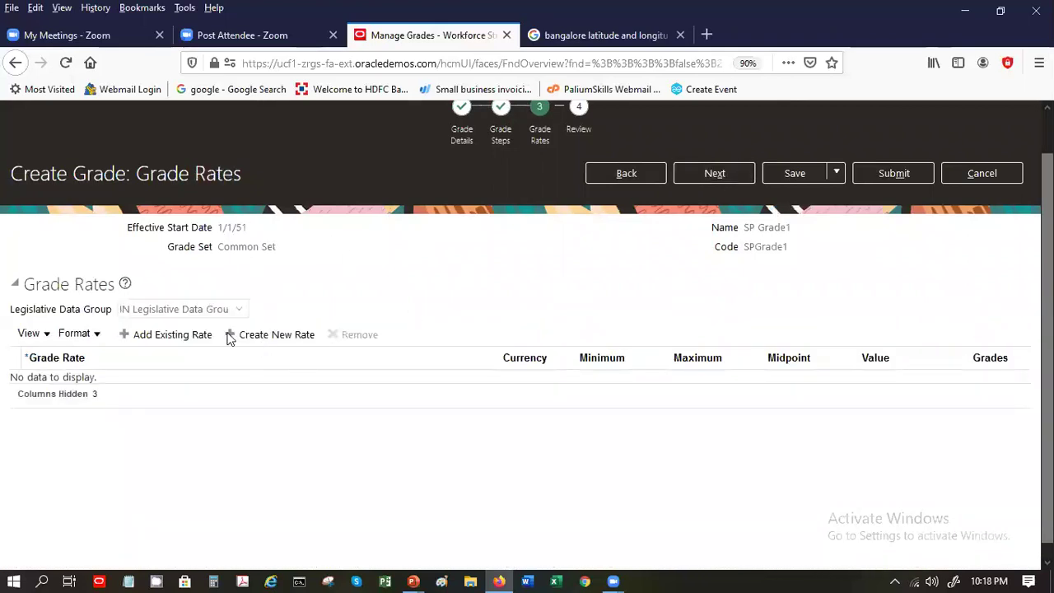
# Step: Try to add an existing grade rate by searching for SP in the IN Legislative Data Group, and remove the empty row
pyautogui.click(186, 335)
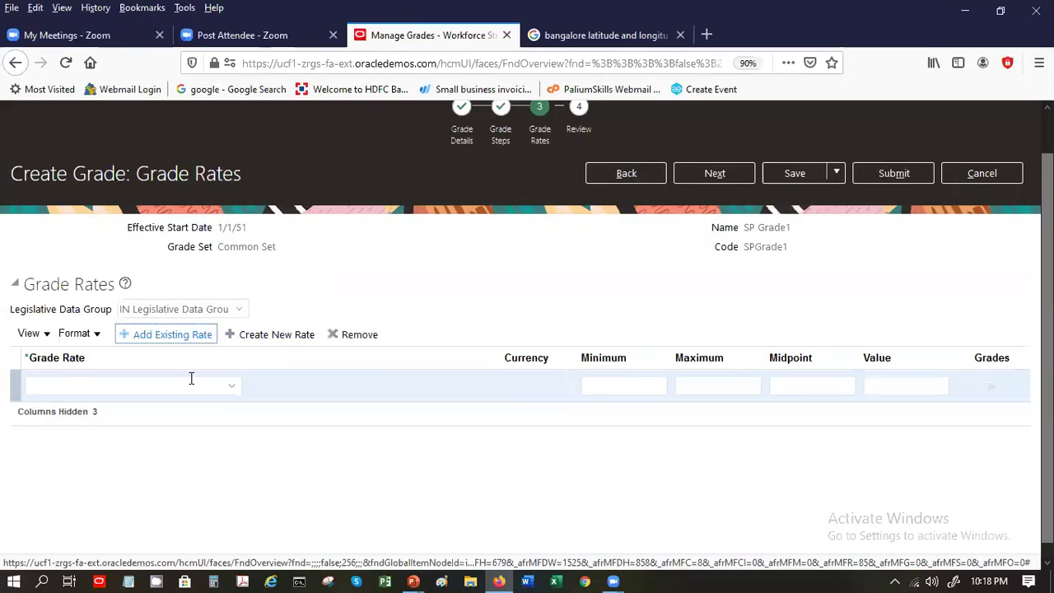
pyautogui.click(227, 387)
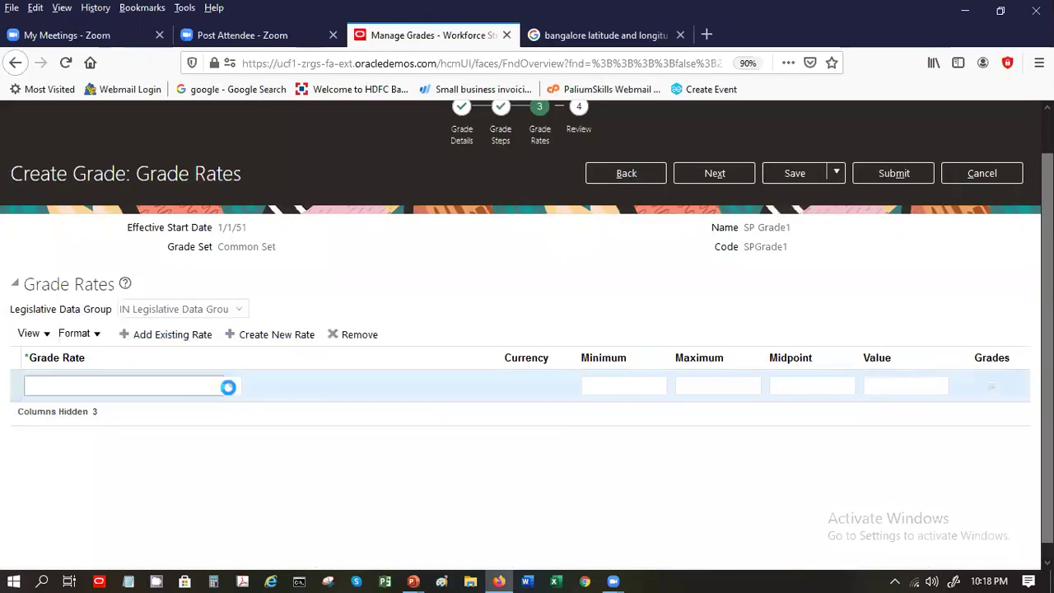
pyautogui.click(231, 388)
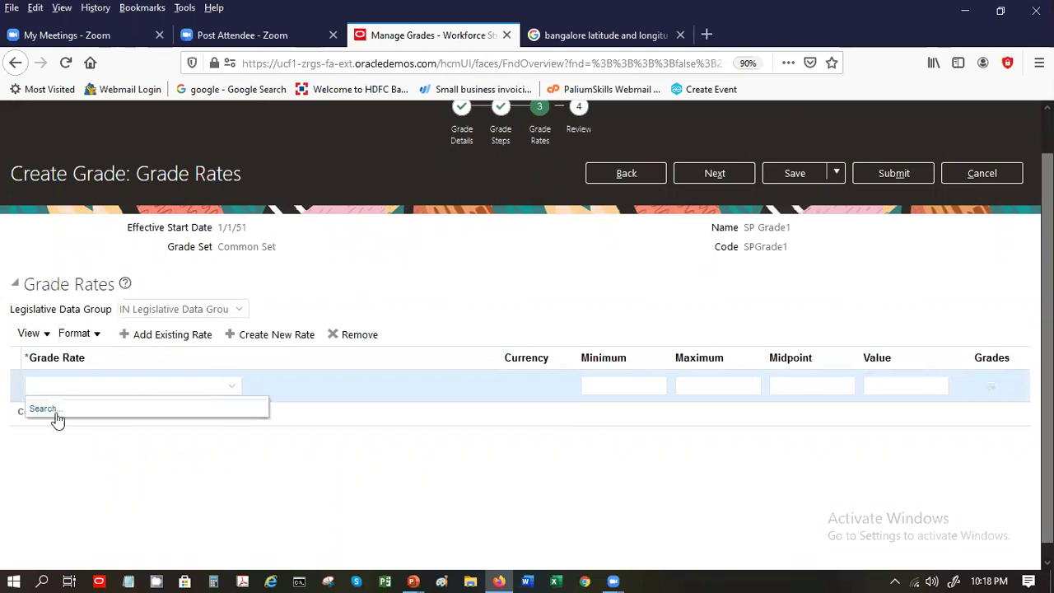
pyautogui.click(45, 409)
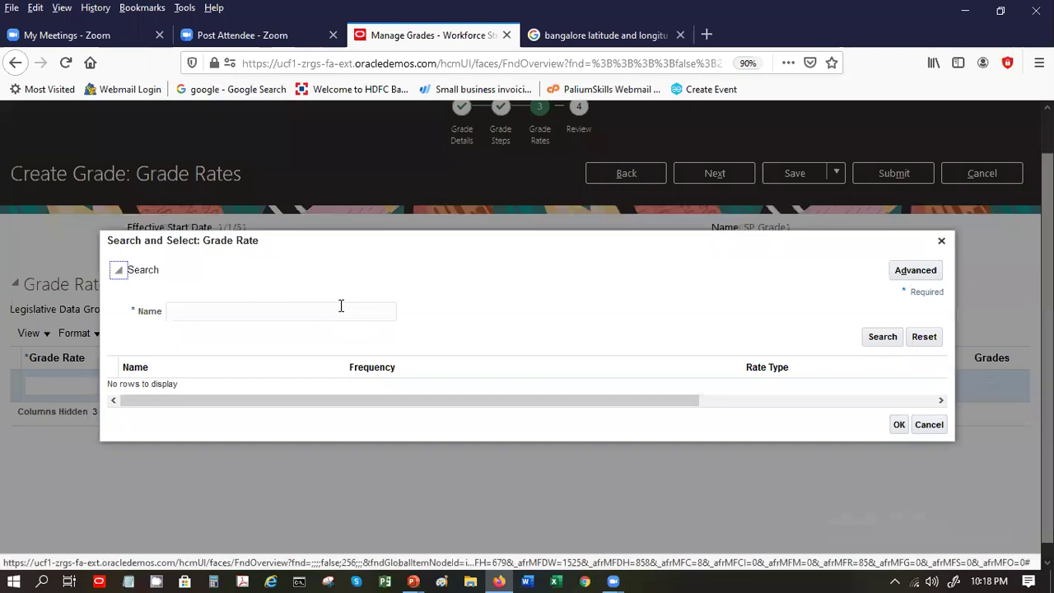
pyautogui.click(341, 310)
pyautogui.write('SP')
pyautogui.click(890, 337)
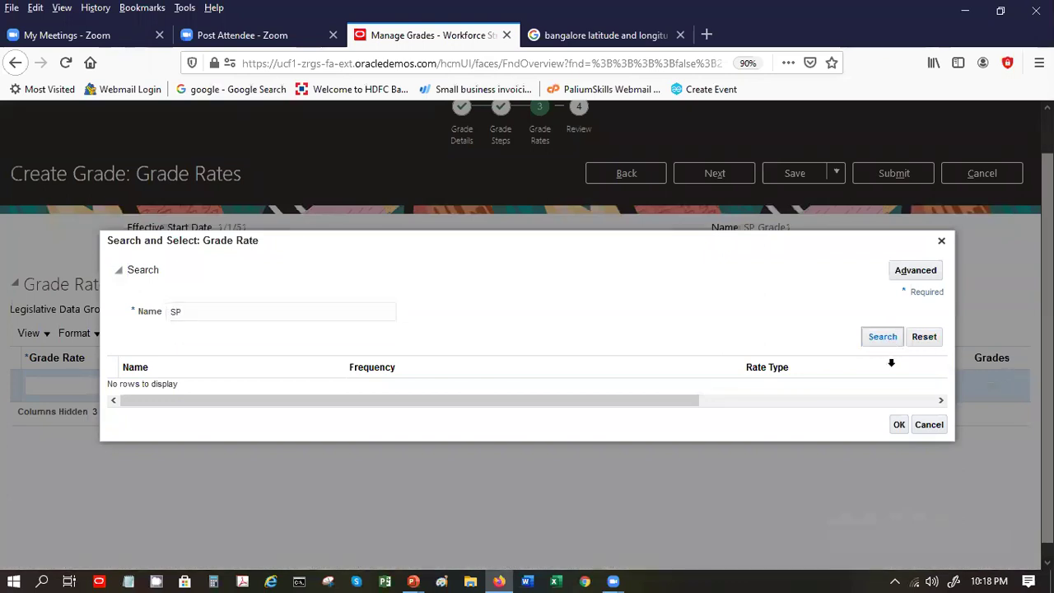
pyautogui.click(933, 424)
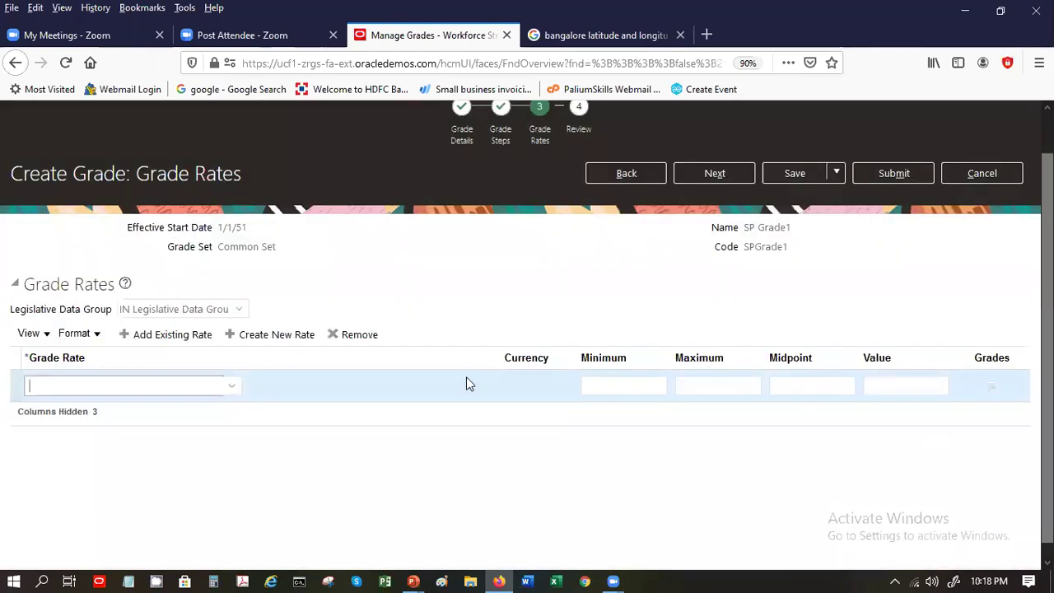
pyautogui.click(371, 335)
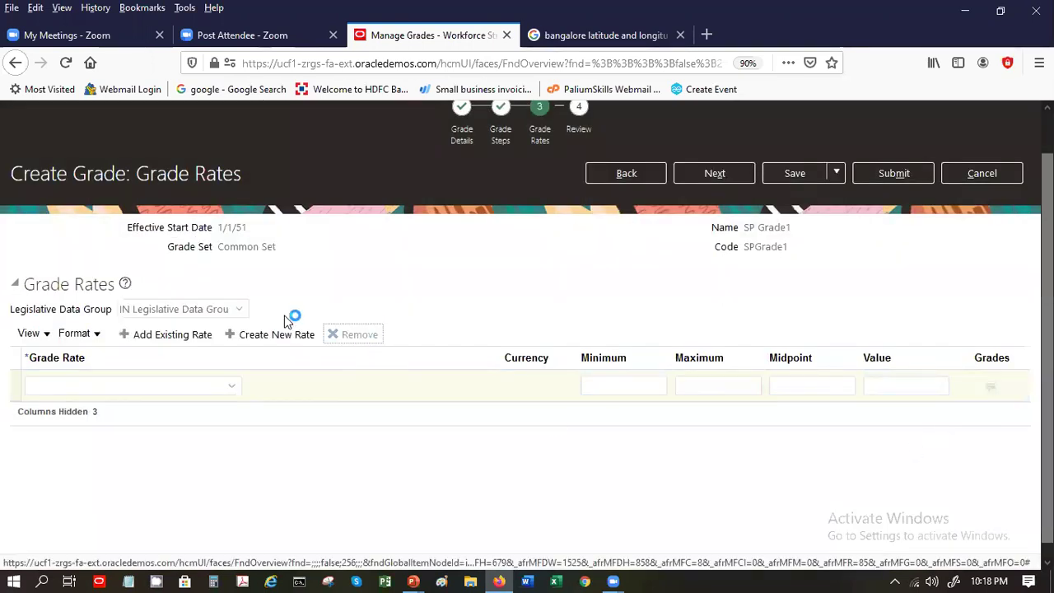
# Step: Set the legislative data group to US Legislative Data Group and add a row for an existing grade rate
pyautogui.click(239, 310)
pyautogui.moveTo(272, 383); pyautogui.dragTo(265, 320)
pyautogui.press('u')
pyautogui.press('s')
pyautogui.press('Return')
pyautogui.click(192, 337)
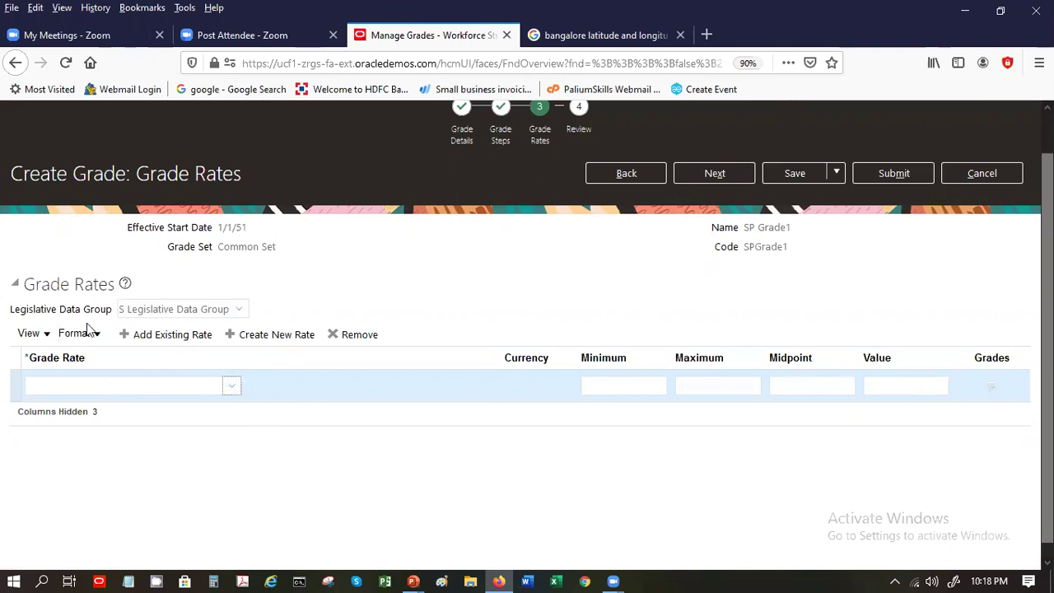
# Step: Open the grade rate search for the new row and search for names starting with SP
pyautogui.click(175, 335)
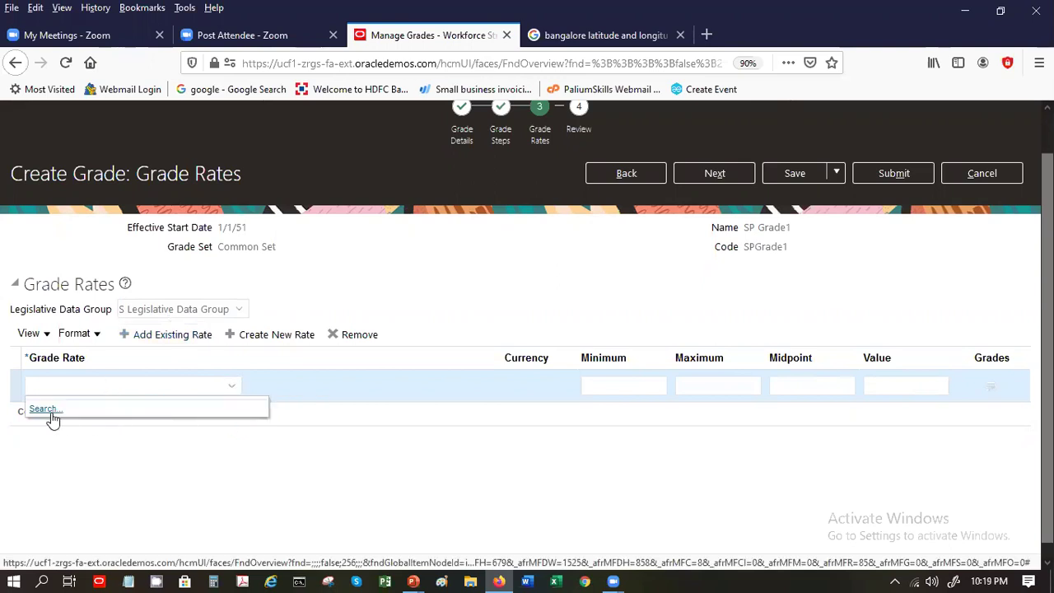
pyautogui.click(47, 409)
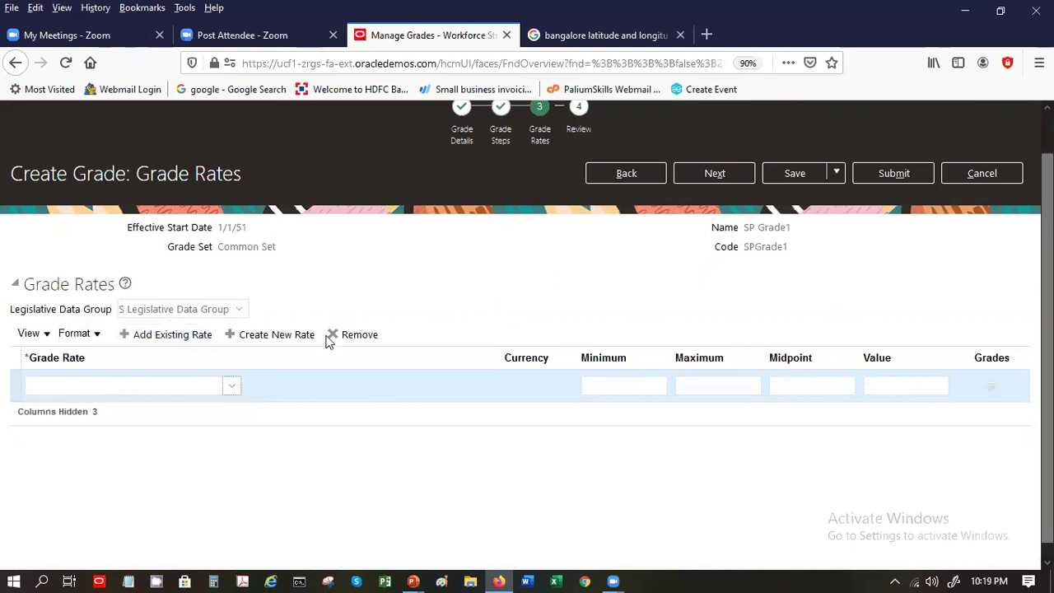
pyautogui.click(293, 313)
pyautogui.write('SP')
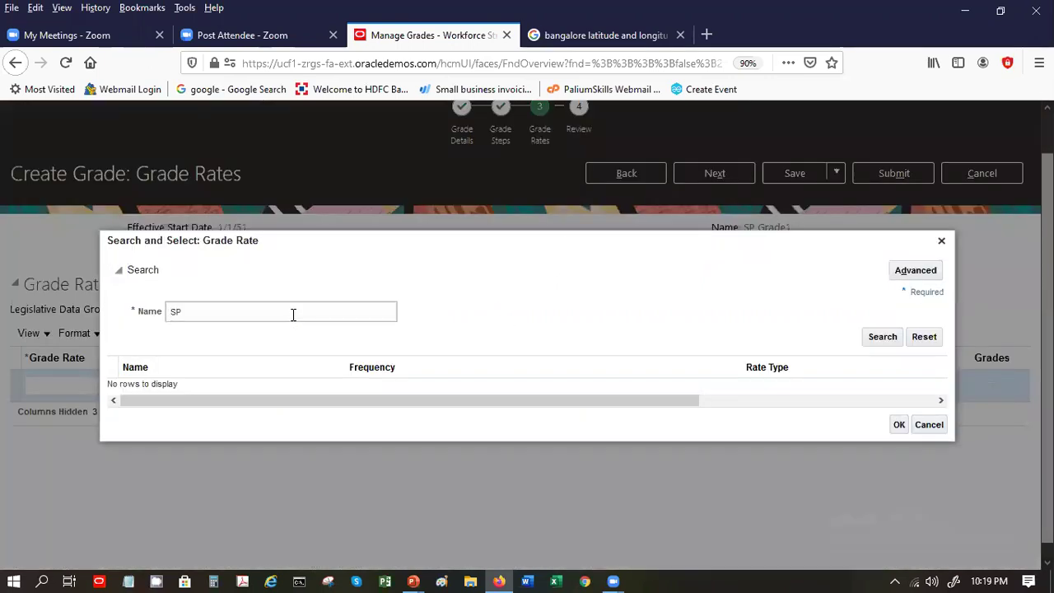
pyautogui.click(896, 336)
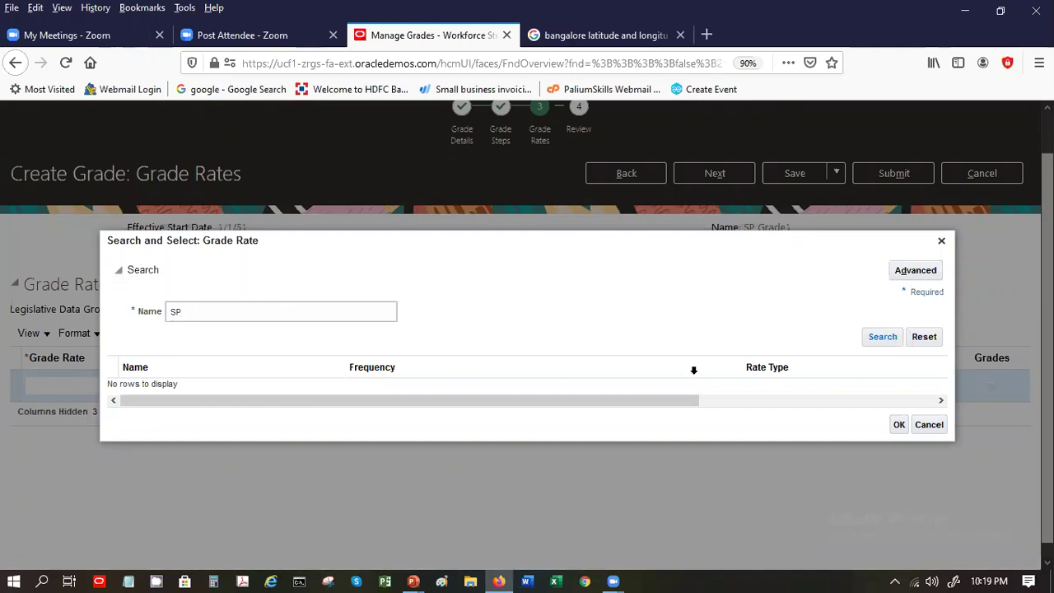
# Step: Replace the search name with Admin and search the grade rates again
pyautogui.doubleClick(270, 310)
pyautogui.write('Grade')
pyautogui.hotkey('ctrl', 'a')
pyautogui.write('Admin')
pyautogui.click(882, 338)
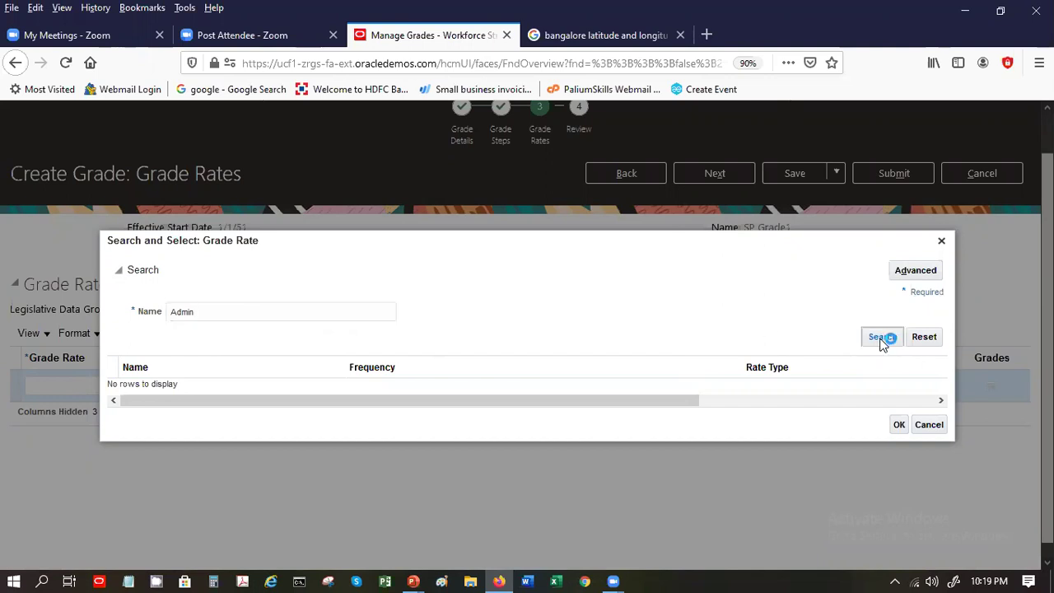
# Step: Search the grade rates for US and select US Hourly Grade Rate for the row
pyautogui.doubleClick(204, 312)
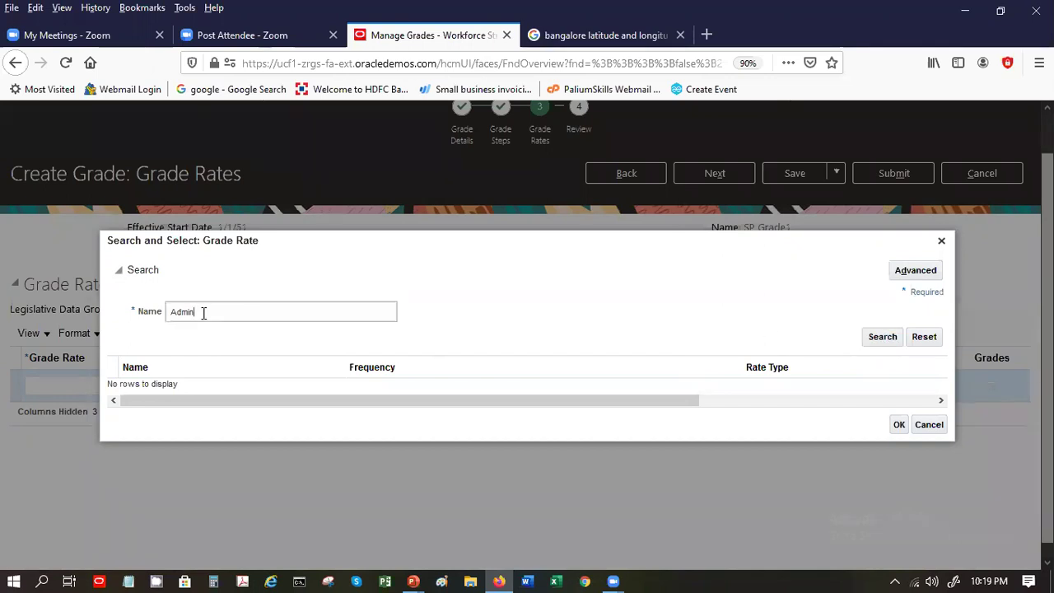
pyautogui.press('BackSpace')
pyautogui.click(882, 336)
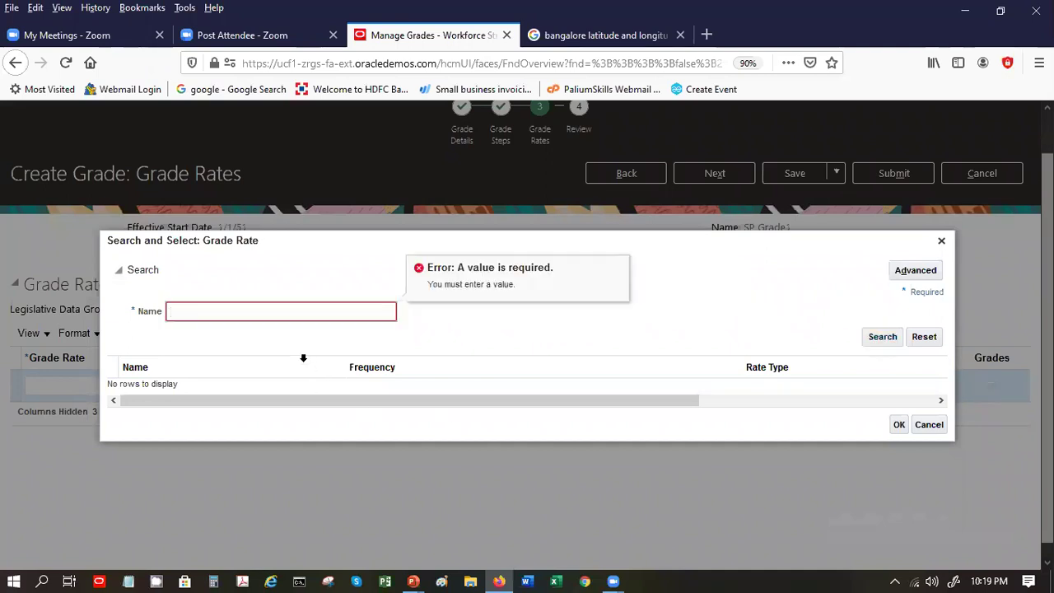
pyautogui.click(289, 317)
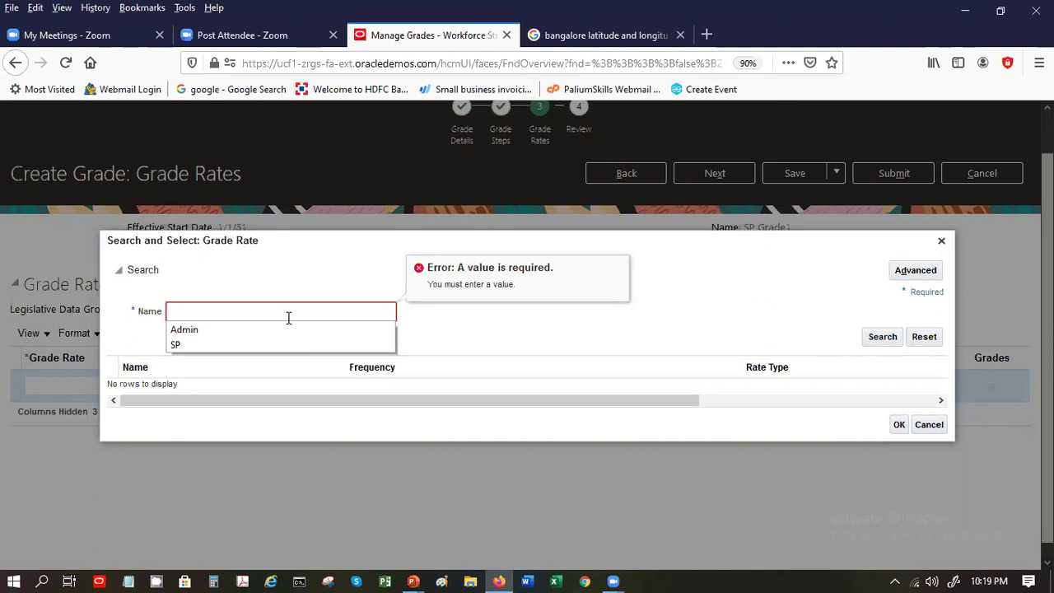
pyautogui.write('K')
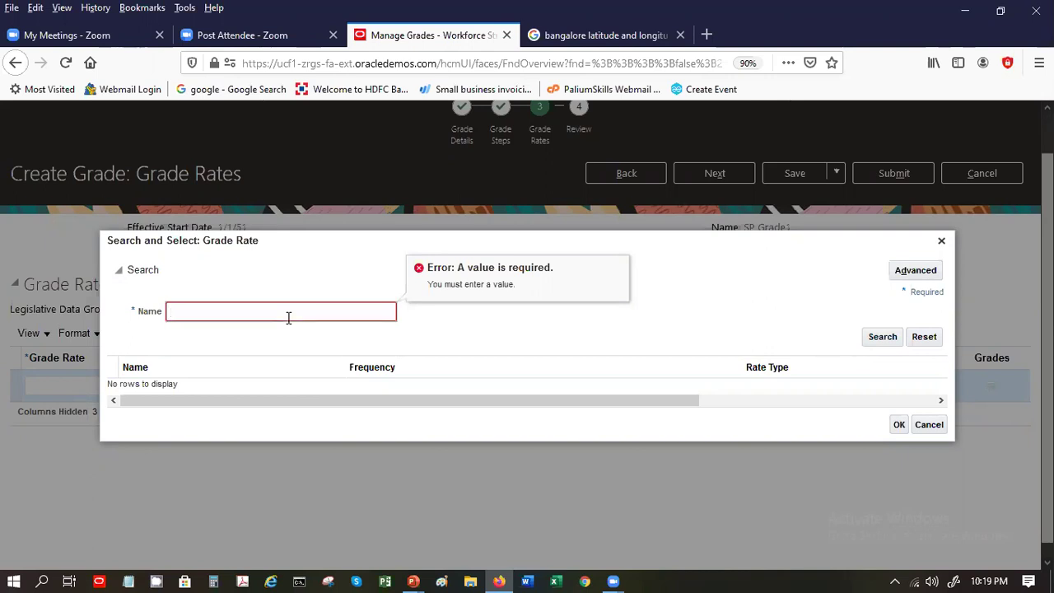
pyautogui.write('US')
pyautogui.click(882, 338)
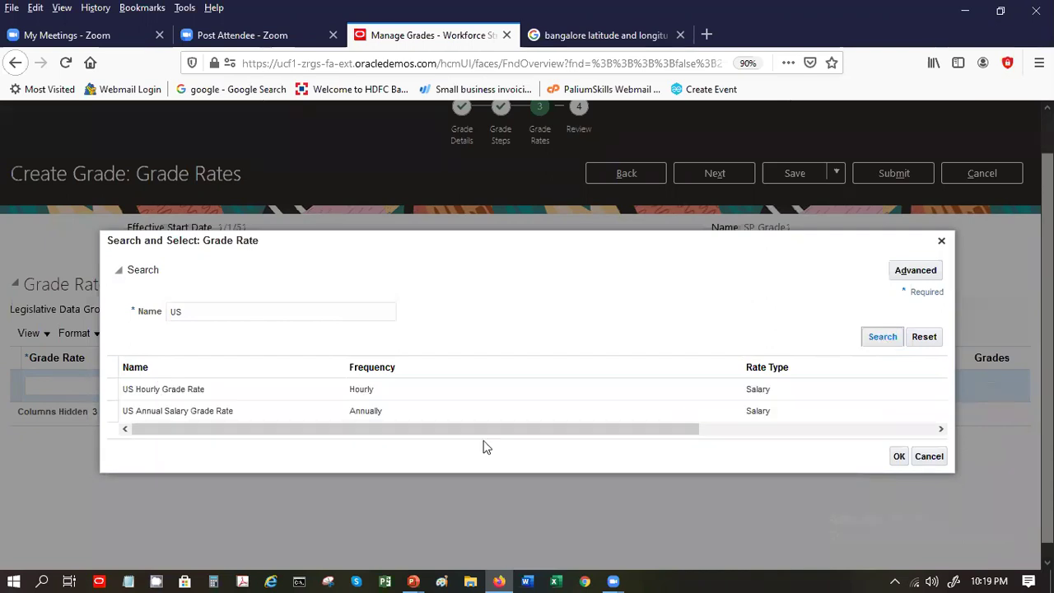
pyautogui.click(261, 395)
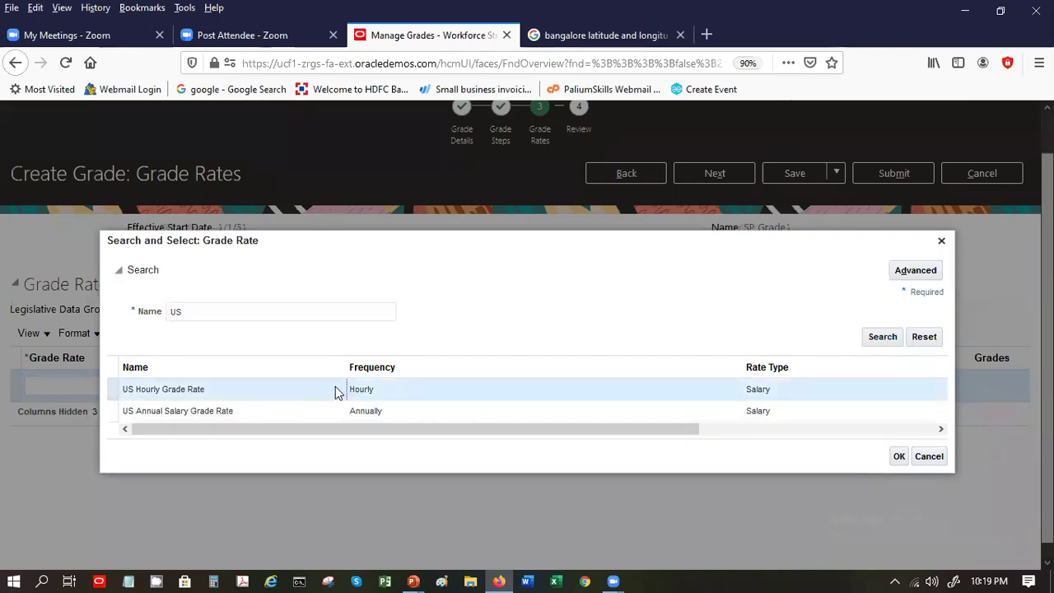
pyautogui.click(898, 456)
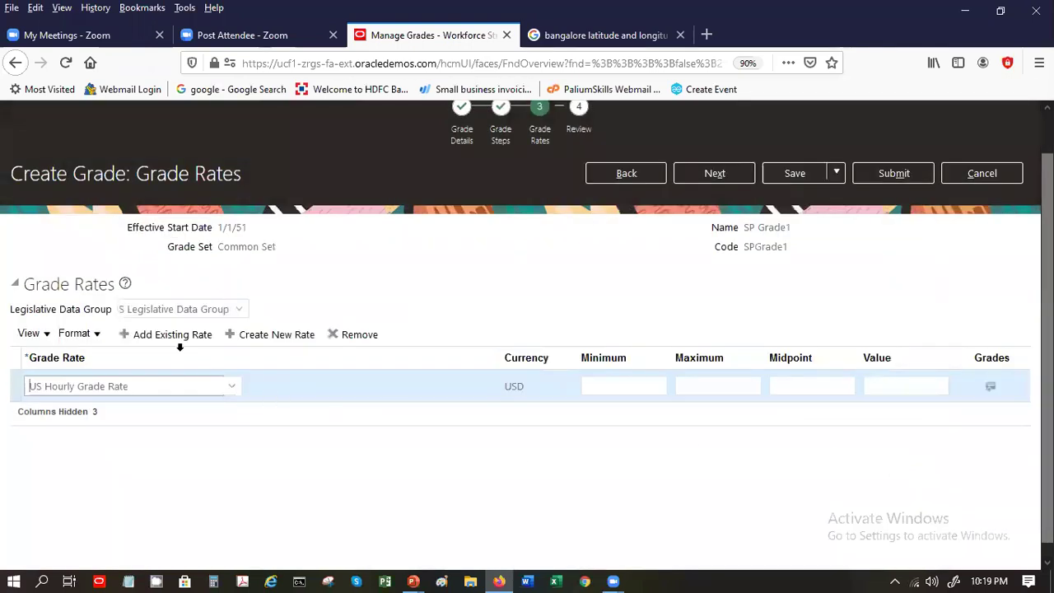
# Step: Set the US Hourly Grade Rate's minimum to 10000 and its maximum to 150000
pyautogui.click(608, 387)
pyautogui.write('10000')
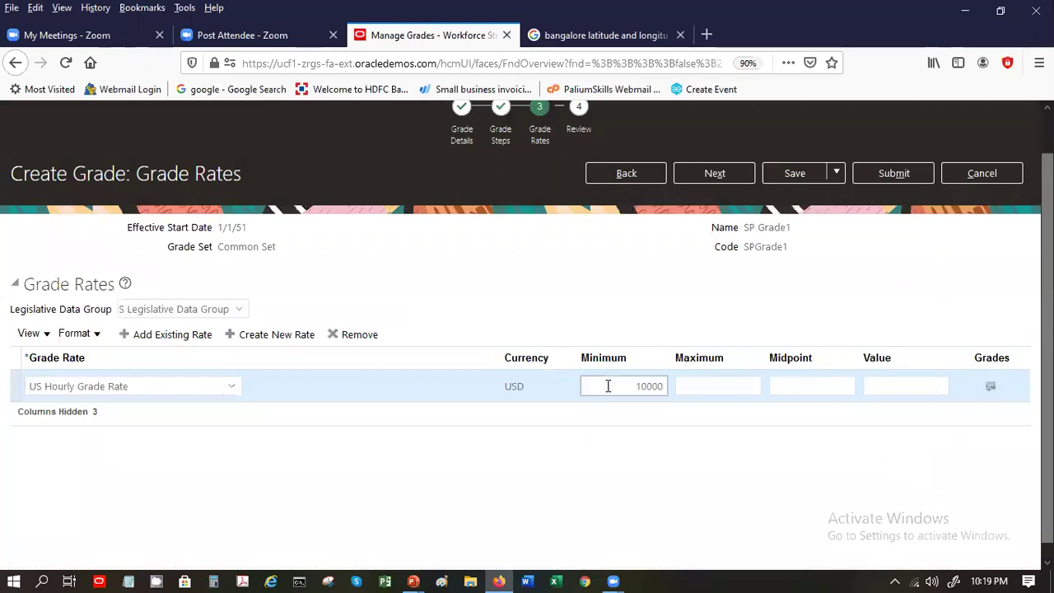
pyautogui.press('Tab')
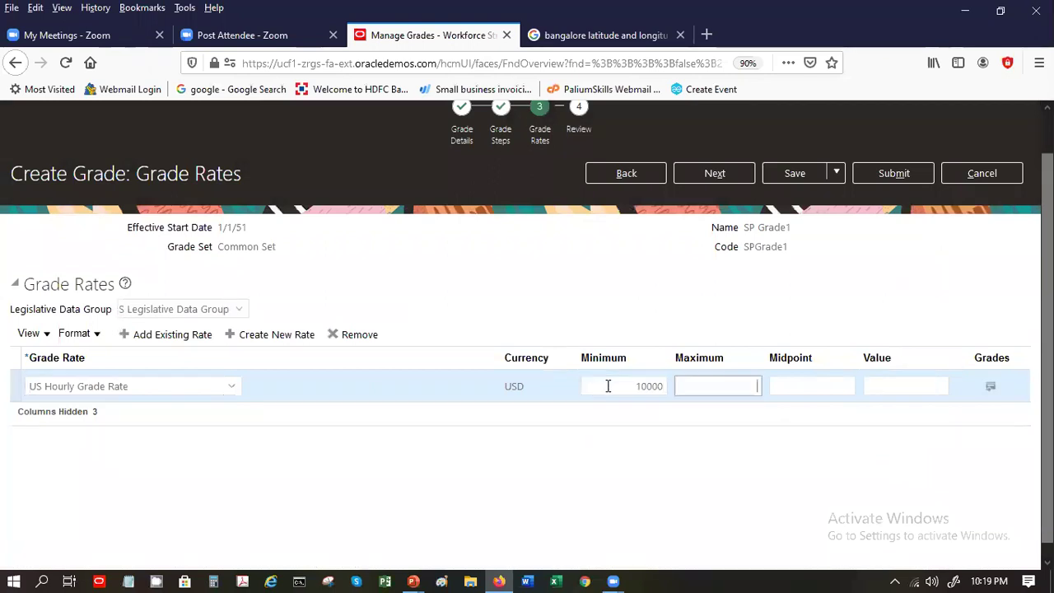
pyautogui.write('150000')
pyautogui.press('Tab')
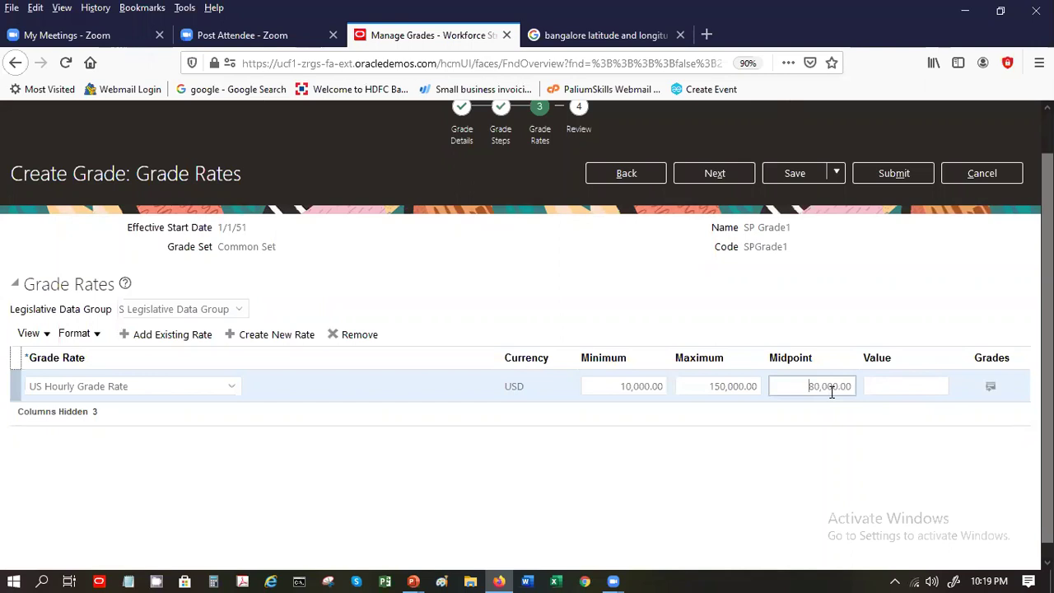
# Step: Correct the US Hourly Grade Rate's maximum to 15,000.00
pyautogui.click(736, 387)
pyautogui.press('BackSpace')
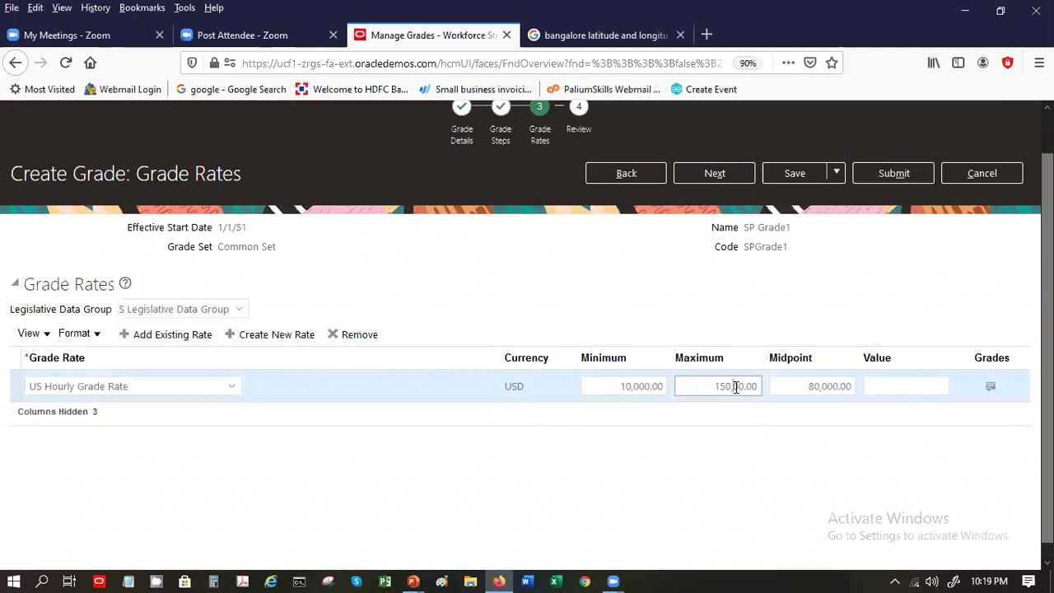
pyautogui.press('Tab')
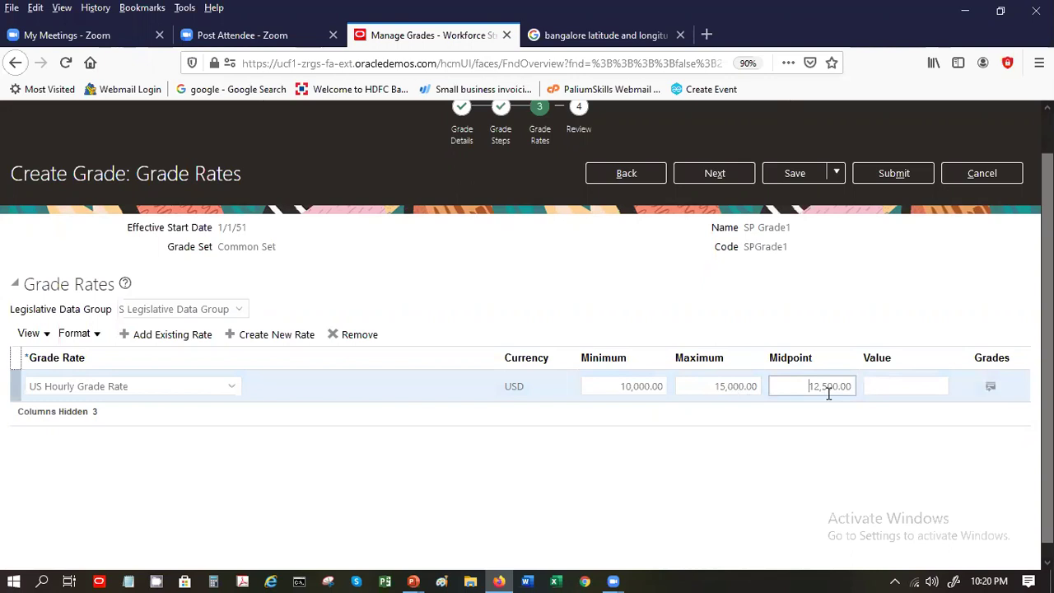
# Step: Open the grades list of the US Hourly Grade Rate and filter it by grade SP
pyautogui.click(992, 389)
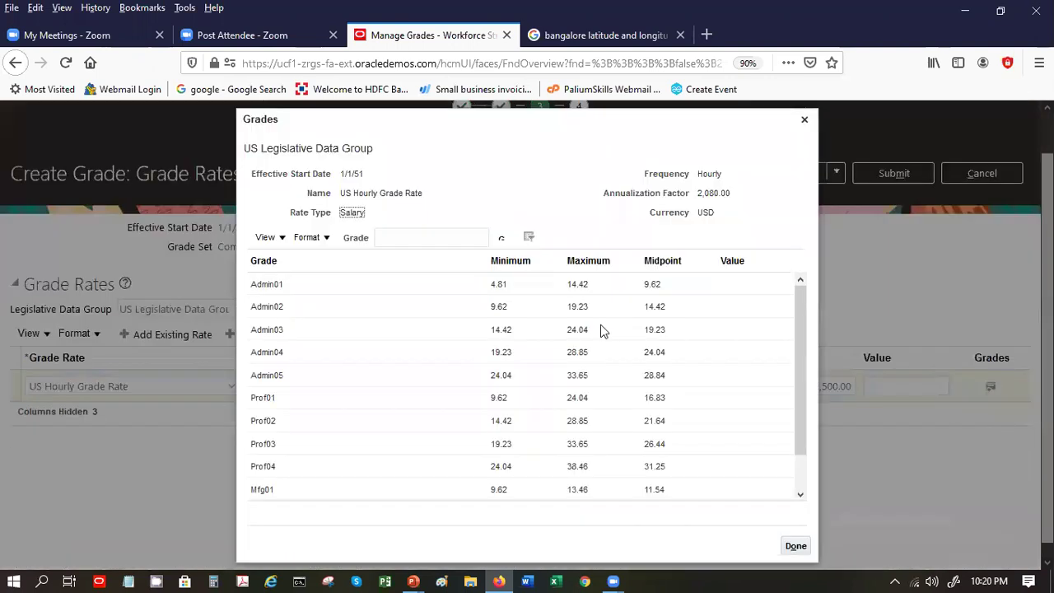
pyautogui.click(440, 237)
pyautogui.write('SP')
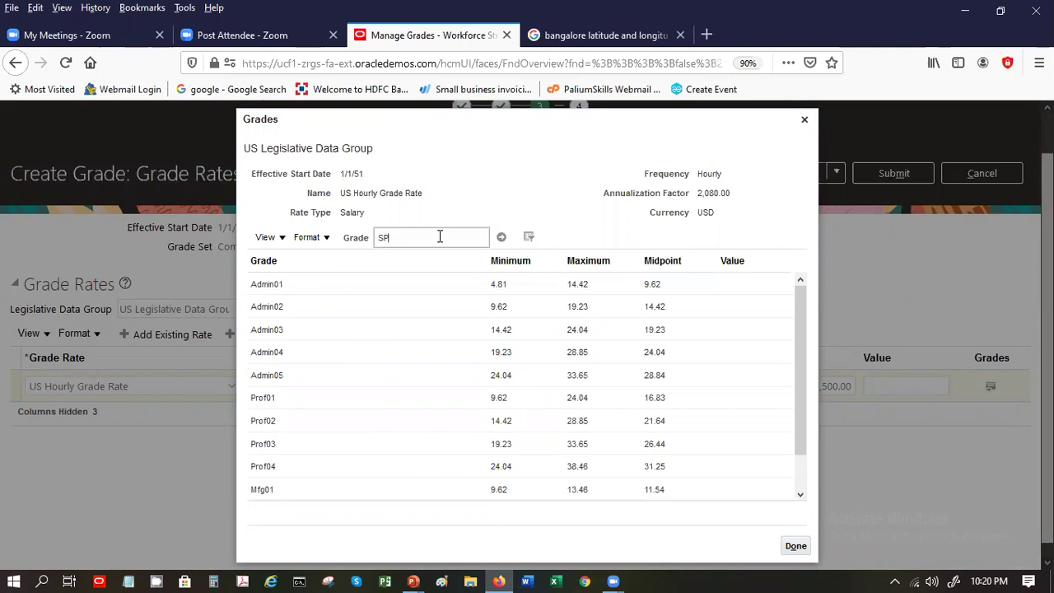
pyautogui.click(502, 238)
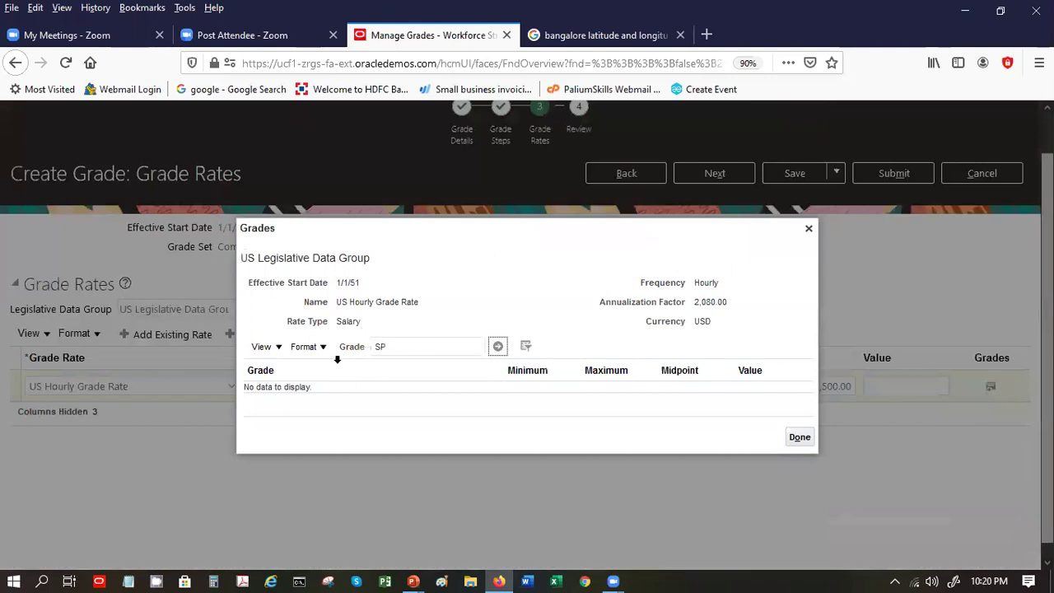
# Step: Clear the SP filter in the US Hourly Grade Rate's grades list and examine the minimum and maximum rates of all grades
pyautogui.click(402, 354)
pyautogui.press('BackSpace')
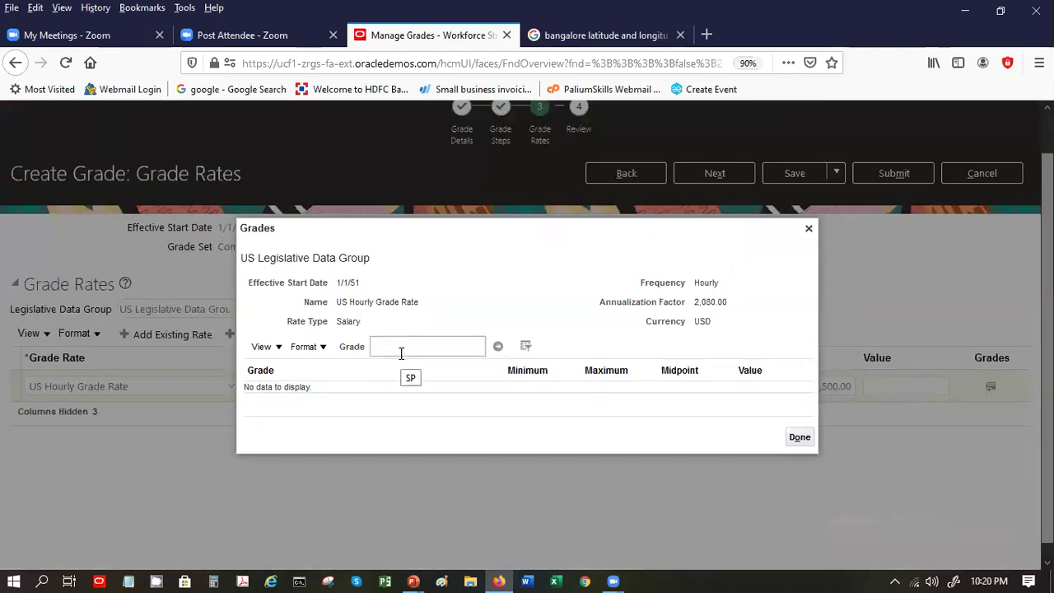
pyautogui.click(499, 347)
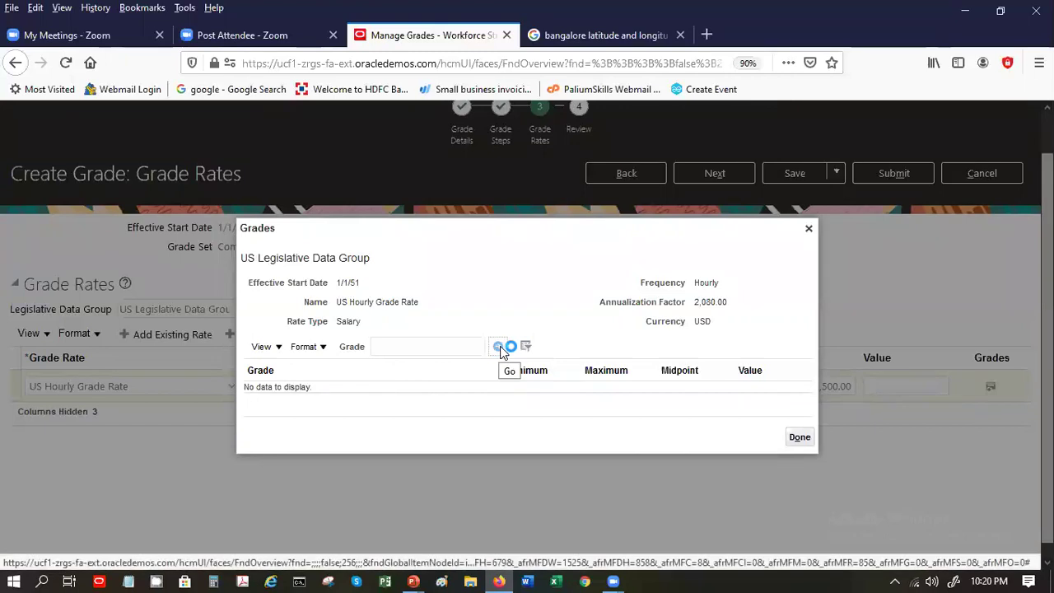
pyautogui.moveTo(798, 347); pyautogui.dragTo(802, 425)
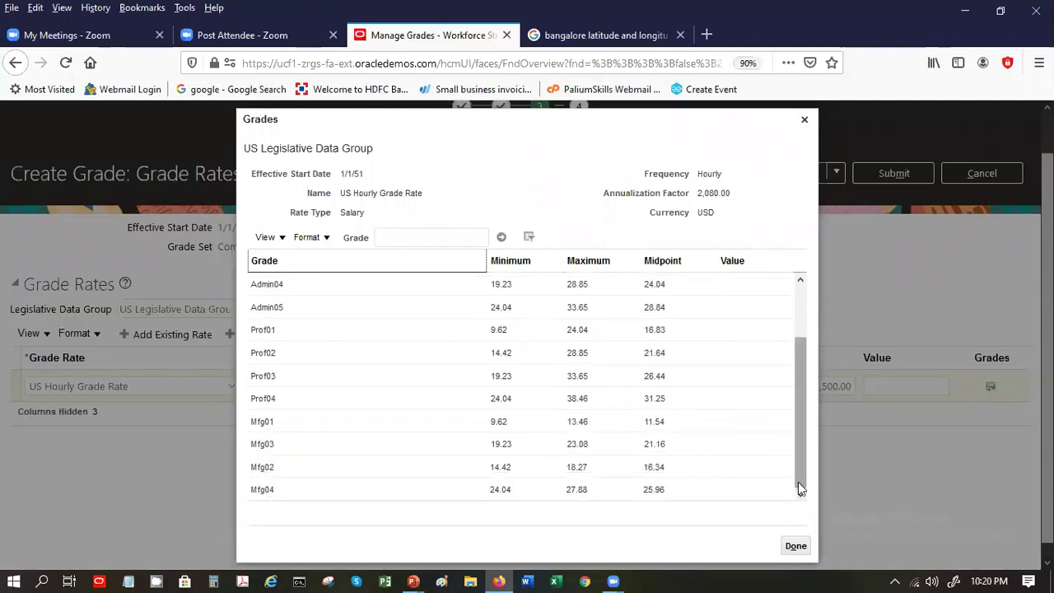
pyautogui.click(800, 494)
pyautogui.click(801, 494)
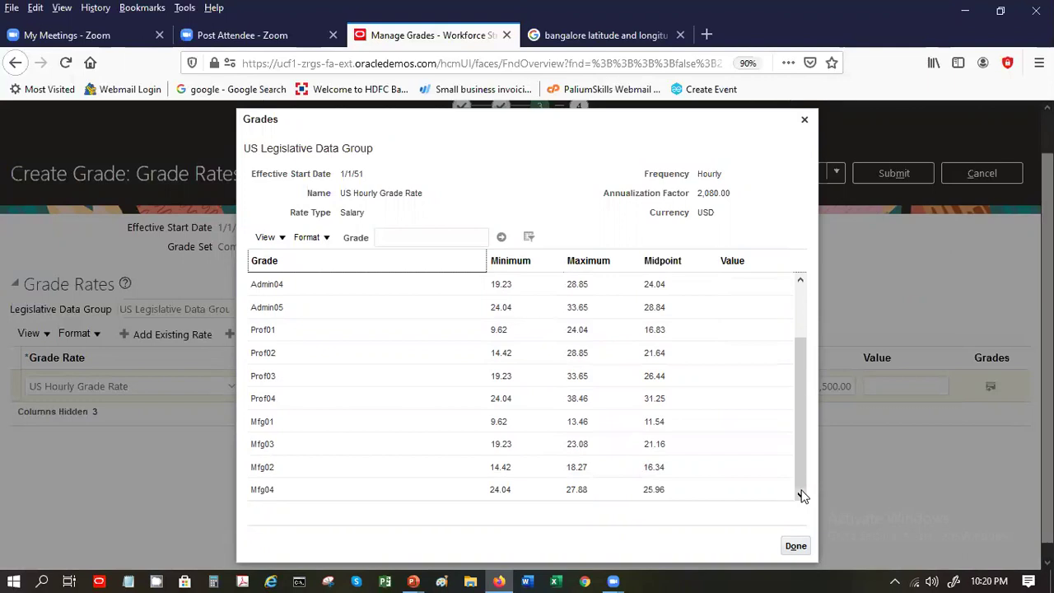
pyautogui.click(798, 293)
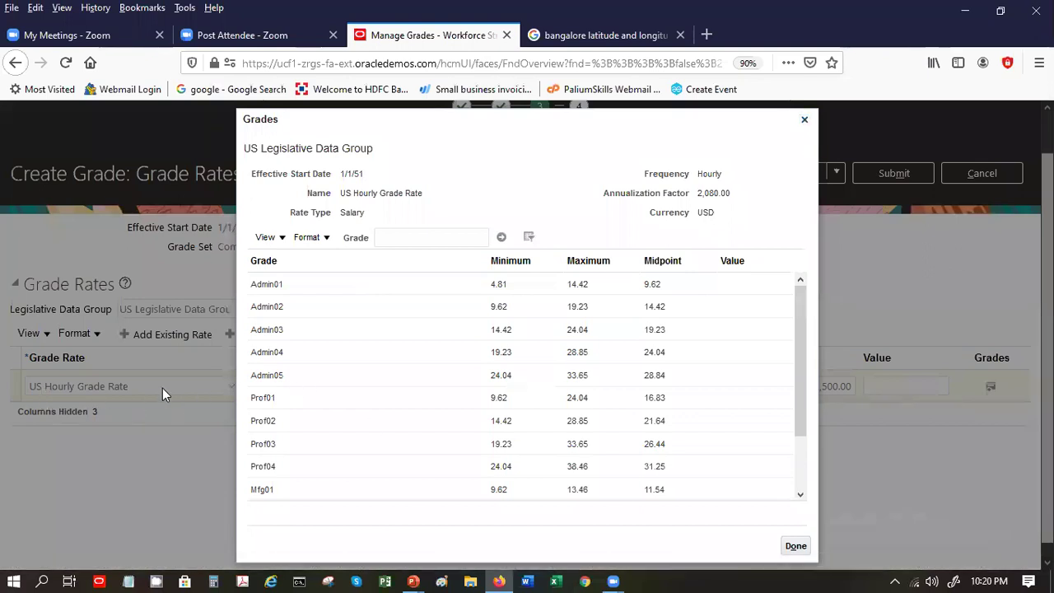
pyautogui.click(805, 120)
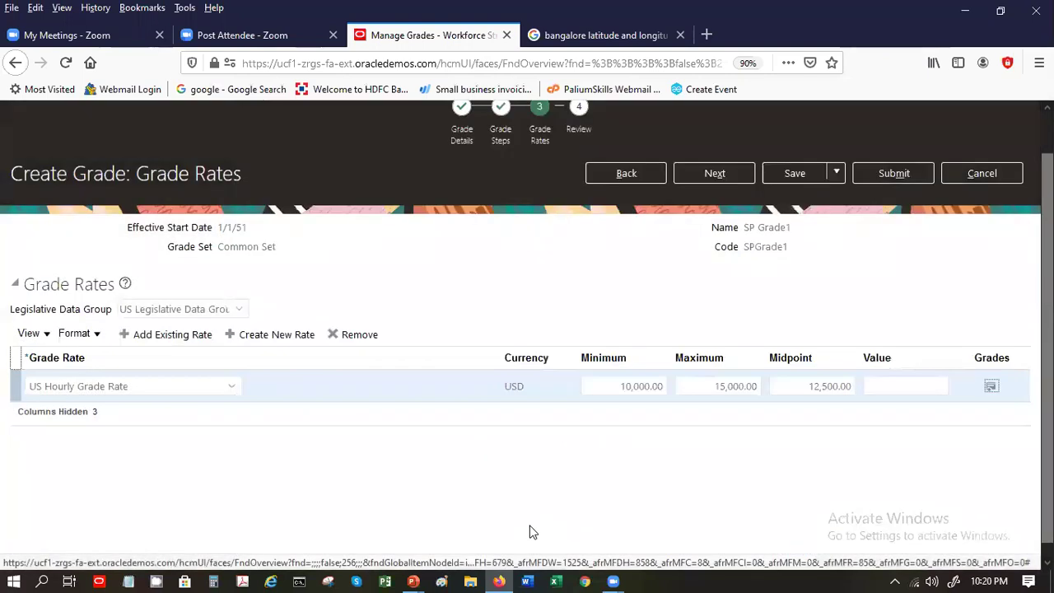
# Step: Set the US Hourly Grade Rate's minimum to 10.00 and its maximum to 22.00
pyautogui.click(641, 387)
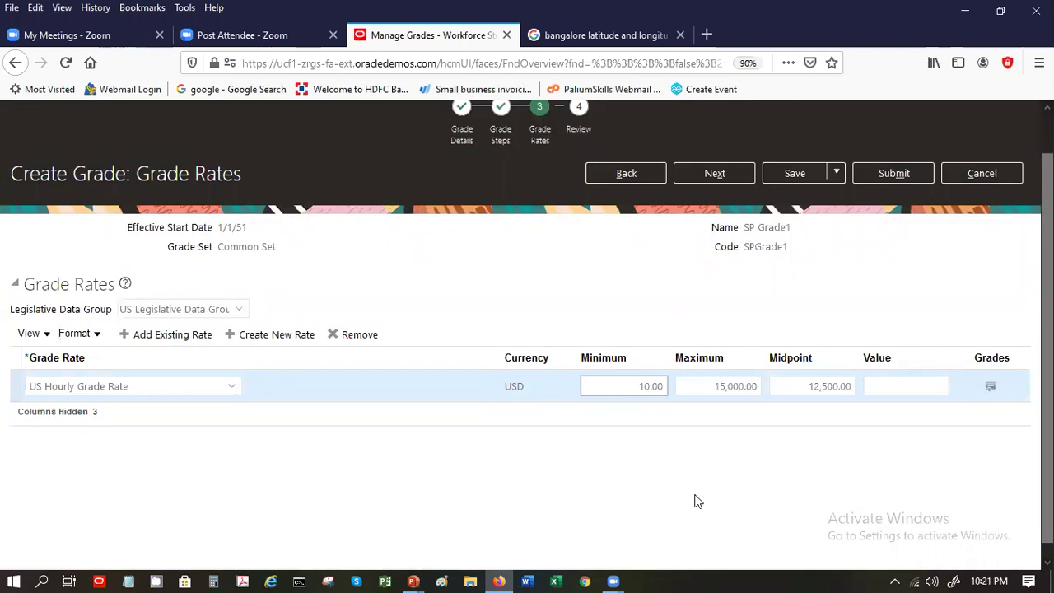
pyautogui.press('Tab')
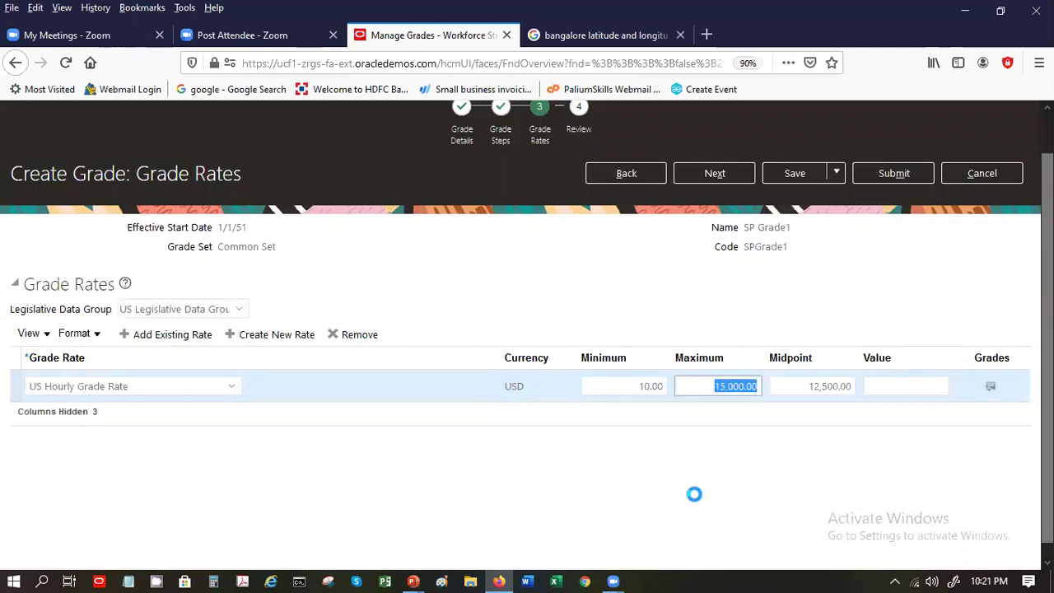
pyautogui.write('2')
pyautogui.press('Tab')
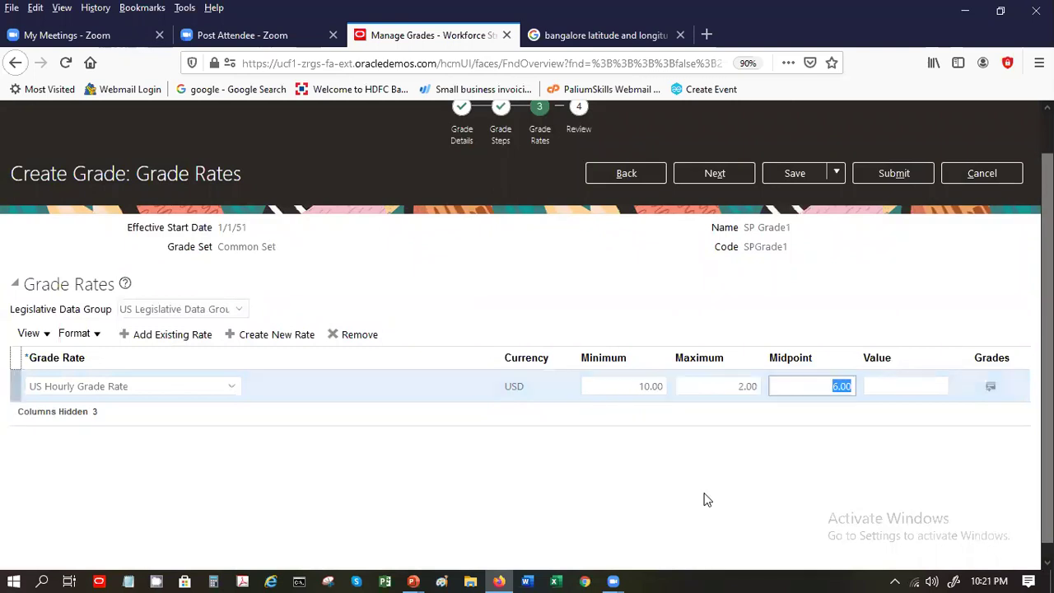
pyautogui.click(740, 383)
pyautogui.write('2')
pyautogui.press('Tab')
# Step: Compare the new rate values with those of the other grades in the US Hourly Grade Rate's grades list
pyautogui.click(991, 386)
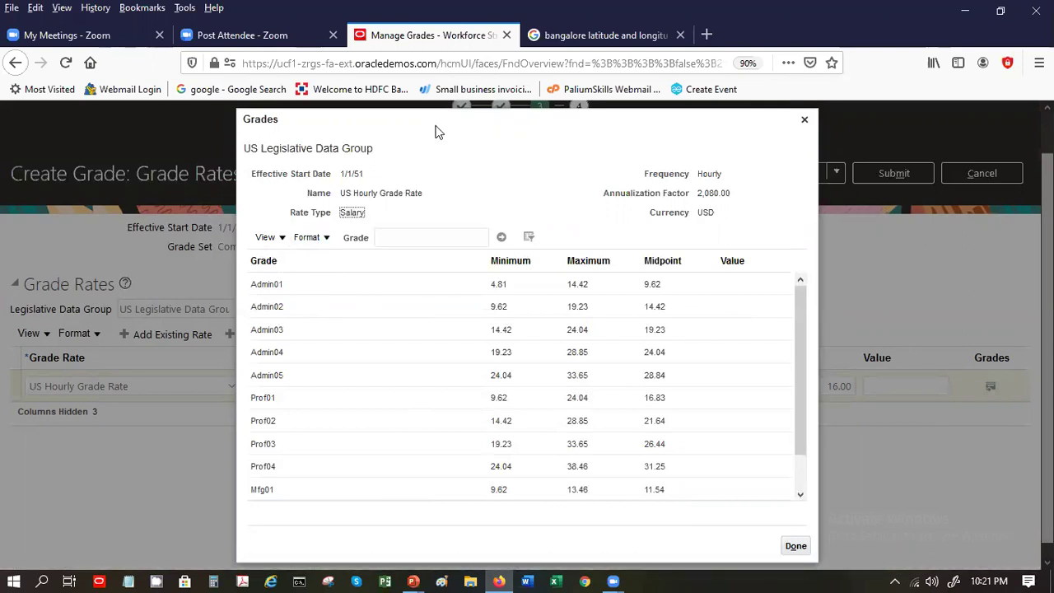
pyautogui.moveTo(432, 125); pyautogui.dragTo(196, 141)
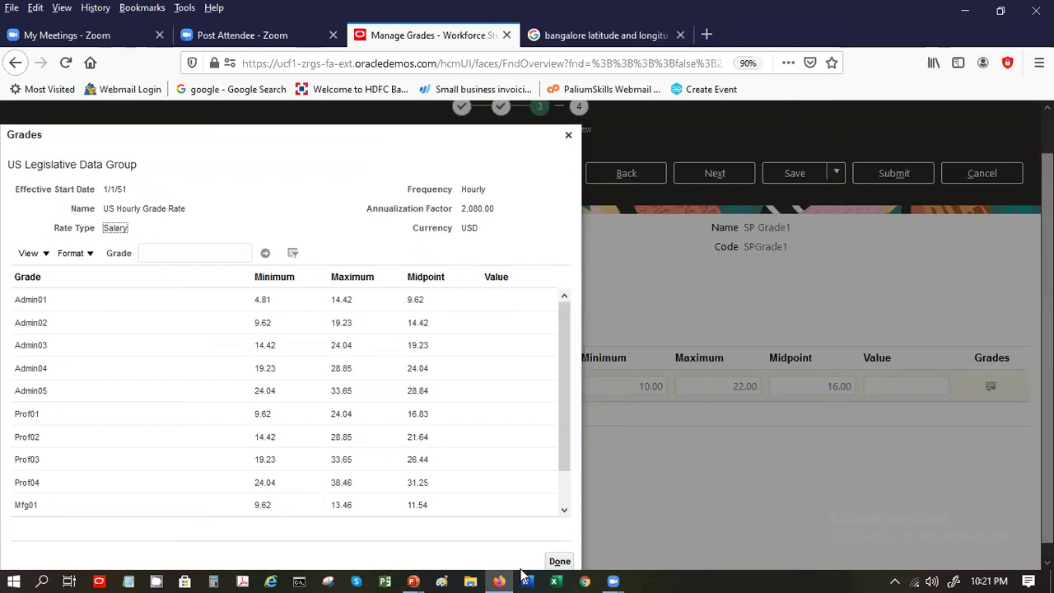
pyautogui.click(560, 561)
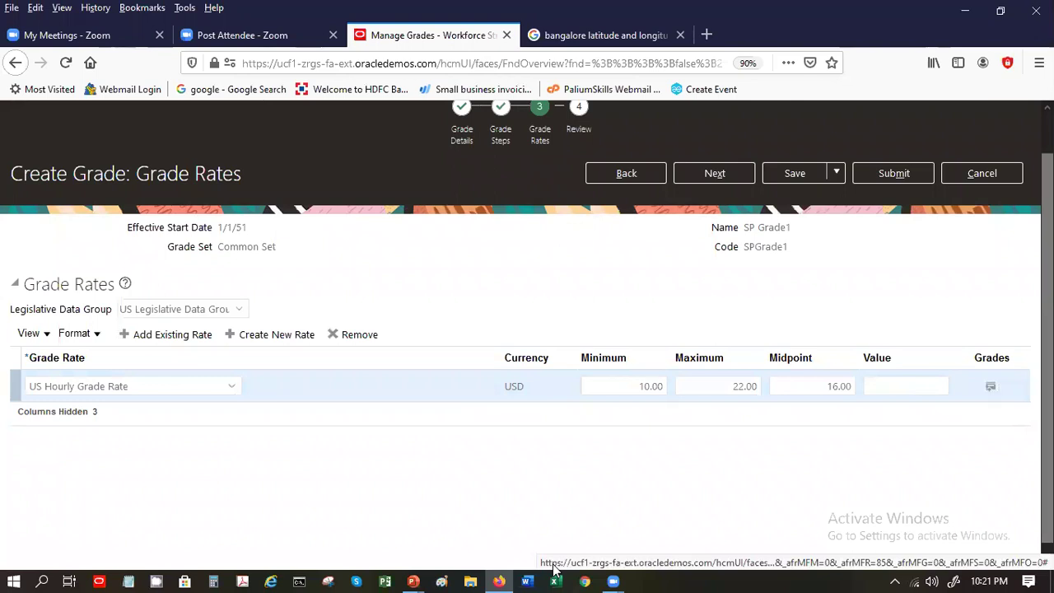
# Step: Proceed to the review stage of SP Grade1 and save the grade
pyautogui.click(681, 178)
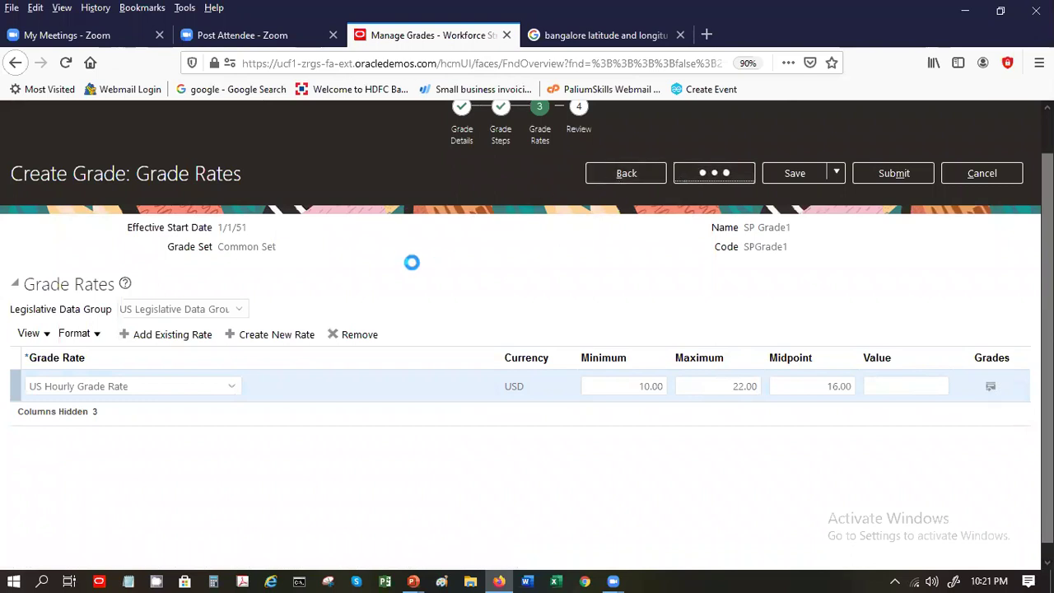
pyautogui.scroll(-1, 414, 269)
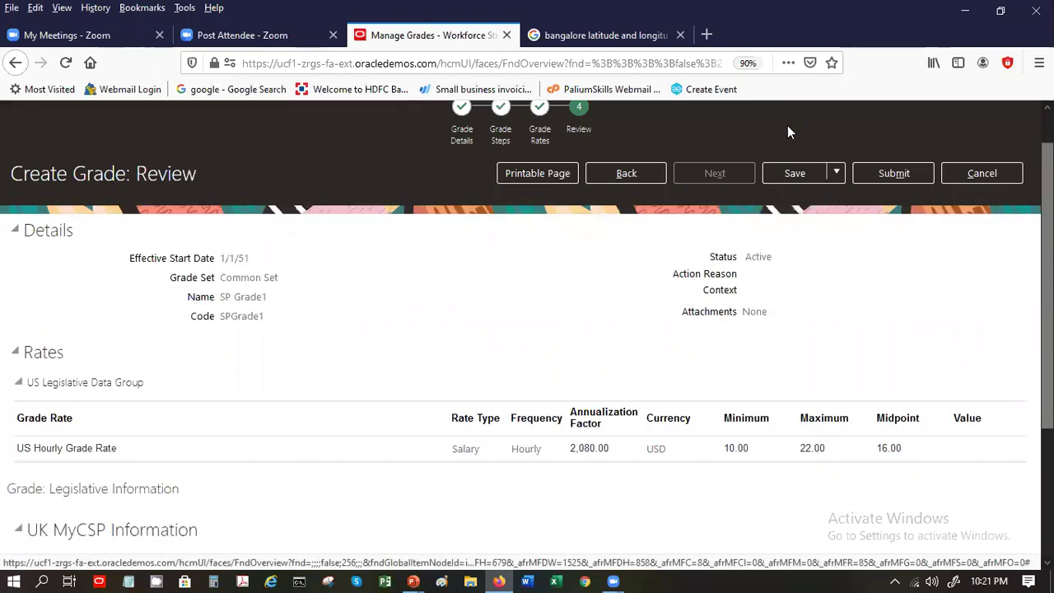
pyautogui.click(793, 177)
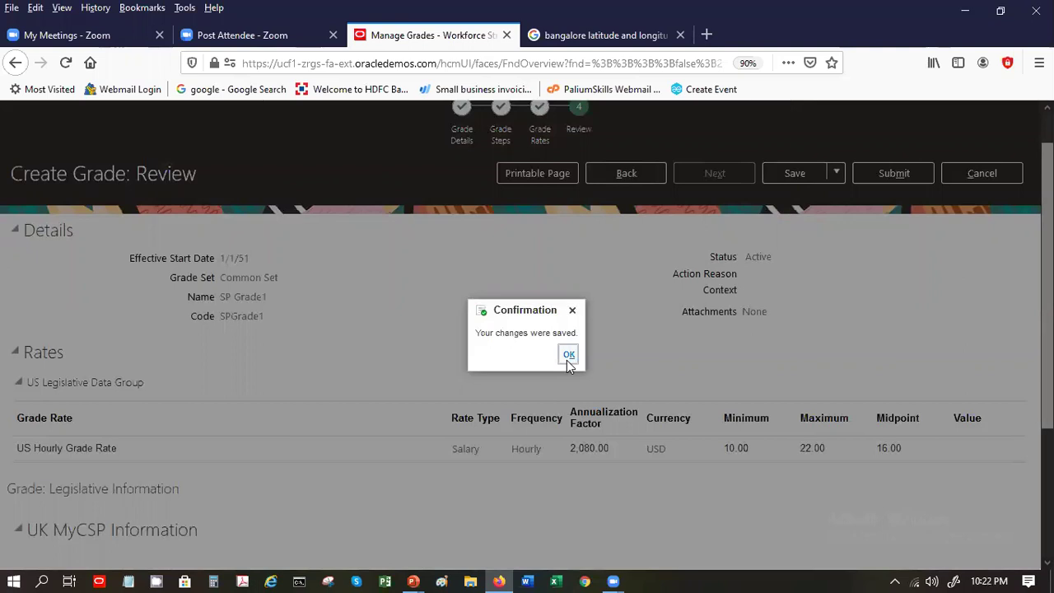
pyautogui.click(568, 355)
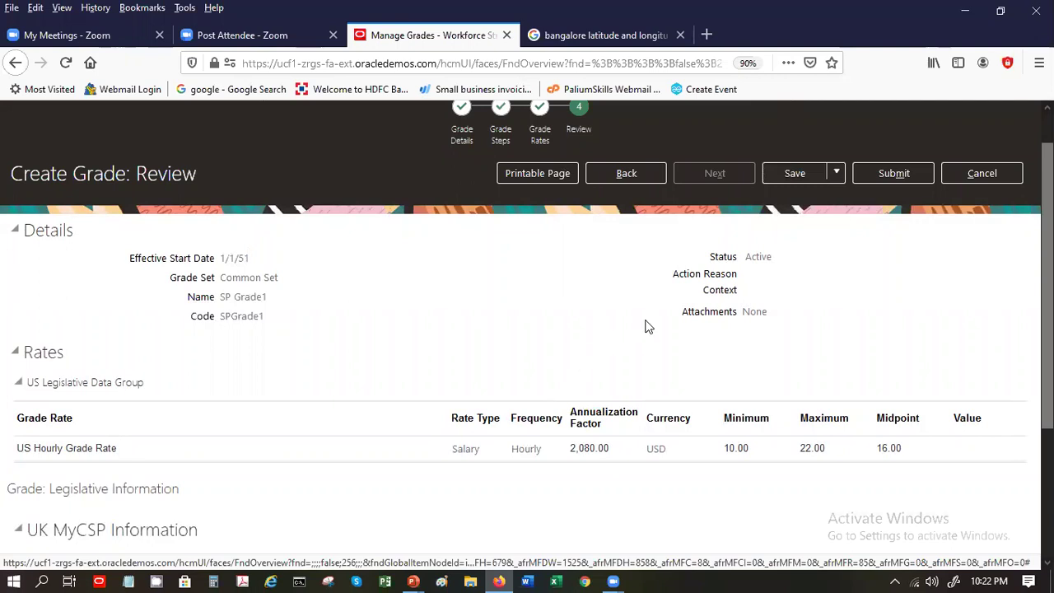
# Step: Submit the new grade SP Grade1 and accept the confirmations
pyautogui.click(889, 178)
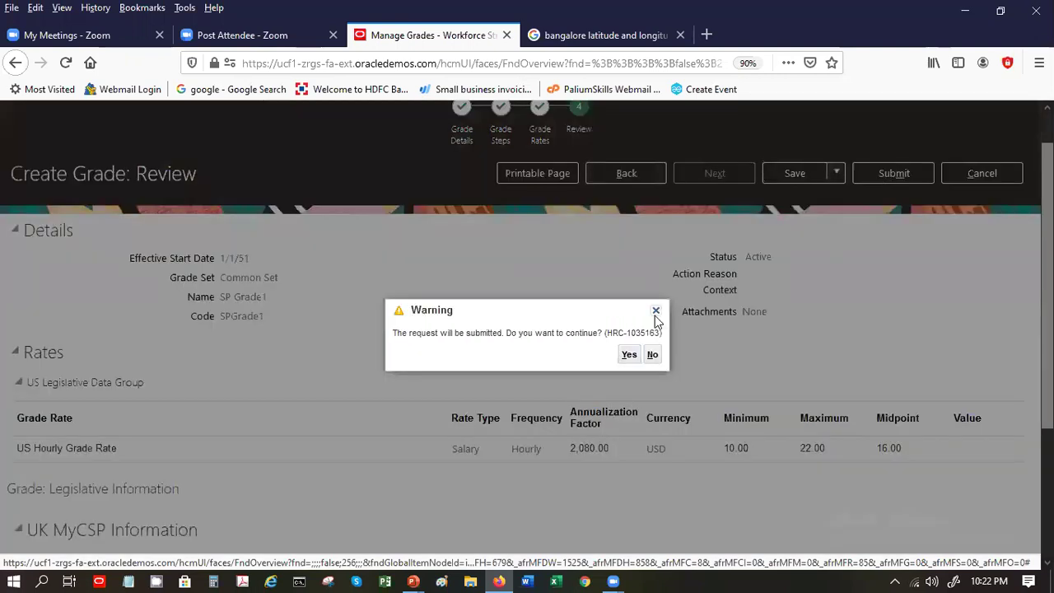
pyautogui.click(630, 356)
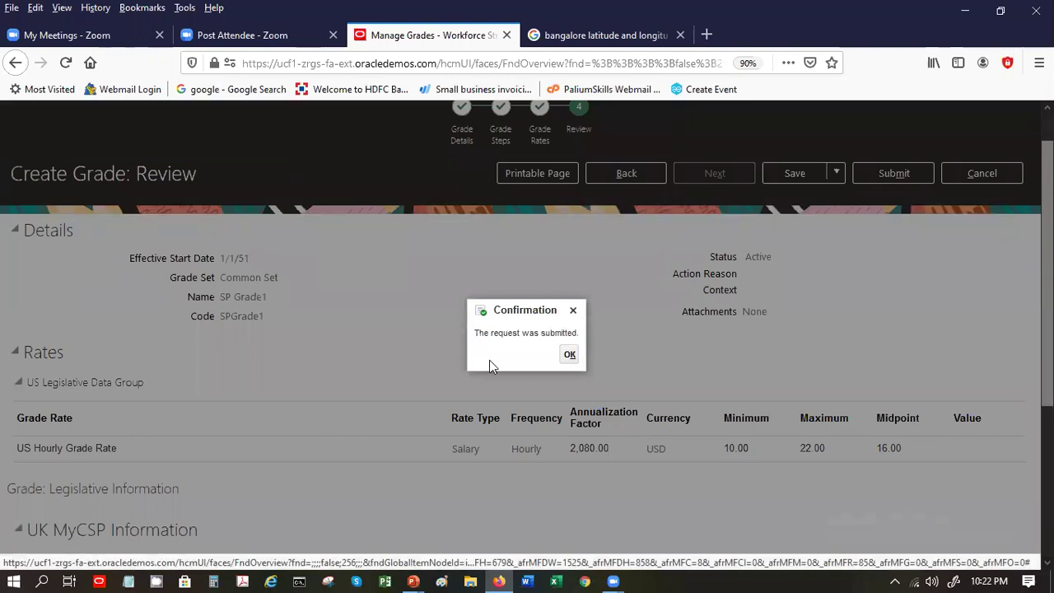
pyautogui.click(562, 356)
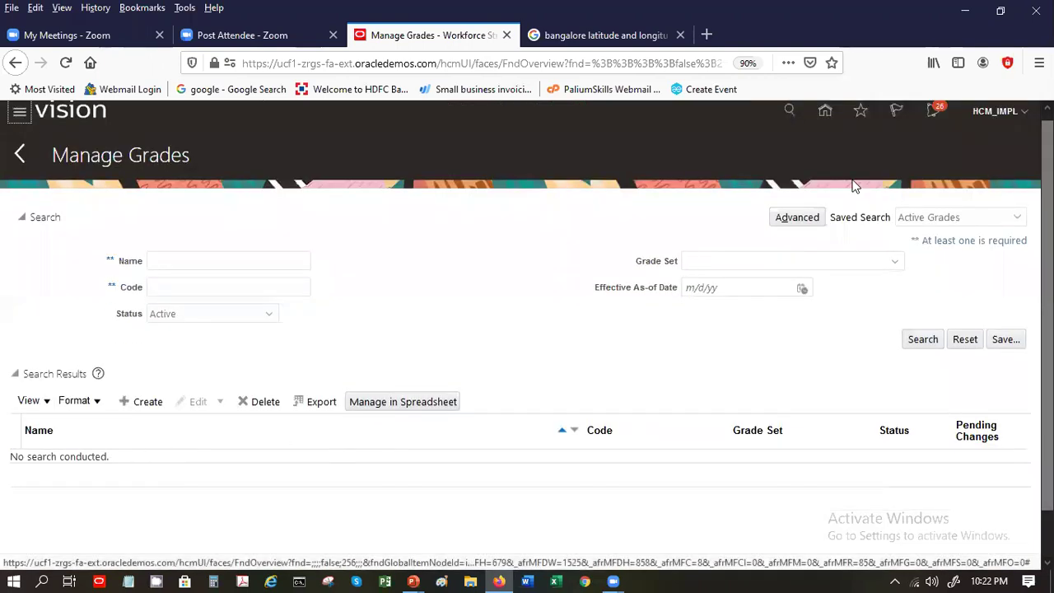
# Step: Search the active grades for the name SP
pyautogui.click(214, 262)
pyautogui.write('SP')
pyautogui.press('Return')
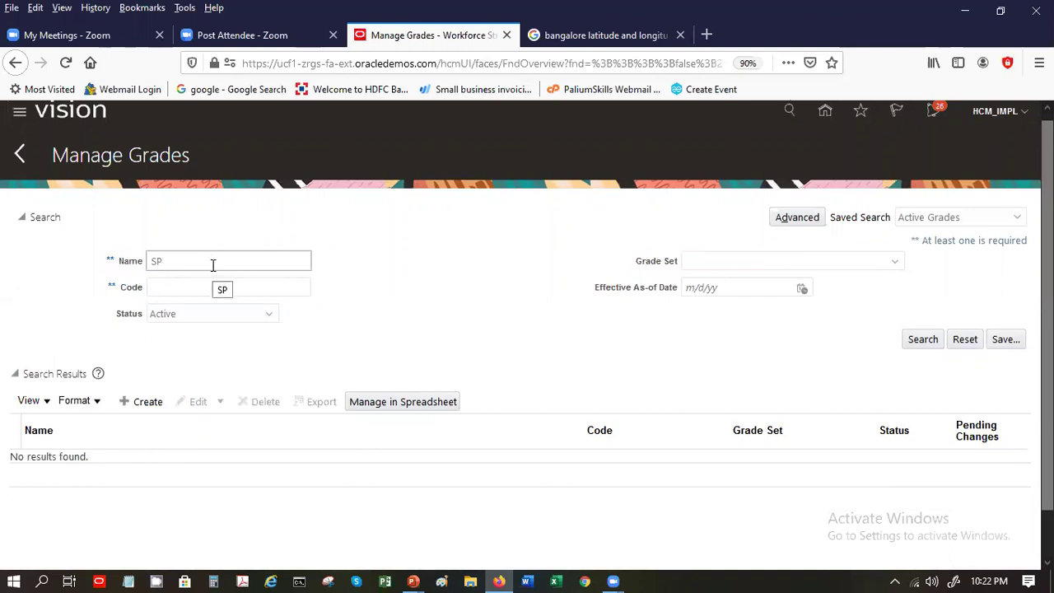
pyautogui.click(924, 346)
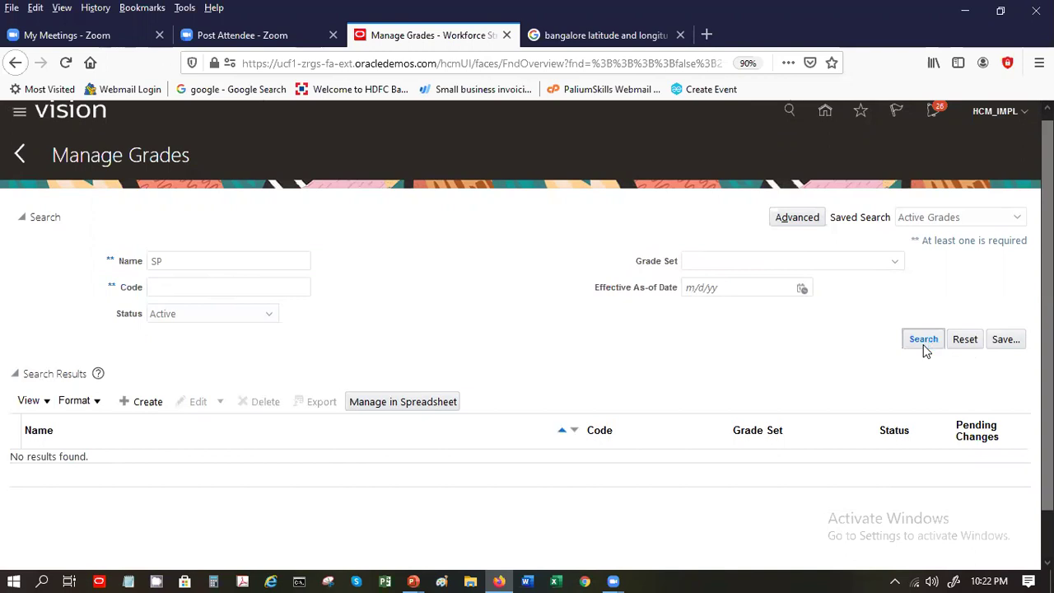
# Step: Repeat the SP grade search with the status filter left blank and again with it set to Active
pyautogui.click(258, 319)
pyautogui.click(259, 340)
pyautogui.click(934, 341)
pyautogui.click(206, 264)
pyautogui.click(239, 321)
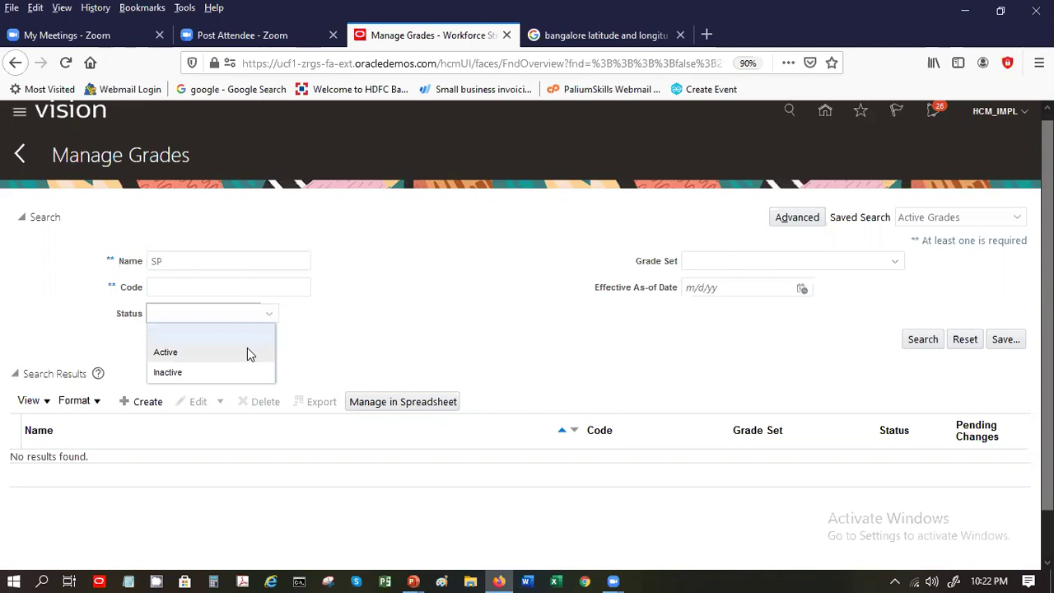
pyautogui.click(247, 352)
pyautogui.click(914, 342)
pyautogui.click(911, 344)
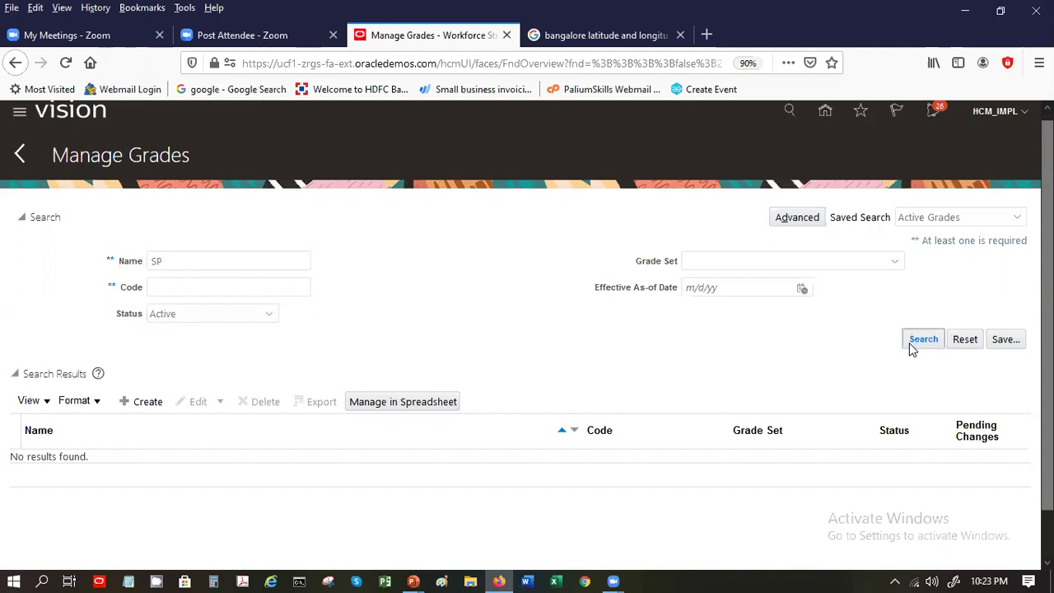
# Step: Run an advanced search for active grades whose name starts with SP
pyautogui.click(806, 216)
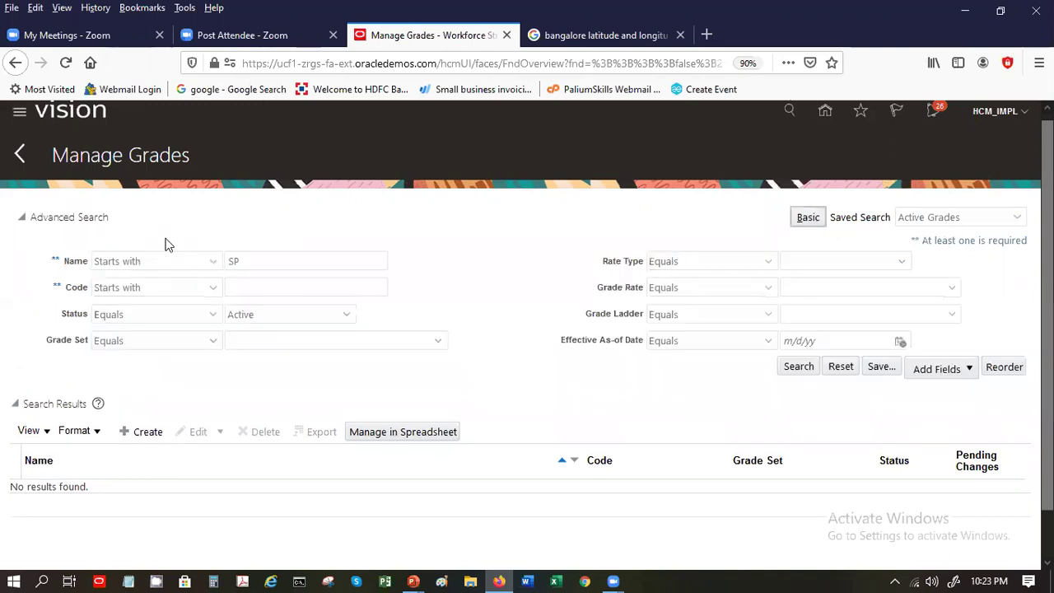
pyautogui.click(182, 263)
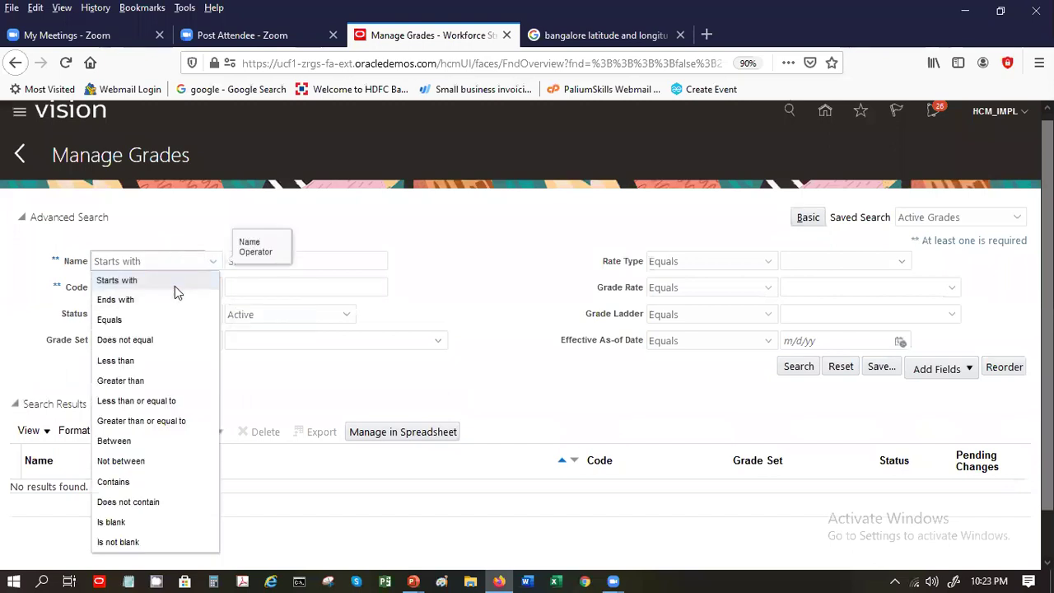
pyautogui.click(175, 286)
pyautogui.click(797, 373)
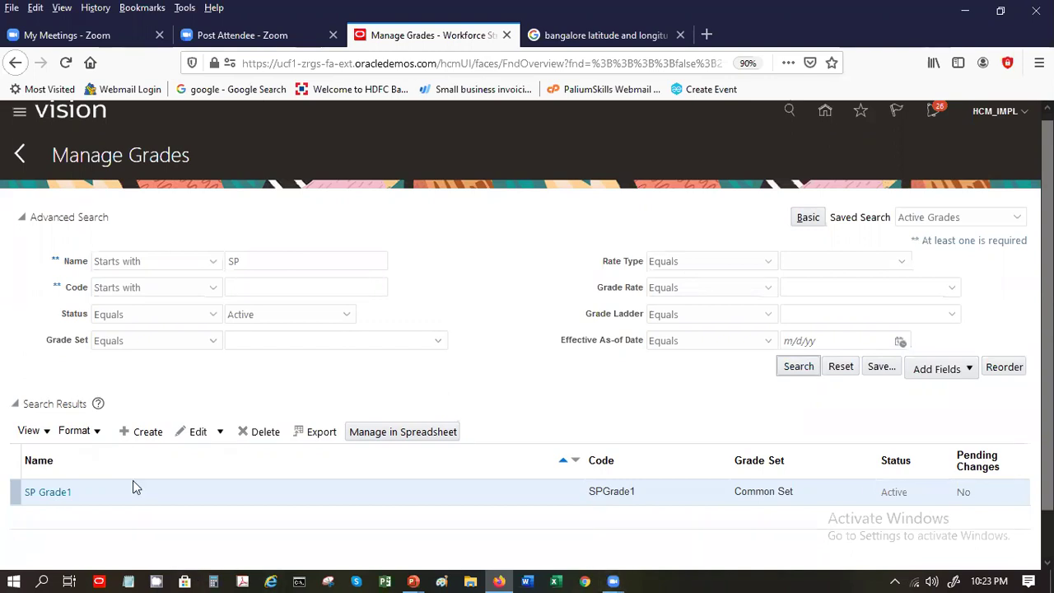
# Step: Start a new job from the Manage Jobs task, named SP System Engineer with the code SP_SYS_ENGR
pyautogui.click(17, 149)
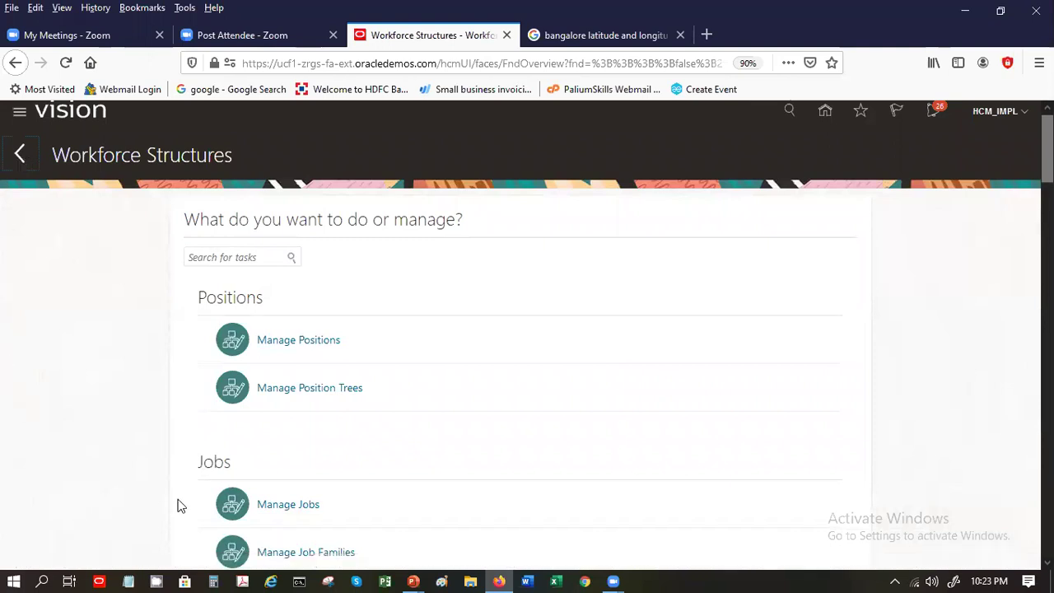
pyautogui.click(288, 506)
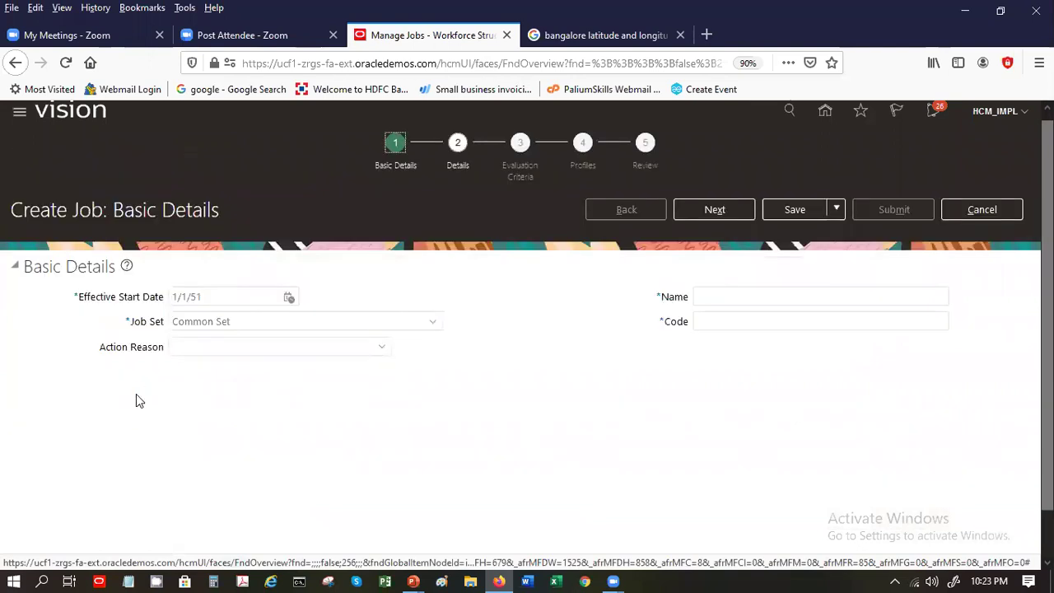
pyautogui.click(799, 290)
pyautogui.write('SP ')
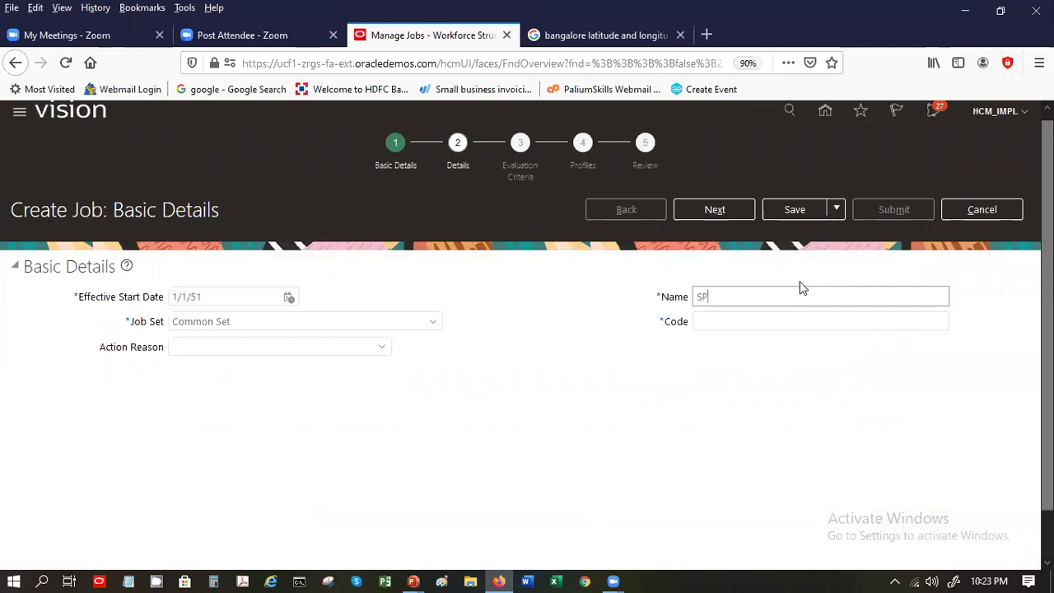
pyautogui.write('System Engineer')
pyautogui.press('Tab')
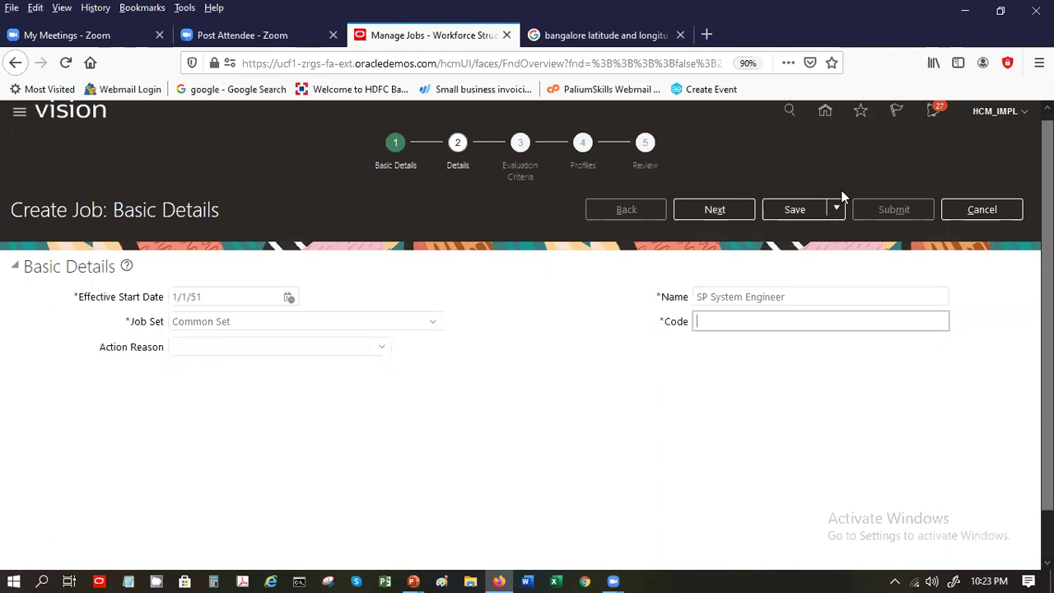
pyautogui.write('SP_SYS_ENGR')
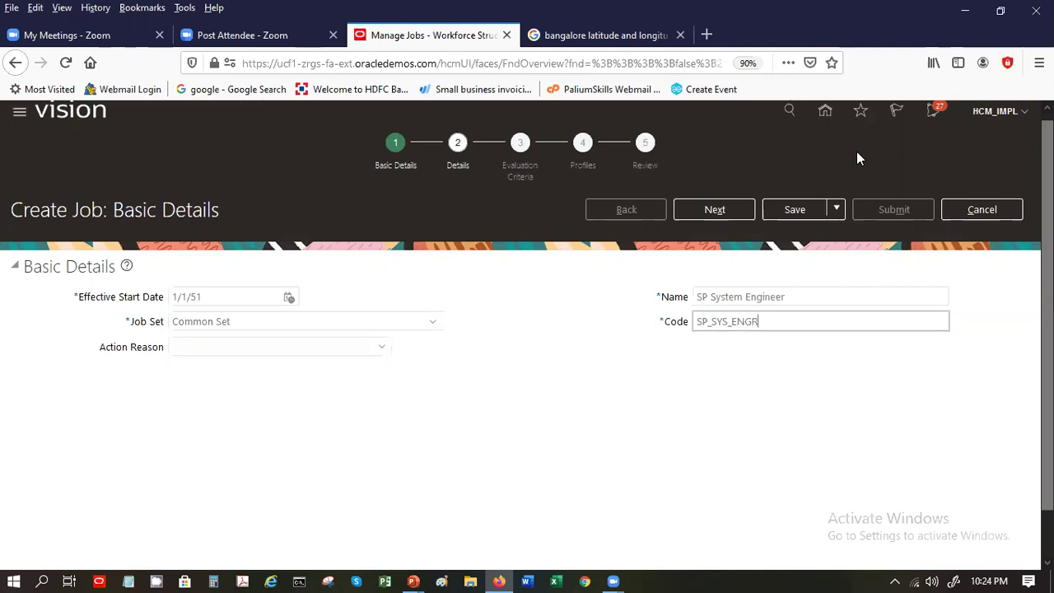
# Step: Proceed to the job details and define SP System Engineer as a Full time, Regular job
pyautogui.click(728, 210)
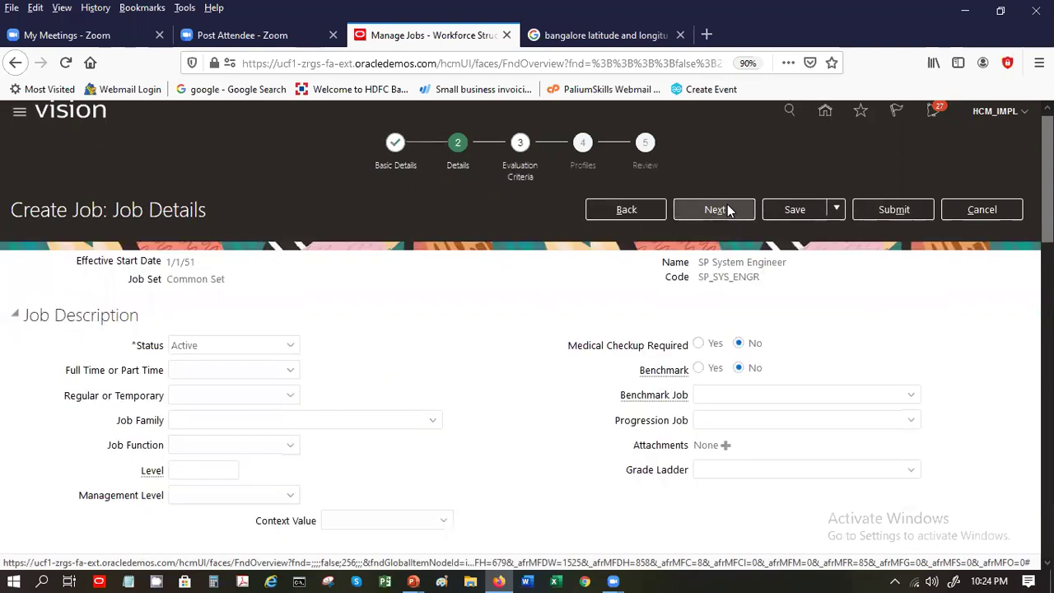
pyautogui.click(190, 373)
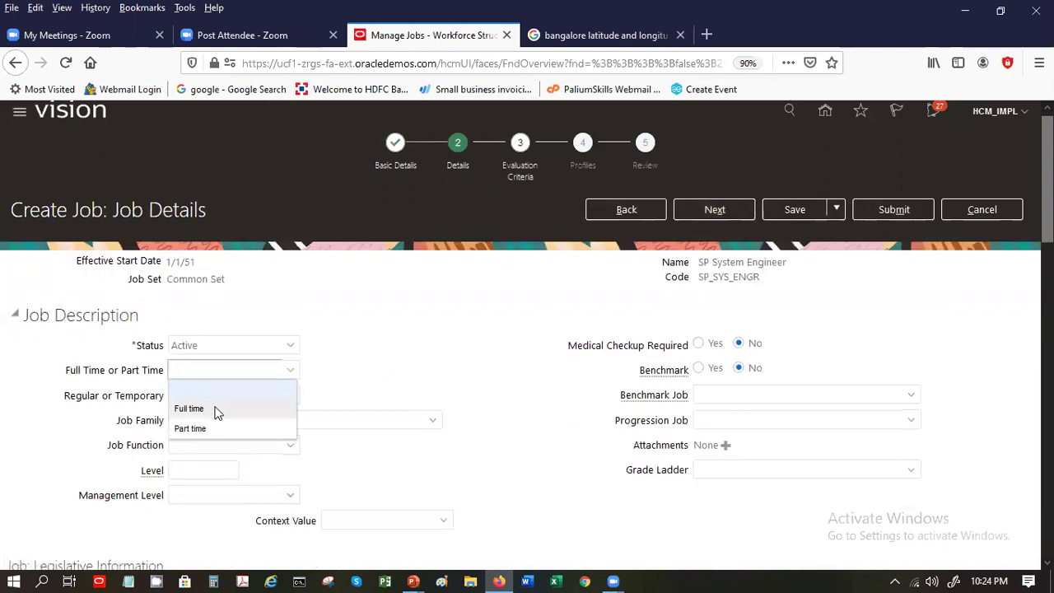
pyautogui.click(190, 408)
pyautogui.click(245, 396)
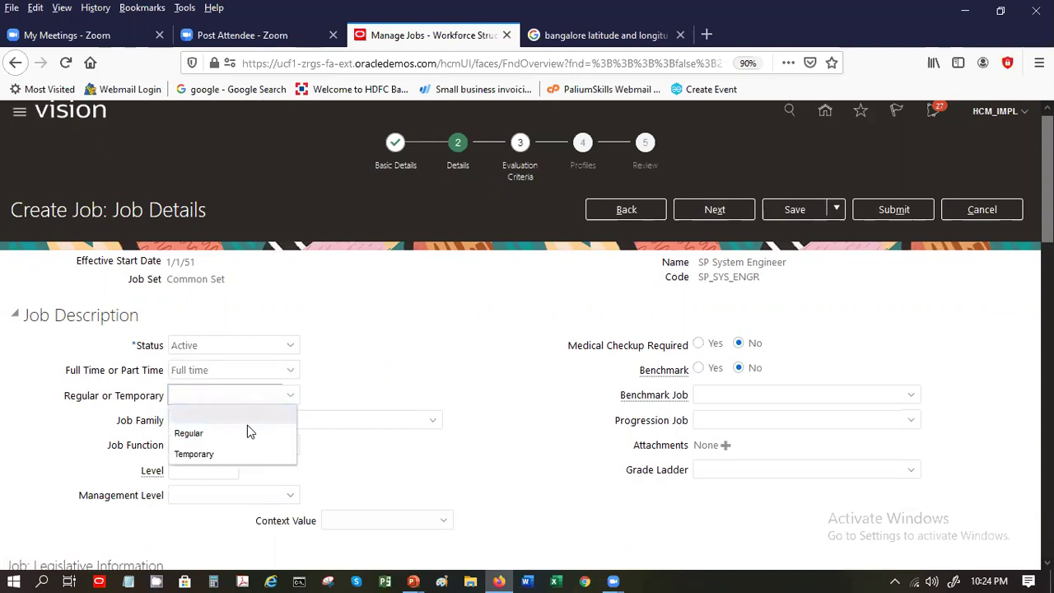
pyautogui.click(248, 431)
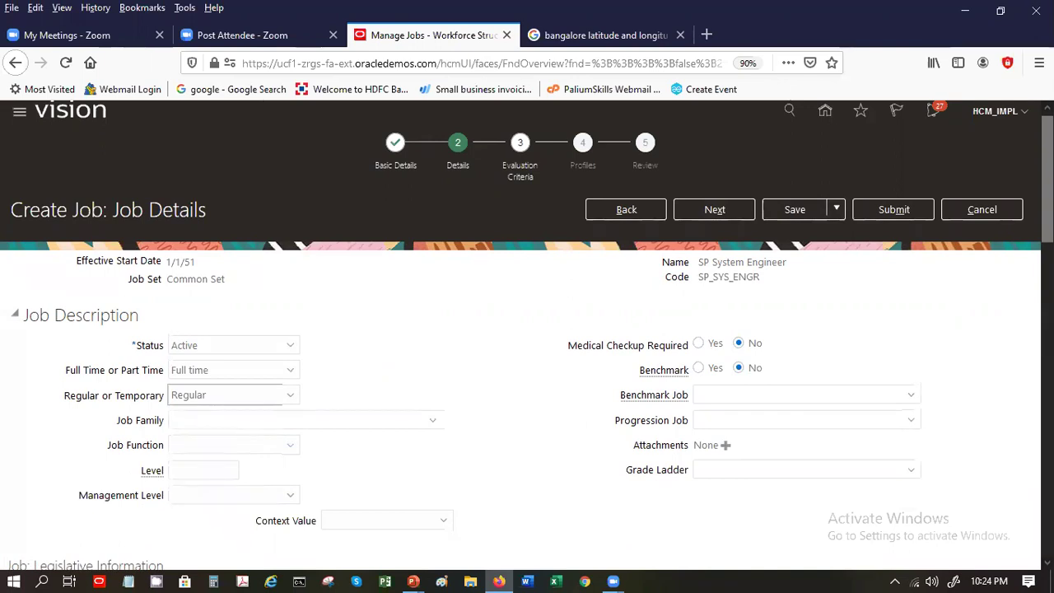
# Step: Set the job function of SP System Engineer to Human Resources
pyautogui.moveTo(1048, 181); pyautogui.dragTo(1047, 220)
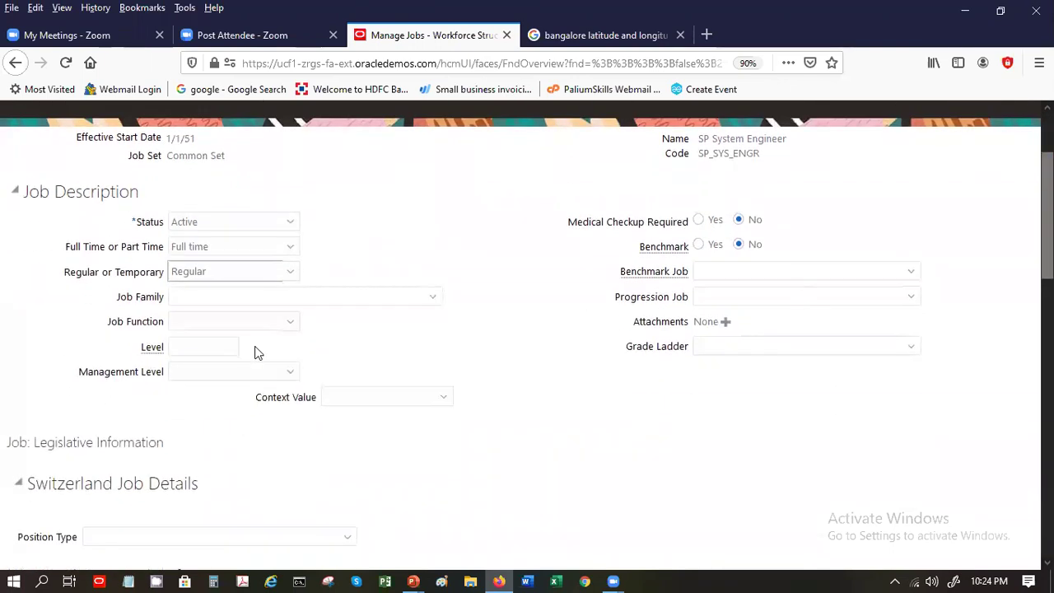
pyautogui.click(315, 297)
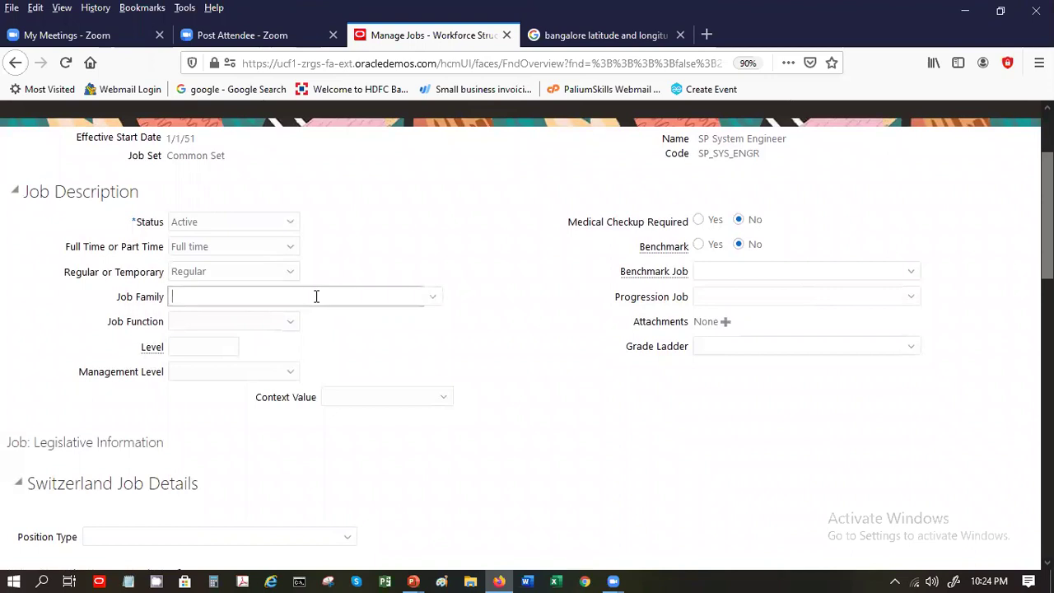
pyautogui.click(433, 296)
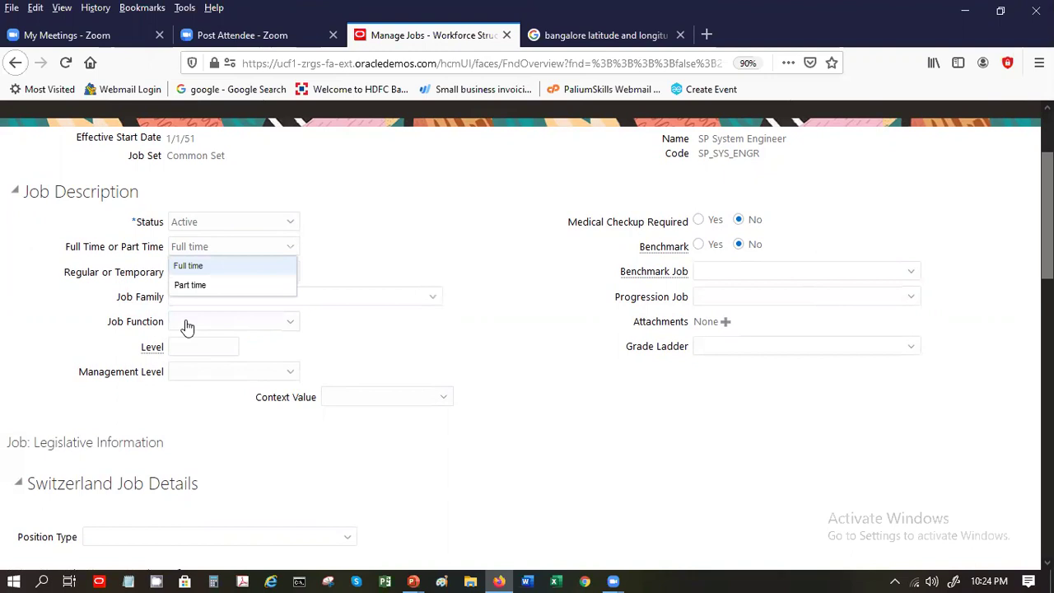
pyautogui.click(252, 328)
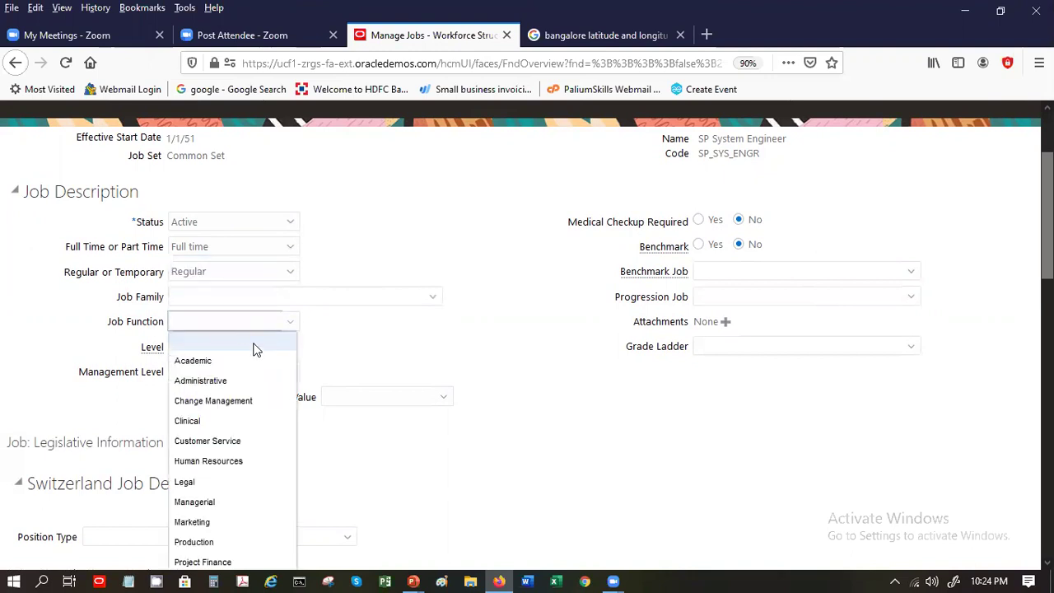
pyautogui.click(252, 459)
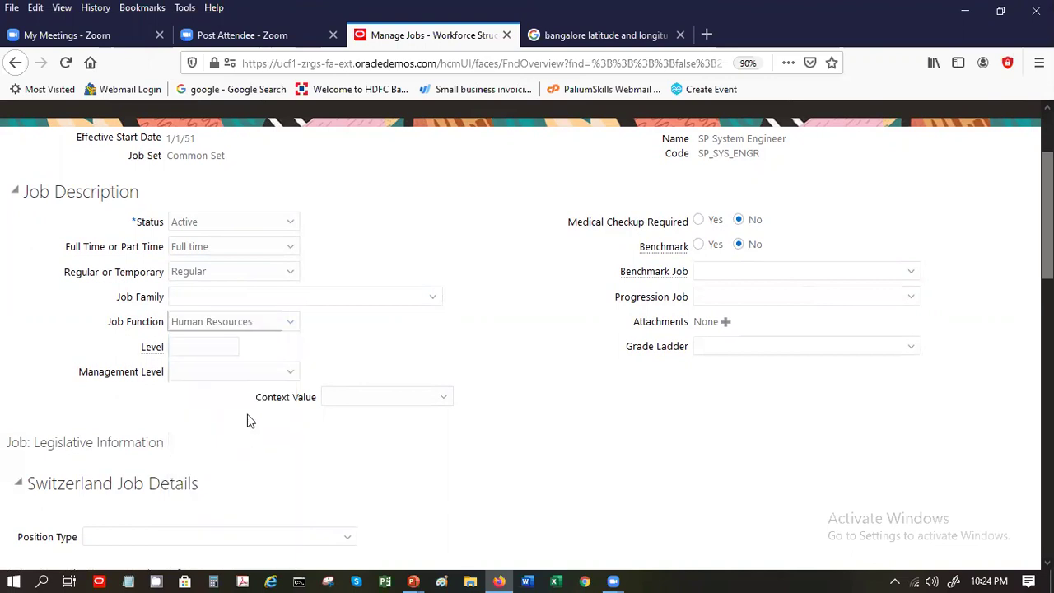
# Step: Change the job function to Administrative and set the management level to Non-manager
pyautogui.click(249, 332)
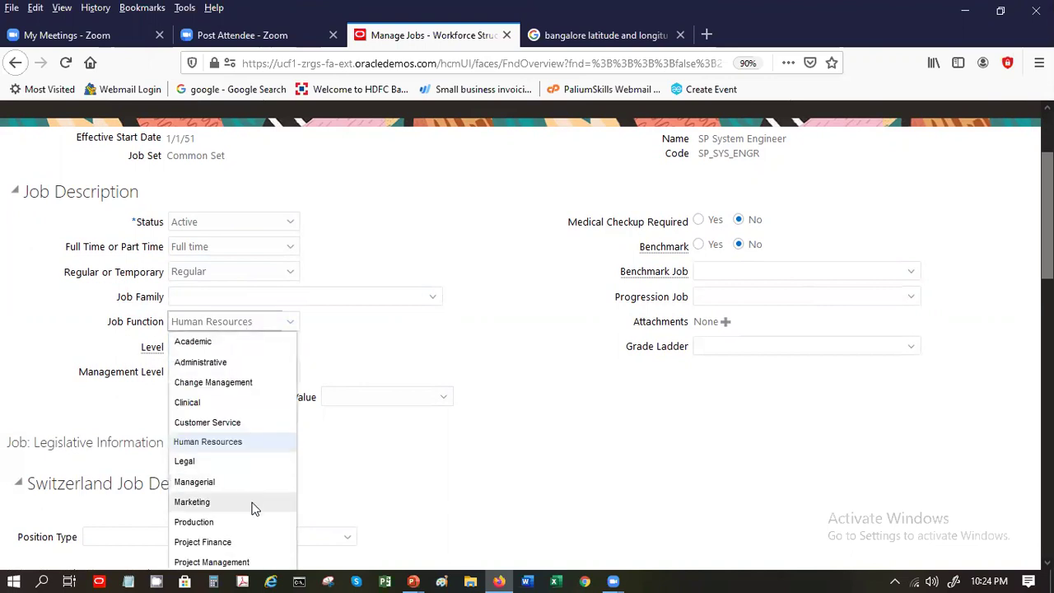
pyautogui.press('Down')
pyautogui.press('Down')
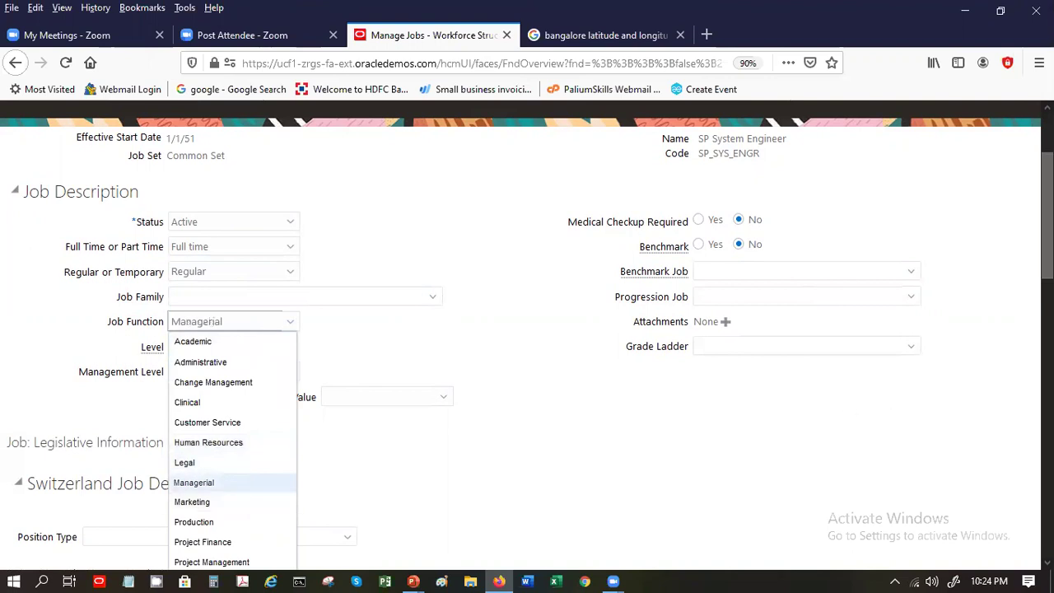
pyautogui.scroll(-3, 254, 508)
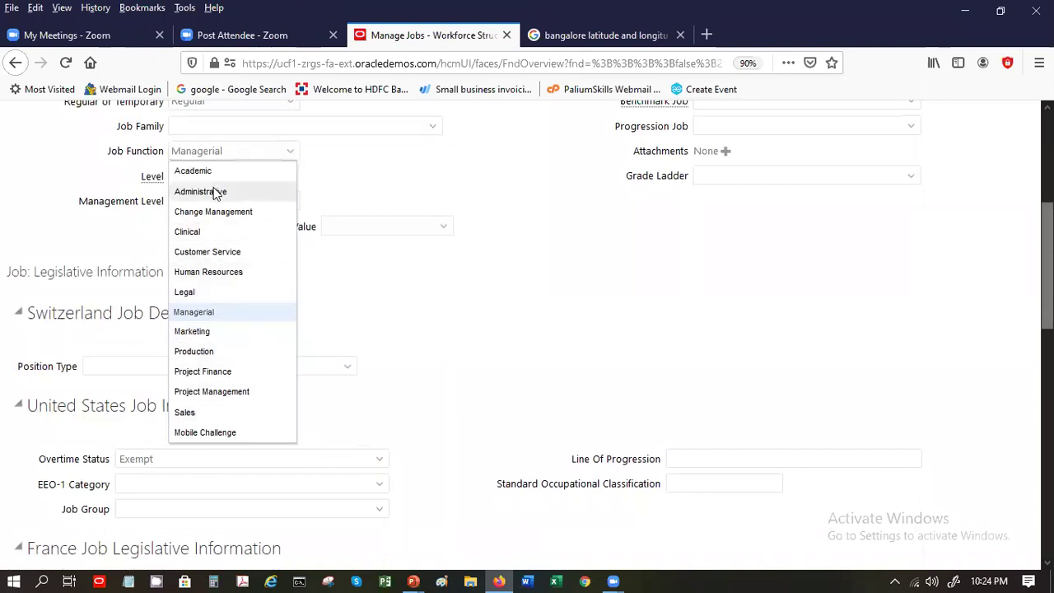
pyautogui.click(213, 187)
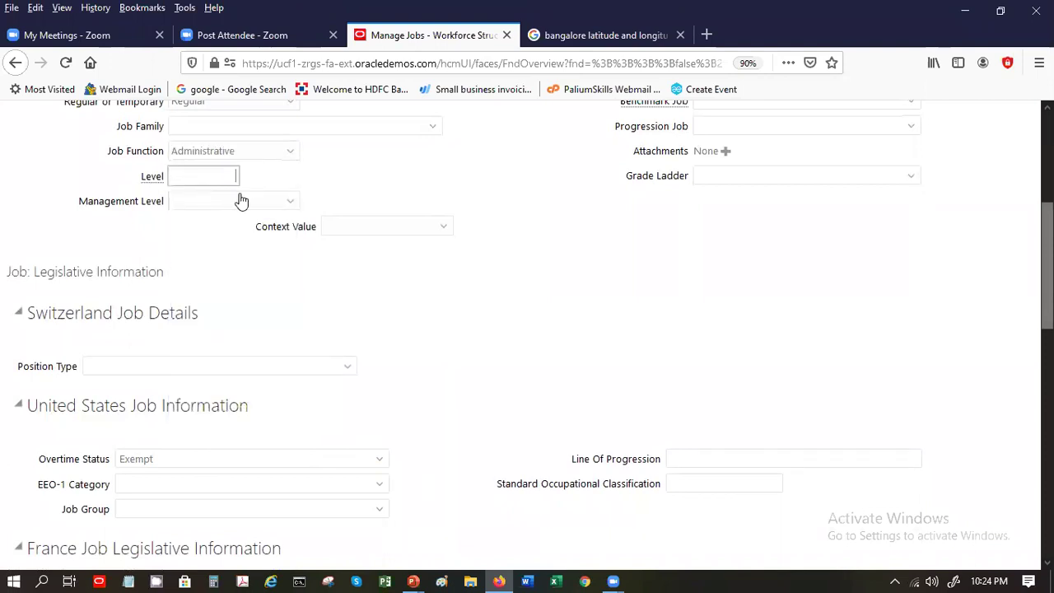
pyautogui.click(243, 202)
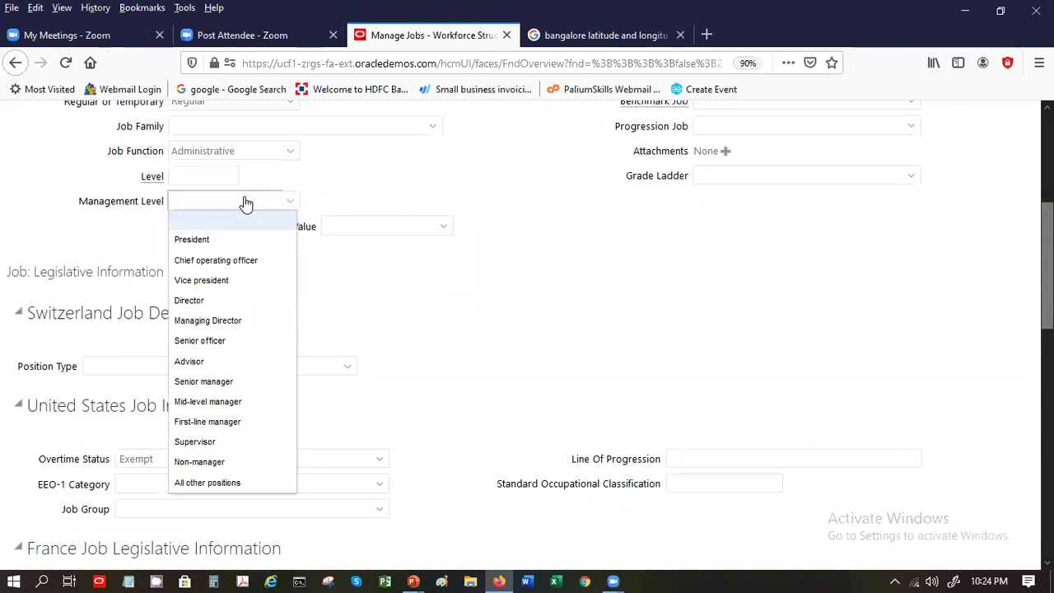
pyautogui.click(228, 462)
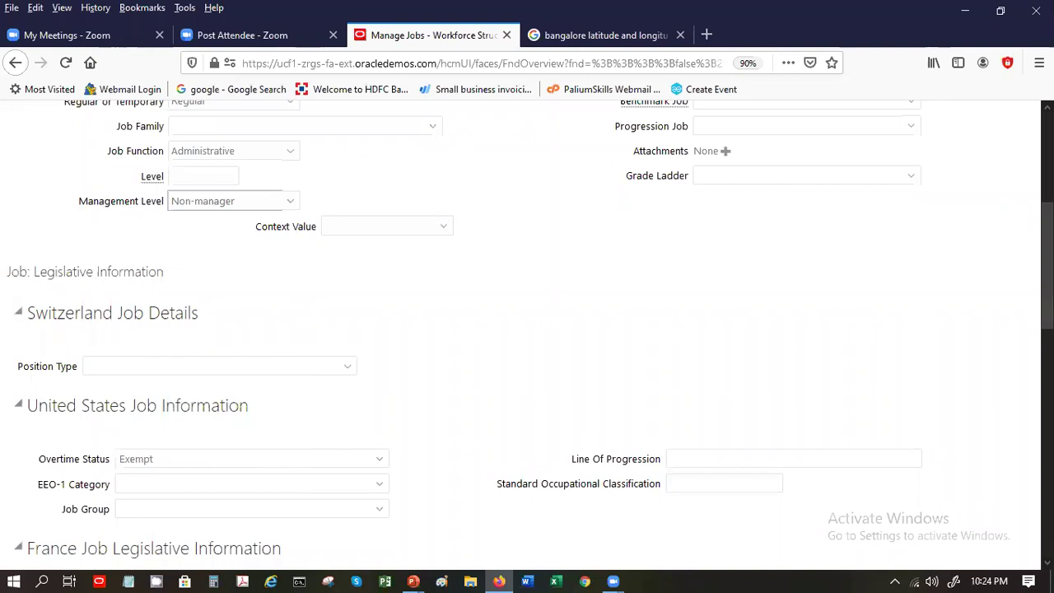
# Step: Add a row to the job's Valid Grades and browse the grades available for it
pyautogui.scroll(5, 527, 330)
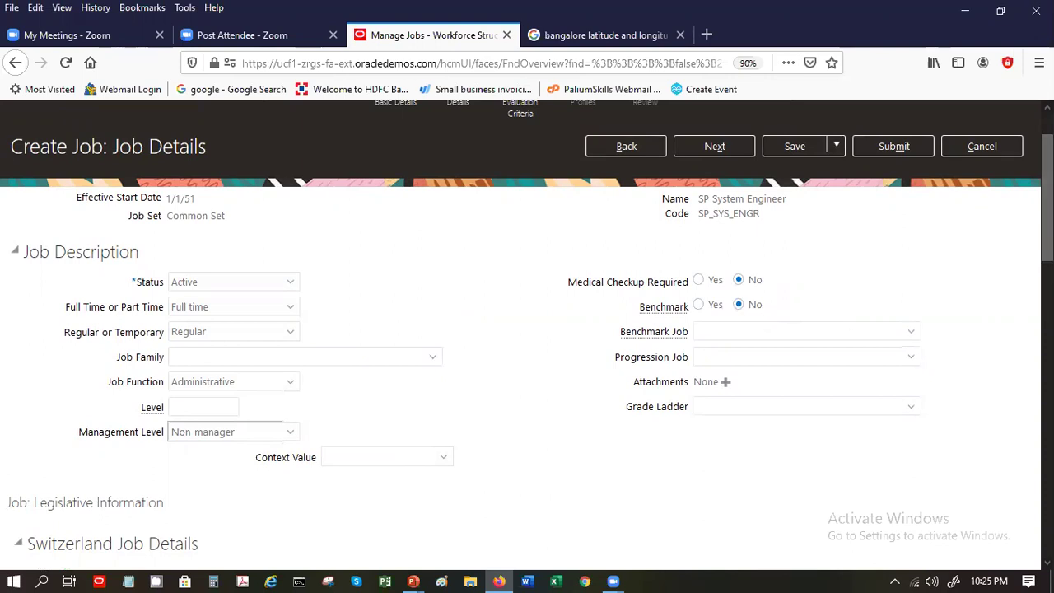
pyautogui.scroll(-3, 113, 297)
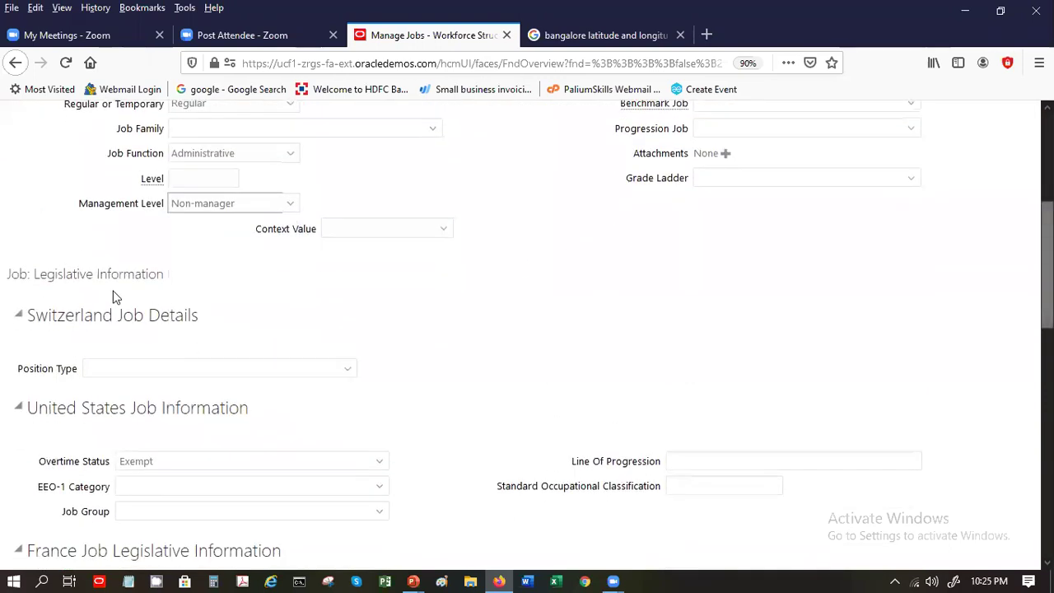
pyautogui.doubleClick(94, 277)
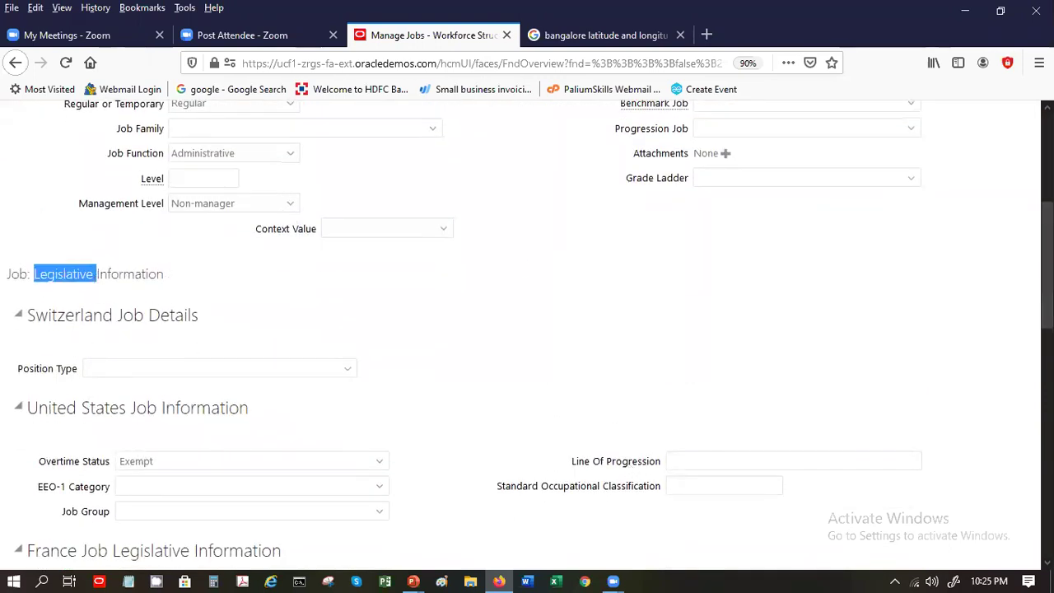
pyautogui.scroll(-2, 137, 454)
pyautogui.scroll(-8, 527, 329)
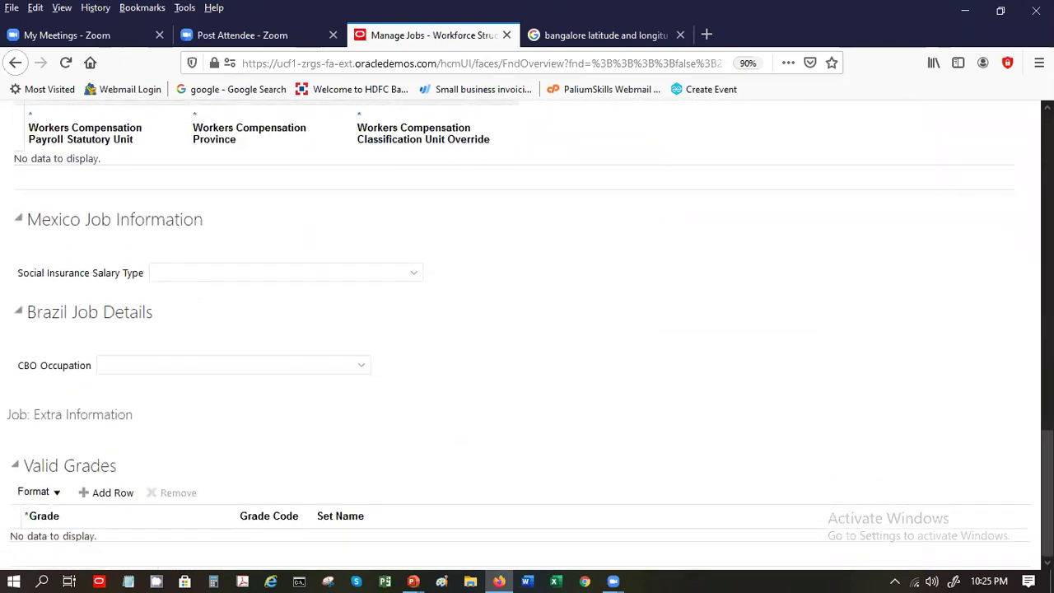
pyautogui.click(115, 493)
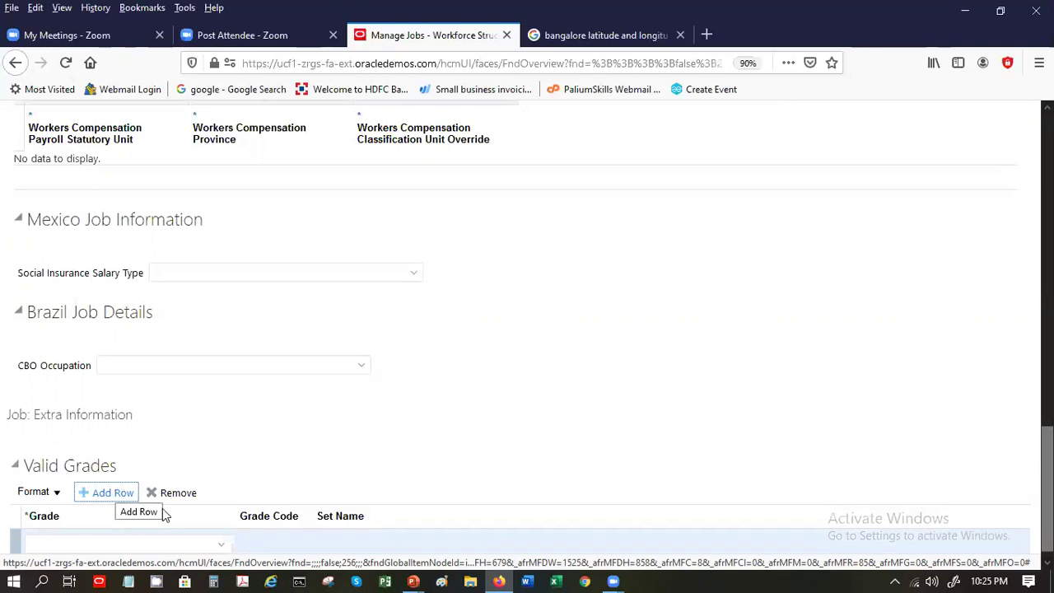
pyautogui.click(221, 543)
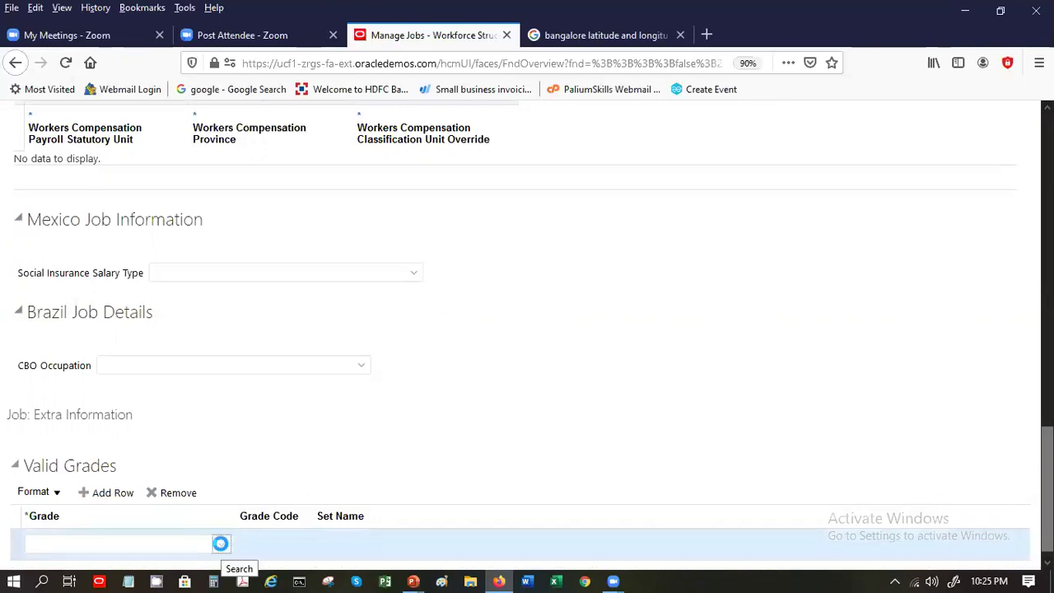
pyautogui.moveTo(572, 389); pyautogui.dragTo(587, 482)
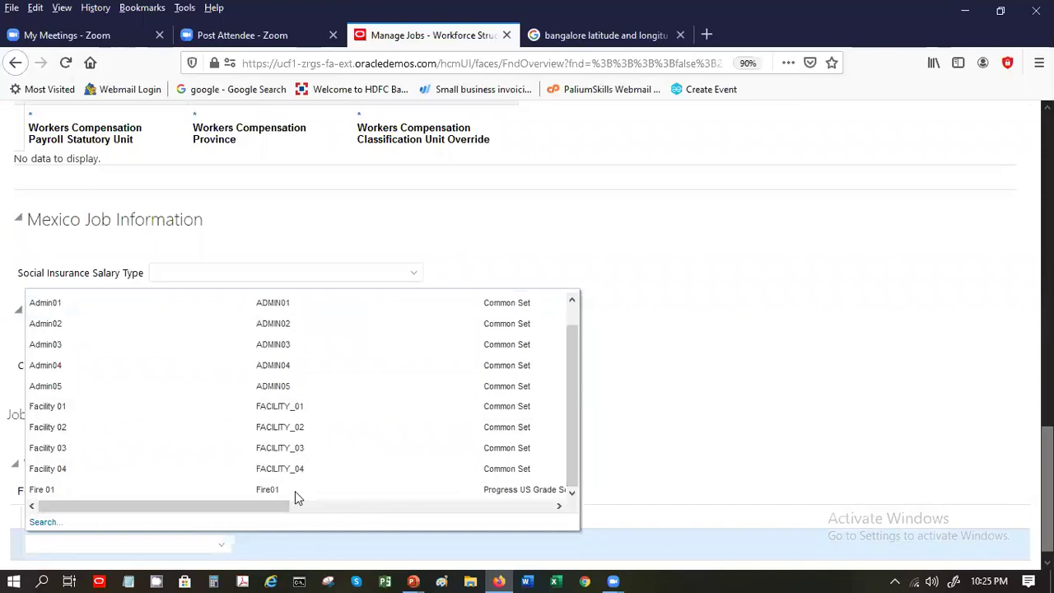
# Step: Search the grades by the name SP and assign SP Grade1 as the job's valid grade
pyautogui.click(41, 522)
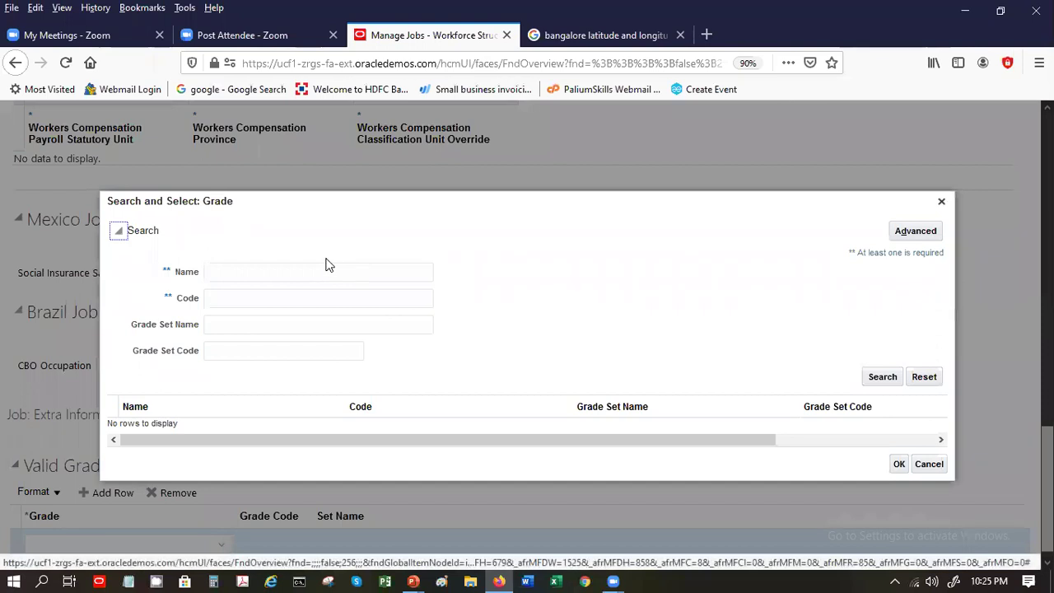
pyautogui.click(332, 271)
pyautogui.write('SP')
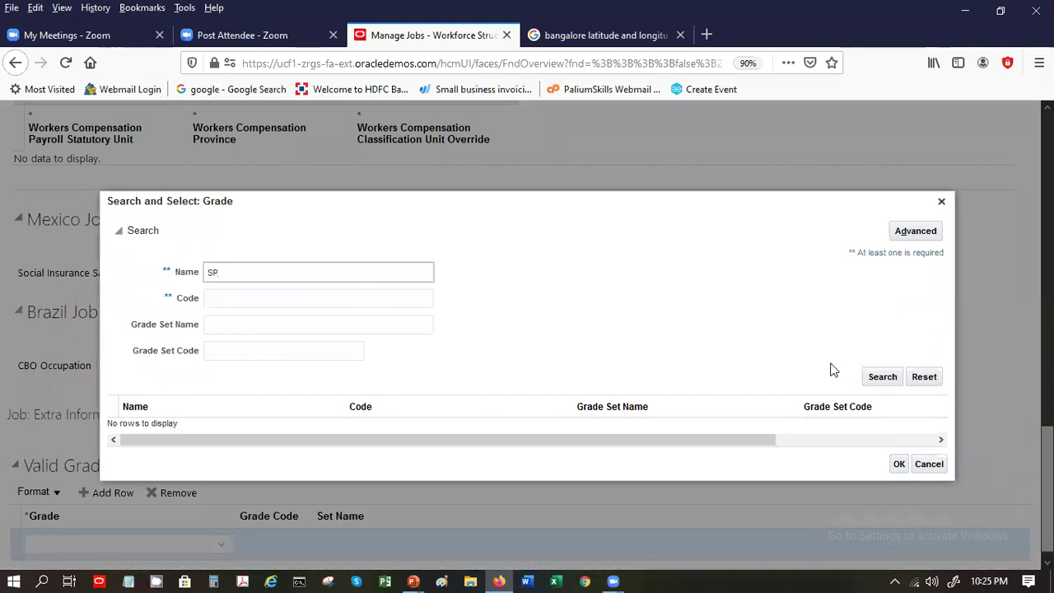
pyautogui.click(256, 429)
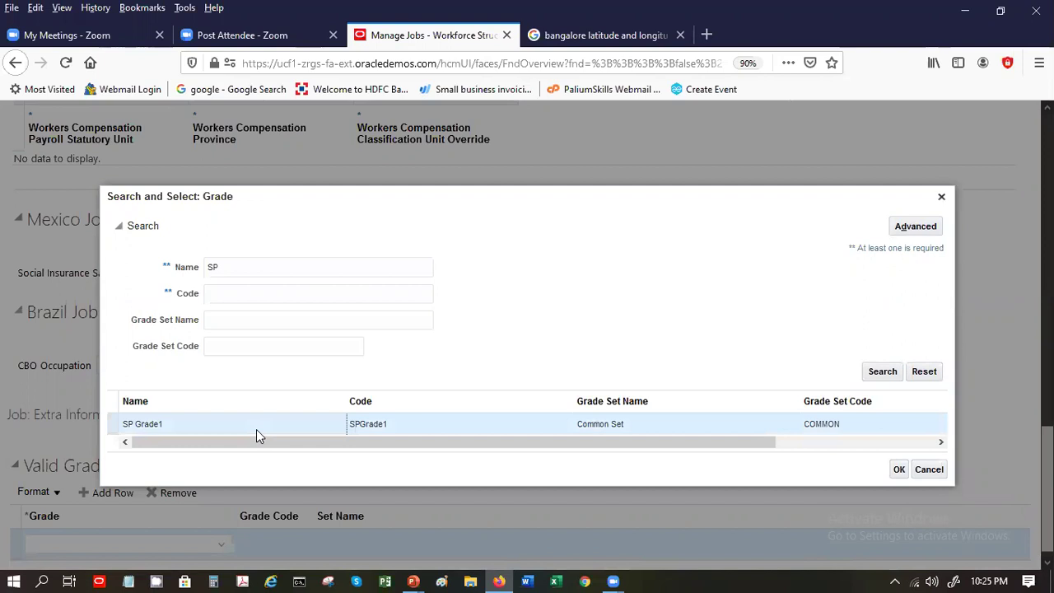
pyautogui.click(899, 470)
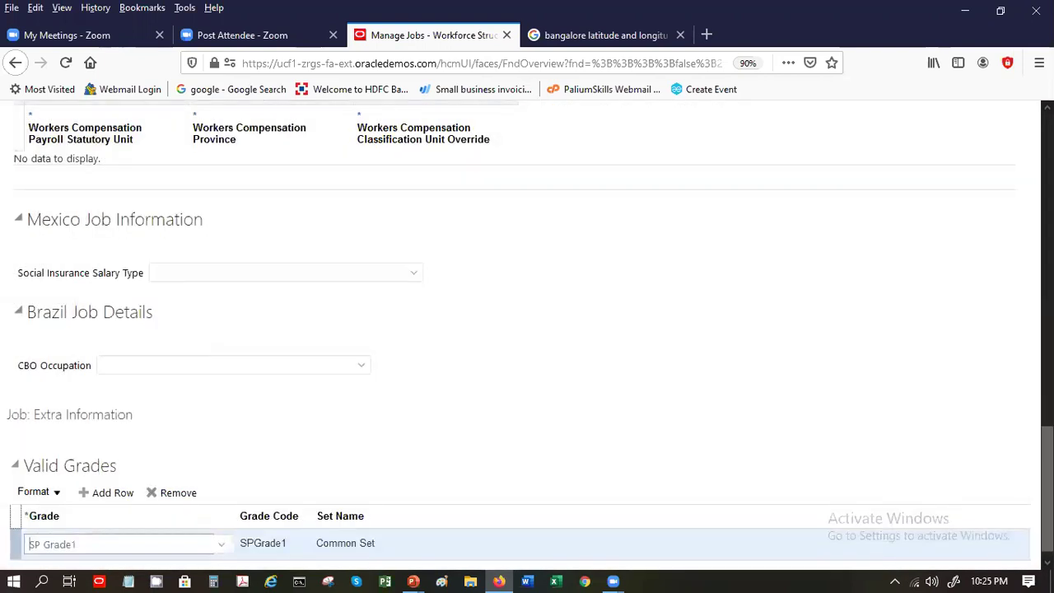
# Step: Proceed to the evaluation criteria and choose Hay System as the evaluation system
pyautogui.moveTo(1048, 511); pyautogui.dragTo(1048, 517)
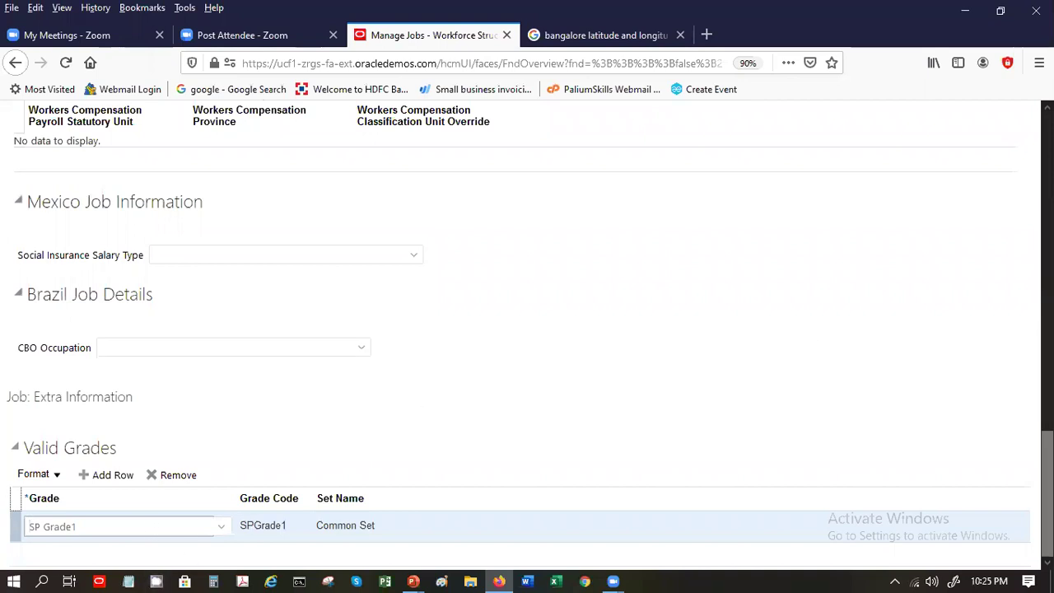
pyautogui.scroll(5, 189, 558)
pyautogui.scroll(10, 847, 225)
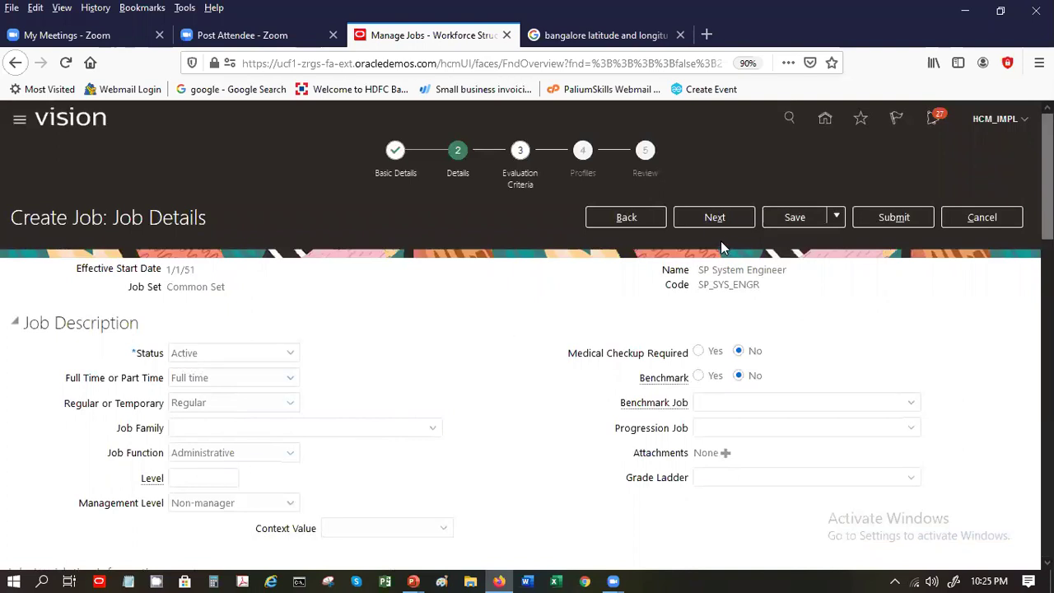
pyautogui.click(711, 219)
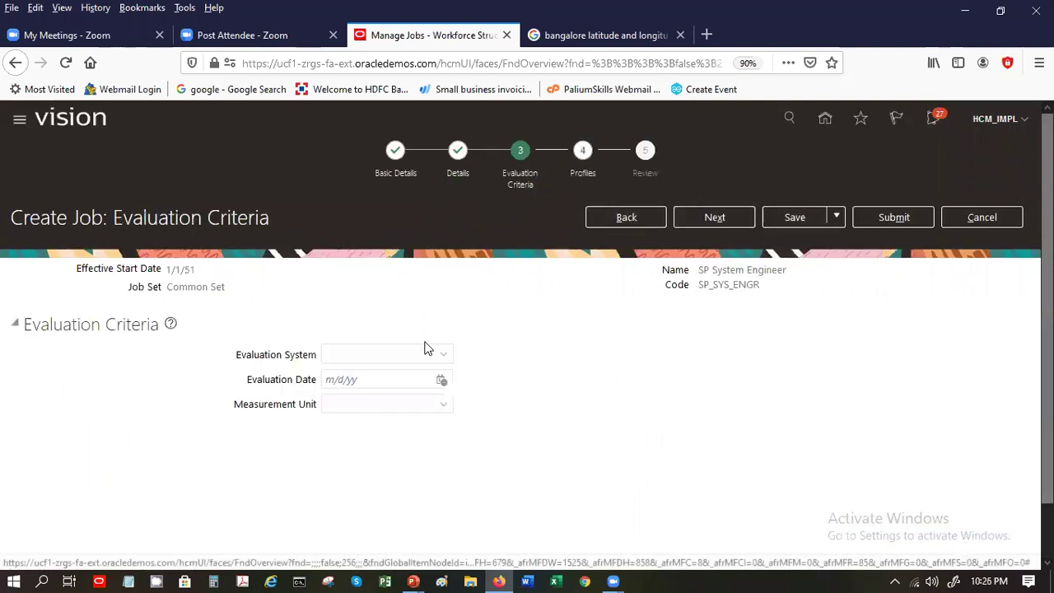
pyautogui.click(438, 359)
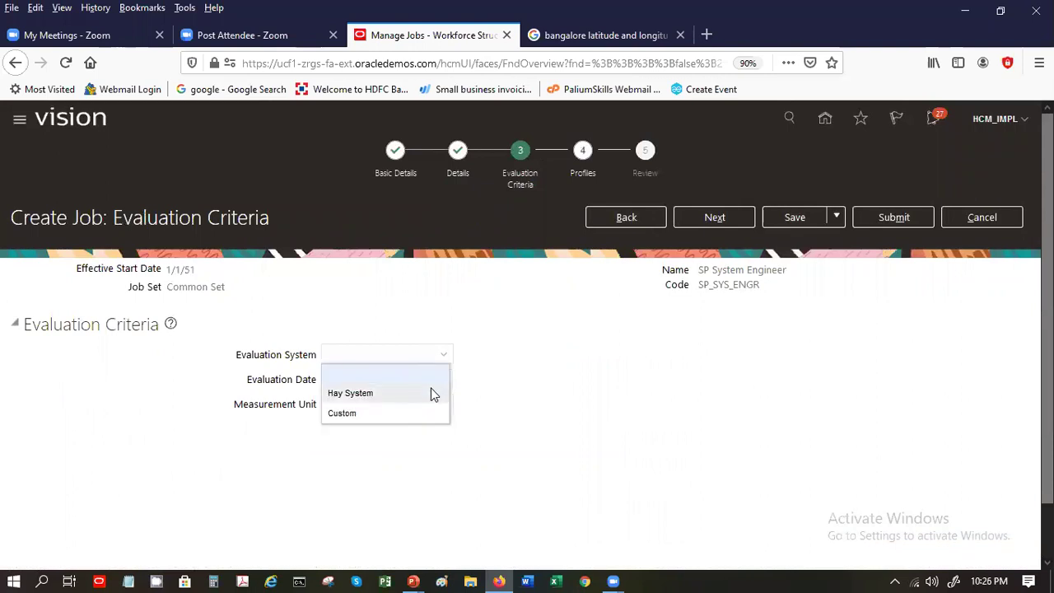
pyautogui.click(431, 388)
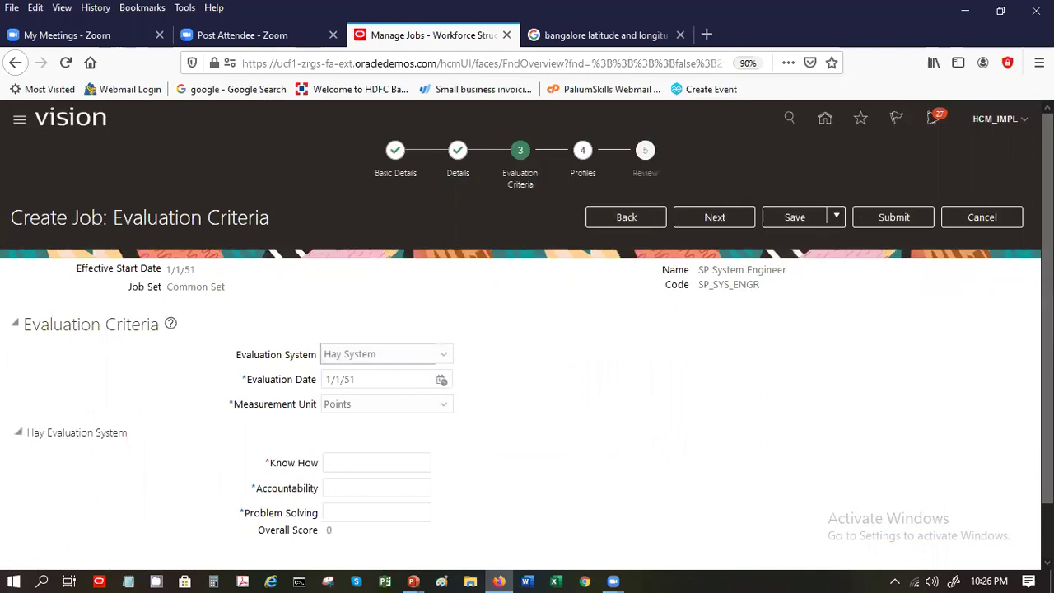
# Step: Score the Hay evaluation with 80 for Know How, 100 for Accountability and 60 for Problem Solving
pyautogui.scroll(-2, 880, 356)
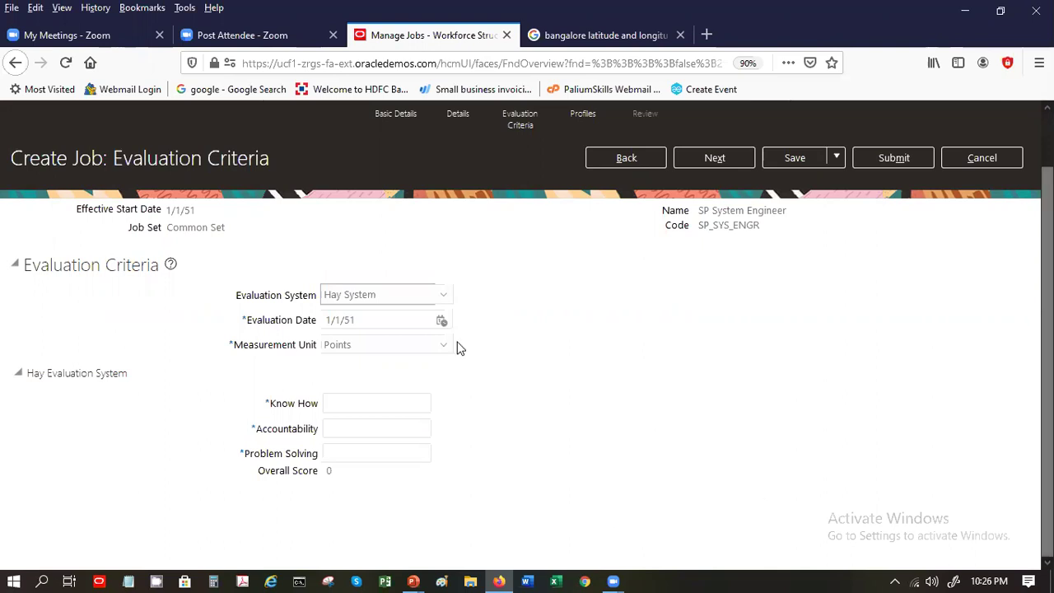
pyautogui.click(352, 402)
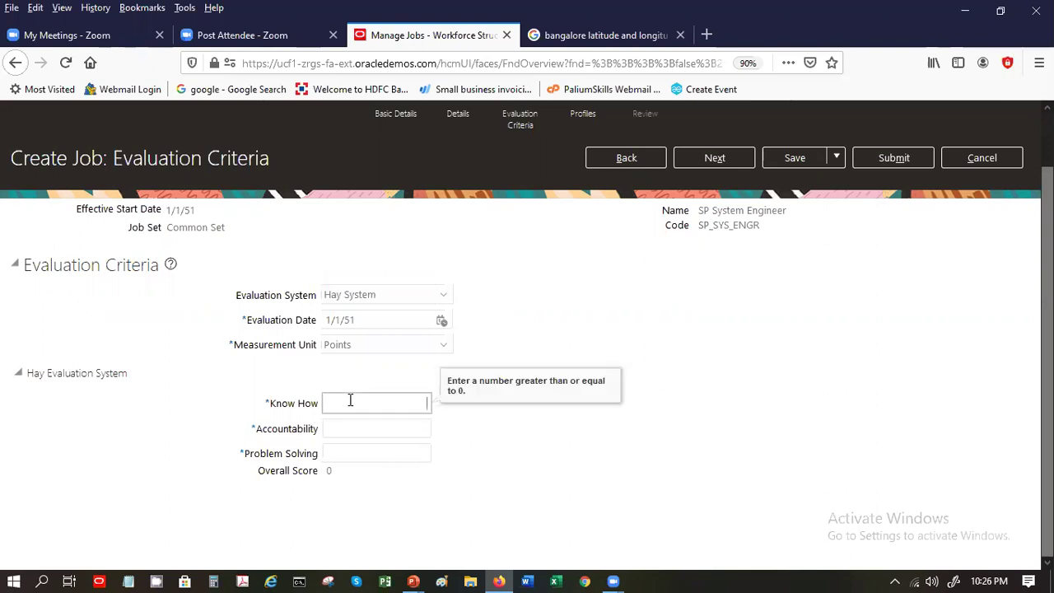
pyautogui.write('80')
pyautogui.press('Tab')
pyautogui.write('100')
pyautogui.press('Tab')
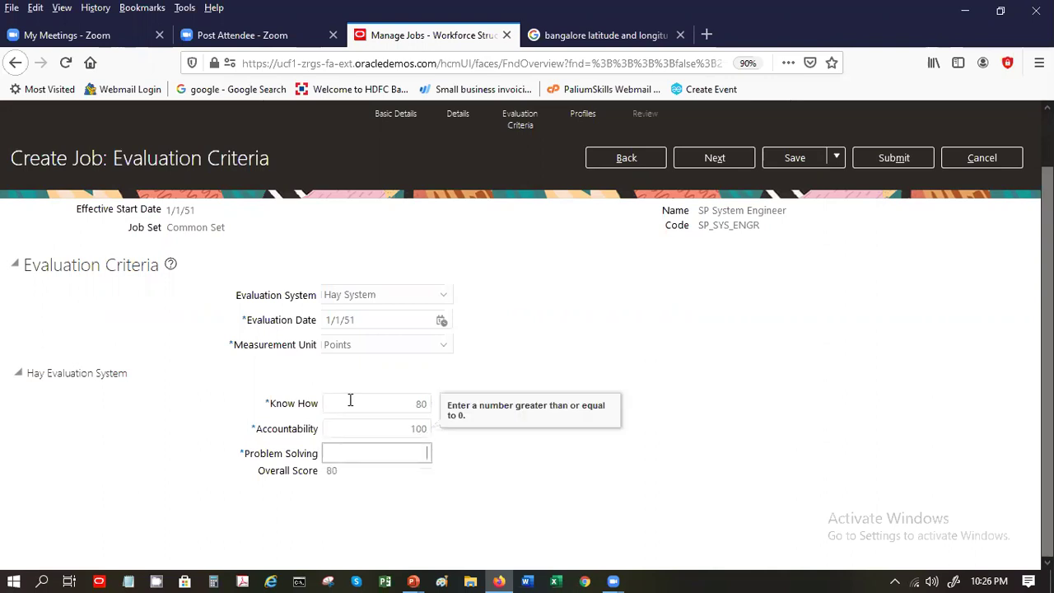
pyautogui.write('160')
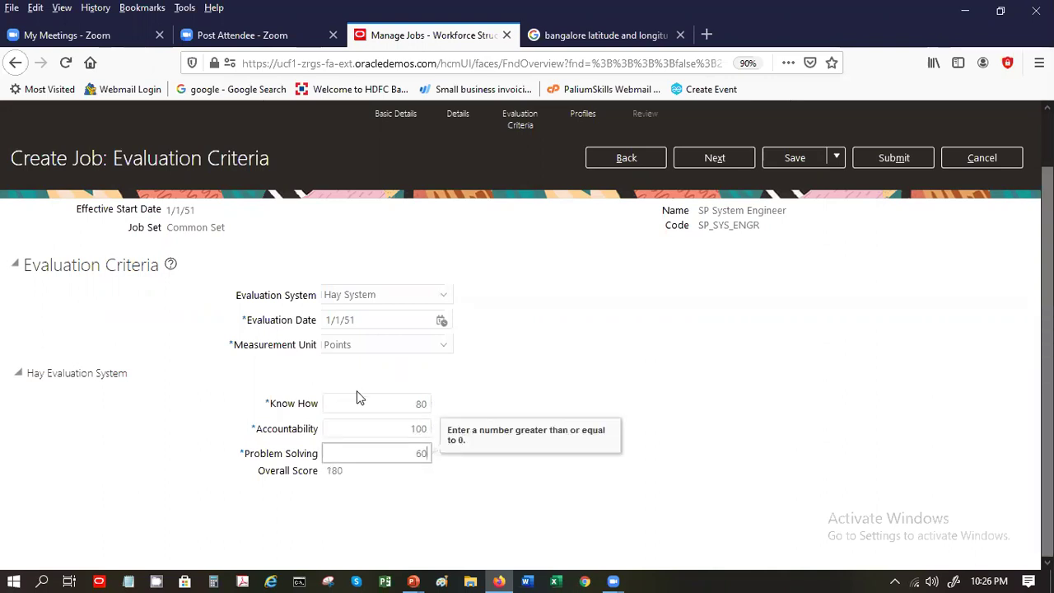
pyautogui.press('Tab')
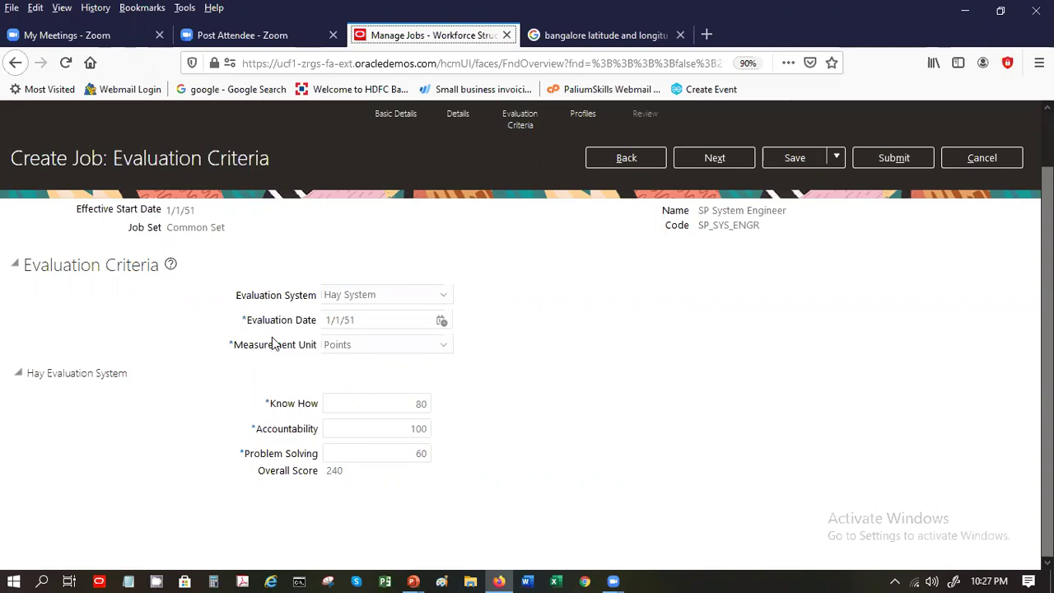
# Step: Proceed to the job's profiles and add the existing profile Analyst
pyautogui.click(699, 162)
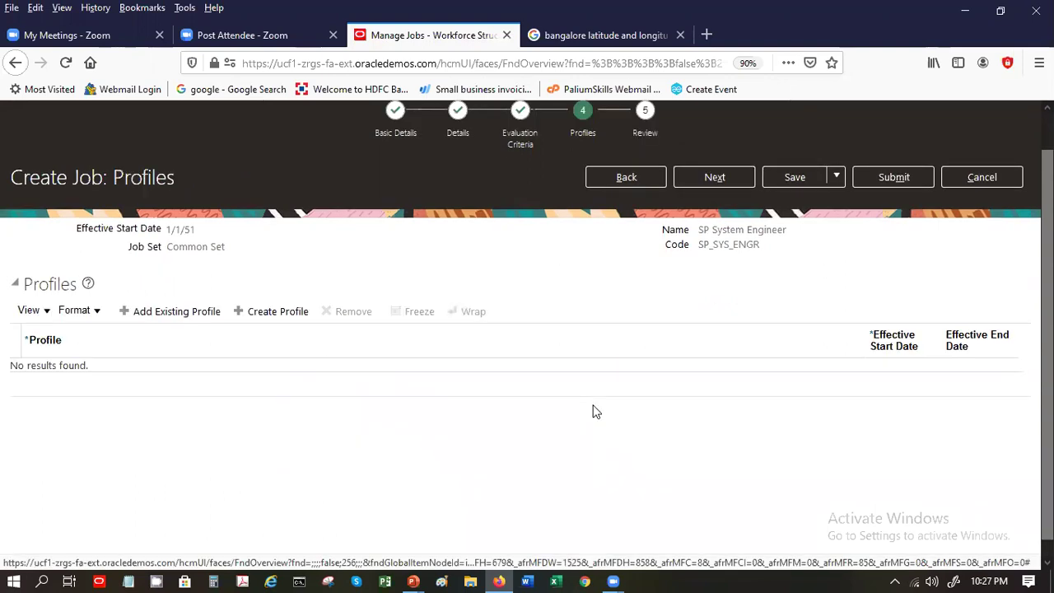
pyautogui.click(149, 320)
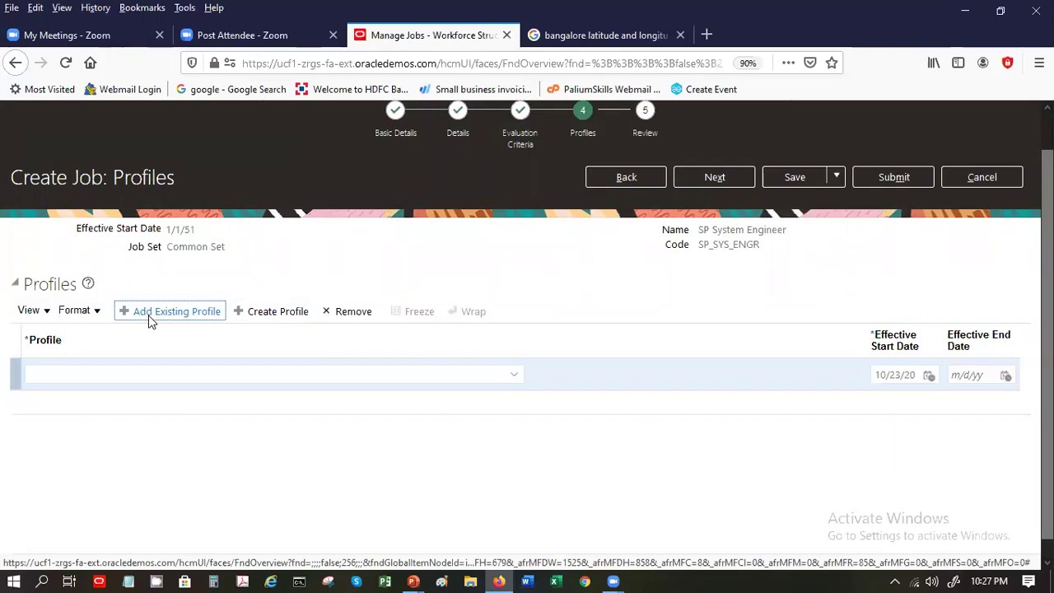
pyautogui.click(397, 381)
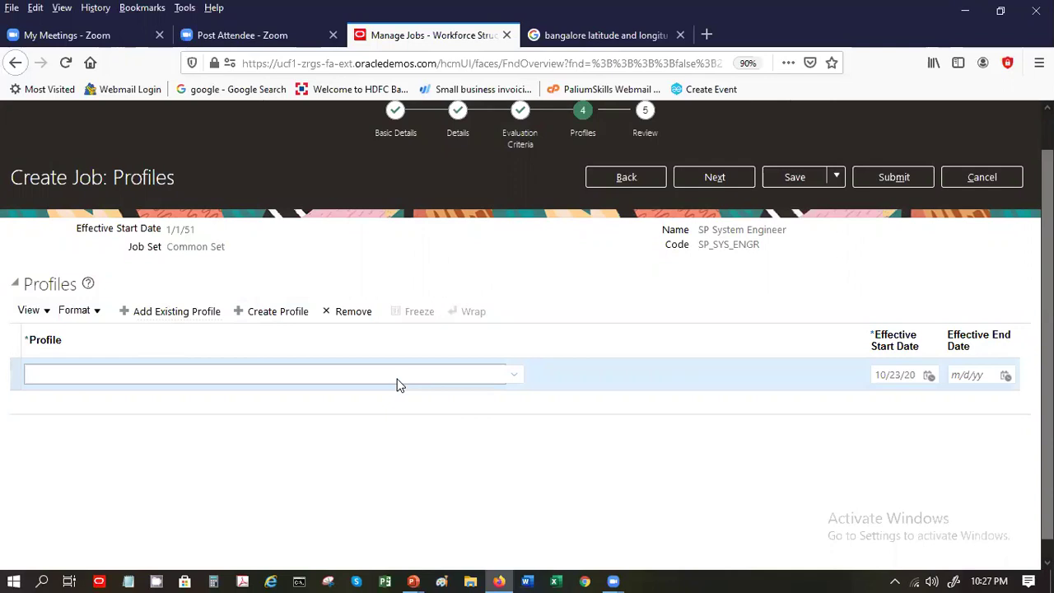
pyautogui.click(397, 385)
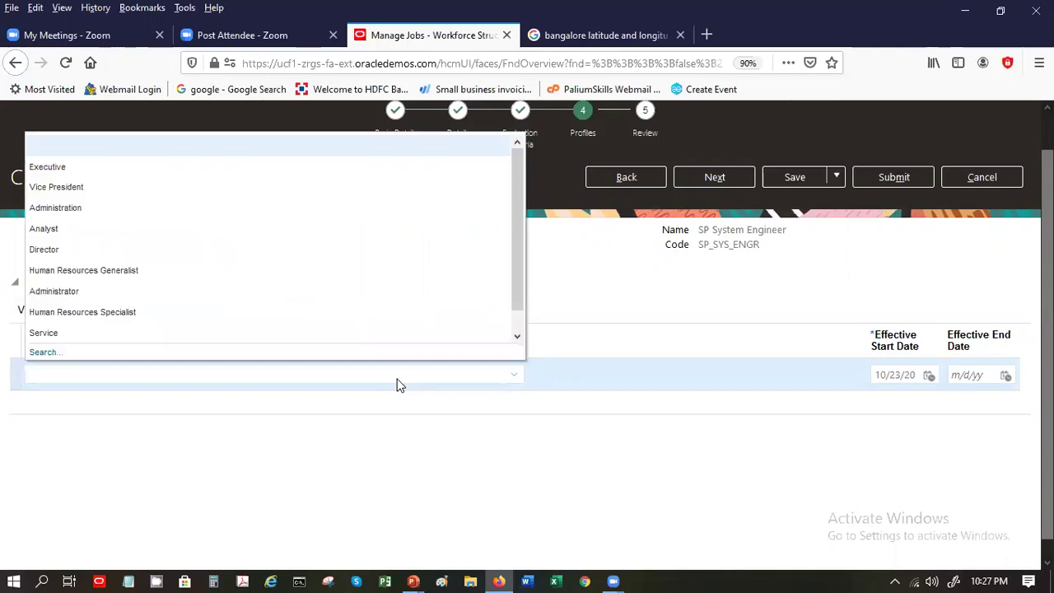
pyautogui.scroll(-1, 512, 315)
pyautogui.scroll(1, 513, 316)
pyautogui.click(48, 229)
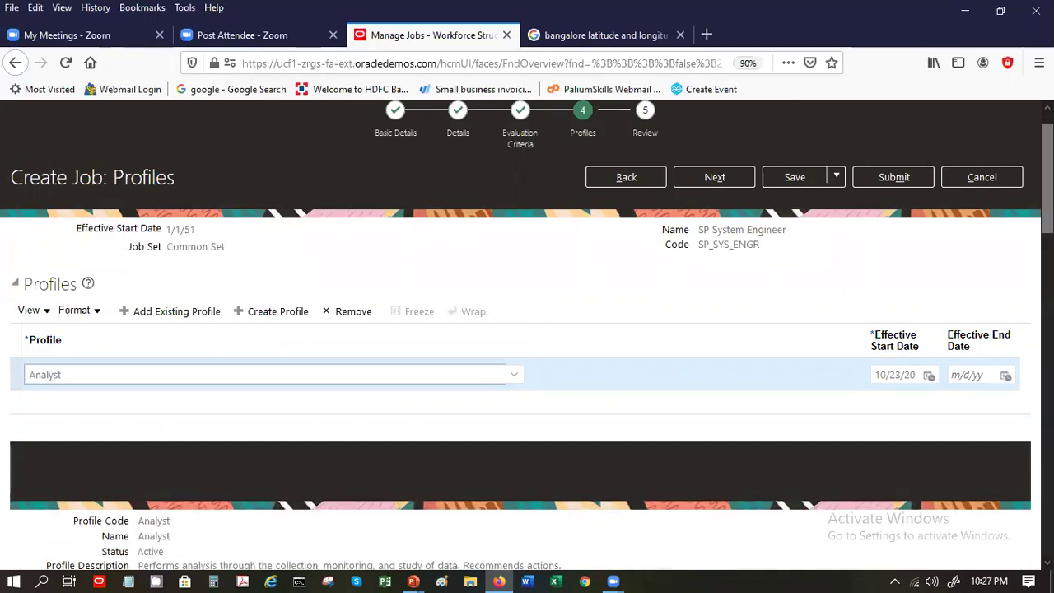
# Step: Examine the Analyst profile's description, degrees, certifications, competencies and other requirements
pyautogui.scroll(-5, 1024, 349)
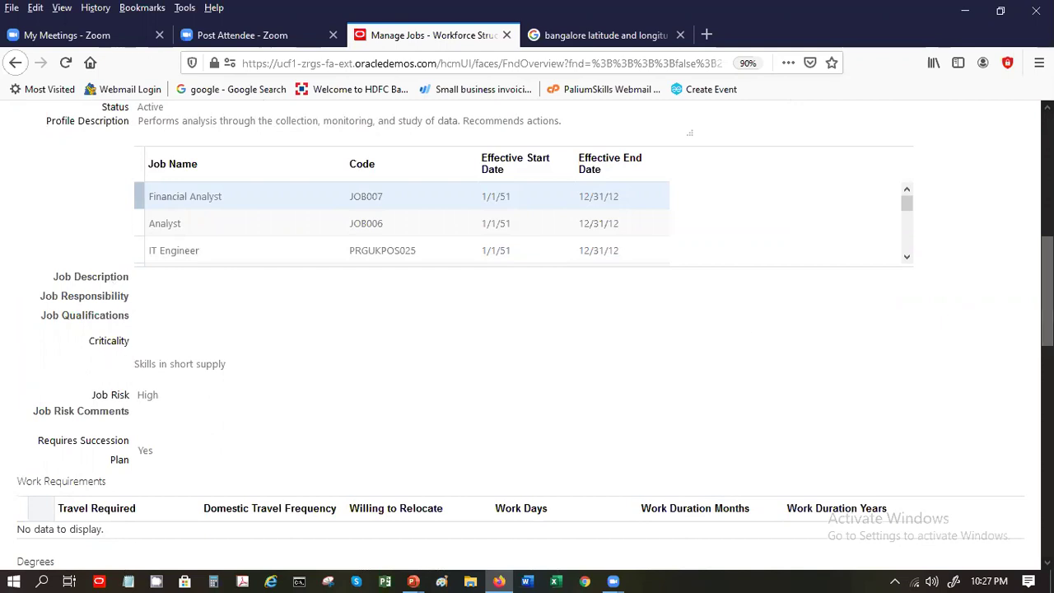
pyautogui.scroll(-3, 1048, 330)
pyautogui.scroll(-2, 1048, 330)
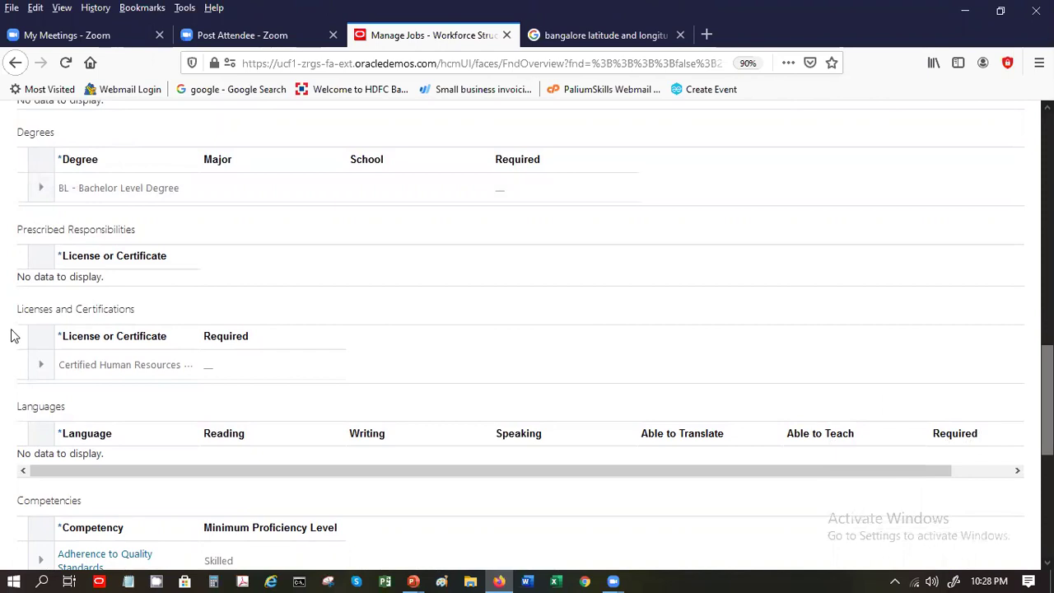
pyautogui.scroll(-1, 1048, 396)
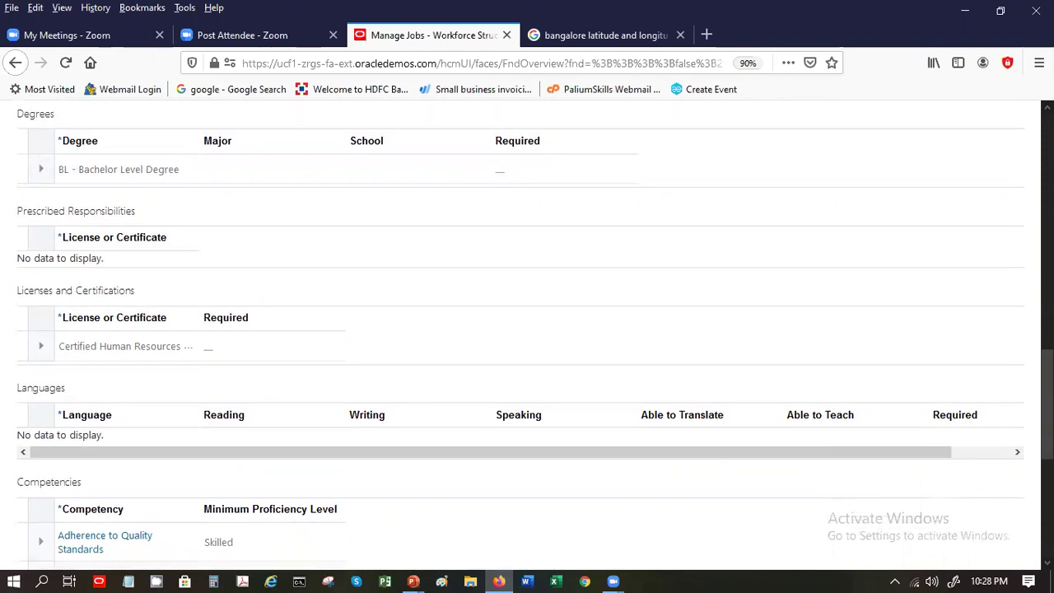
pyautogui.scroll(-5, 1048, 395)
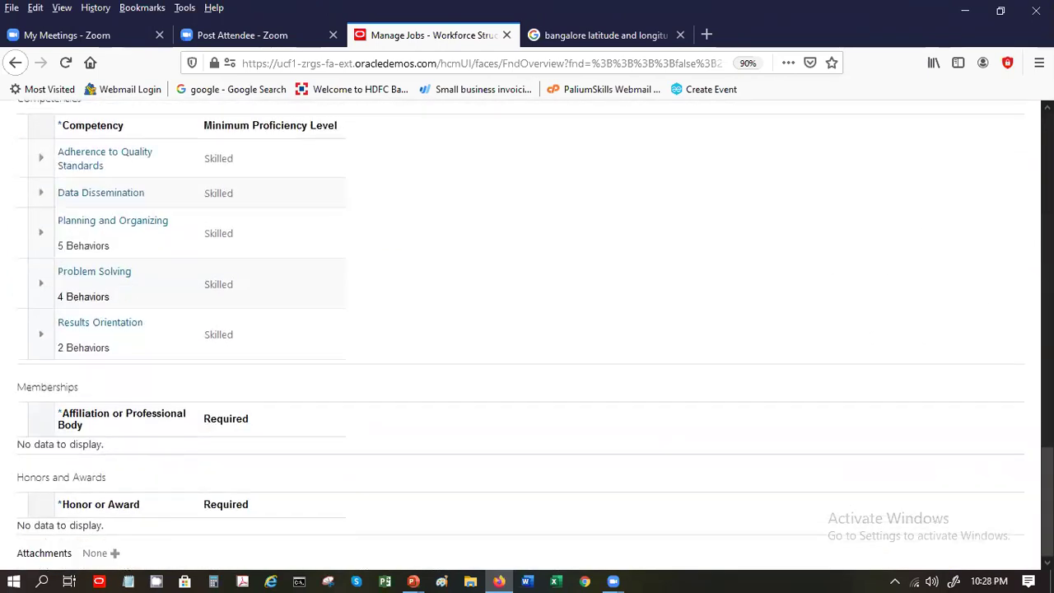
pyautogui.scroll(10, 651, 329)
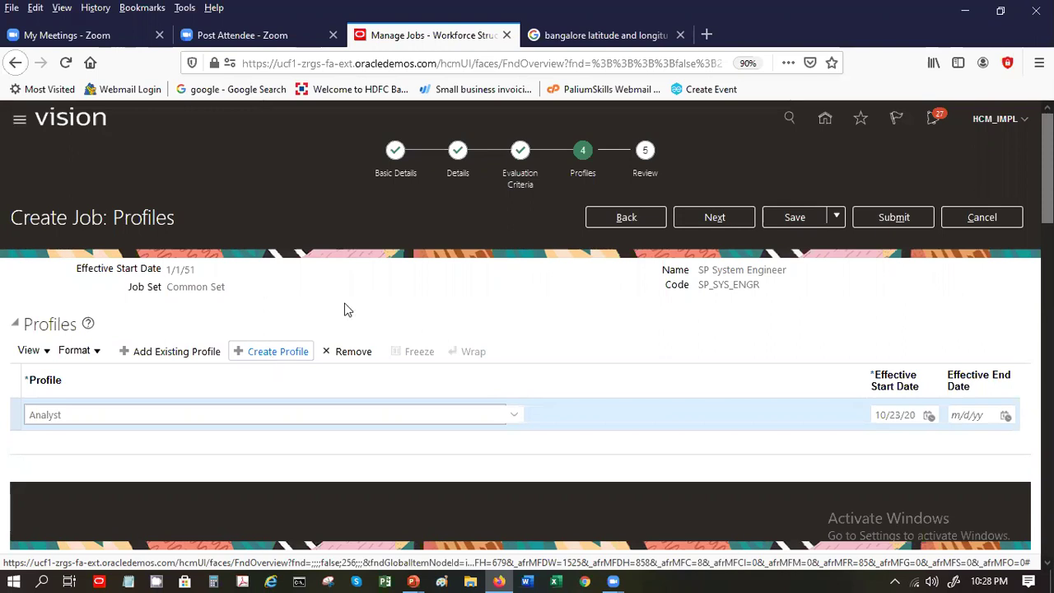
# Step: Proceed to the job's review stage and check its description, valid grade, evaluation criteria and profile
pyautogui.click(686, 223)
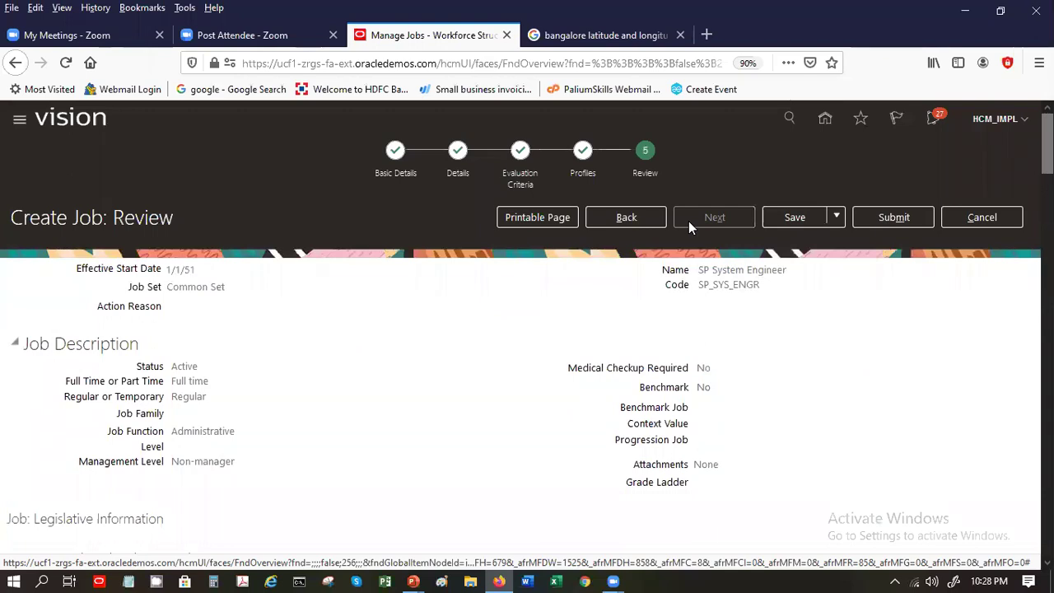
pyautogui.scroll(-15, 527, 329)
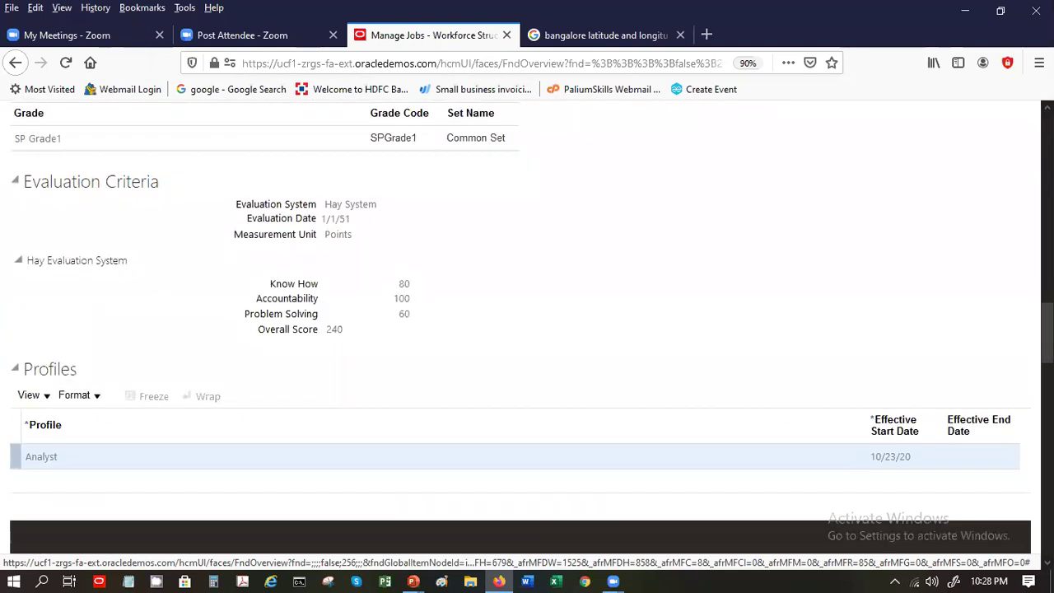
pyautogui.scroll(-2, 527, 329)
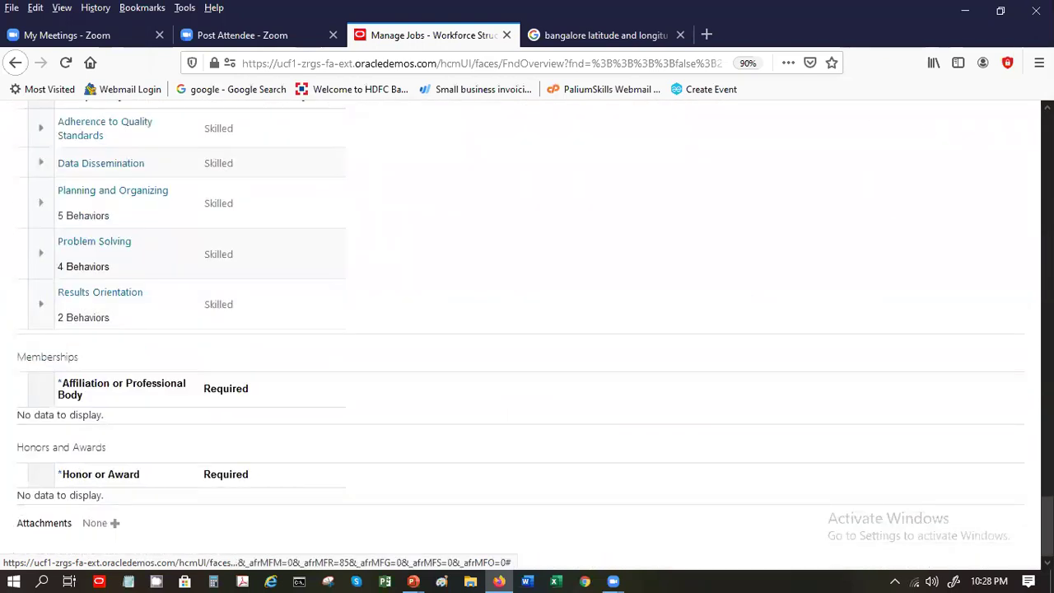
pyautogui.scroll(17, 527, 329)
pyautogui.scroll(-8, 528, 330)
pyautogui.scroll(-6, 528, 329)
pyautogui.scroll(4, 344, 469)
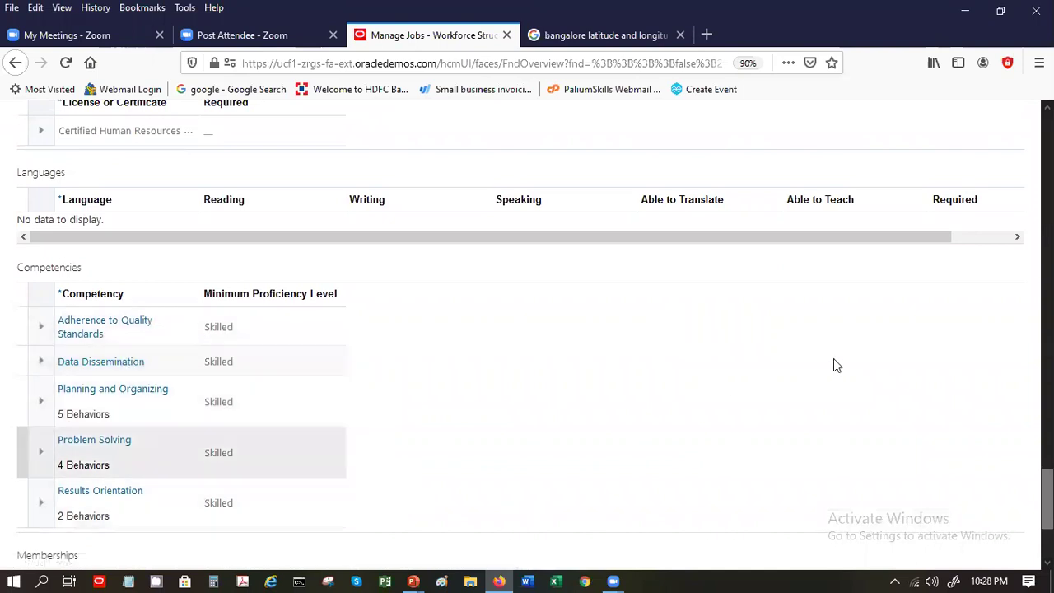
pyautogui.scroll(20, 707, 215)
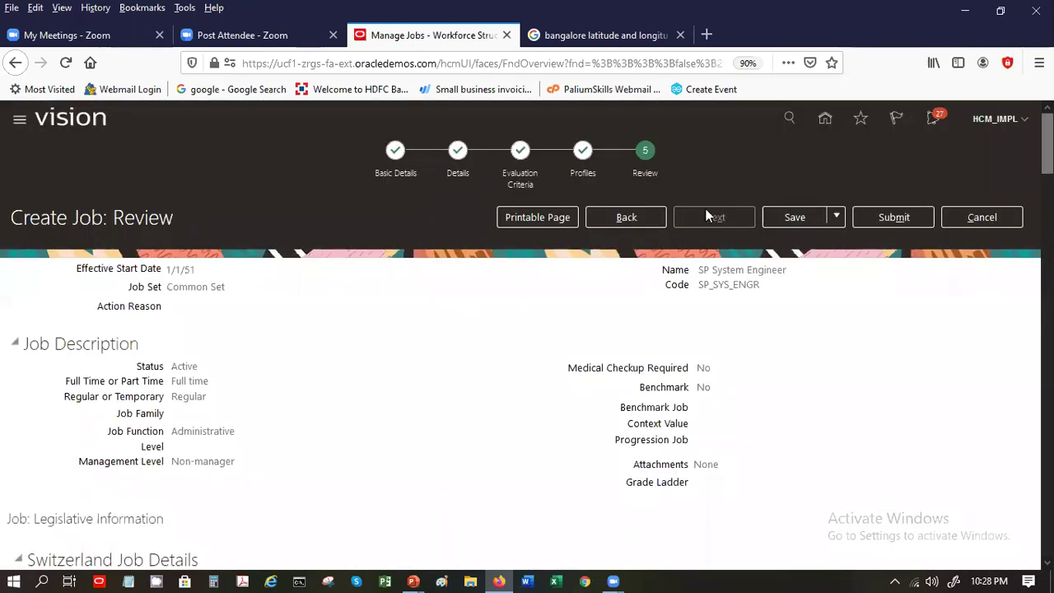
# Step: Submit the SP System Engineer job and confirm the request
pyautogui.click(880, 225)
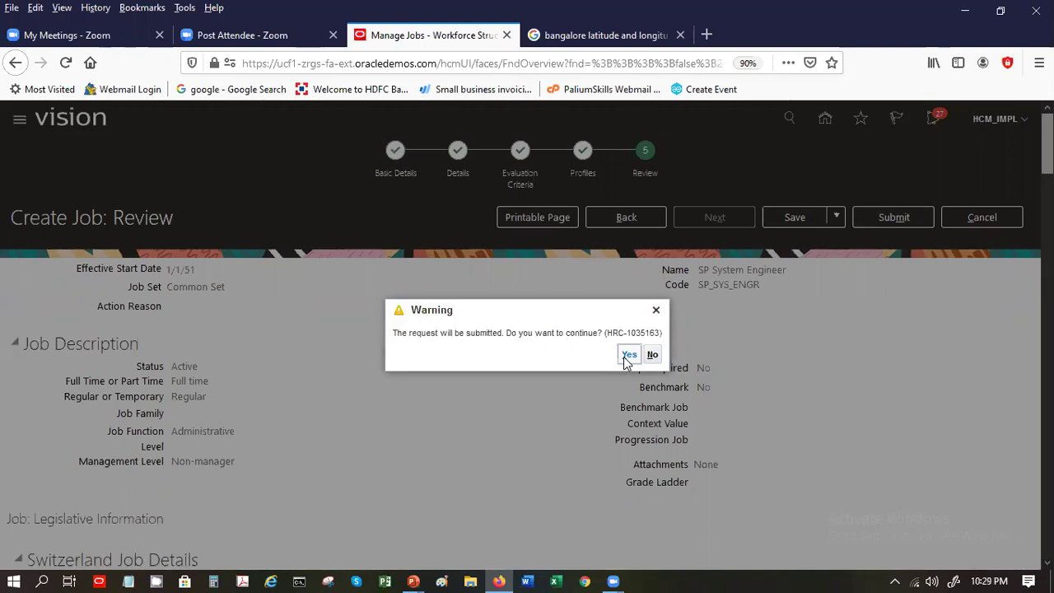
pyautogui.click(626, 356)
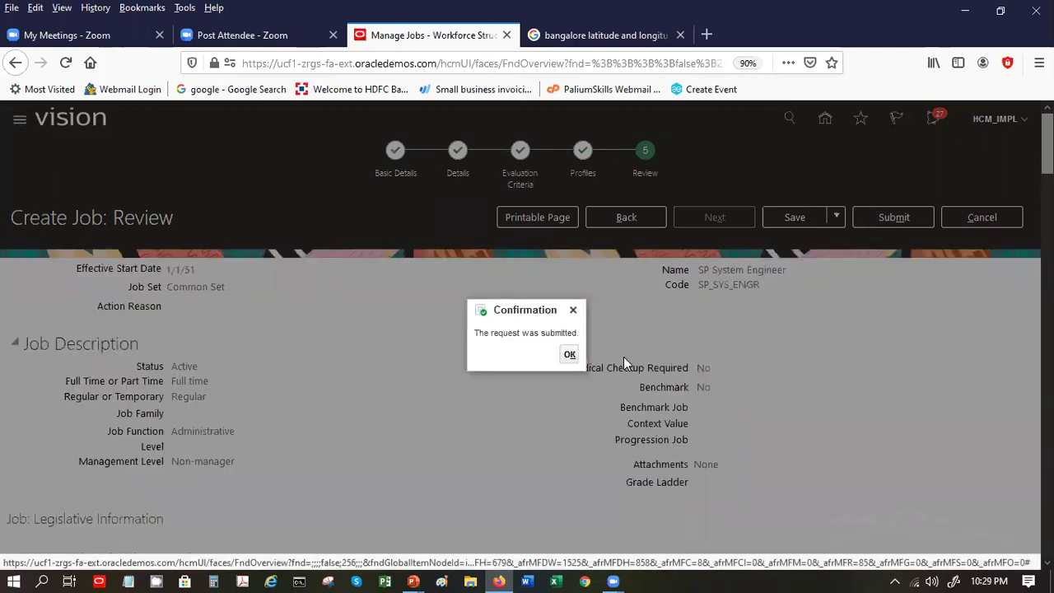
pyautogui.click(568, 354)
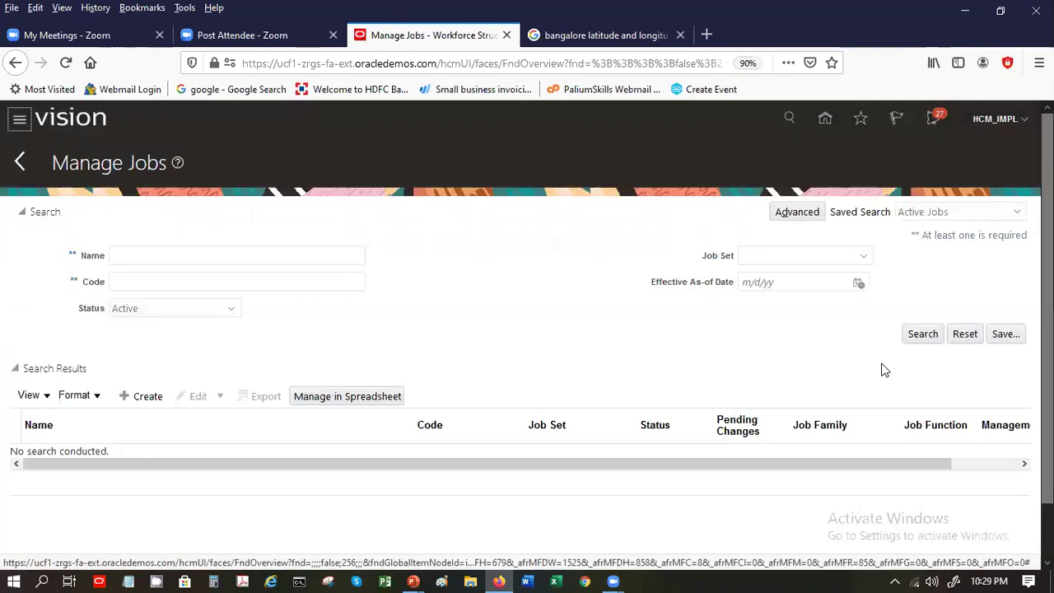
# Step: Search the active jobs by the name SP
pyautogui.click(246, 256)
pyautogui.write('D')
pyautogui.press('BackSpace')
pyautogui.write('SP')
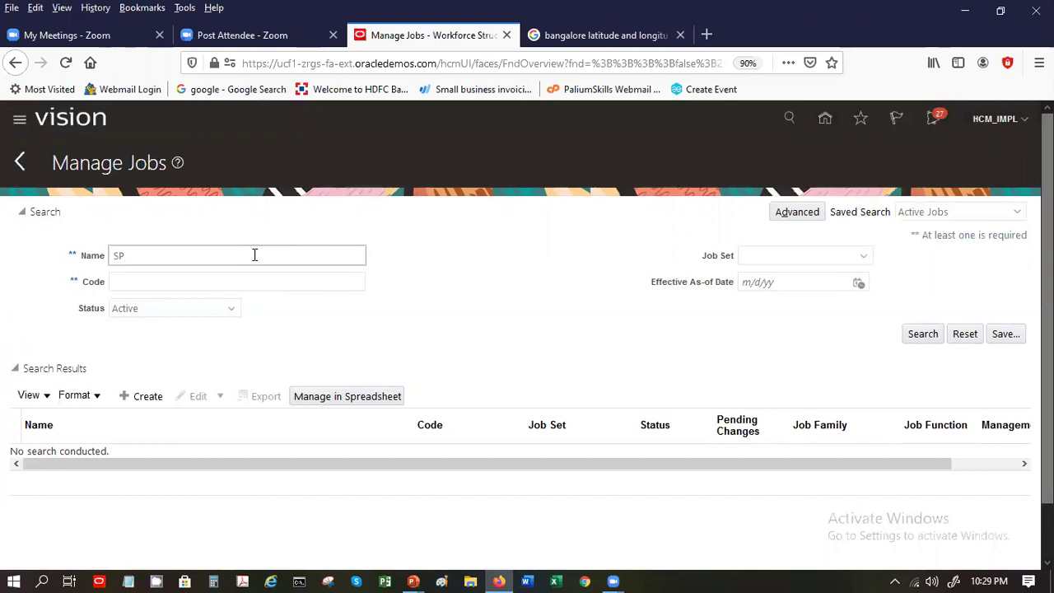
pyautogui.press('Return')
pyautogui.click(926, 338)
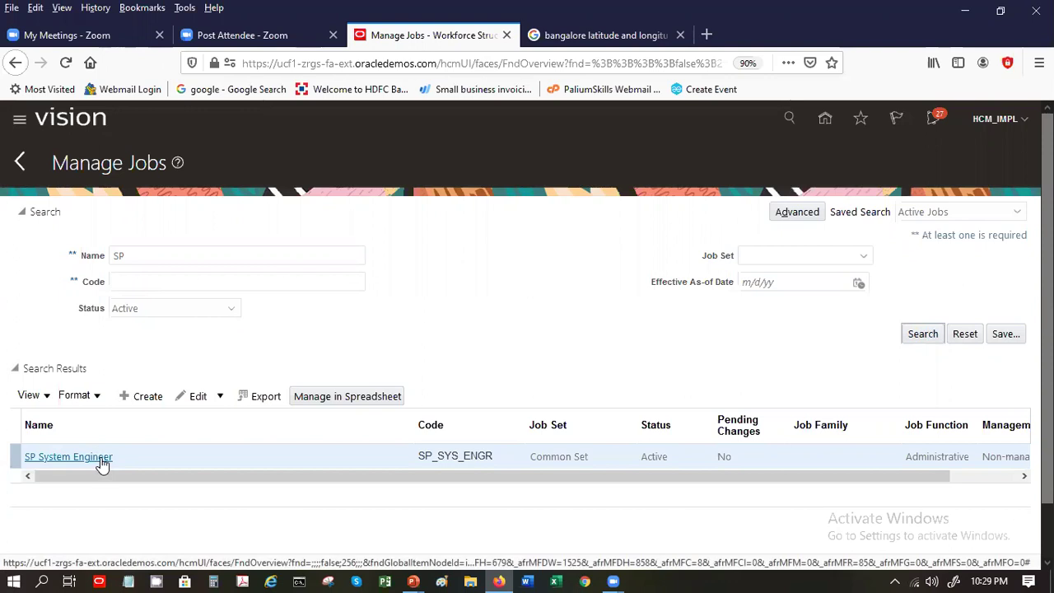
# Step: Start a new position from Workforce Structures and assign it to US1 Business Unit
pyautogui.click(17, 172)
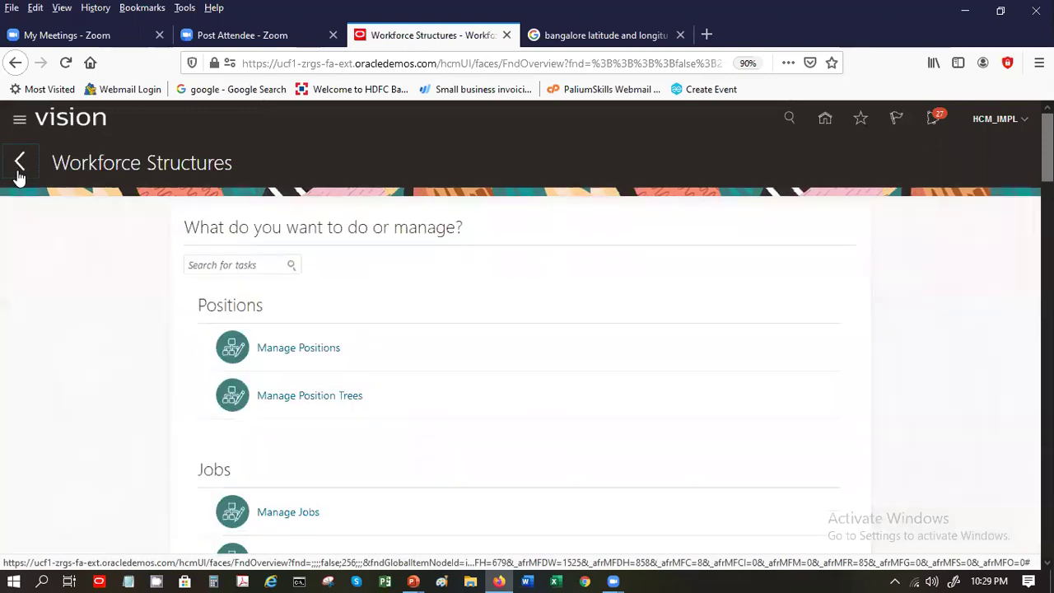
pyautogui.click(302, 349)
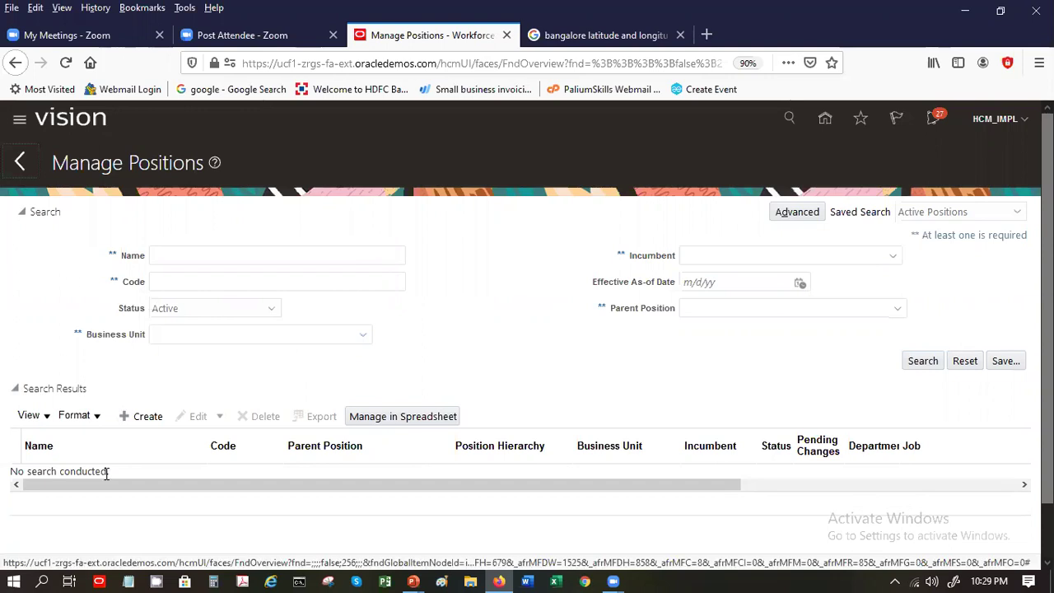
pyautogui.click(133, 423)
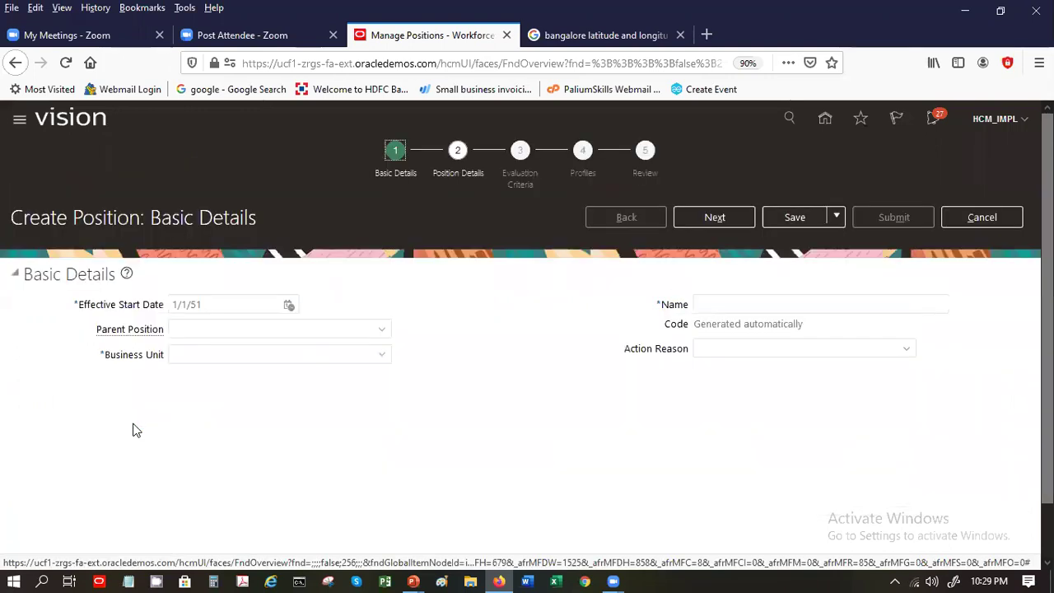
pyautogui.click(753, 307)
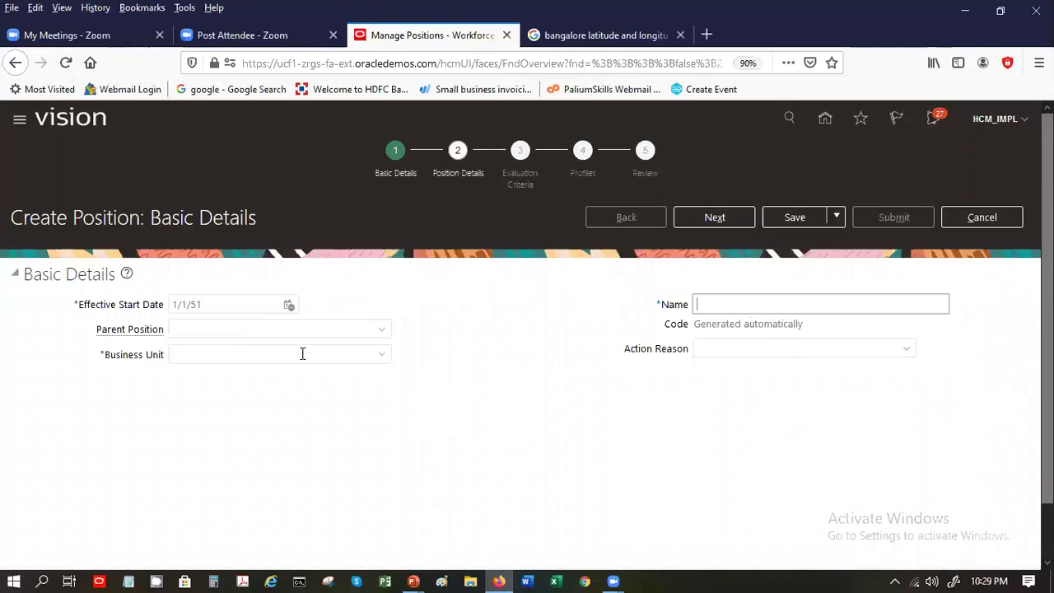
pyautogui.click(270, 347)
pyautogui.write('US1')
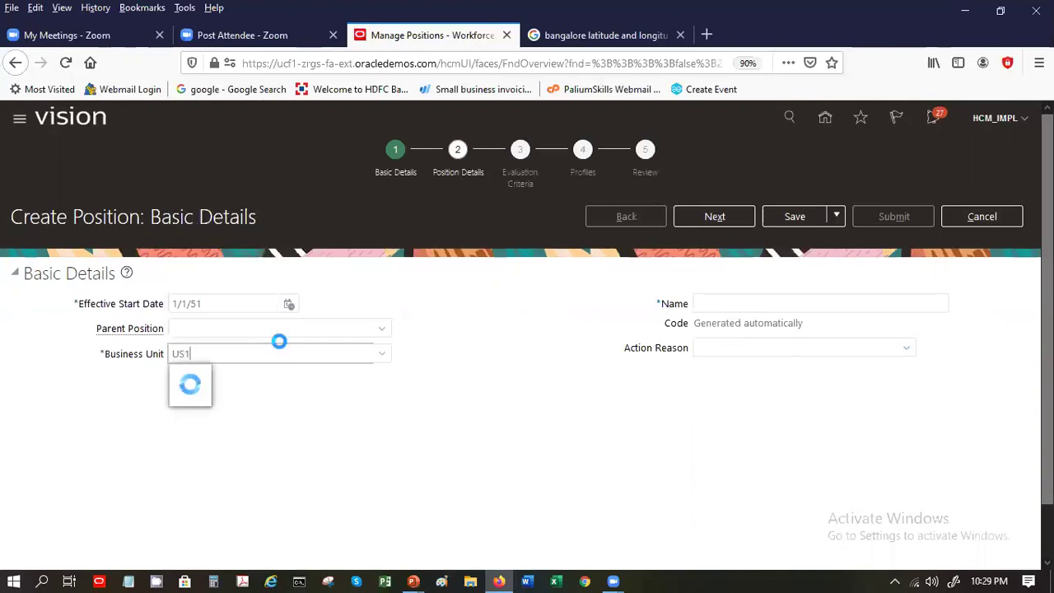
pyautogui.click(224, 383)
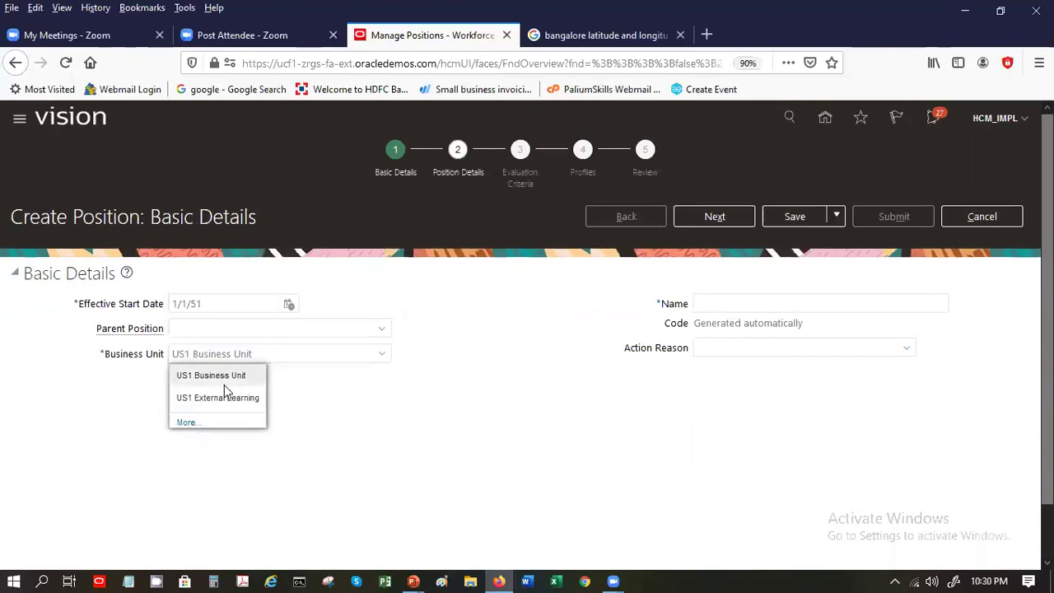
# Step: Name the new position SP Lead System Engineer
pyautogui.click(755, 303)
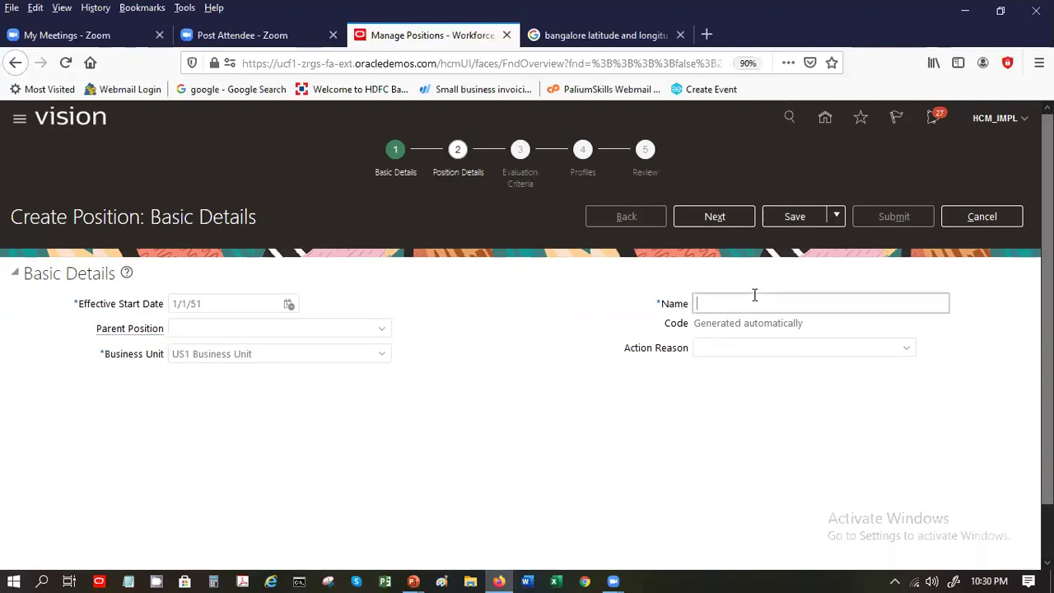
pyautogui.write('SP System Eng')
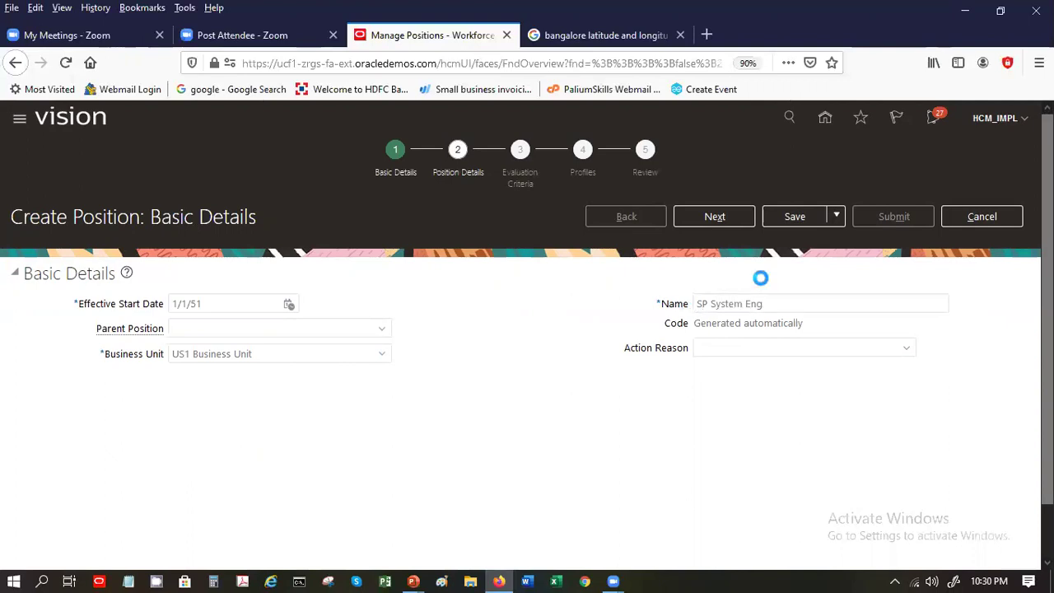
pyautogui.rightClick(761, 278)
pyautogui.click(760, 300)
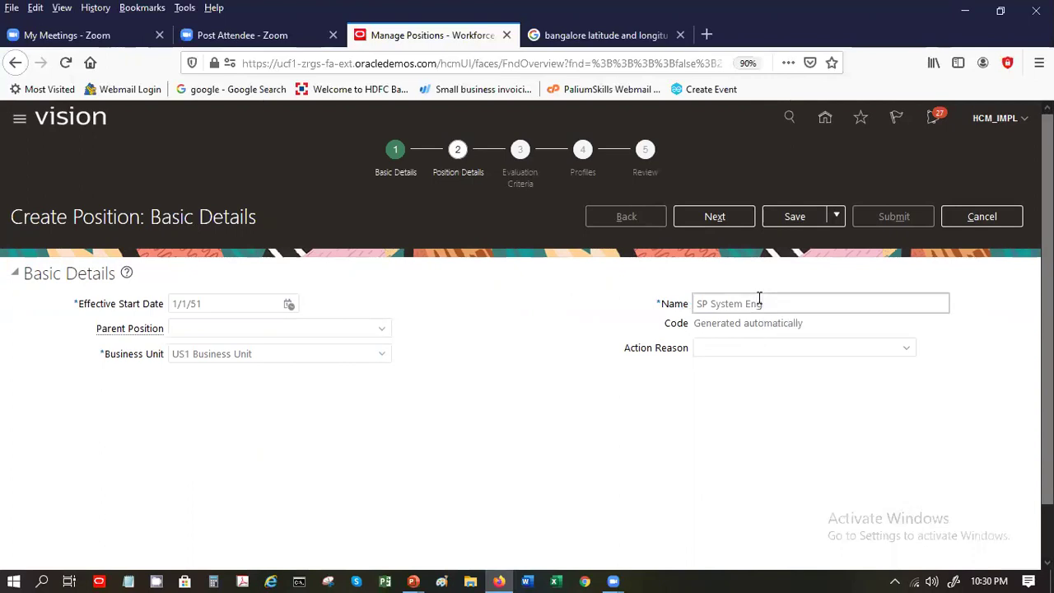
pyautogui.press('Left')
pyautogui.press('Left')
pyautogui.press('Left')
pyautogui.press('Left')
pyautogui.press('Left')
pyautogui.press('Left')
pyautogui.press('Left')
pyautogui.press('Left')
pyautogui.press('Left')
pyautogui.press('Left')
pyautogui.write('Lead')
pyautogui.press('Tab')
pyautogui.click(810, 304)
pyautogui.write('ineer')
pyautogui.press('Tab')
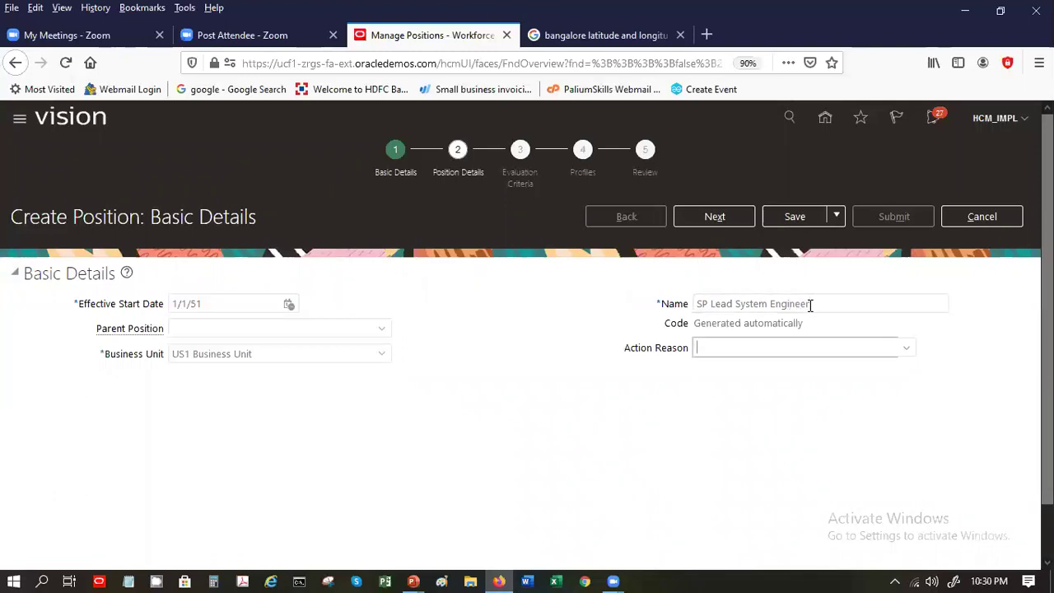
# Step: Proceed to the position details and set department SP HR Department, job SP System Engineer and location SP Bengaluru
pyautogui.click(706, 219)
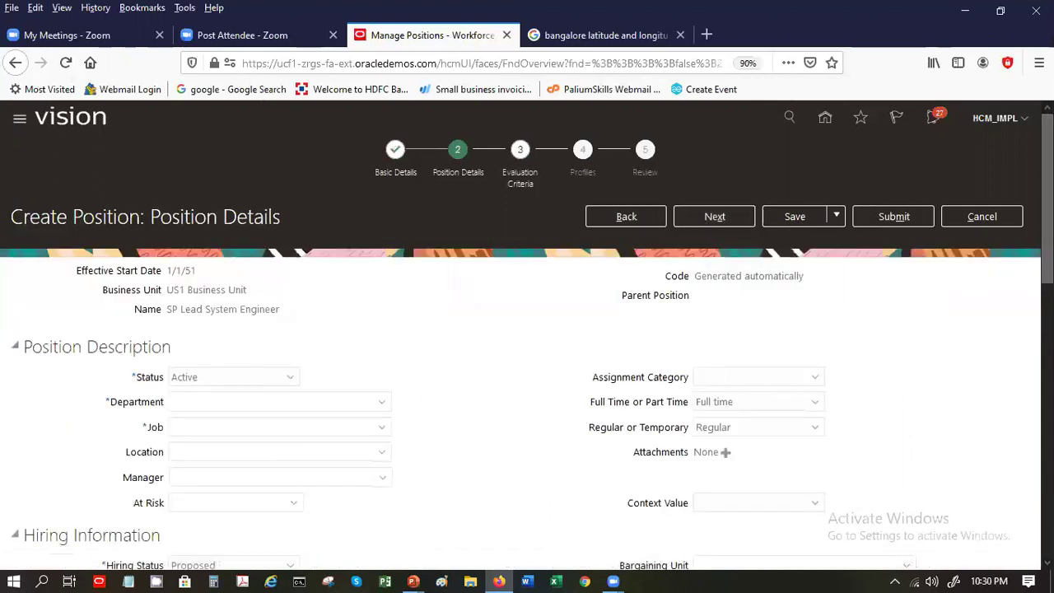
pyautogui.scroll(-3, 579, 416)
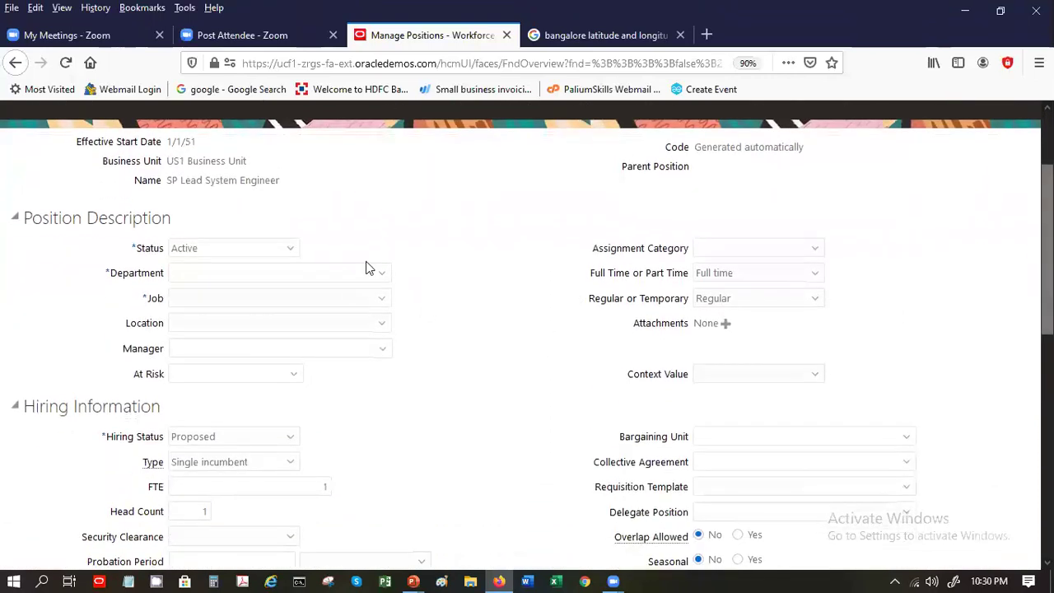
pyautogui.click(288, 270)
pyautogui.write('SP')
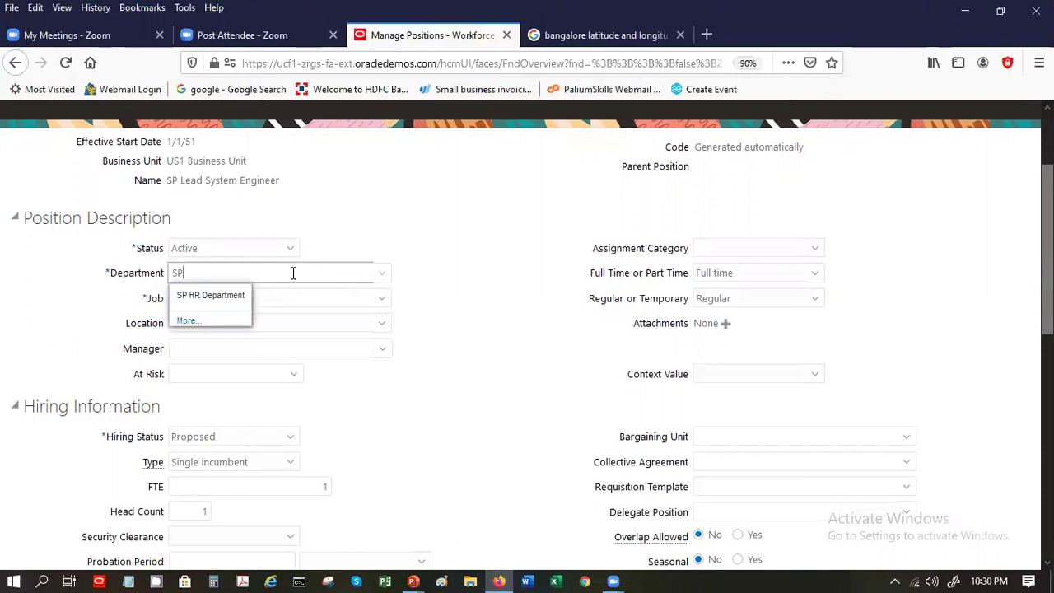
pyautogui.click(238, 294)
pyautogui.click(239, 294)
pyautogui.write('SP')
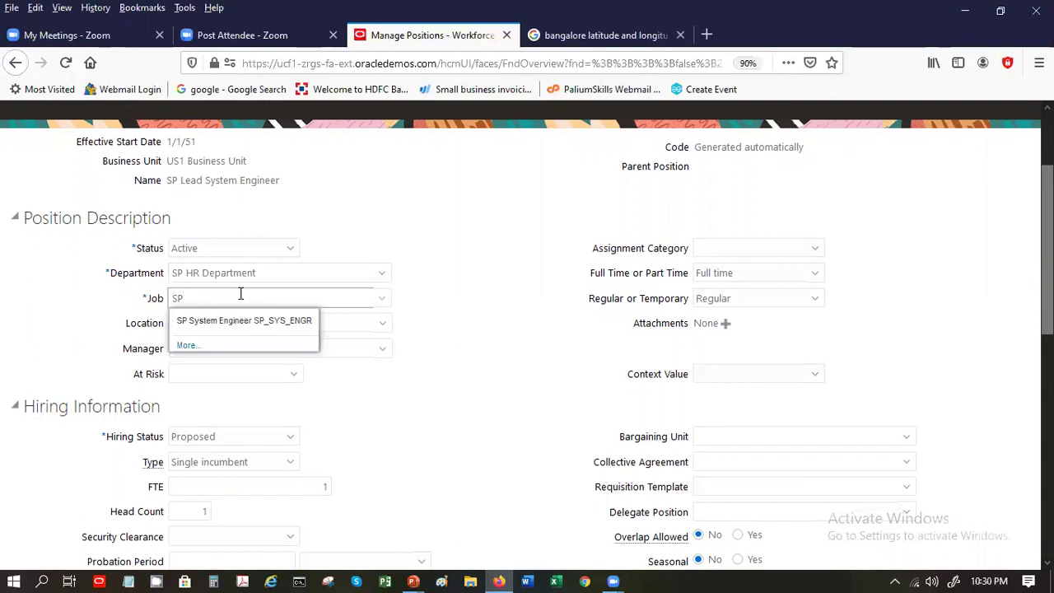
pyautogui.click(243, 321)
pyautogui.click(243, 323)
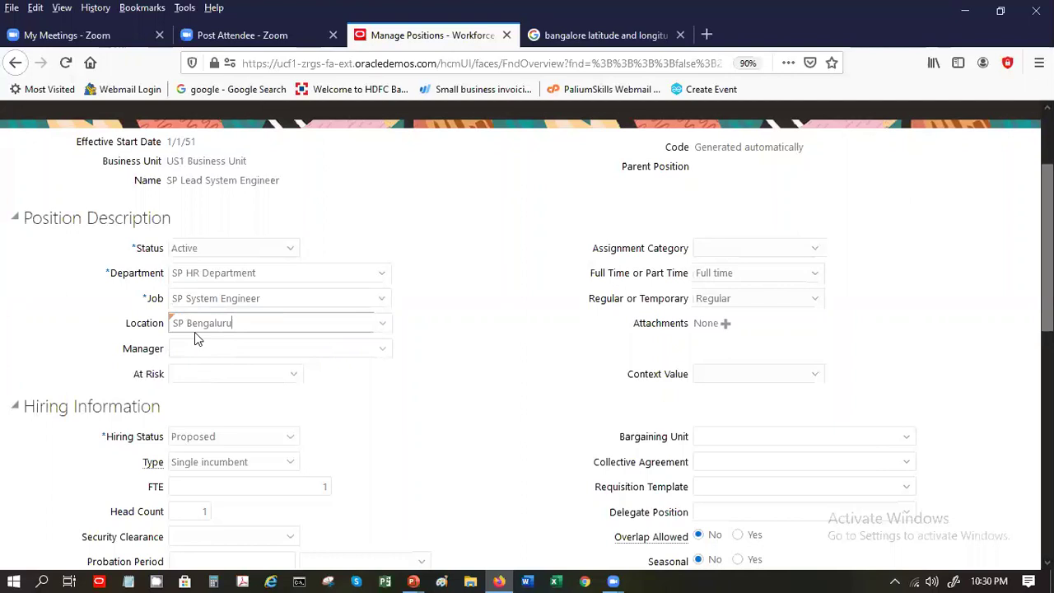
# Step: Try to fill the position's manager field by entering two different people's names
pyautogui.click(240, 348)
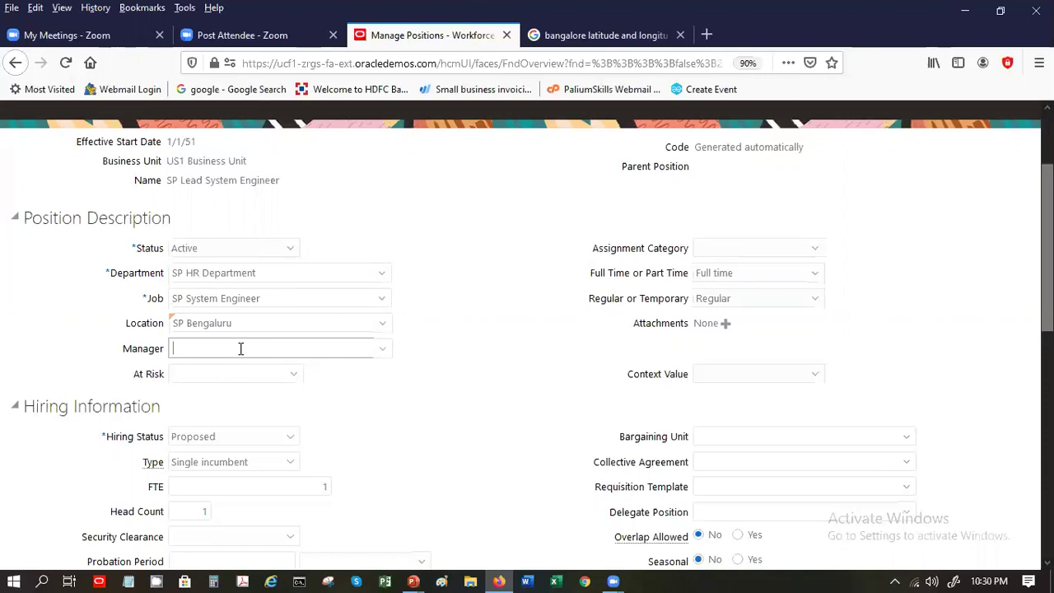
pyautogui.write('Feitty')
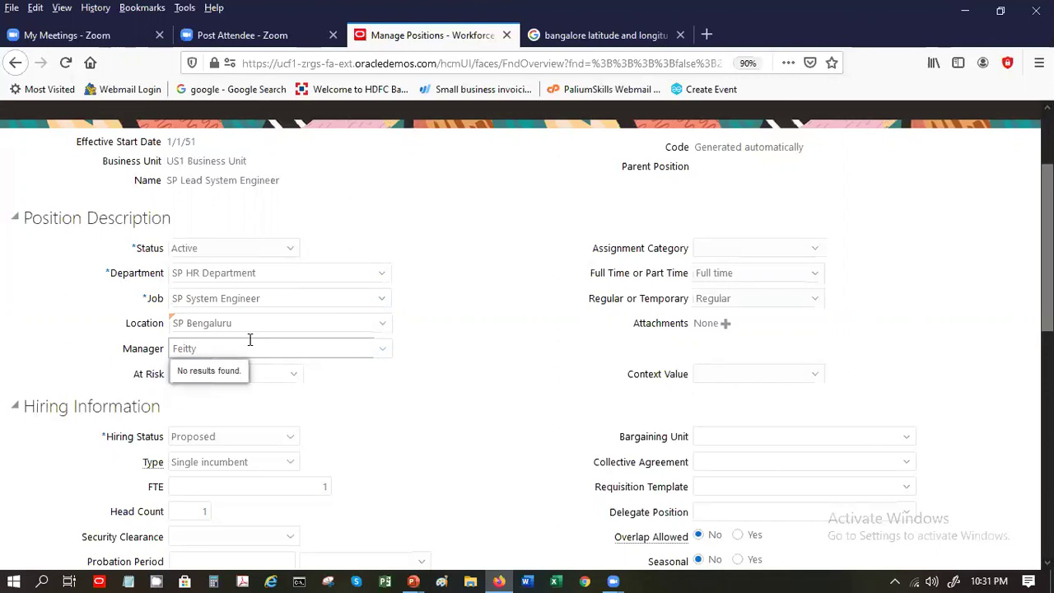
pyautogui.doubleClick(249, 340)
pyautogui.write('Curti')
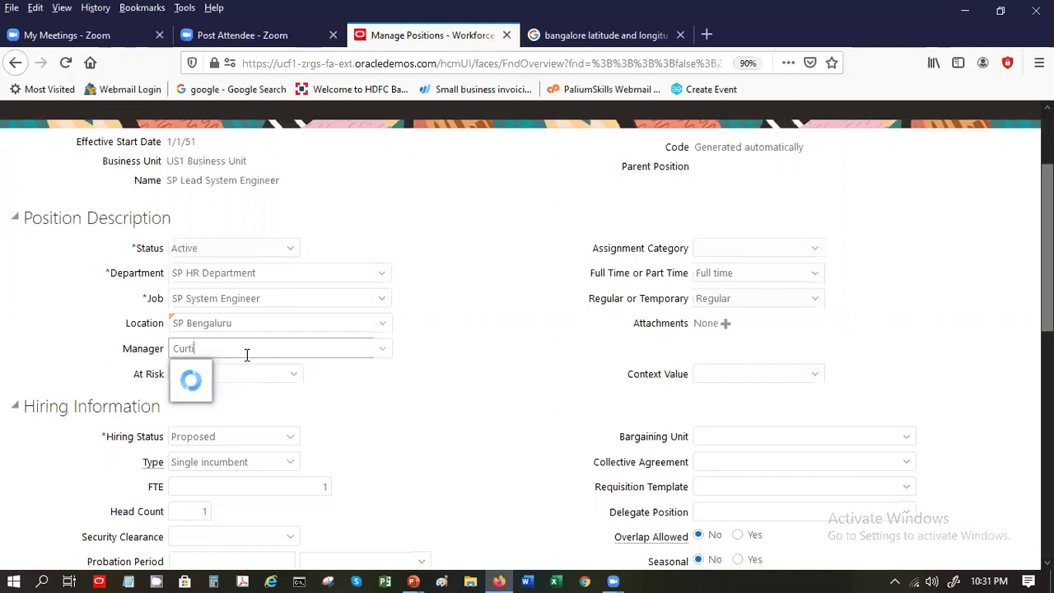
pyautogui.write('s')
pyautogui.rightClick(246, 355)
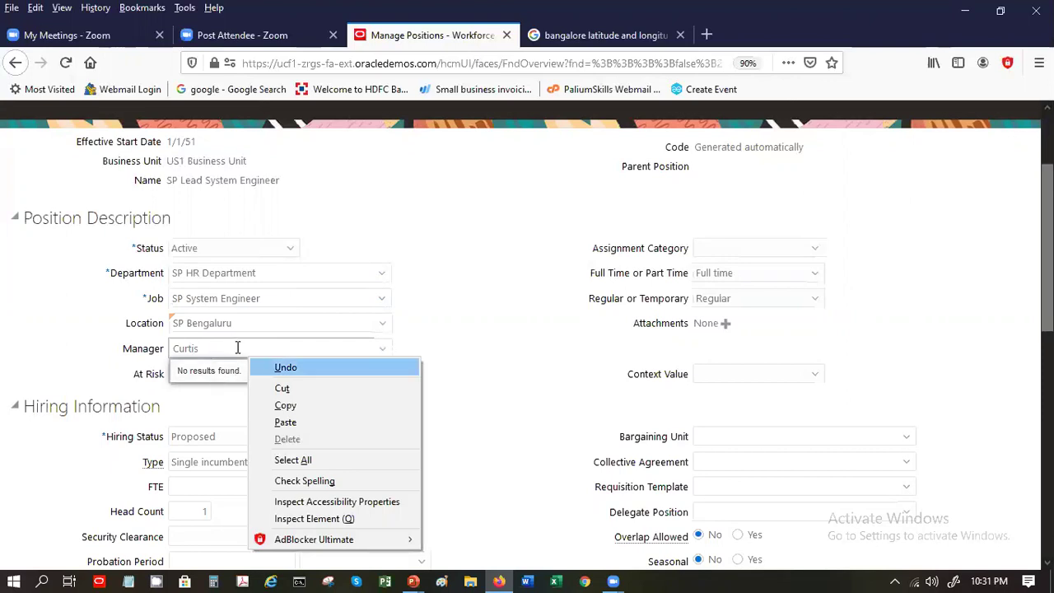
pyautogui.click(238, 348)
pyautogui.press('BackSpace')
pyautogui.press('BackSpace')
pyautogui.press('BackSpace')
pyautogui.press('BackSpace')
pyautogui.press('BackSpace')
pyautogui.press('BackSpace')
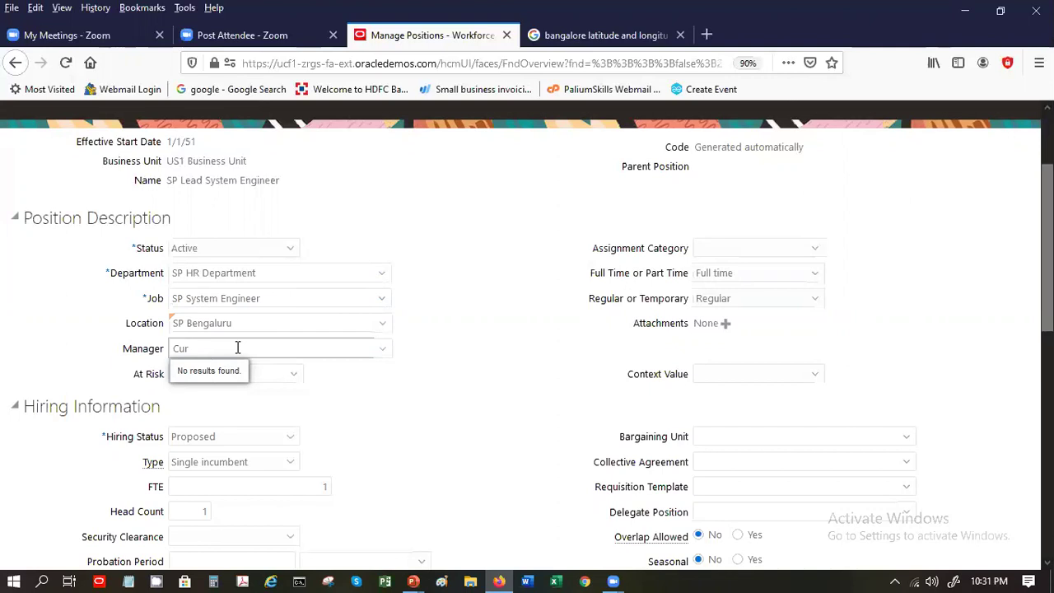
# Step: Open the manager search for the position and search for a manager by first name
pyautogui.click(384, 349)
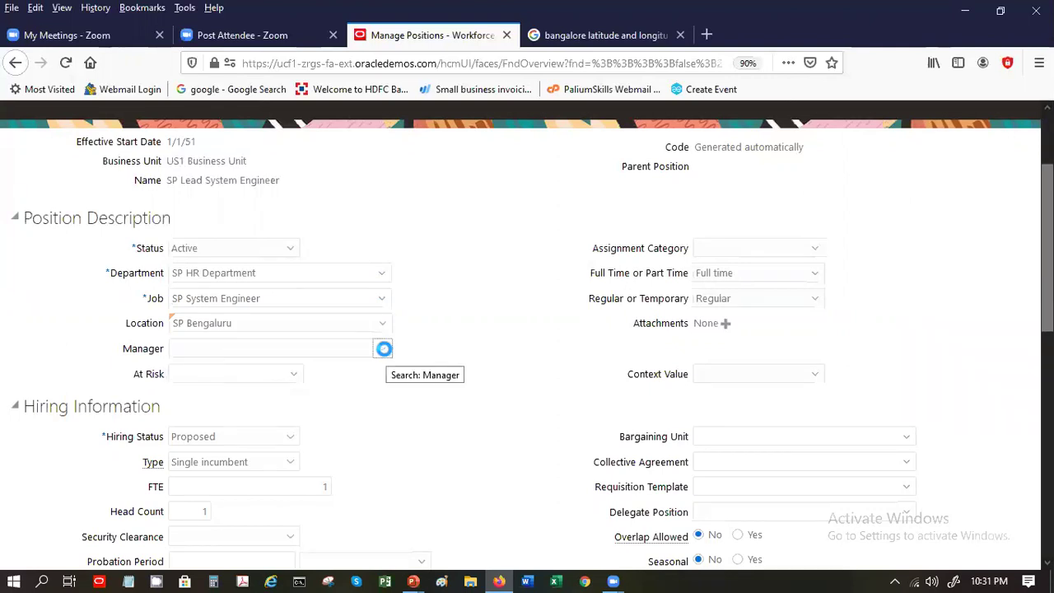
pyautogui.click(384, 350)
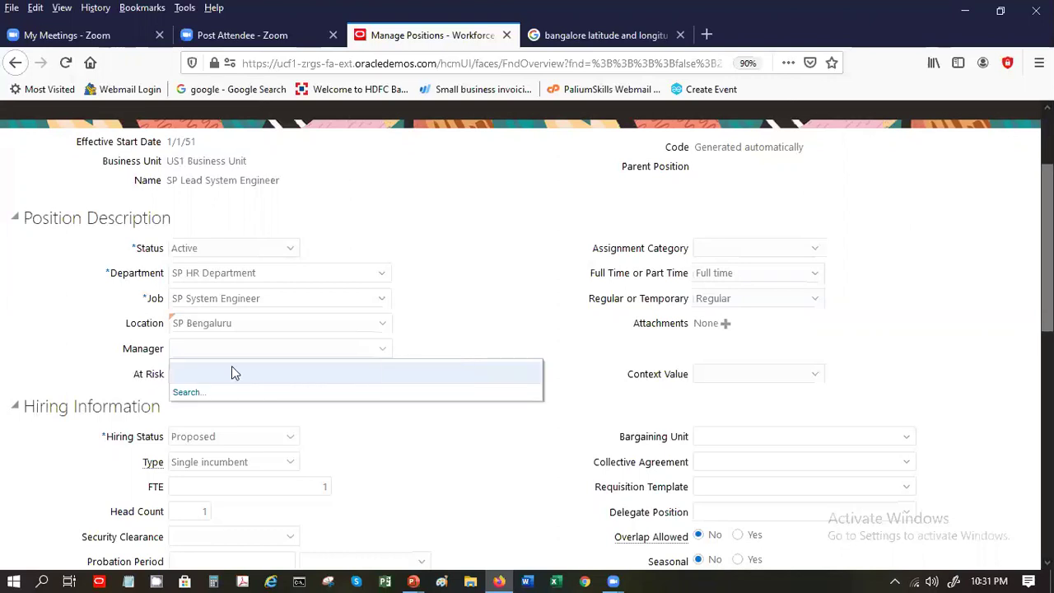
pyautogui.click(189, 391)
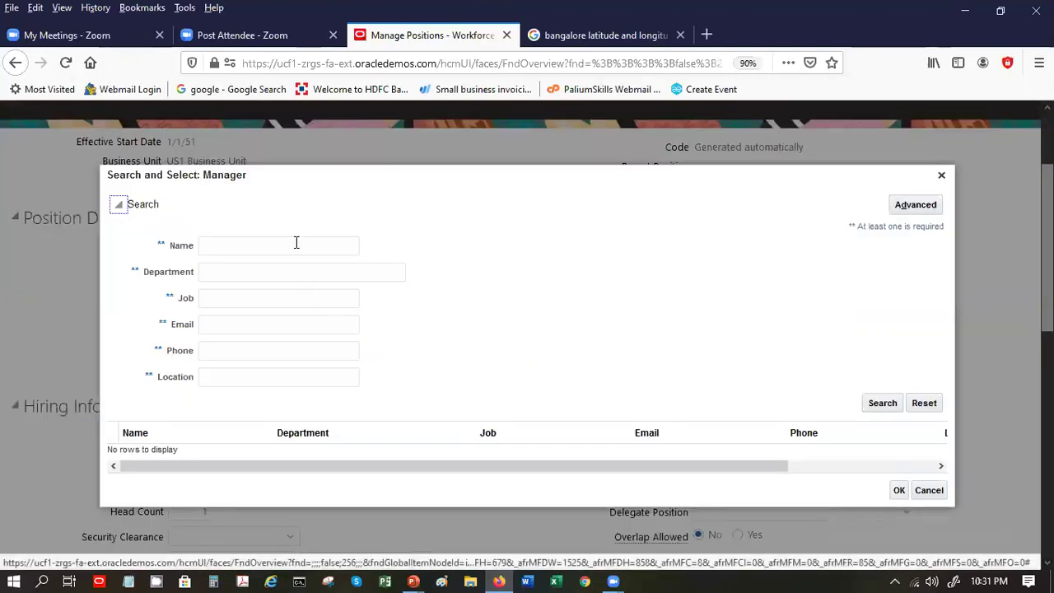
pyautogui.click(294, 245)
pyautogui.write('Curi')
pyautogui.write('is')
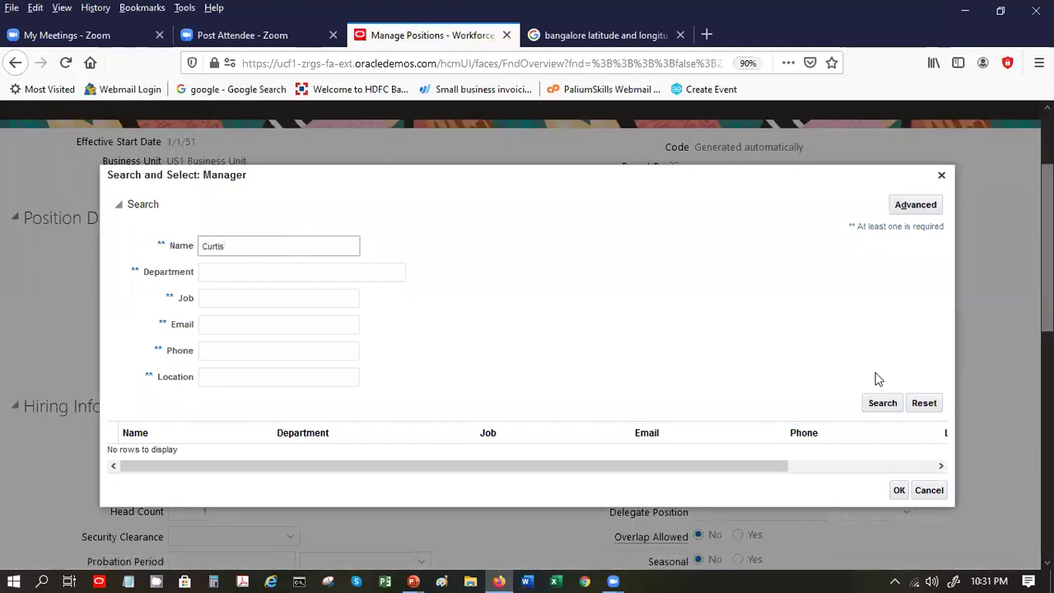
pyautogui.click(881, 403)
# Step: Search the managers by two other first names, and close the search without selecting anyone
pyautogui.click(288, 243)
pyautogui.press('BackSpace')
pyautogui.press('BackSpace')
pyautogui.press('BackSpace')
pyautogui.press('BackSpace')
pyautogui.press('BackSpace')
pyautogui.press('BackSpace')
pyautogui.write('James')
pyautogui.click(898, 406)
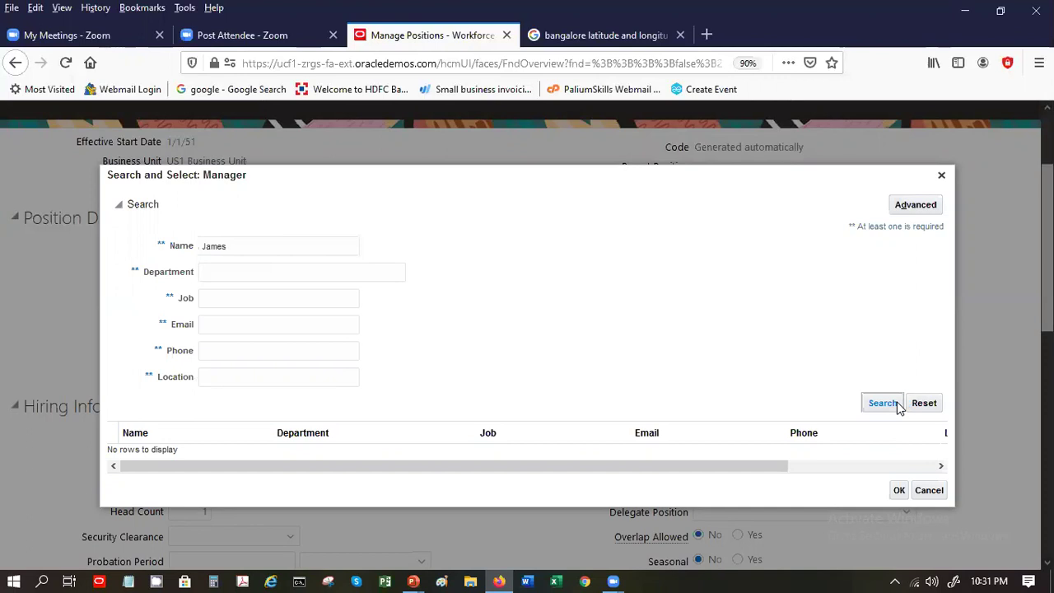
pyautogui.doubleClick(277, 246)
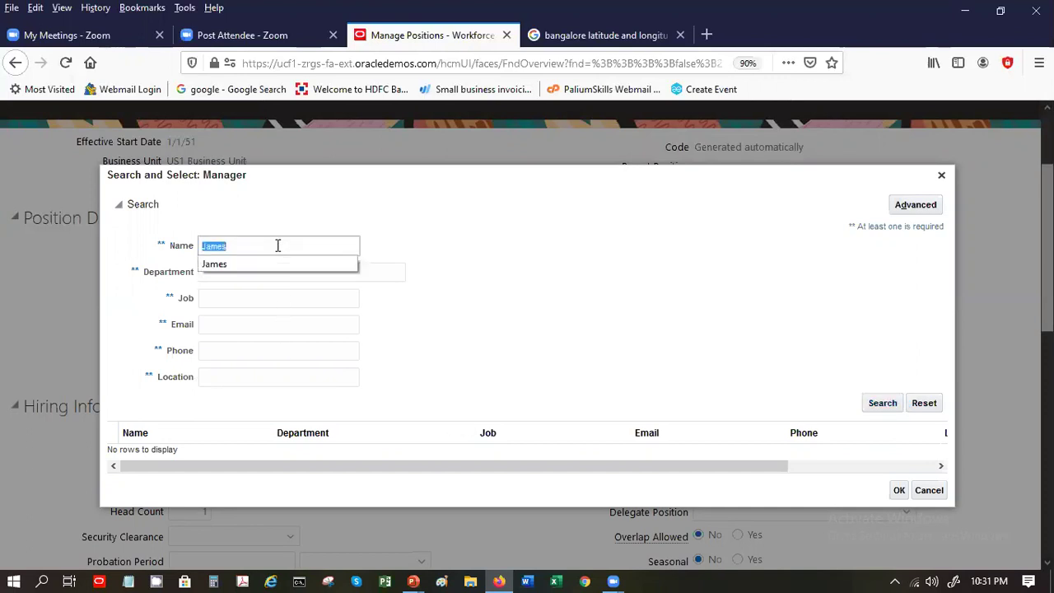
pyautogui.write('Jim')
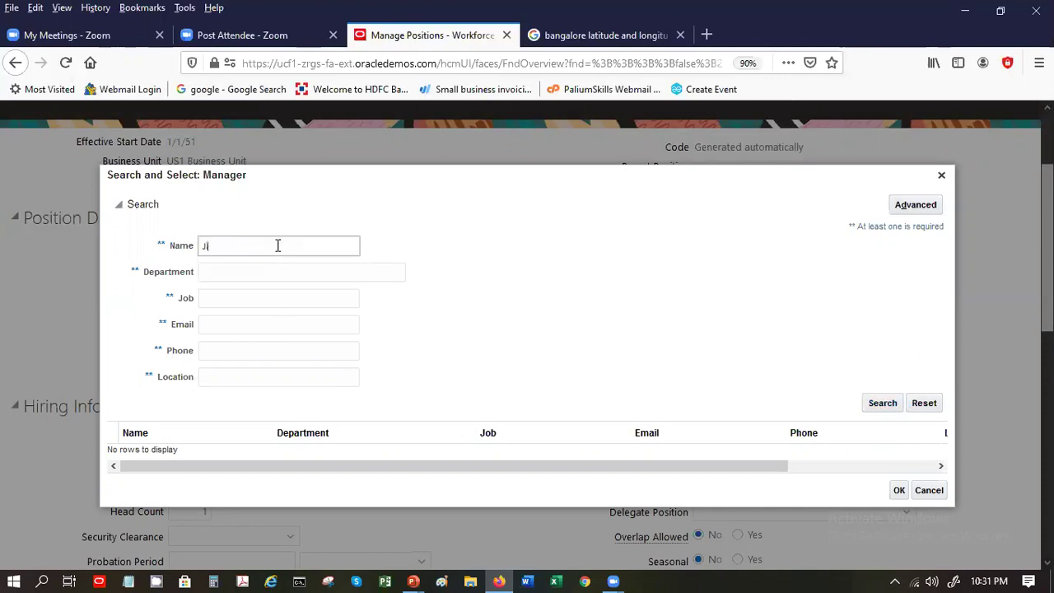
pyautogui.click(878, 406)
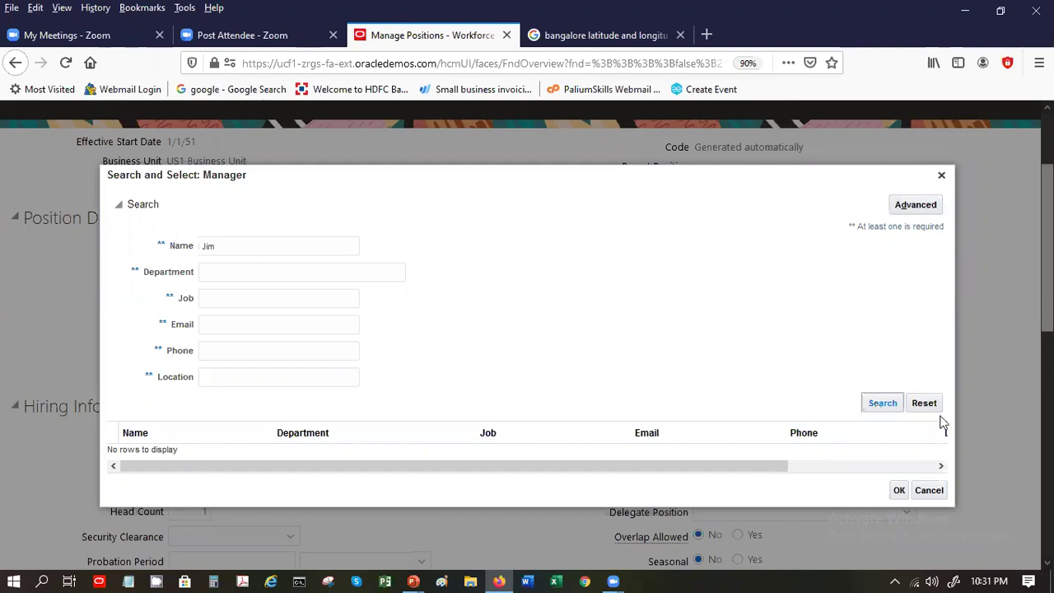
pyautogui.click(925, 494)
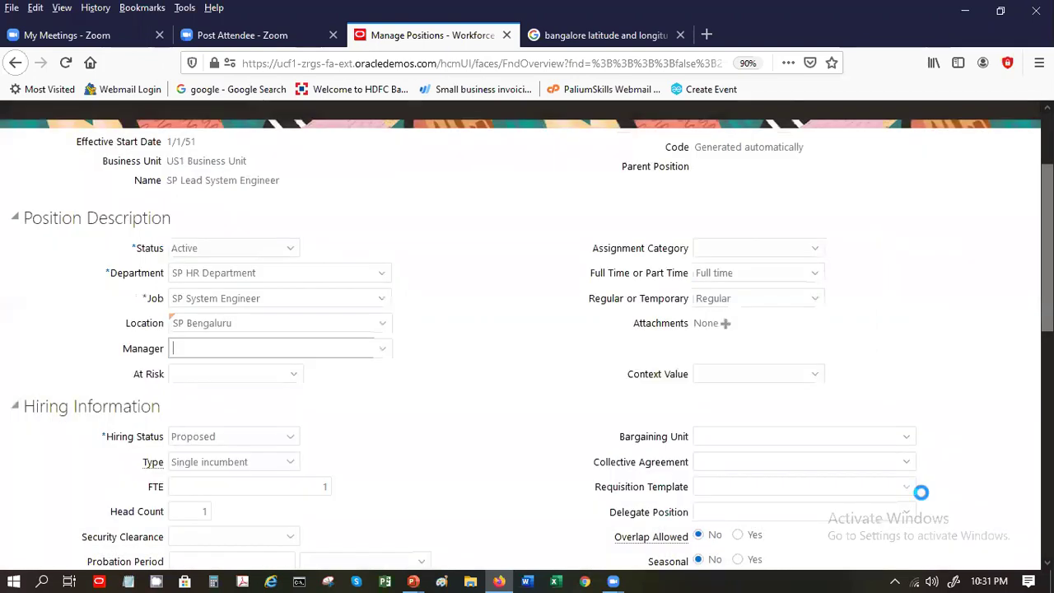
# Step: Set the position's assignment category to Full-time regular and its hiring status to Approved
pyautogui.click(728, 250)
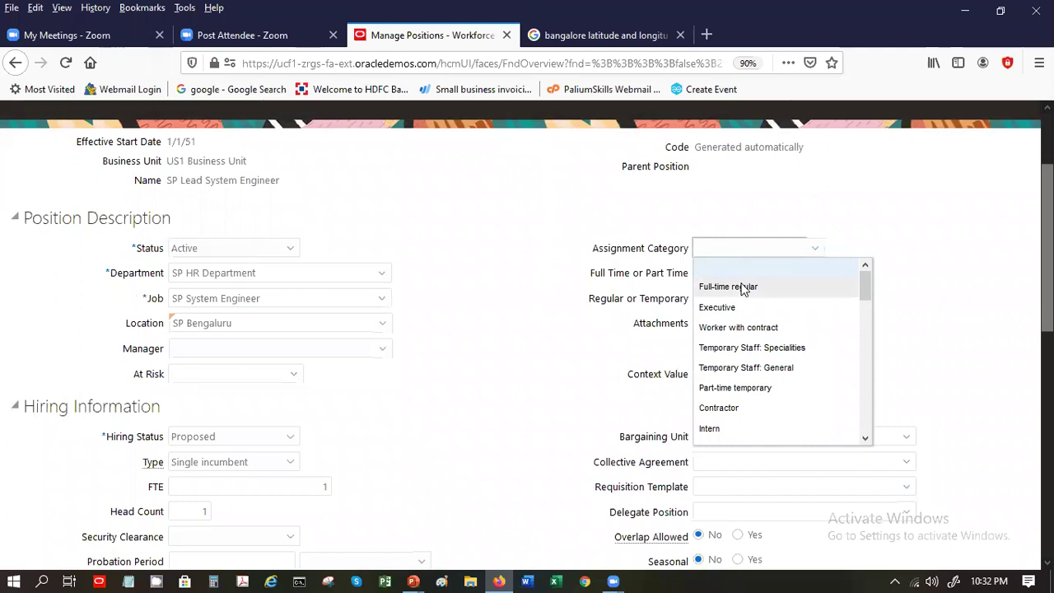
pyautogui.click(743, 287)
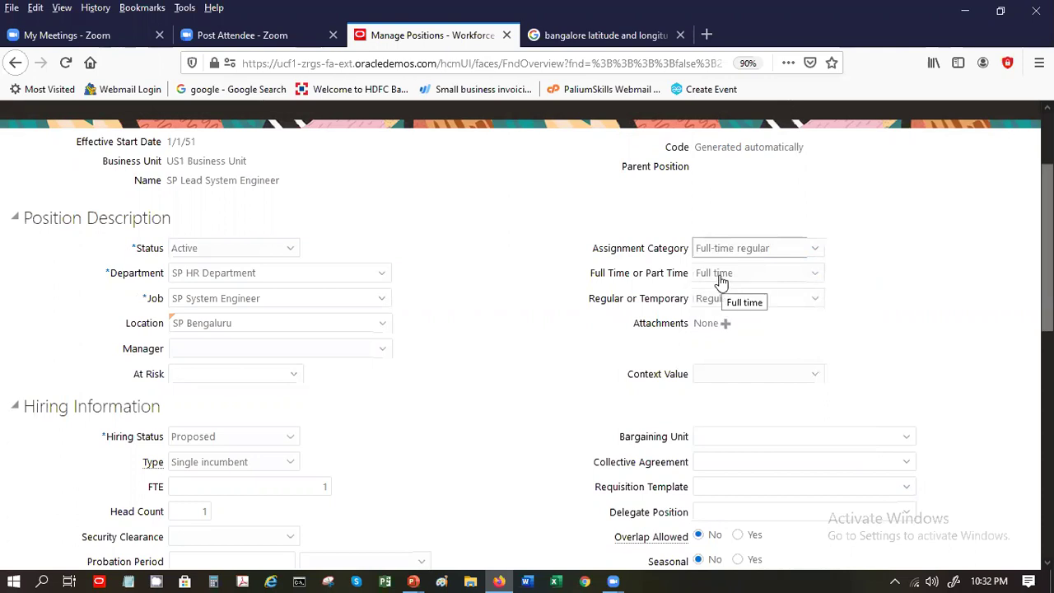
pyautogui.scroll(-4, 317, 293)
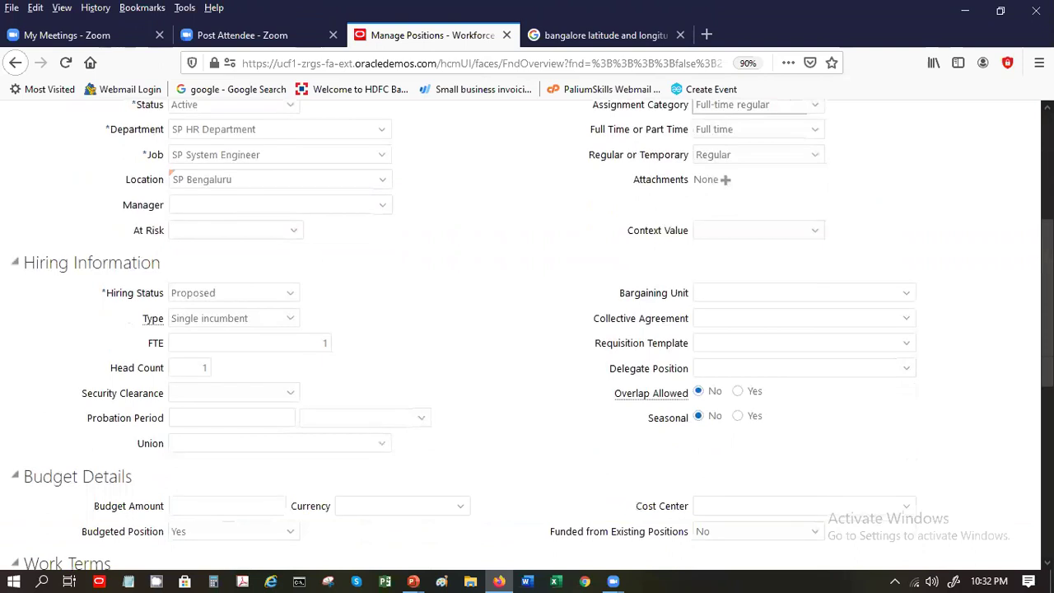
pyautogui.click(283, 262)
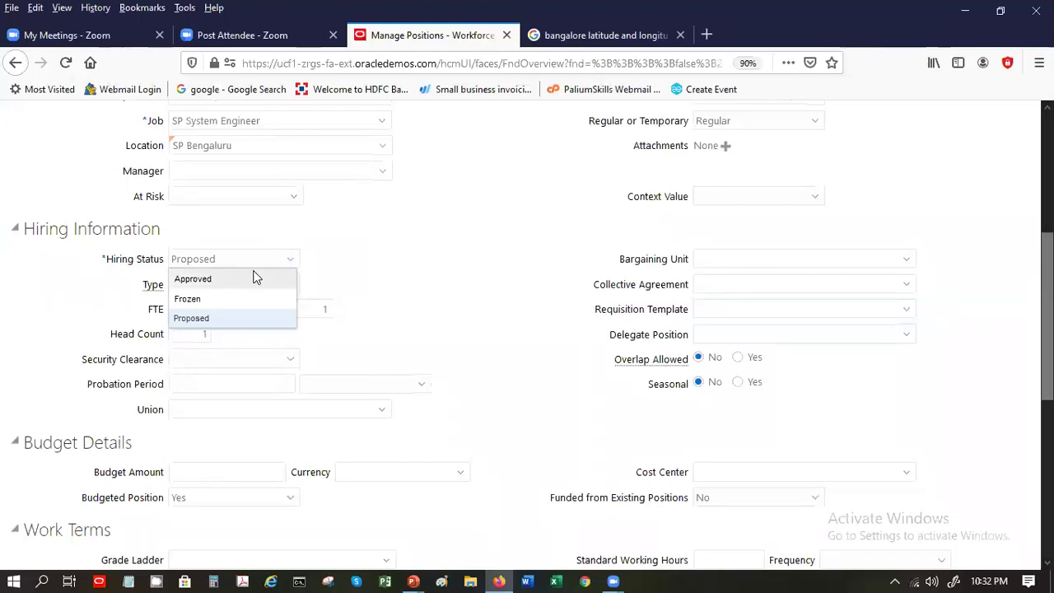
pyautogui.click(254, 278)
# Step: Set the position type to Shared in the hiring information
pyautogui.click(239, 286)
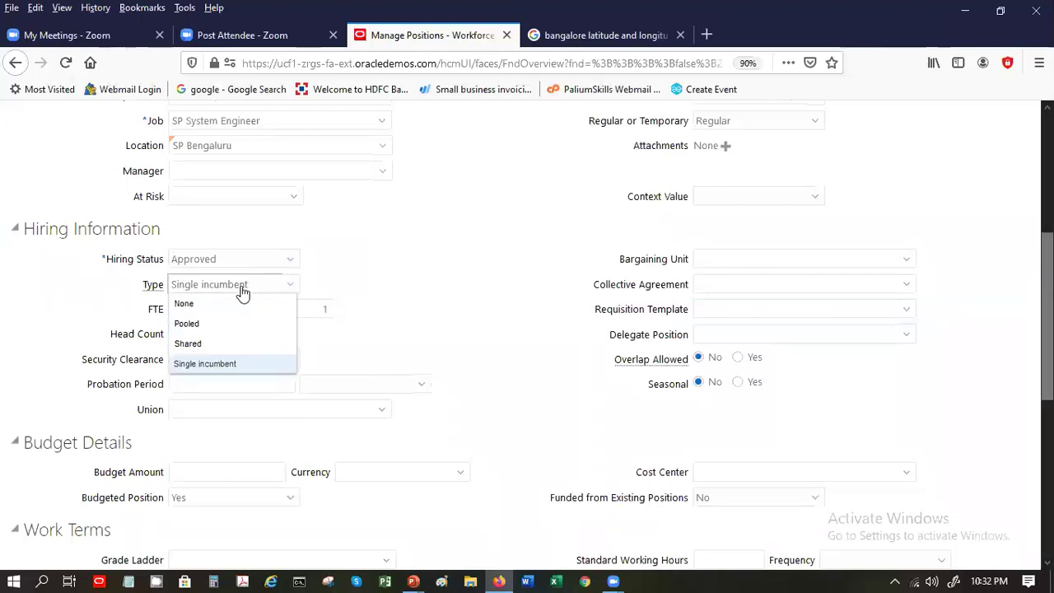
pyautogui.click(241, 345)
pyautogui.click(242, 351)
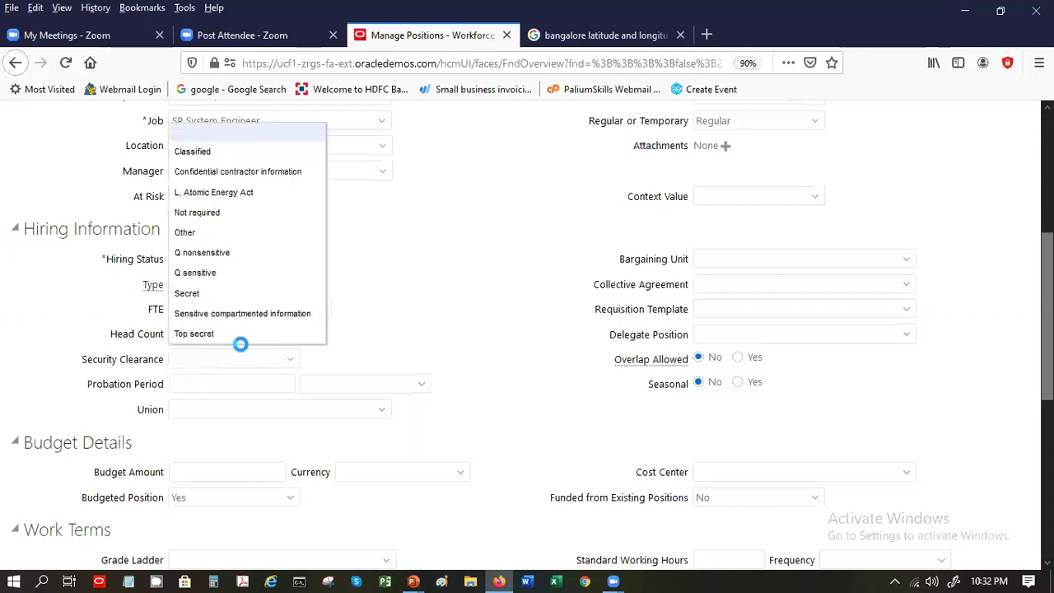
pyautogui.click(474, 260)
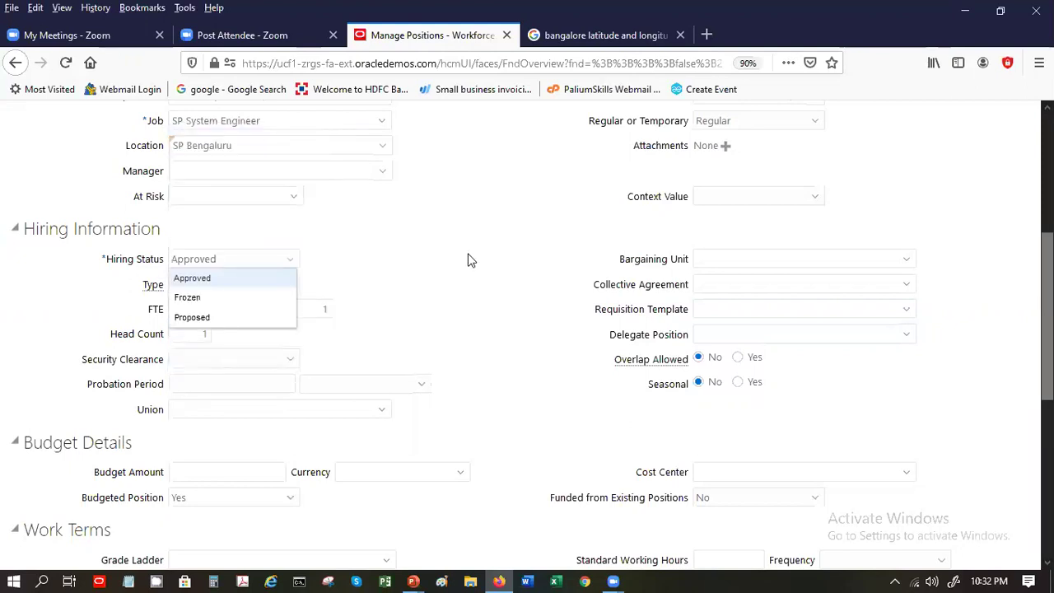
pyautogui.click(247, 282)
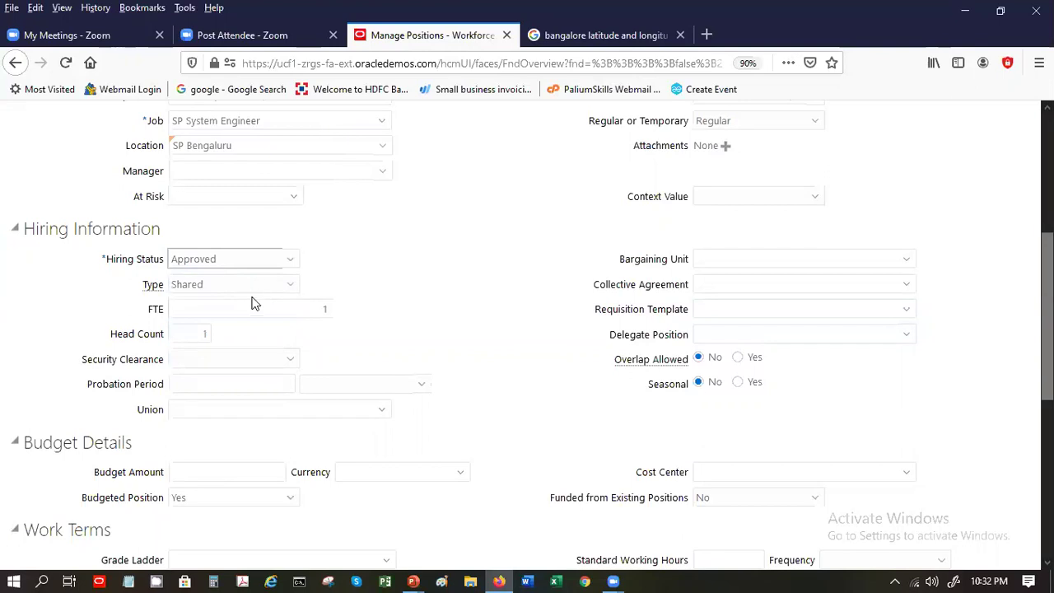
# Step: Set the position's head count to 5
pyautogui.moveTo(207, 332); pyautogui.dragTo(196, 331)
pyautogui.write('5')
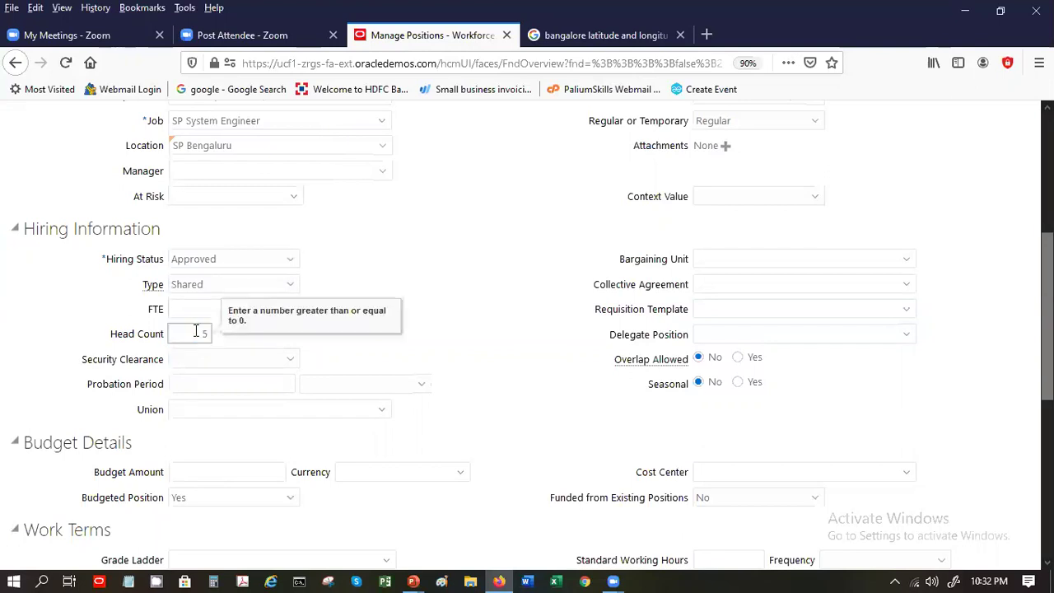
pyautogui.press('Tab')
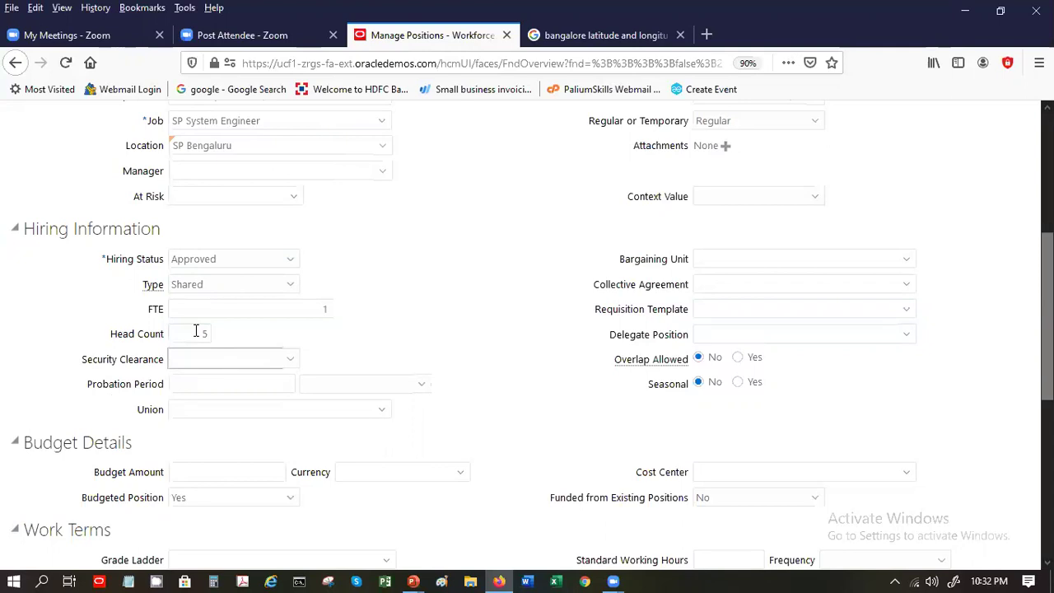
# Step: Set the position's probation period to 6 with Month as the unit
pyautogui.click(265, 379)
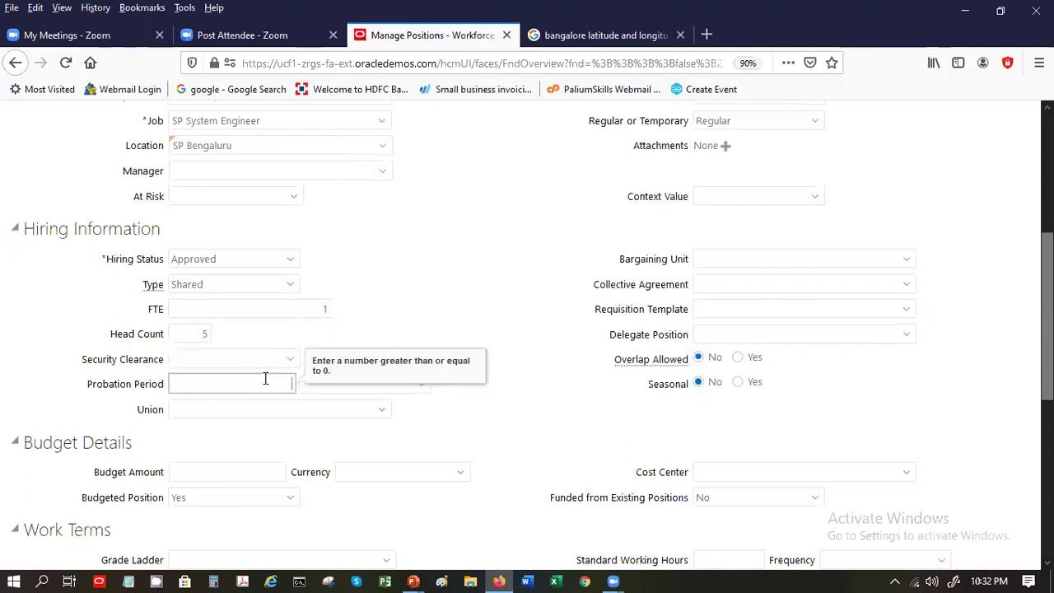
pyautogui.write('5')
pyautogui.press('Tab')
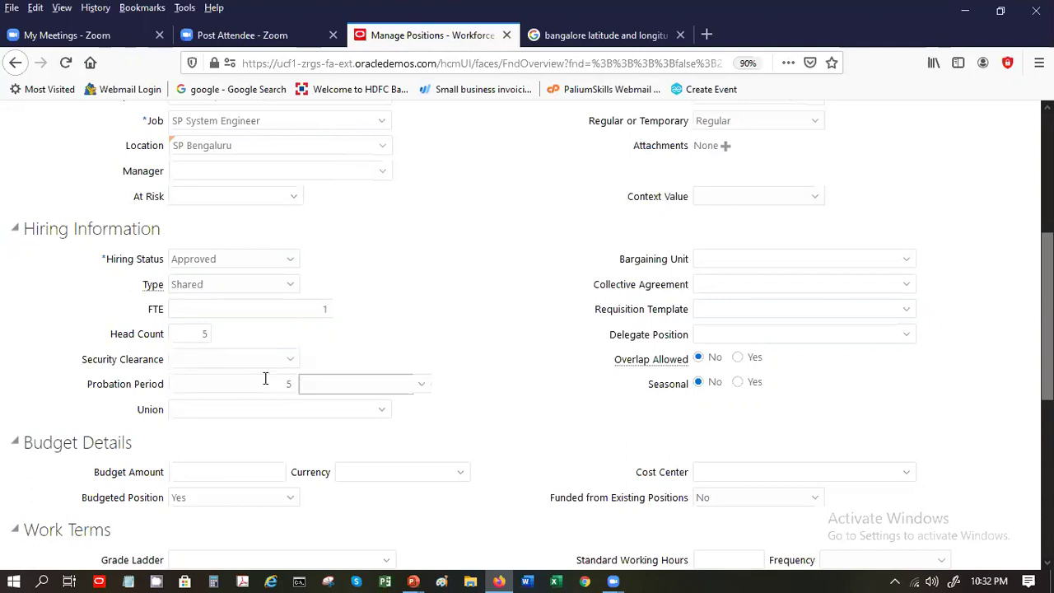
pyautogui.press('Tab')
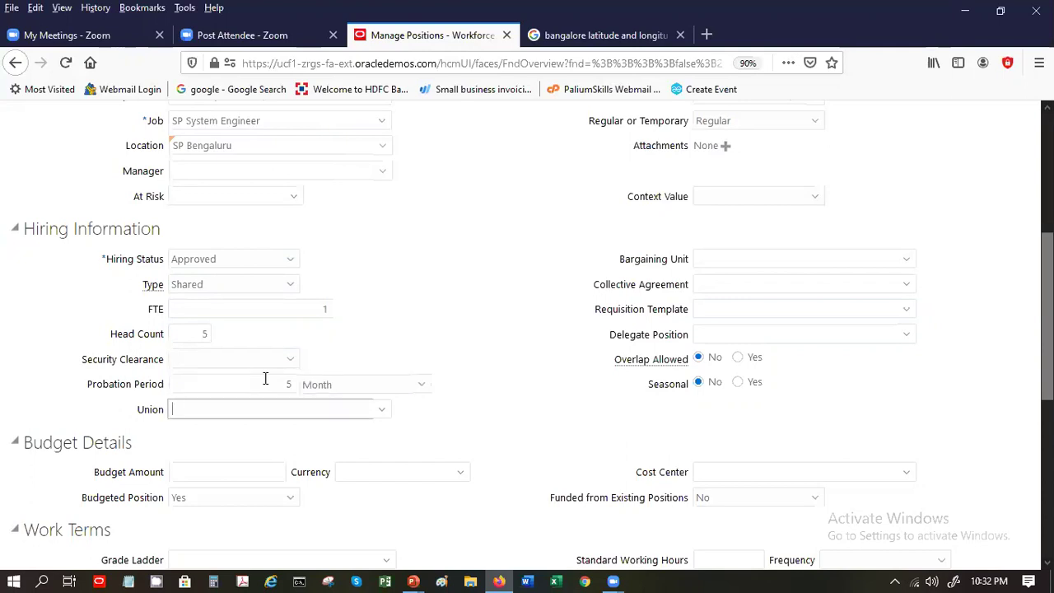
pyautogui.click(278, 384)
pyautogui.write('6')
pyautogui.press('Tab')
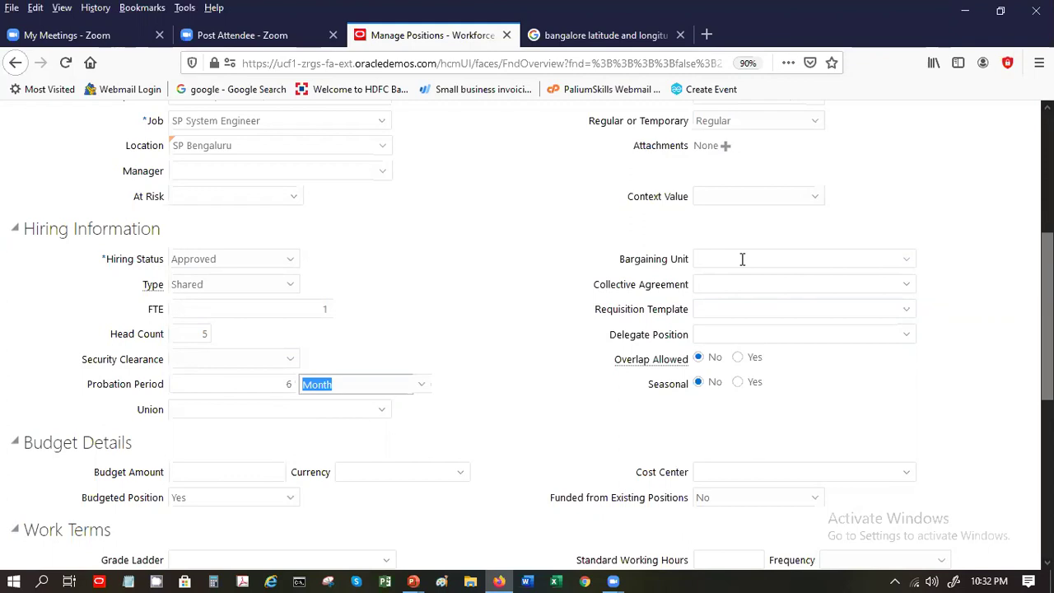
pyautogui.click(756, 287)
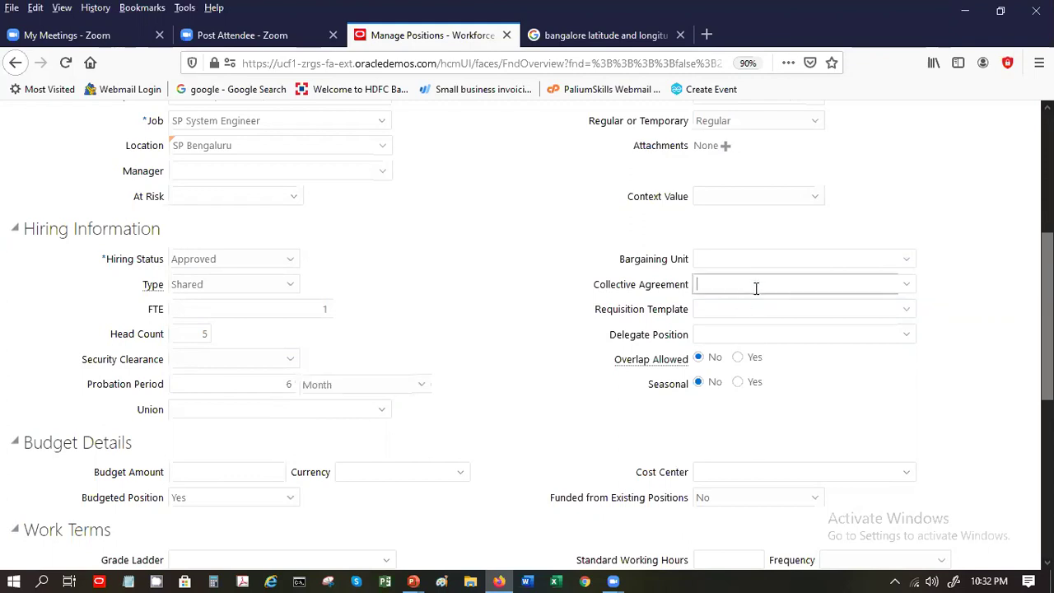
pyautogui.click(909, 284)
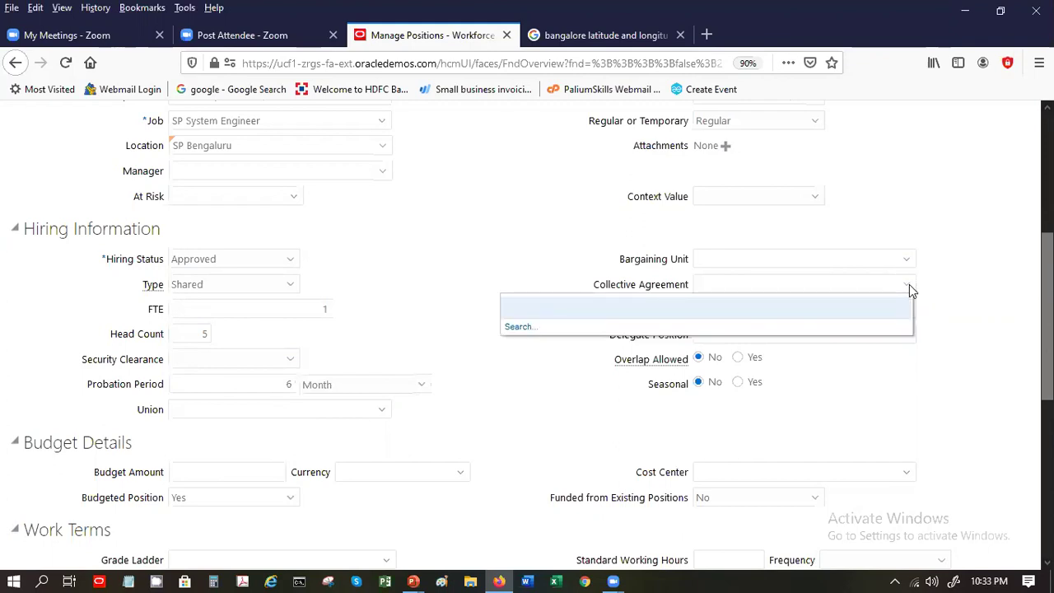
pyautogui.click(906, 371)
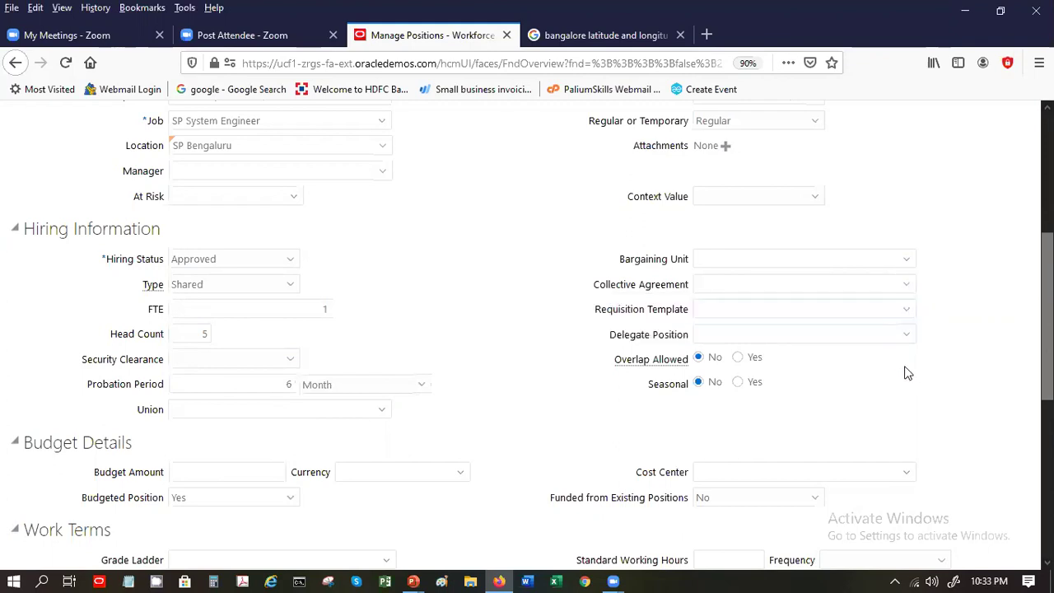
# Step: Set the position's standard working hours to 40 in the work terms and accept updating the FTE to the calculated value
pyautogui.scroll(-3, 527, 330)
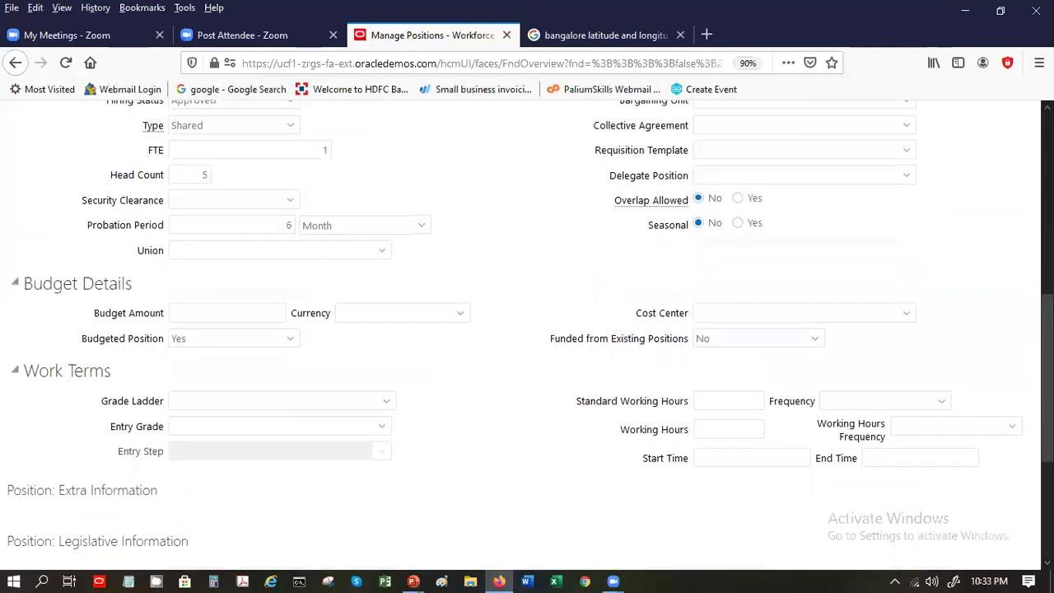
pyautogui.scroll(-2, 328, 410)
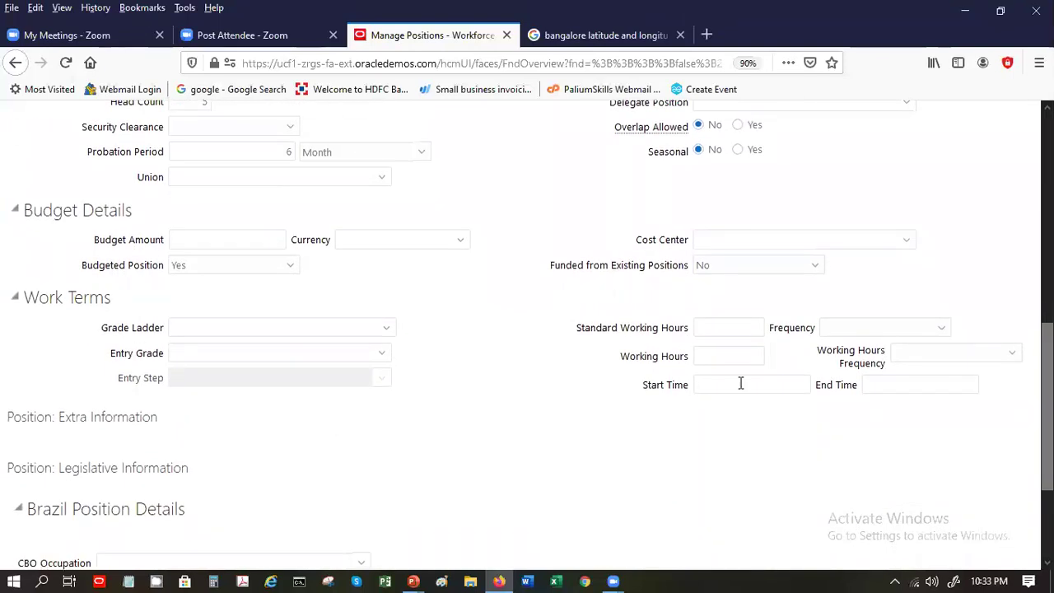
pyautogui.scroll(-1, 1048, 404)
pyautogui.scroll(-1, 727, 255)
pyautogui.click(730, 270)
pyautogui.write('40')
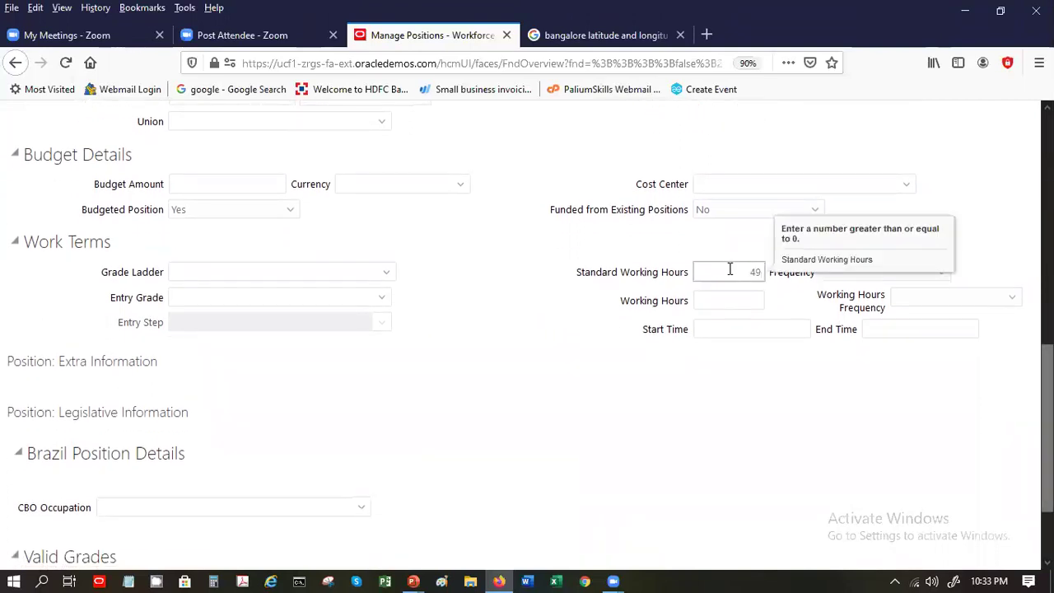
pyautogui.press('Tab')
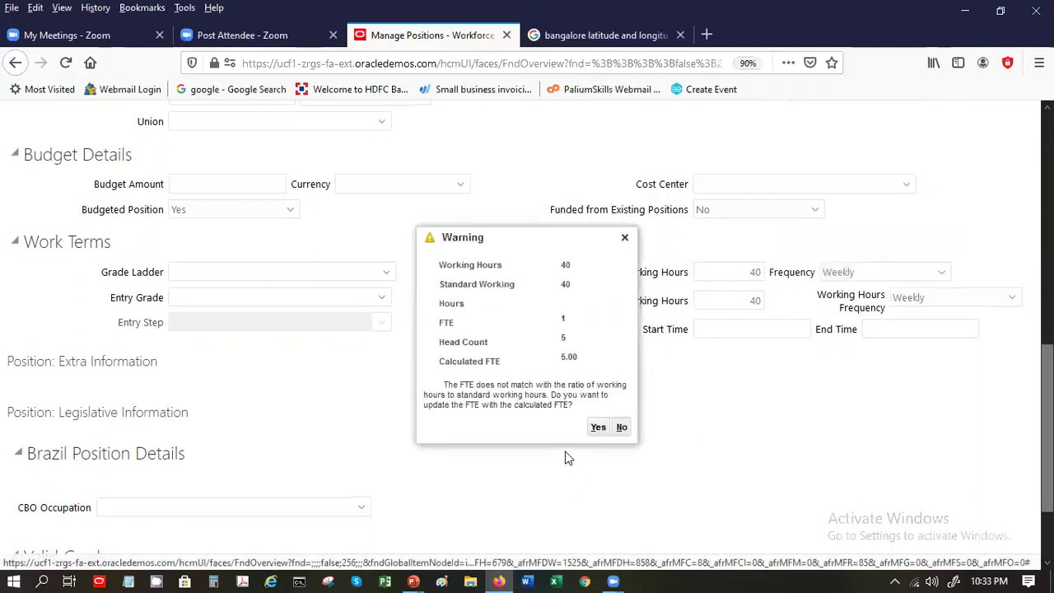
pyautogui.click(595, 428)
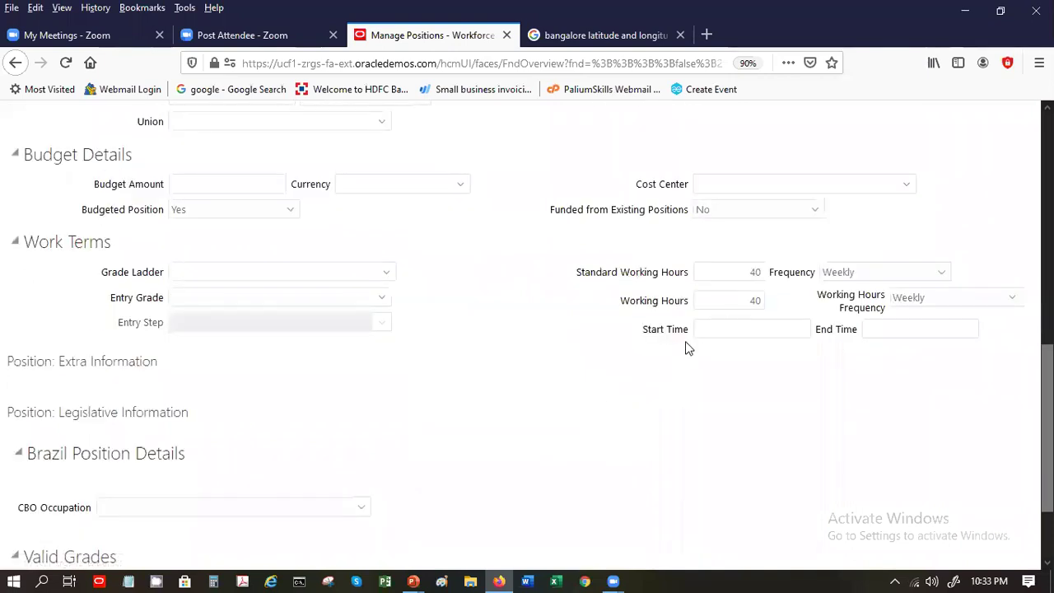
# Step: Add Admin01 as another valid grade for the position, finding it with a grade name search for Admin
pyautogui.moveTo(1048, 396); pyautogui.dragTo(1047, 437)
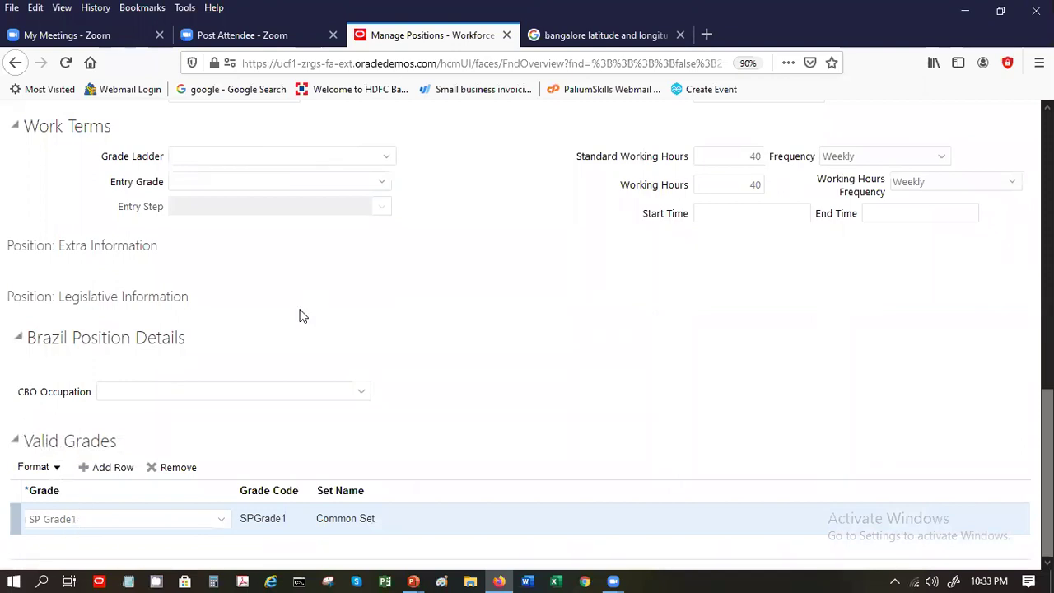
pyautogui.click(122, 468)
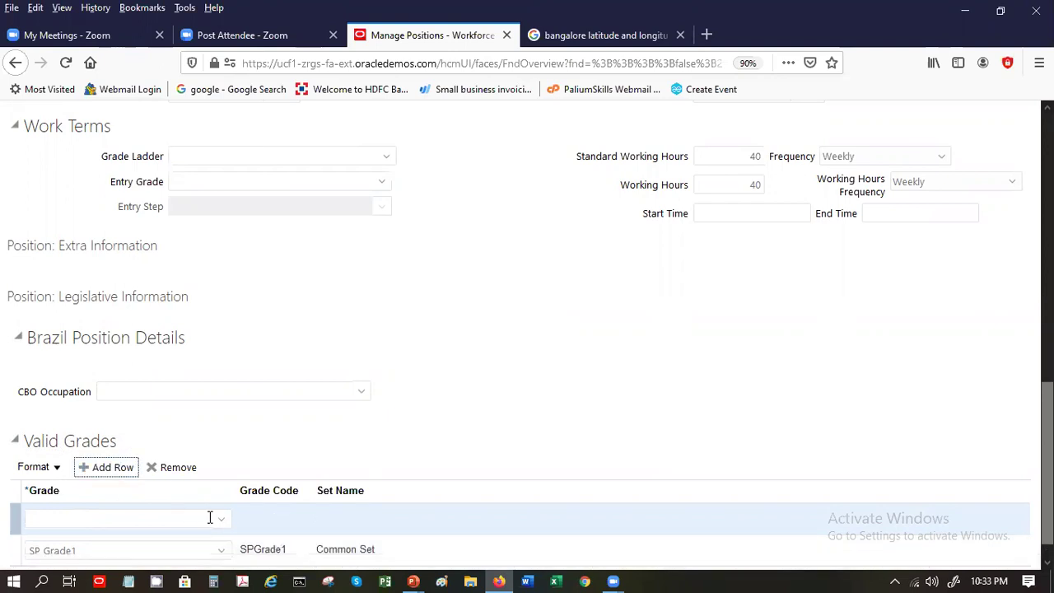
pyautogui.click(221, 519)
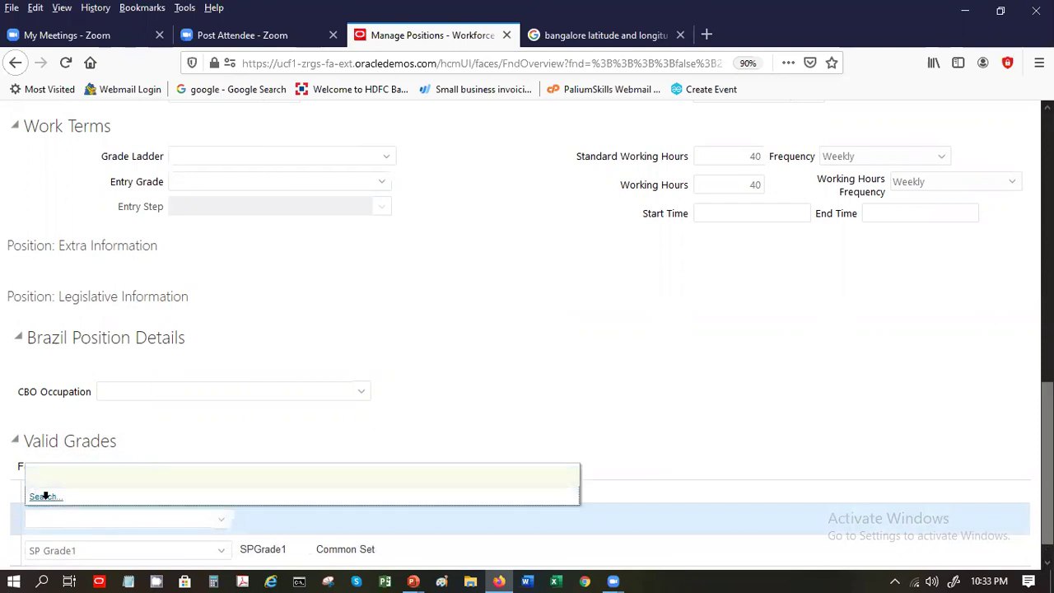
pyautogui.click(45, 497)
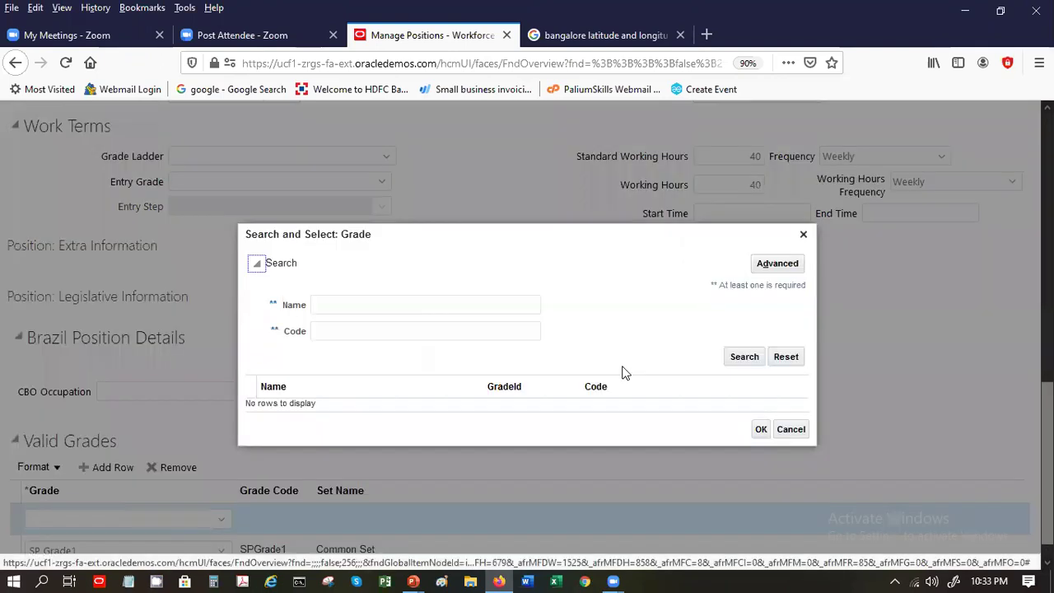
pyautogui.click(757, 361)
pyautogui.click(382, 304)
pyautogui.write('SP')
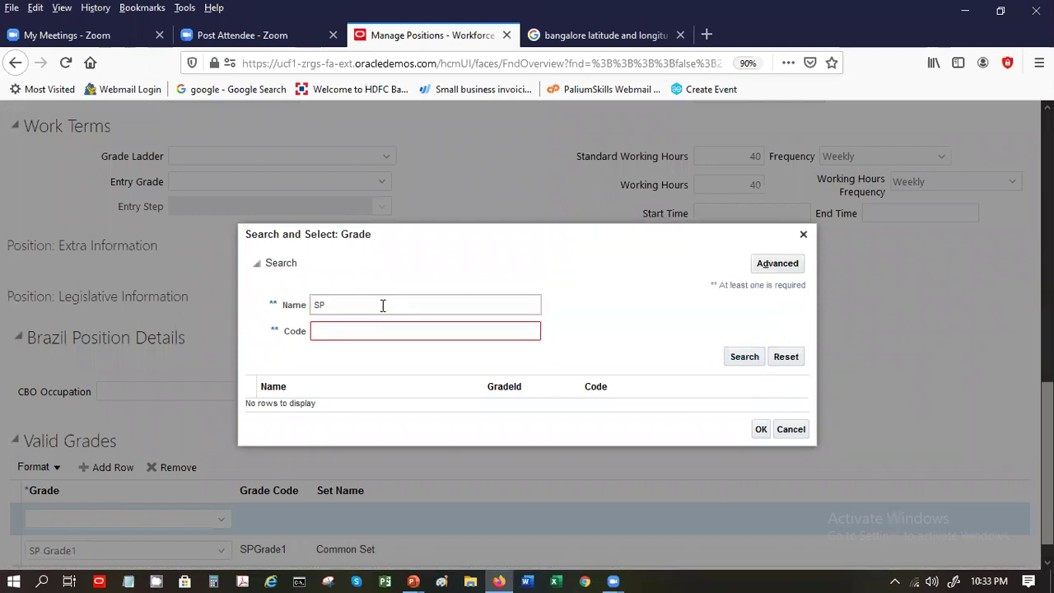
pyautogui.press('Return')
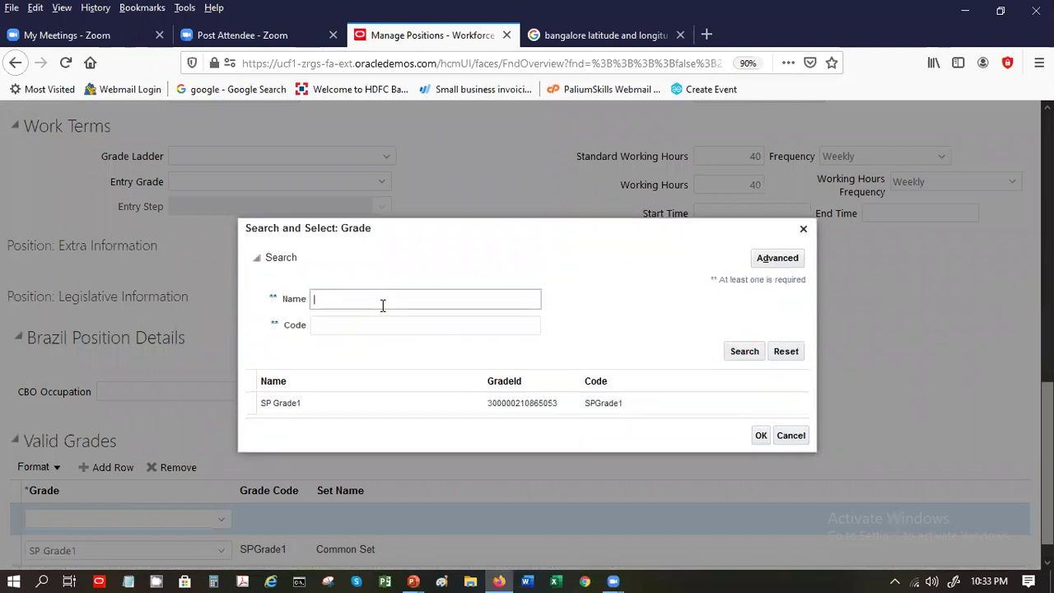
pyautogui.write('Admin')
pyautogui.click(745, 351)
pyautogui.click(360, 366)
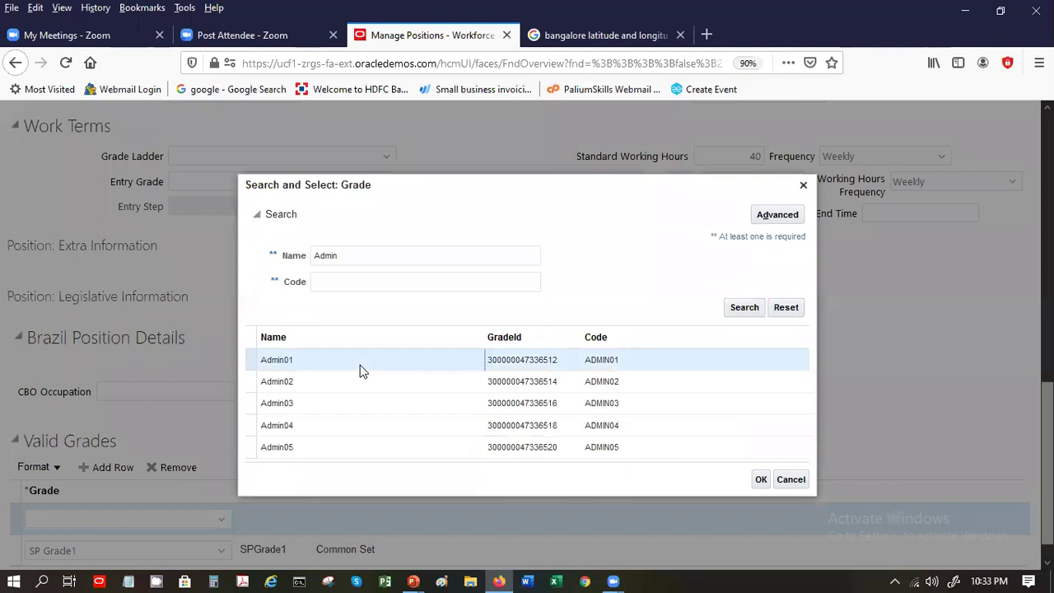
pyautogui.click(756, 478)
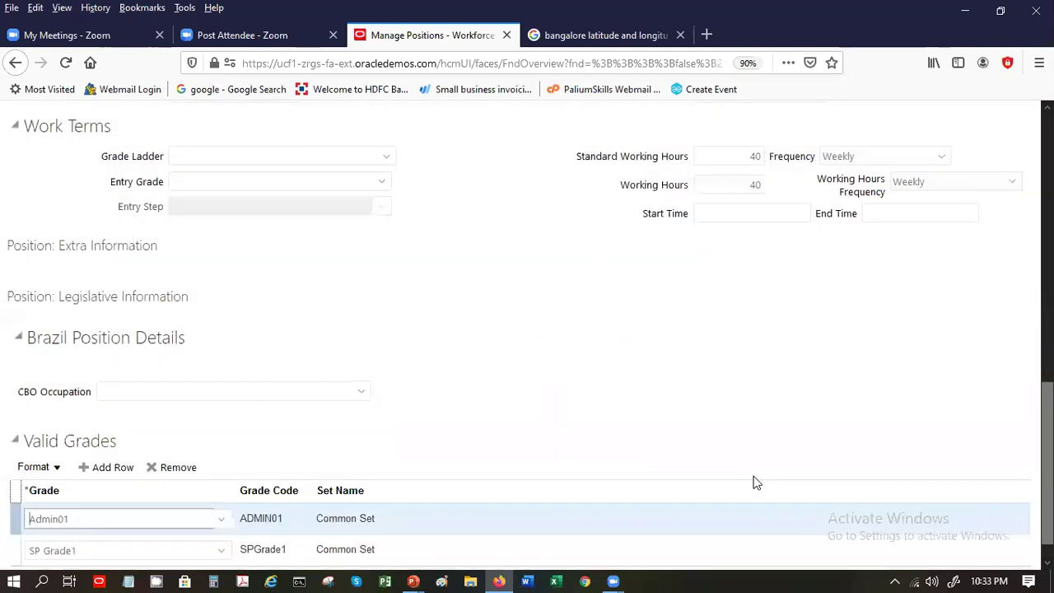
# Step: Review the entered position details and advance past Evaluation Criteria, leaving it blank, to the Profiles stage
pyautogui.moveTo(1048, 406); pyautogui.dragTo(1048, 238)
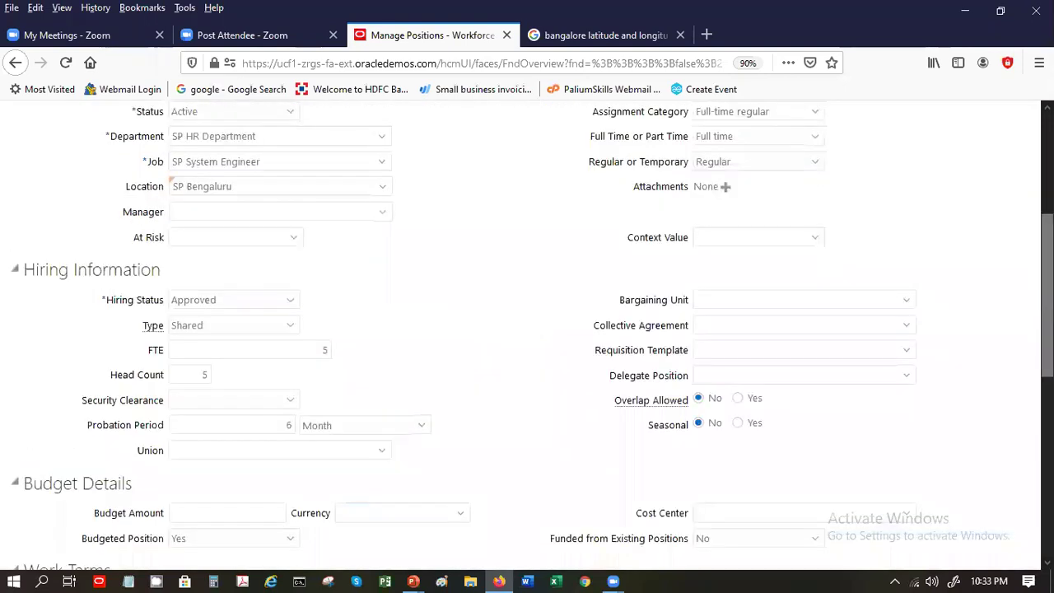
pyautogui.moveTo(1048, 289); pyautogui.dragTo(1048, 470)
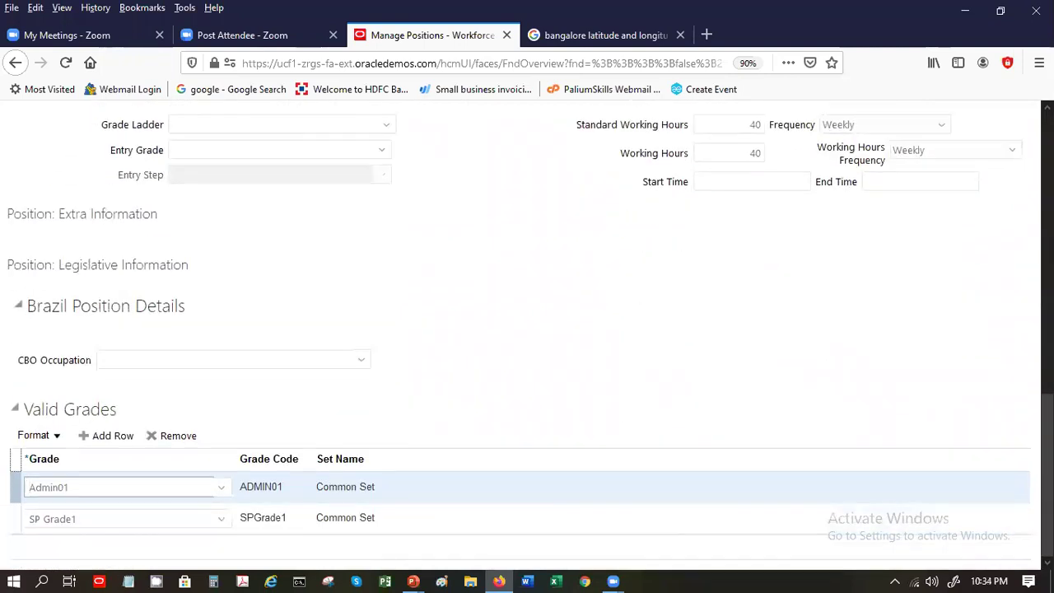
pyautogui.scroll(15, 527, 330)
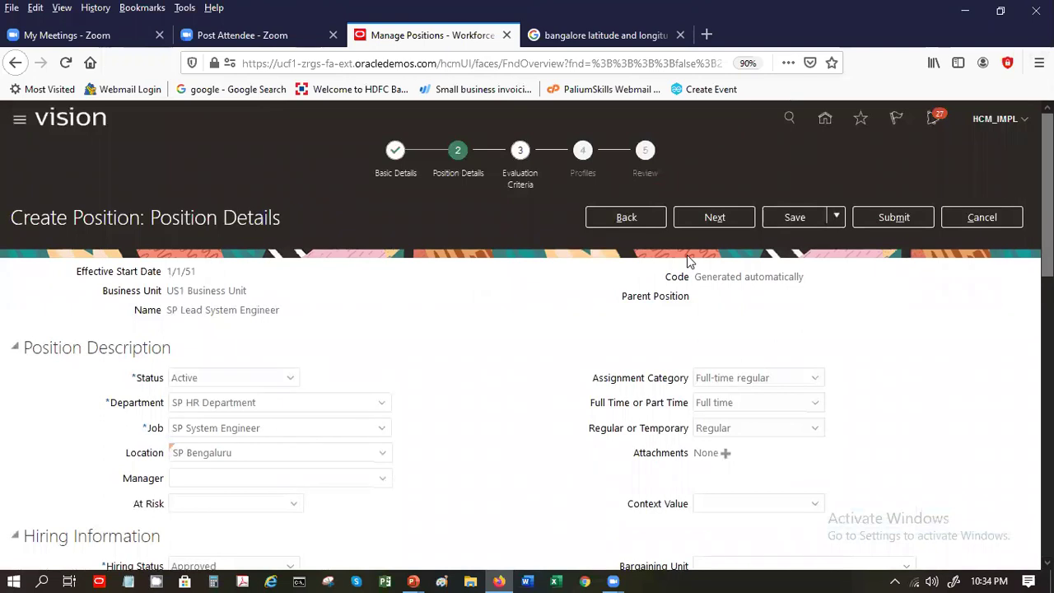
pyautogui.click(710, 219)
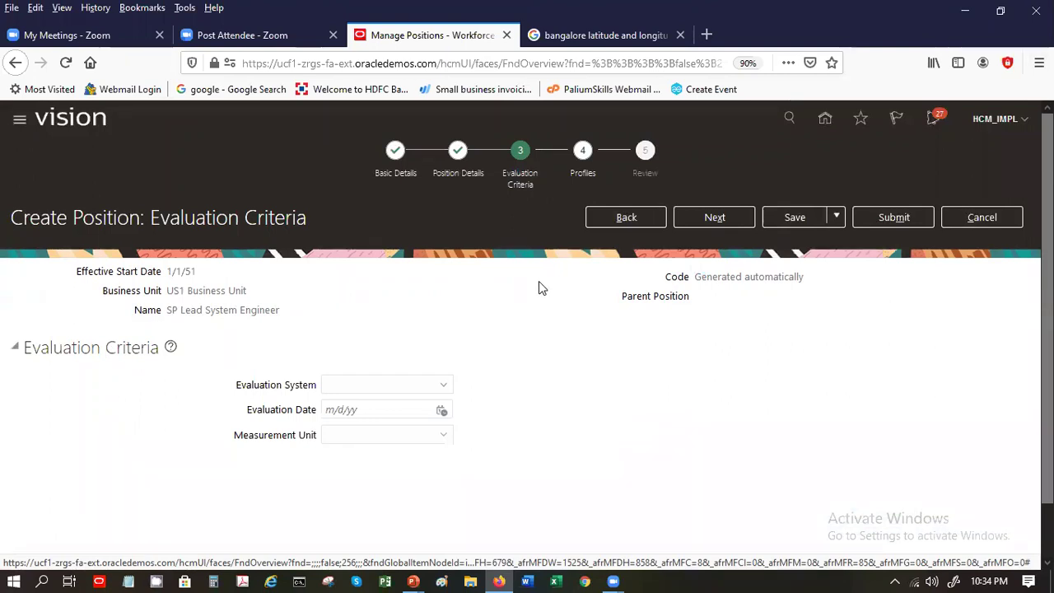
pyautogui.click(715, 218)
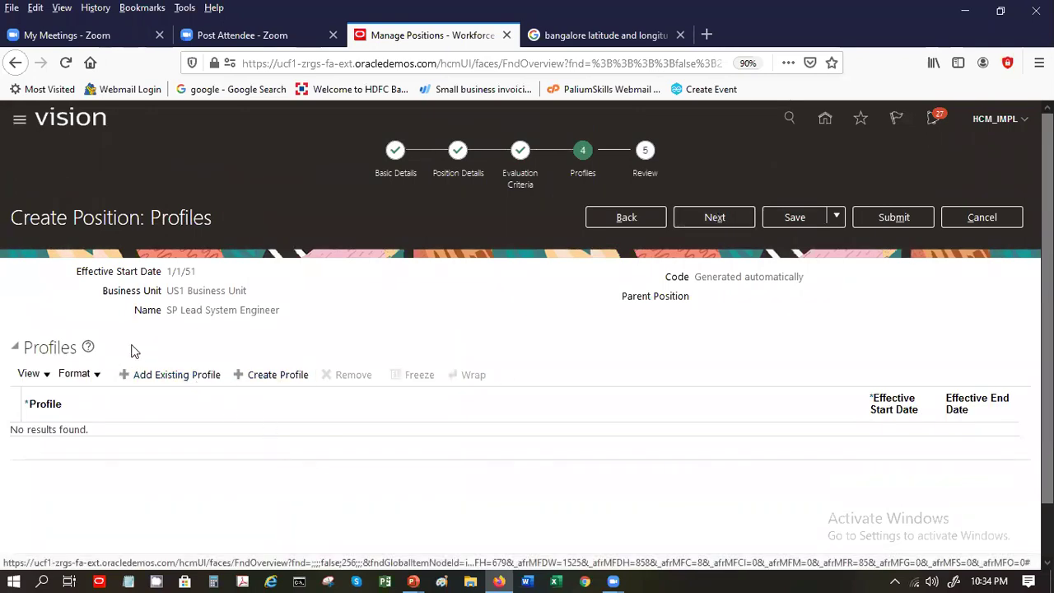
# Step: Add the existing profile Fleet Mechanic to the position
pyautogui.click(158, 374)
pyautogui.click(311, 442)
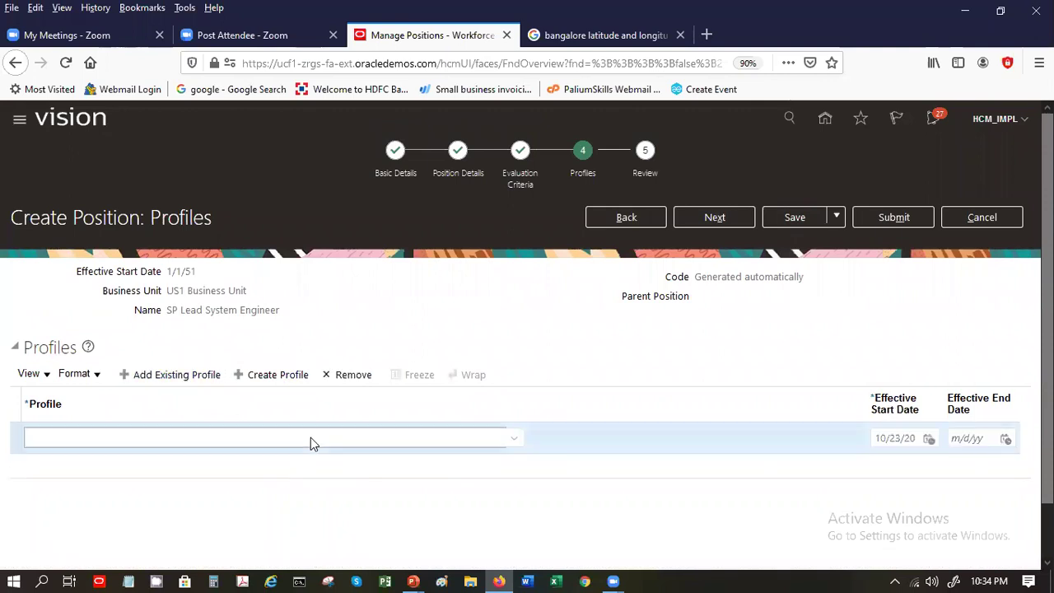
pyautogui.click(310, 437)
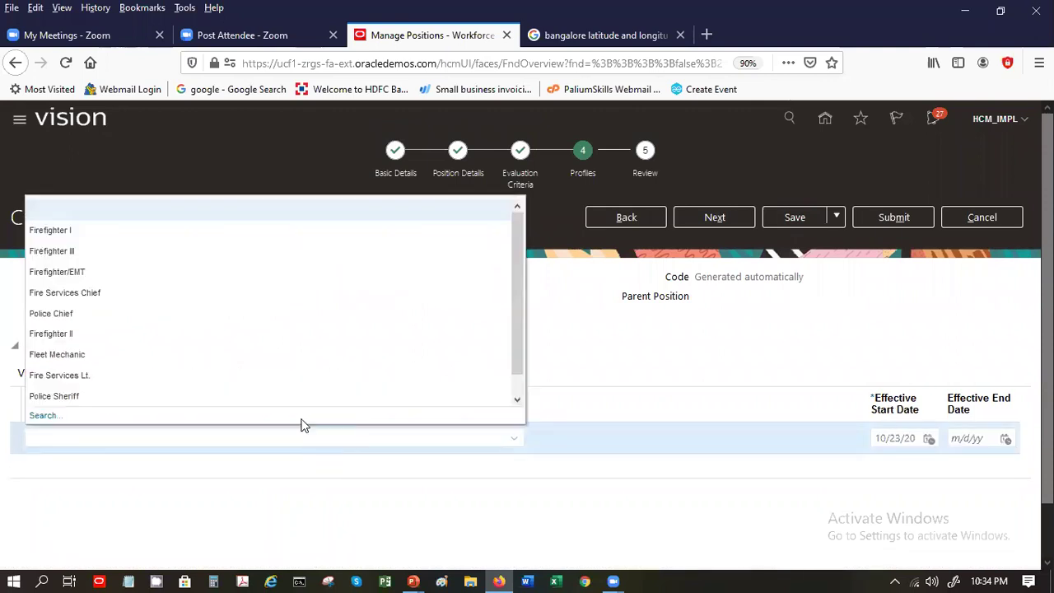
pyautogui.click(272, 354)
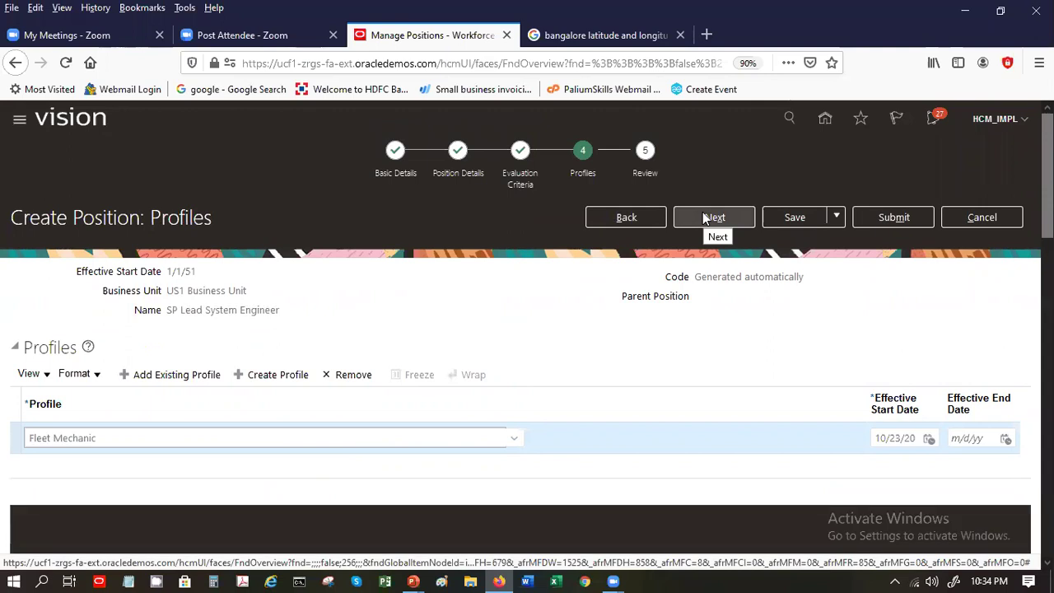
# Step: Proceed to the position review and submit the new position, confirming the request
pyautogui.click(703, 217)
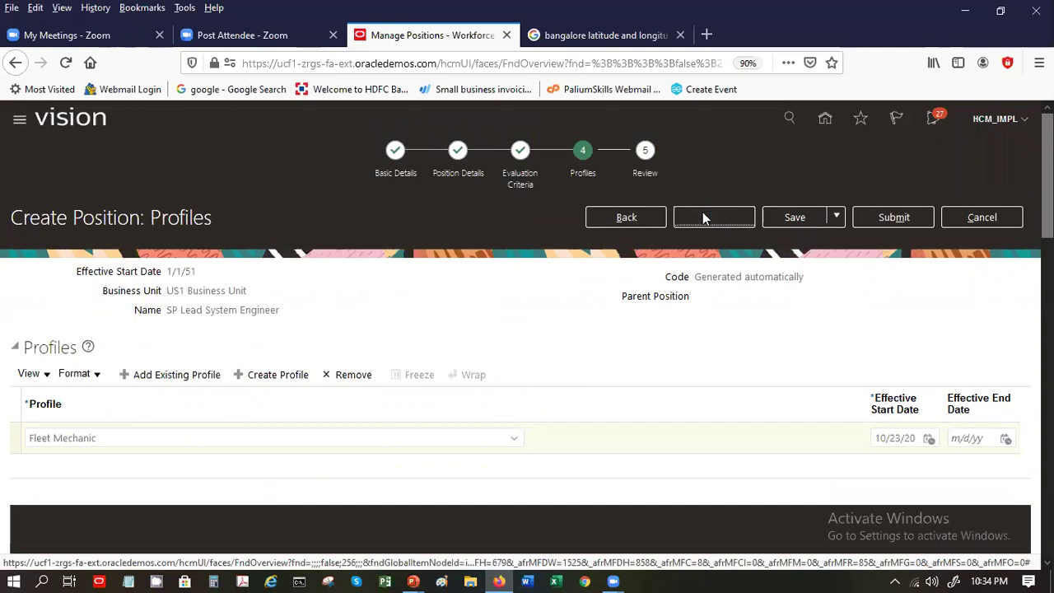
pyautogui.click(888, 220)
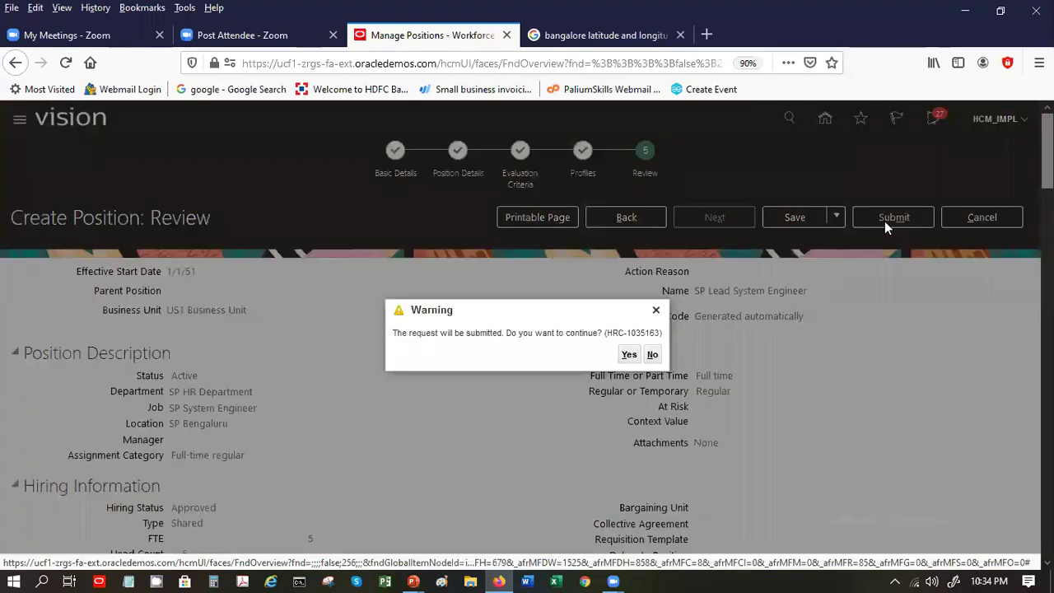
pyautogui.click(628, 355)
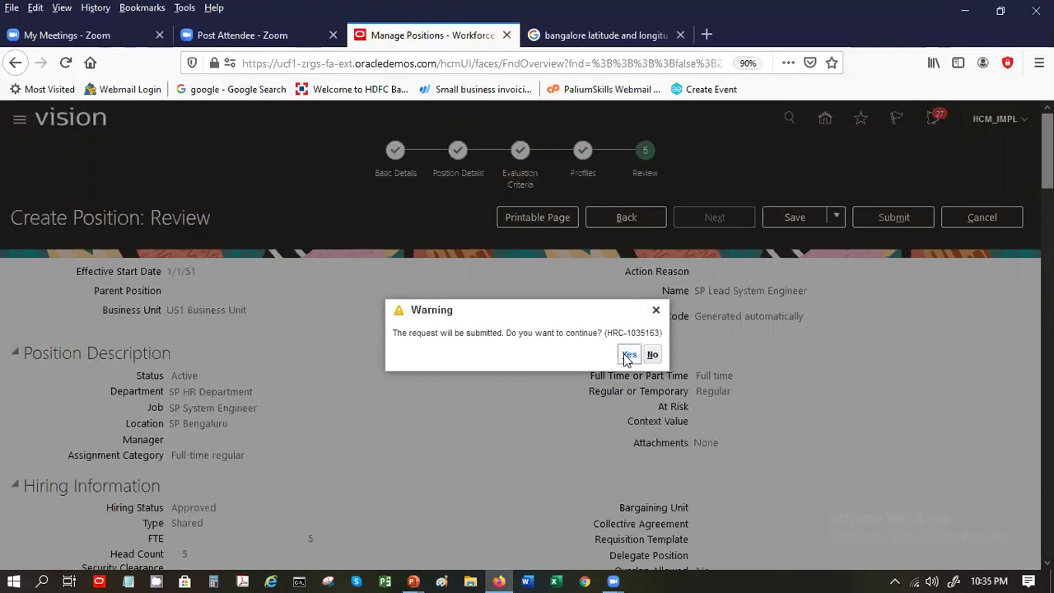
pyautogui.click(626, 356)
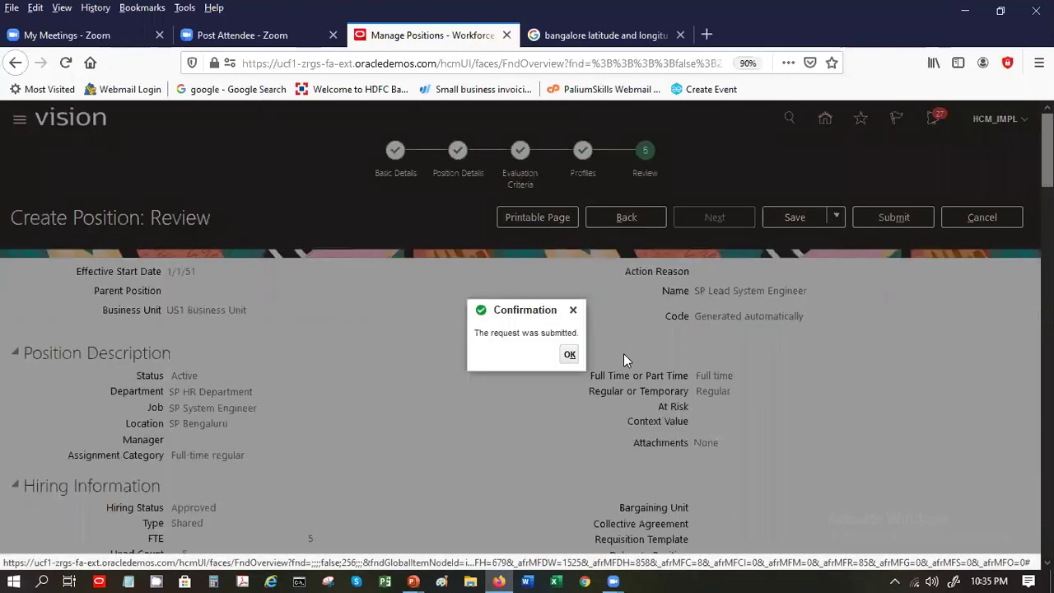
pyautogui.click(570, 355)
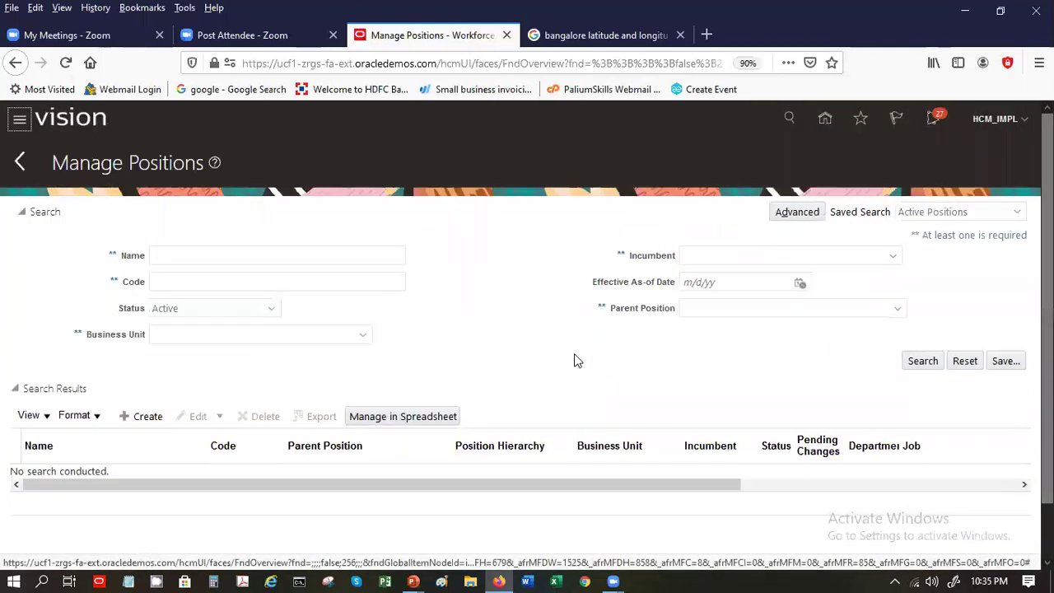
# Step: Search for active positions by the name SP
pyautogui.click(292, 263)
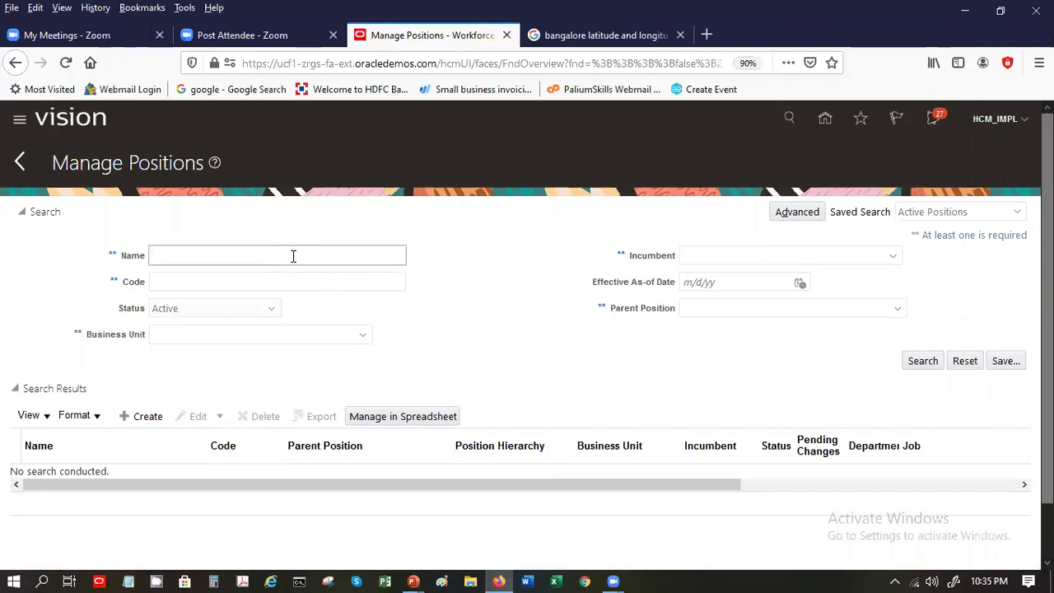
pyautogui.write('SP')
pyautogui.click(916, 369)
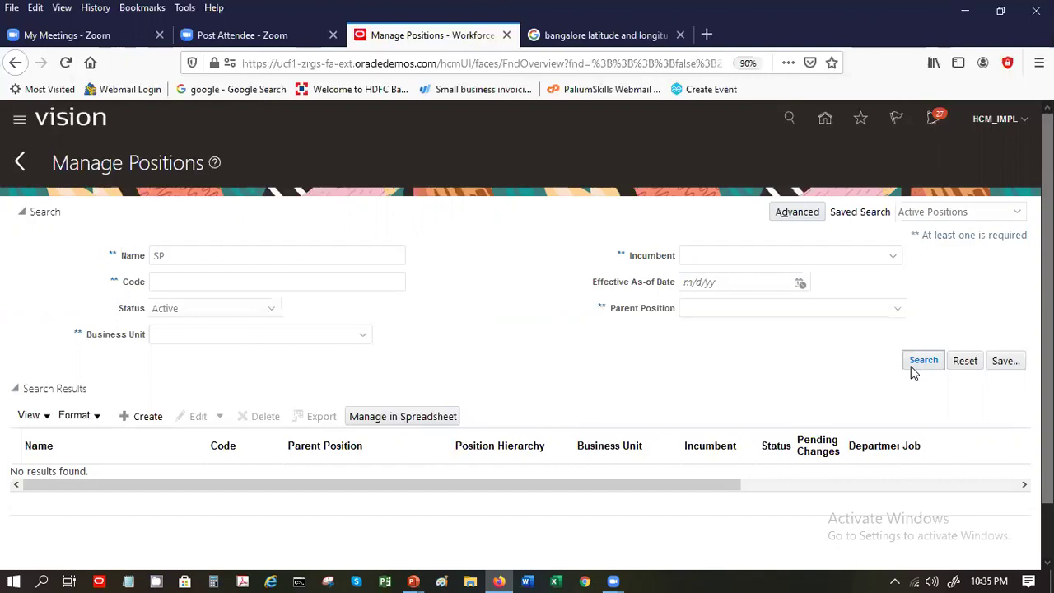
pyautogui.click(914, 367)
pyautogui.doubleClick(254, 258)
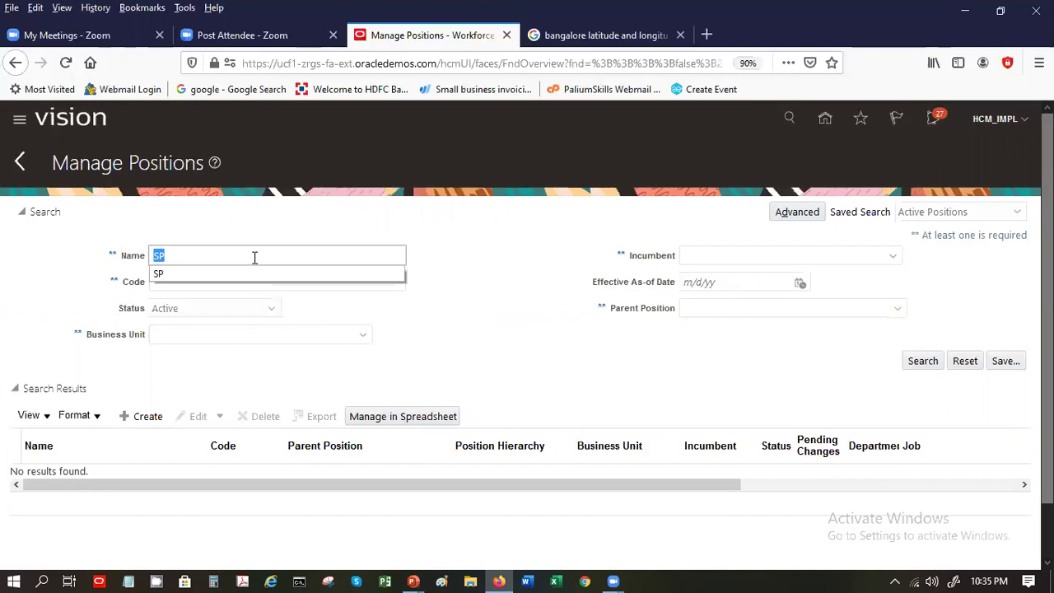
pyautogui.press('BackSpace')
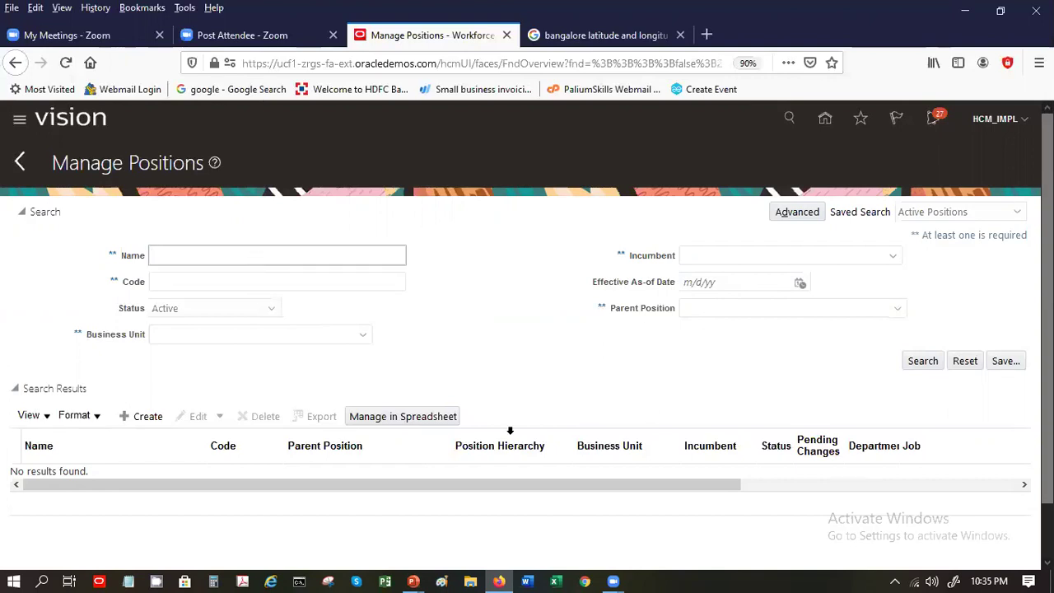
pyautogui.write('SP')
pyautogui.press('Tab')
pyautogui.press('Tab')
pyautogui.press('Tab')
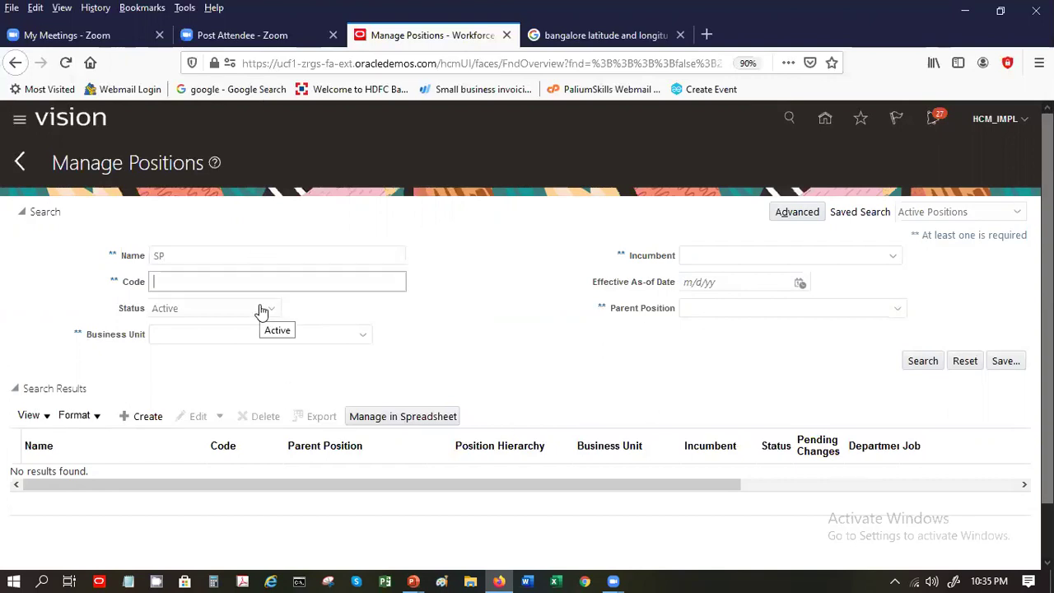
pyautogui.write('India')
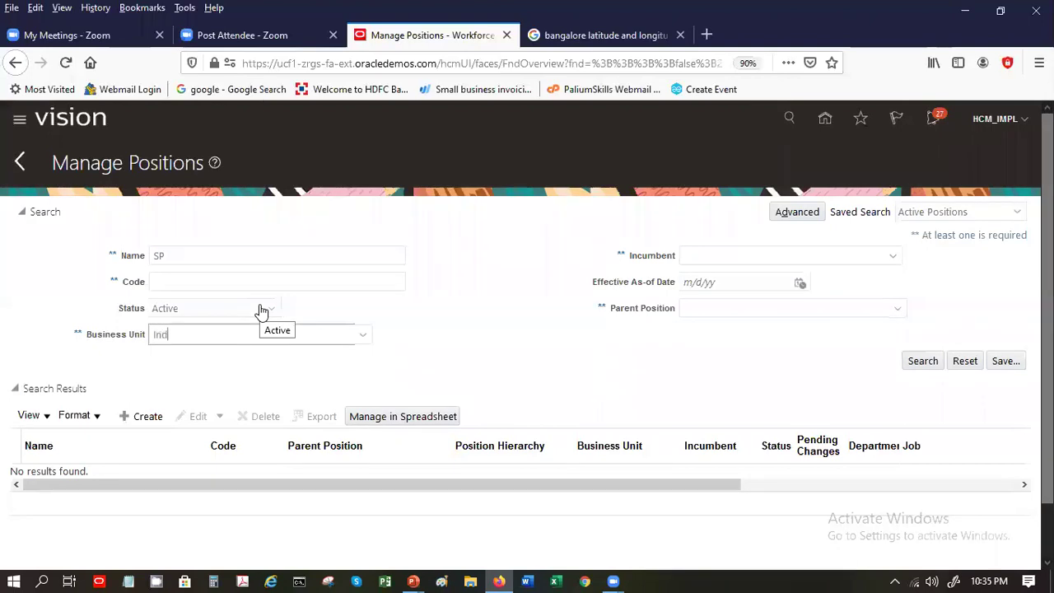
pyautogui.press('BackSpace')
pyautogui.press('BackSpace')
pyautogui.press('BackSpace')
pyautogui.press('BackSpace')
pyautogui.press('BackSpace')
# Step: Narrow the SP position search to business unit US1 and run it
pyautogui.click(261, 311)
pyautogui.press('Tab')
pyautogui.write('US1')
pyautogui.press('Tab')
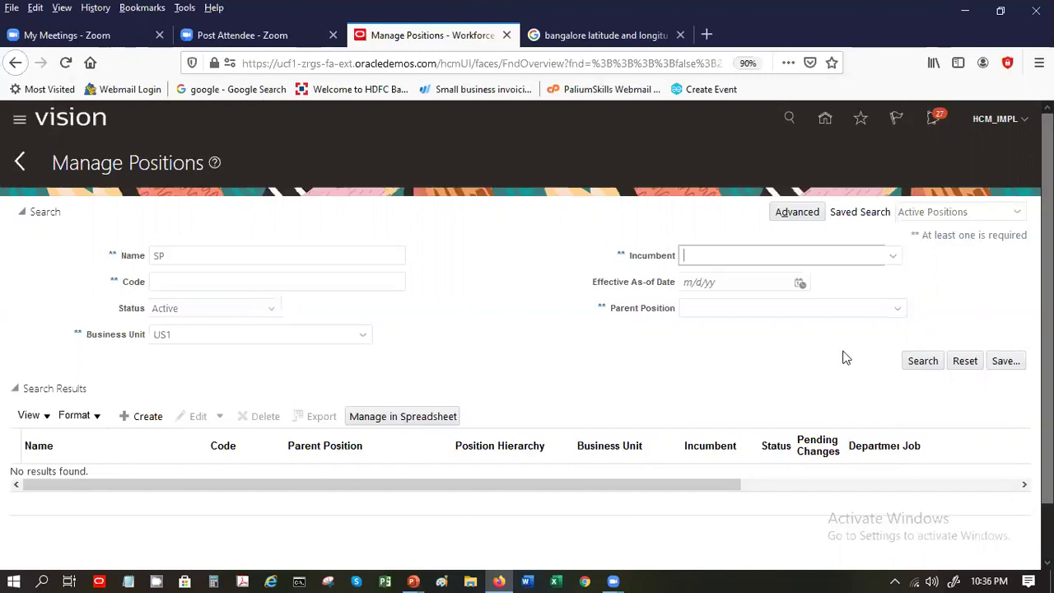
pyautogui.click(917, 367)
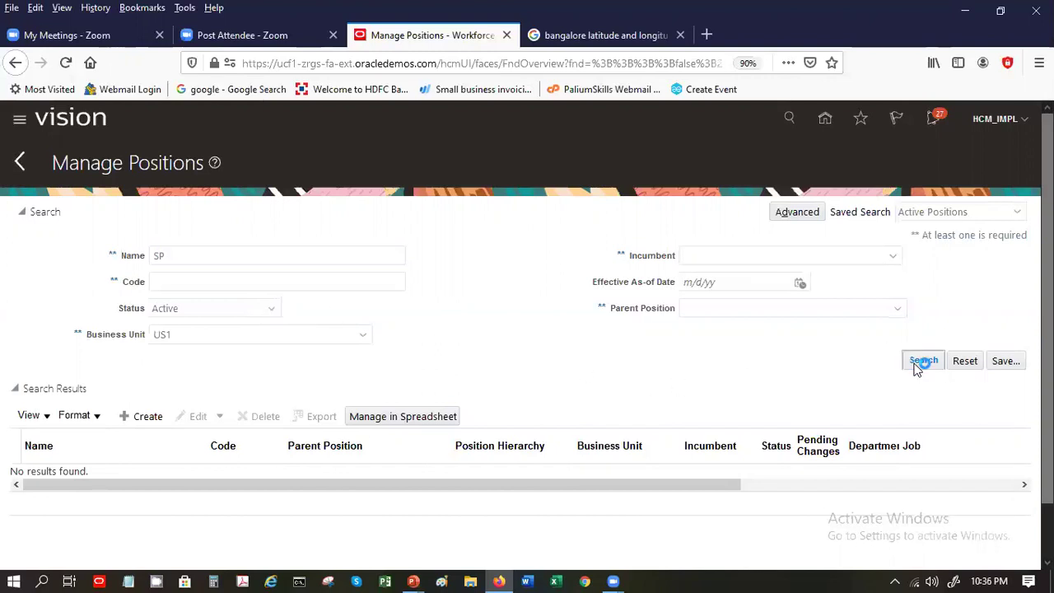
# Step: Set the business unit criterion to US1 Business Unit and run the SP position search
pyautogui.click(367, 338)
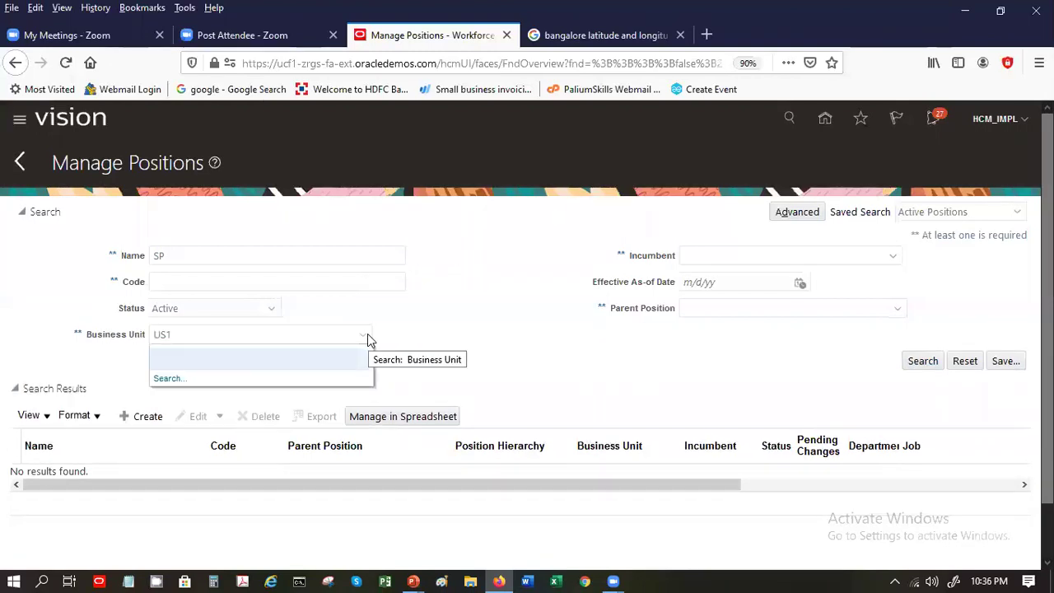
pyautogui.click(171, 379)
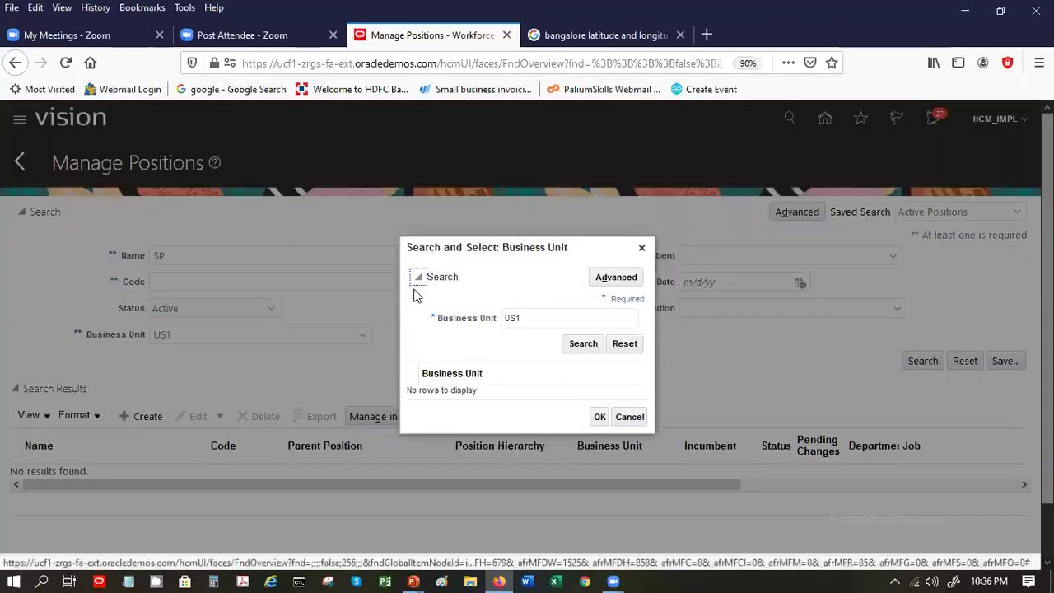
pyautogui.click(570, 345)
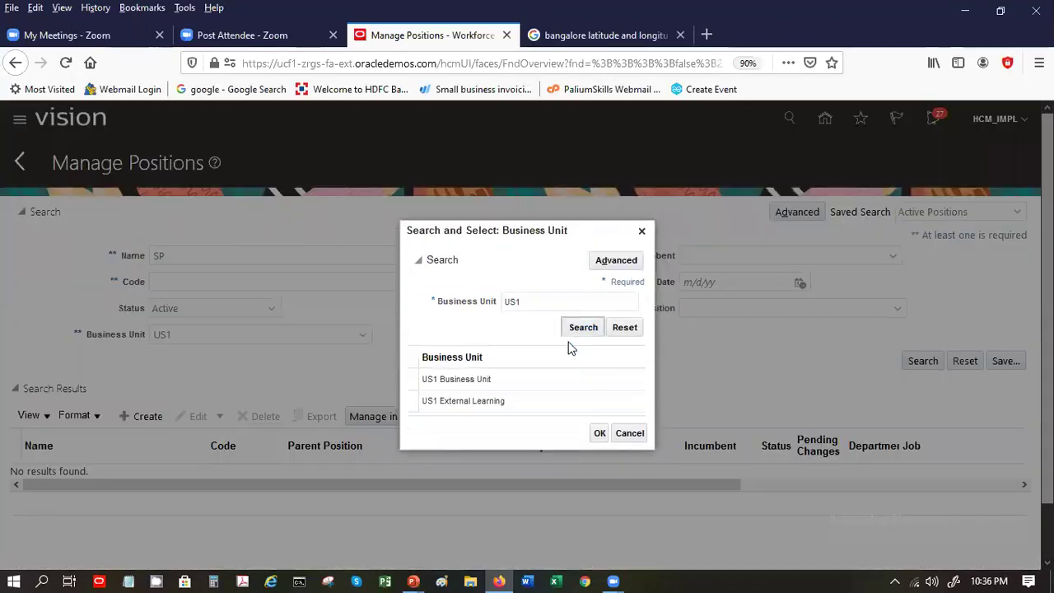
pyautogui.click(540, 381)
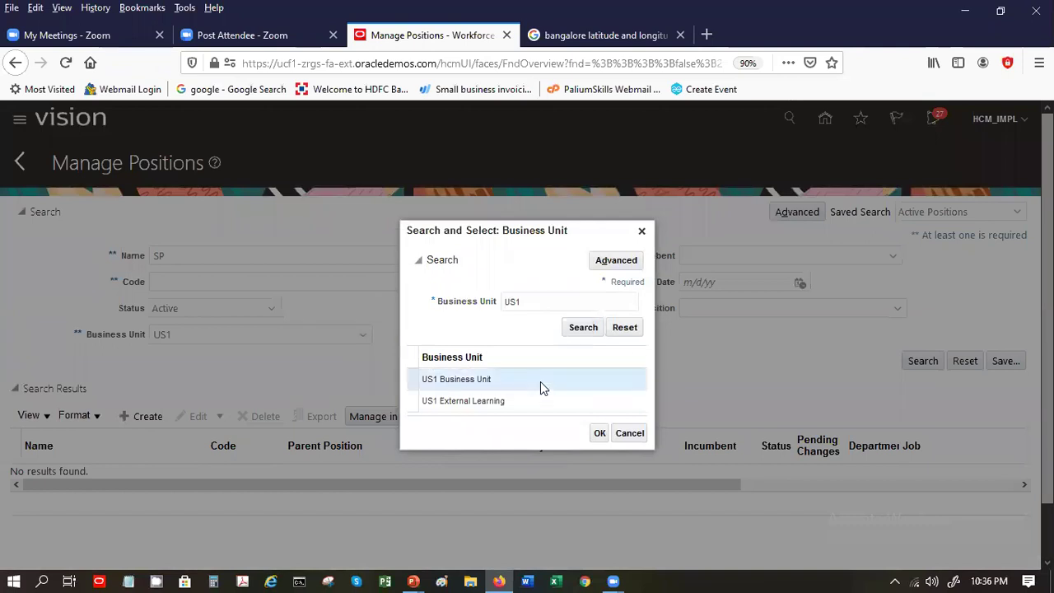
pyautogui.click(600, 433)
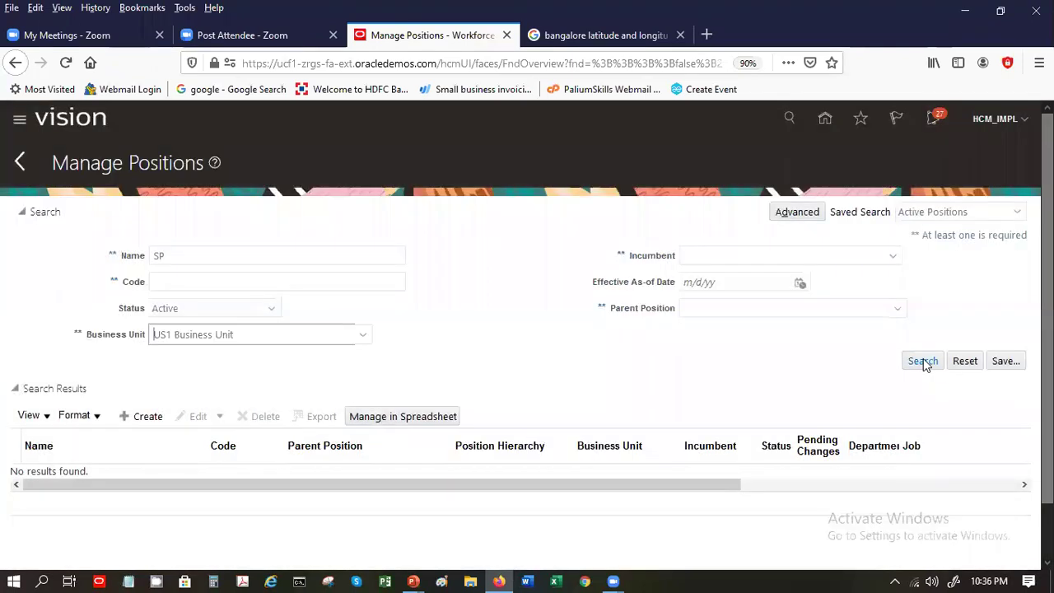
pyautogui.click(923, 361)
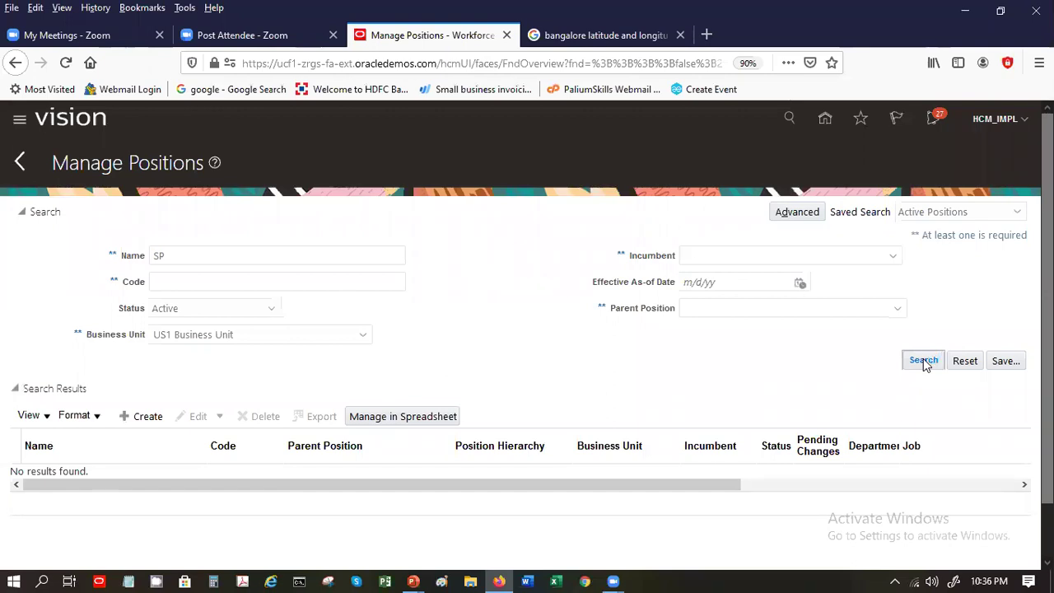
# Step: Clear the name criterion and search for all active positions in US1 Business Unit
pyautogui.doubleClick(181, 254)
pyautogui.press('BackSpace')
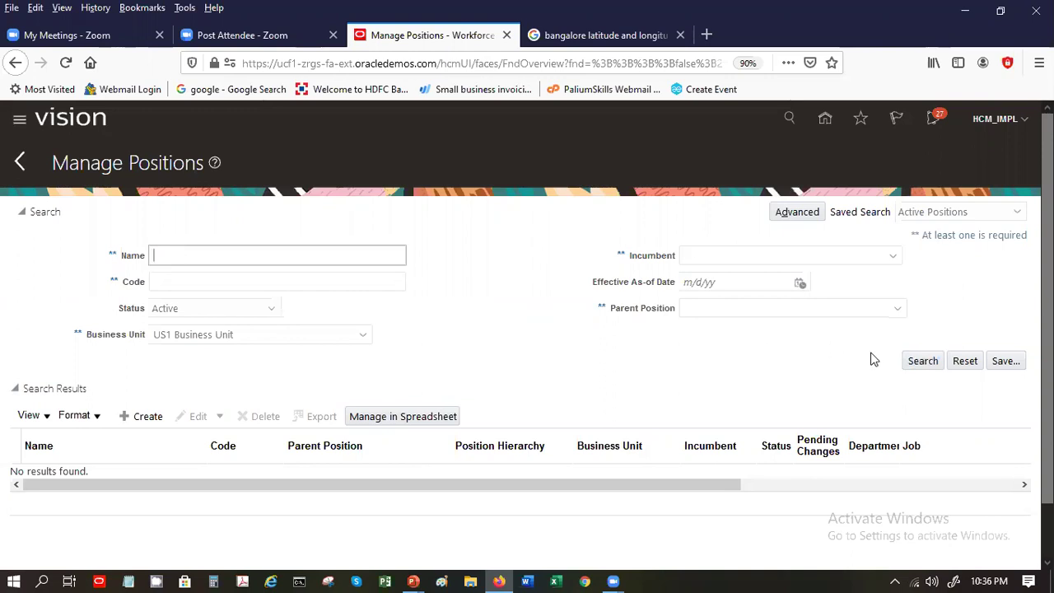
pyautogui.click(929, 367)
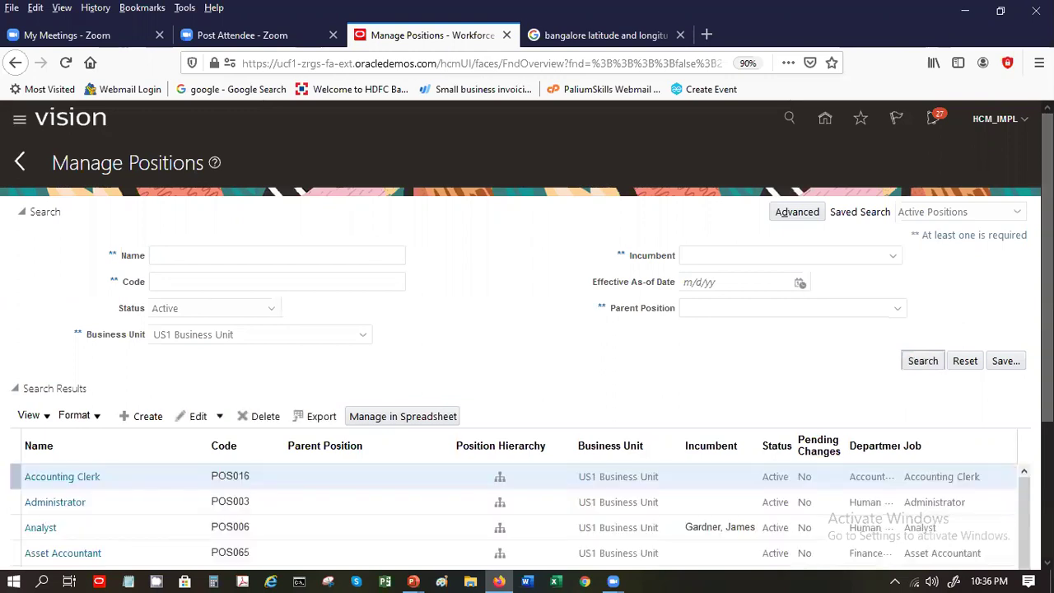
# Step: Look through the US1 Business Unit position results for the SP Lead System Engineer position
pyautogui.scroll(-5, 528, 329)
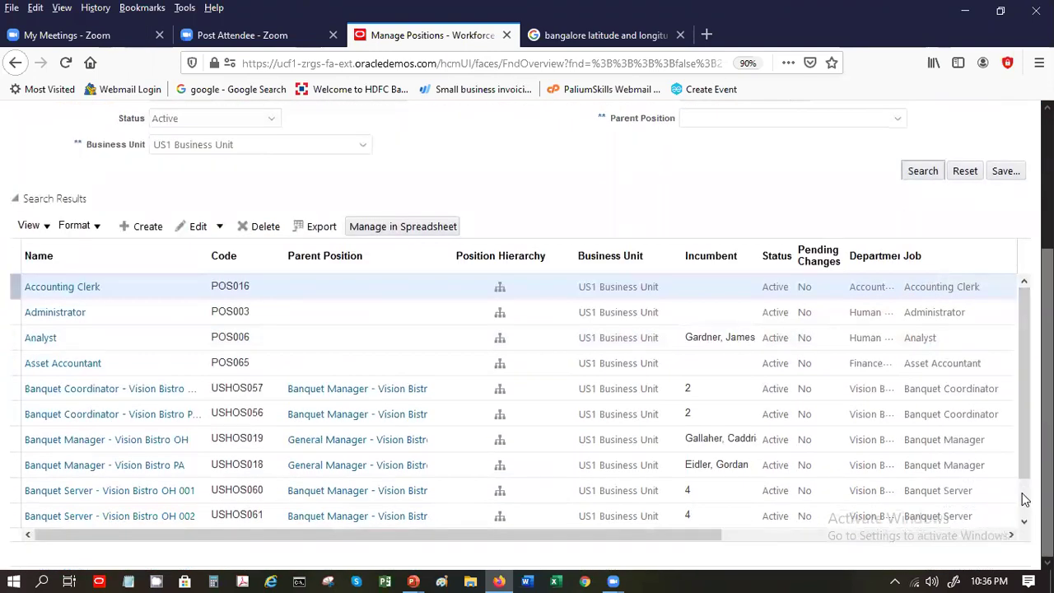
pyautogui.click(1025, 498)
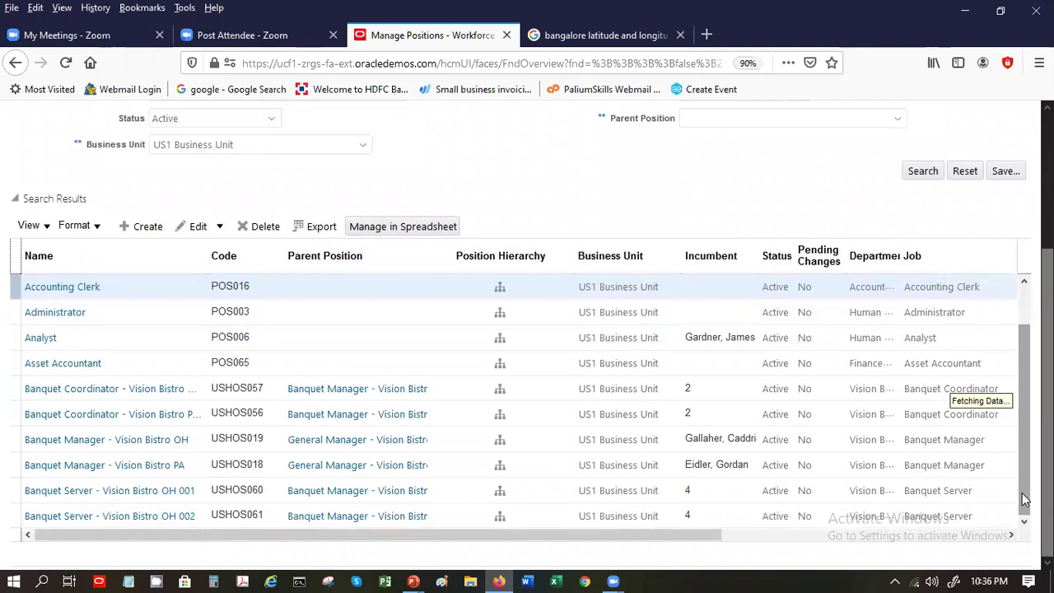
pyautogui.click(1025, 500)
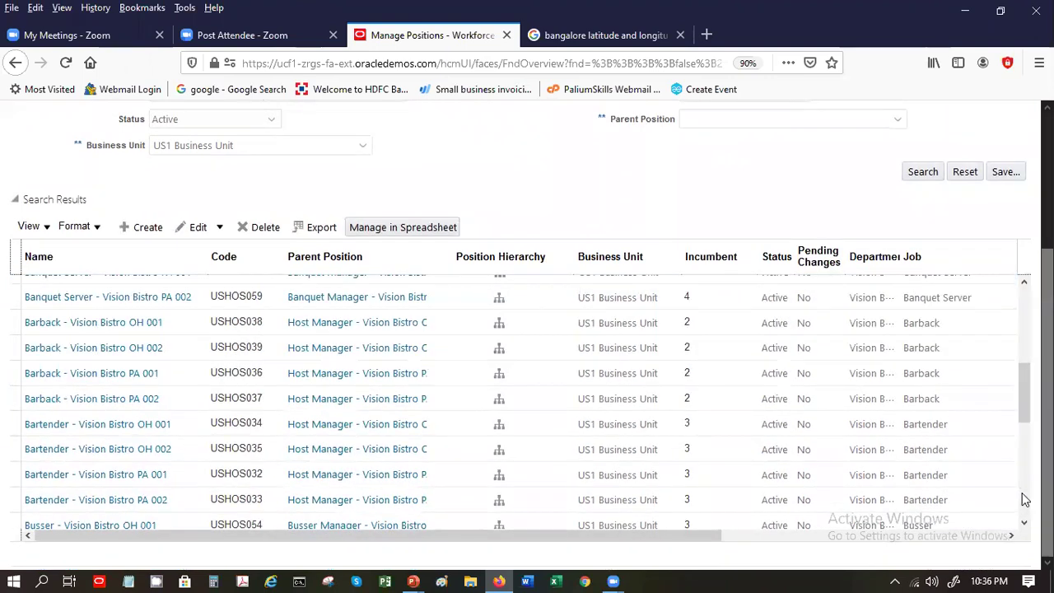
pyautogui.click(1026, 500)
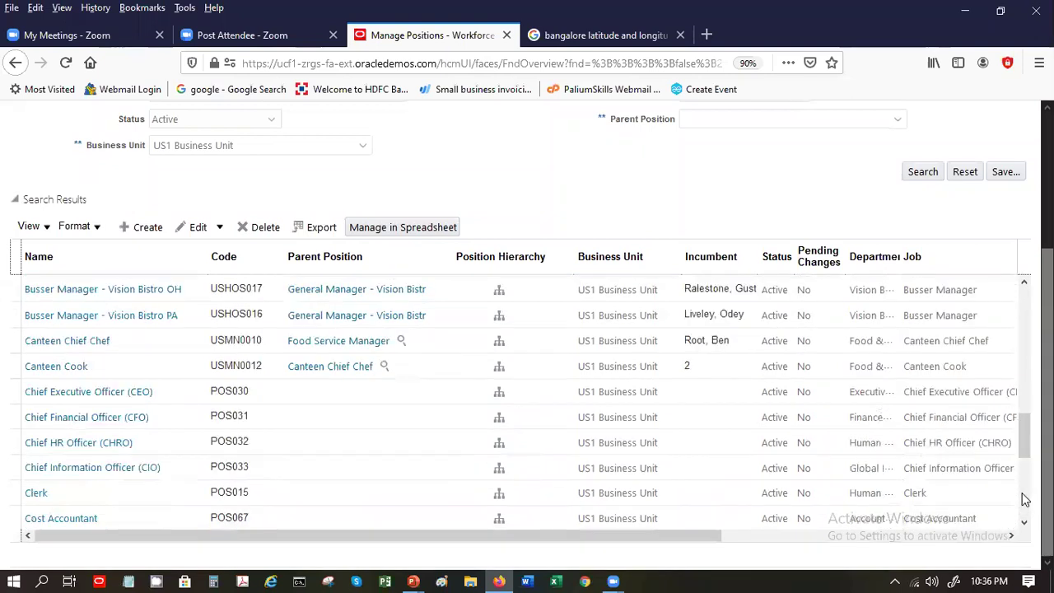
pyautogui.click(1025, 500)
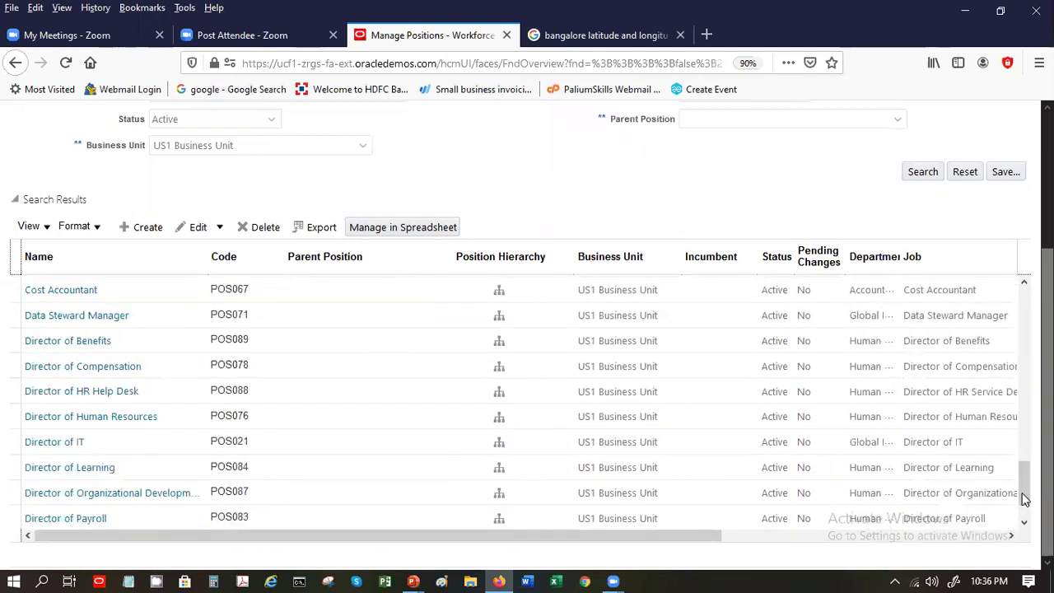
pyautogui.click(1026, 515)
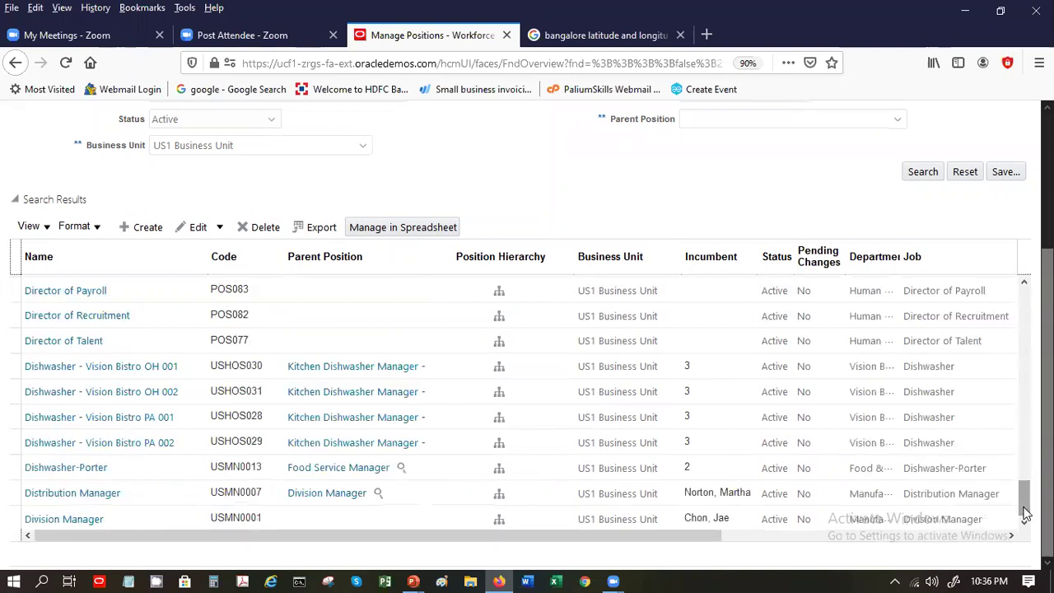
pyautogui.click(1026, 514)
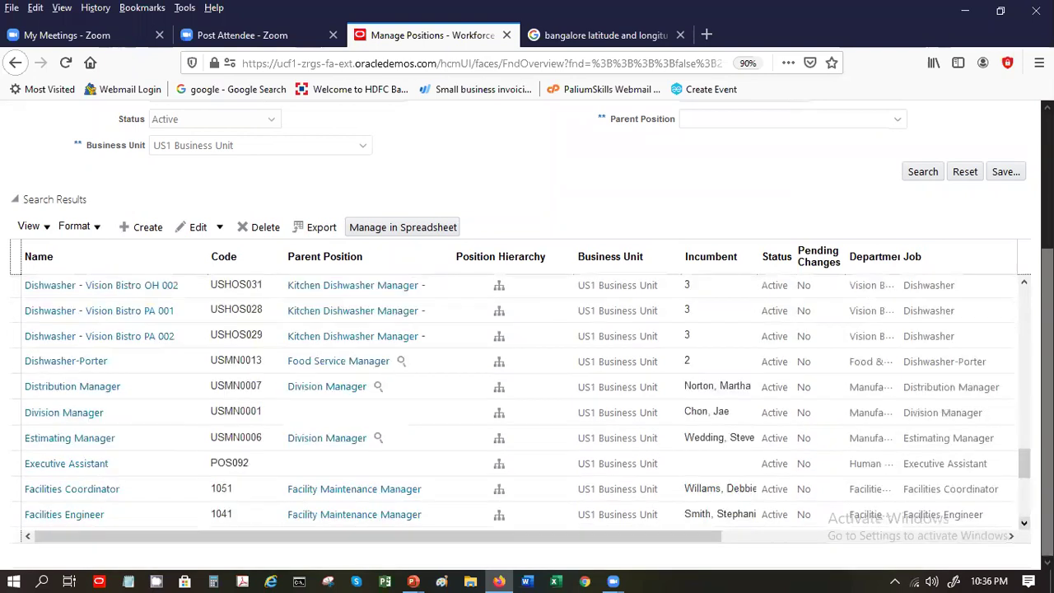
pyautogui.click(1027, 516)
pyautogui.click(1026, 515)
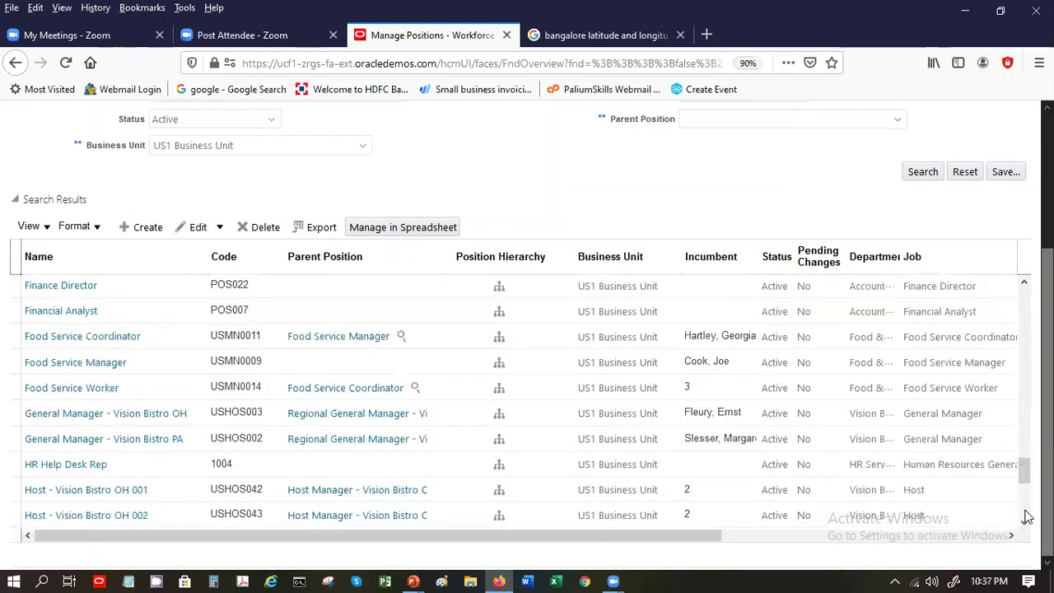
pyautogui.click(1026, 515)
pyautogui.click(1025, 515)
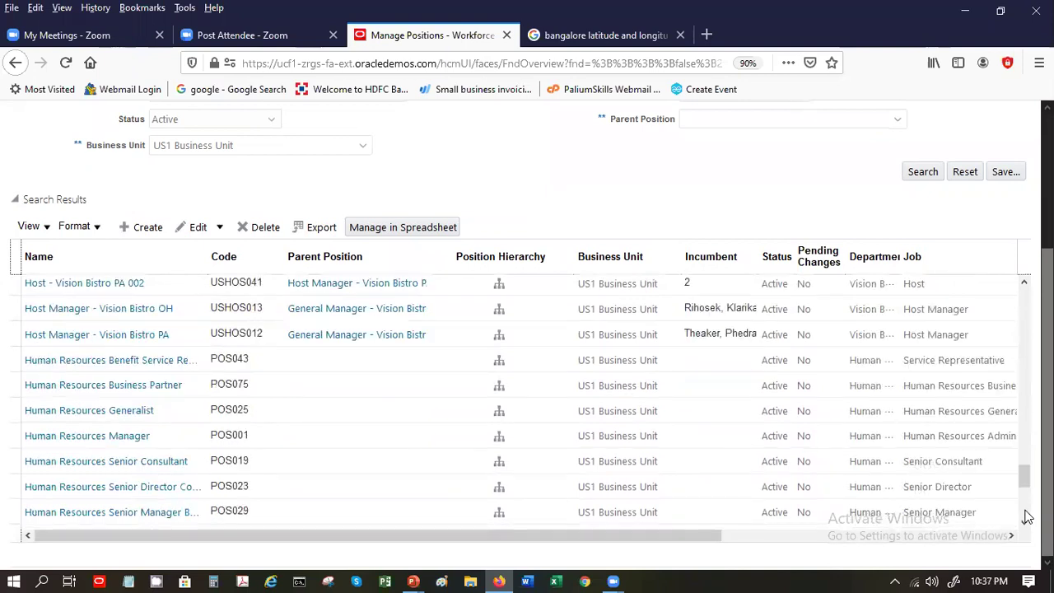
pyautogui.click(1025, 515)
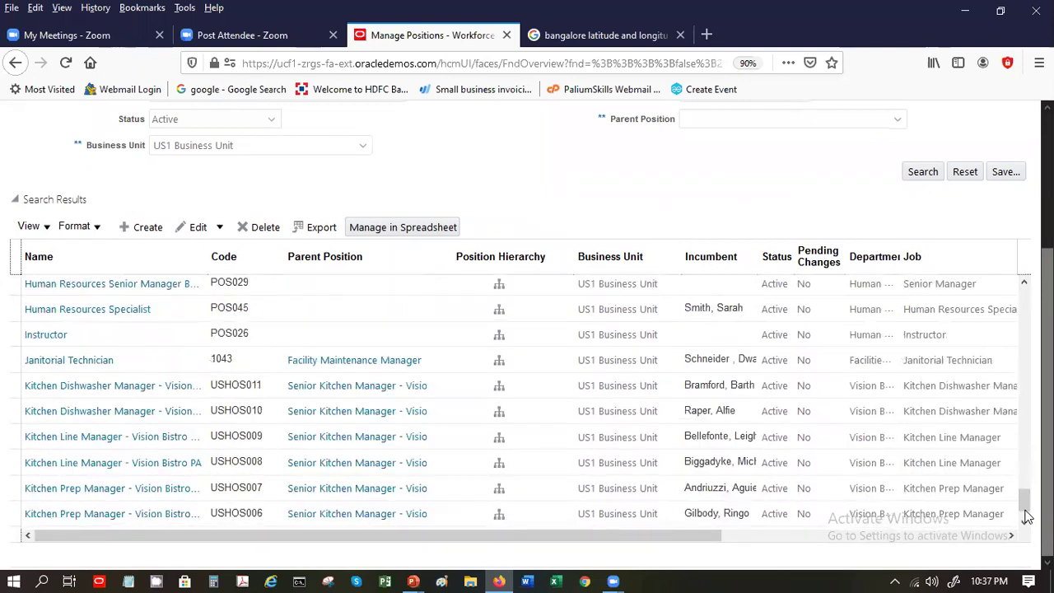
pyautogui.click(1025, 515)
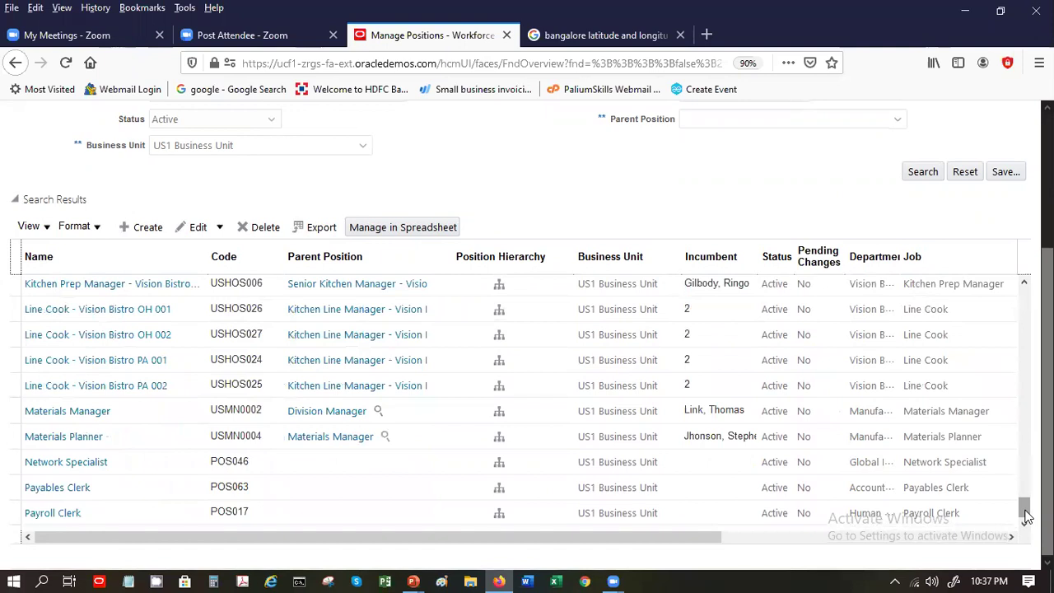
pyautogui.click(1026, 515)
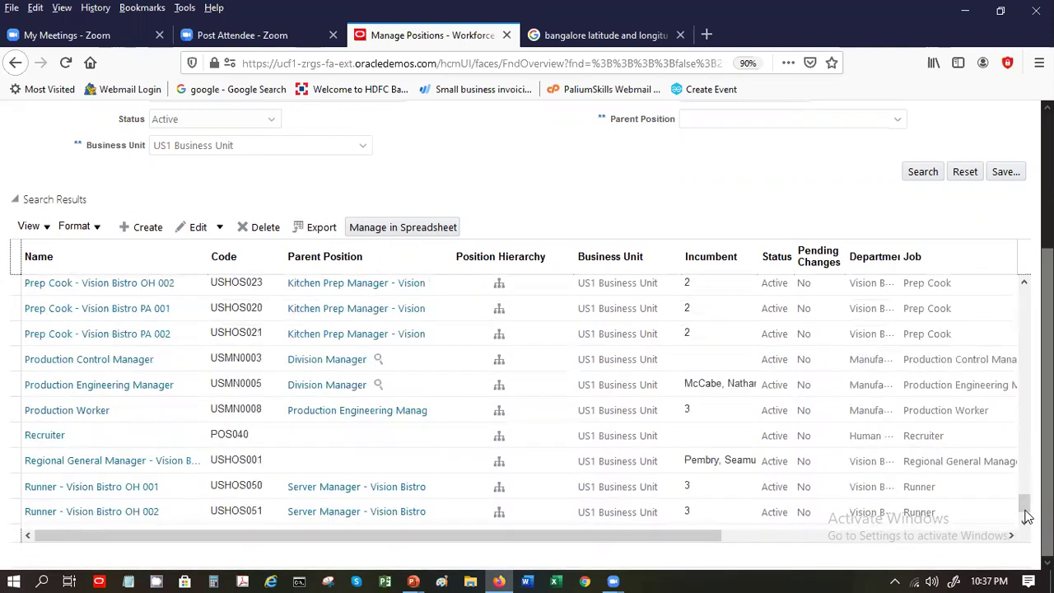
pyautogui.click(1026, 515)
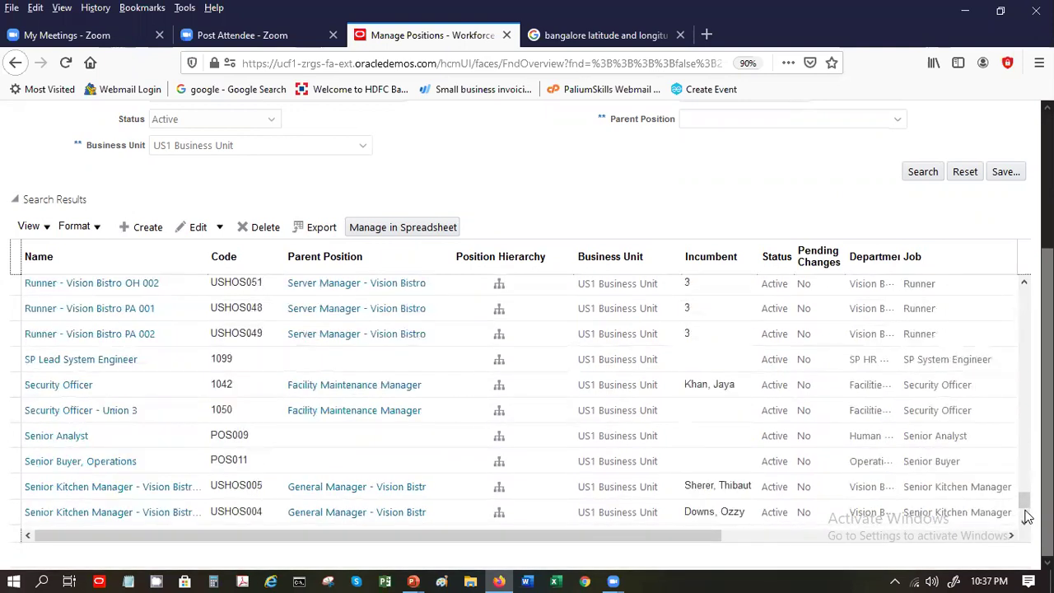
pyautogui.click(1026, 515)
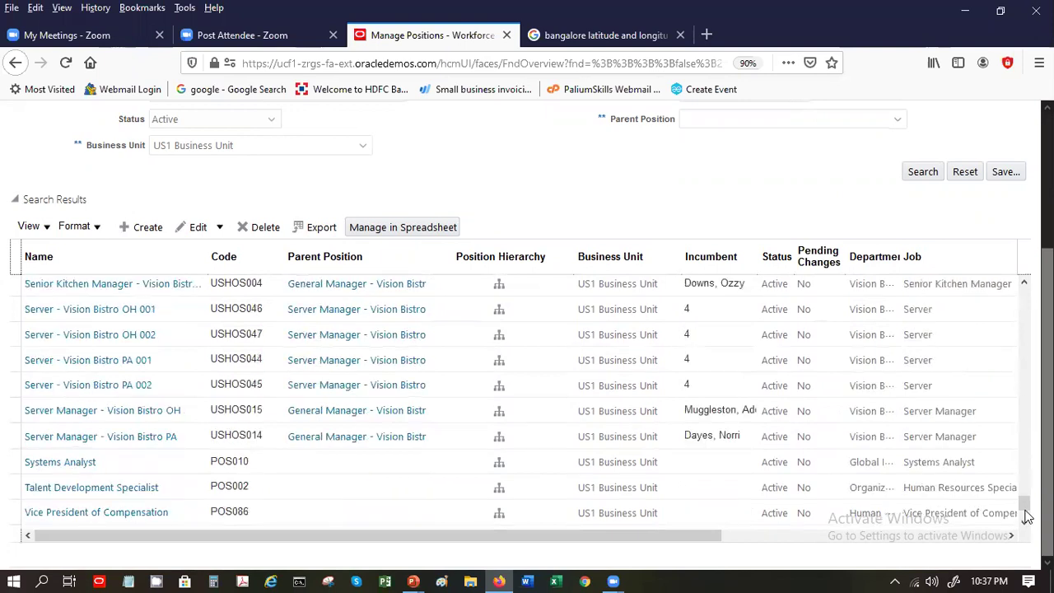
pyautogui.click(1024, 302)
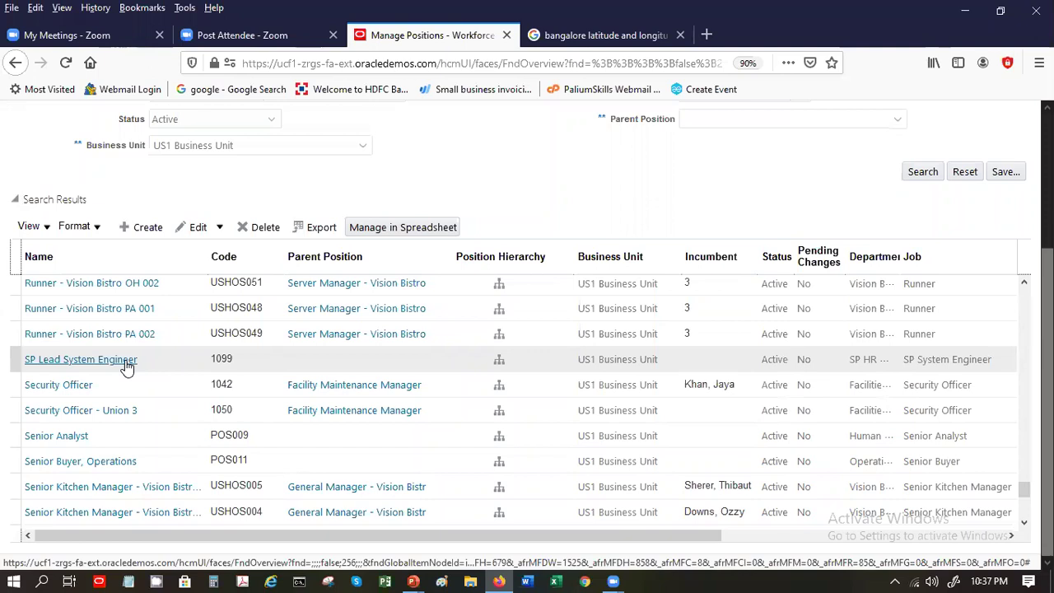
# Step: Search the US1 Business Unit positions again by the name SP
pyautogui.scroll(5, 5, 245)
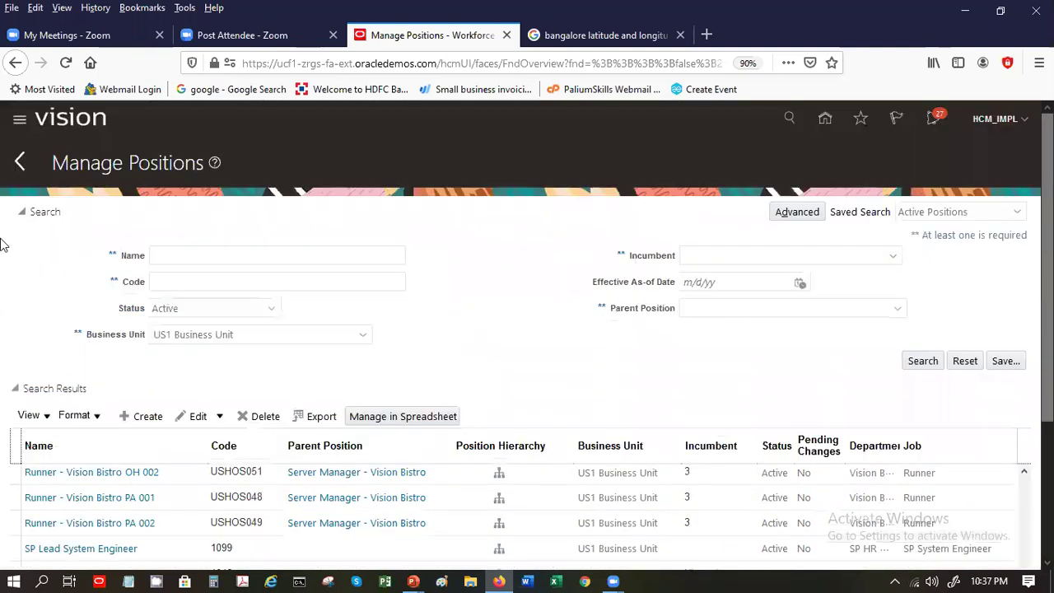
pyautogui.click(179, 247)
pyautogui.write('SP')
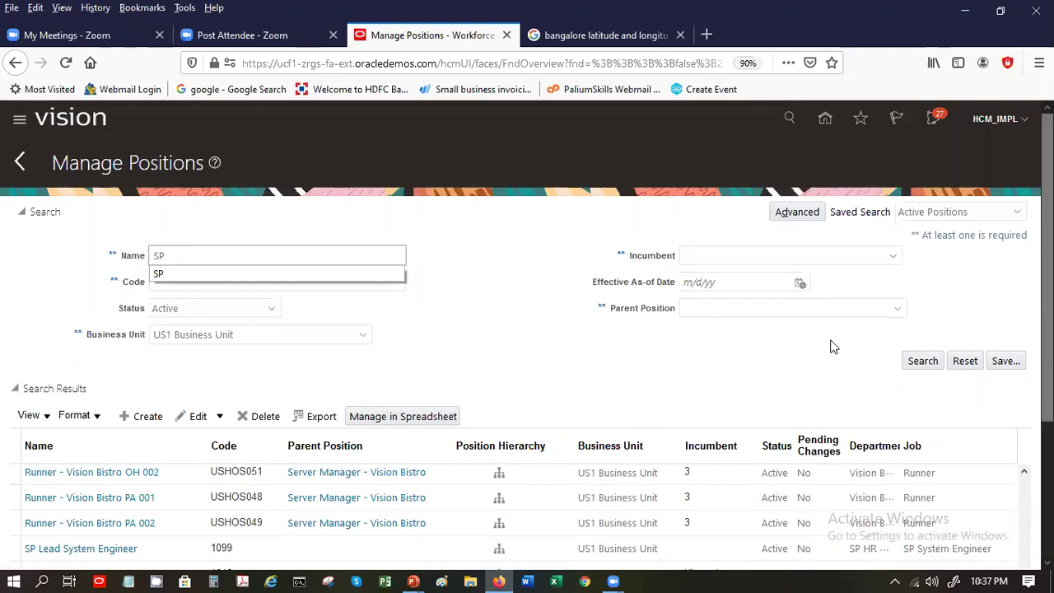
pyautogui.click(909, 364)
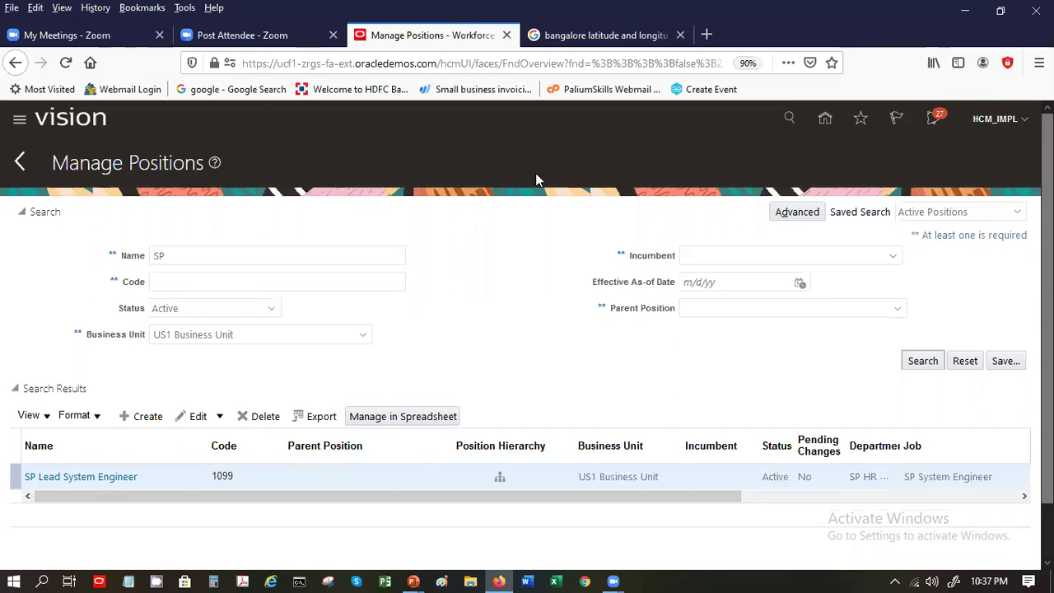
# Step: Go to the home page and look over the quick actions and apps in My Client Groups
pyautogui.click(826, 118)
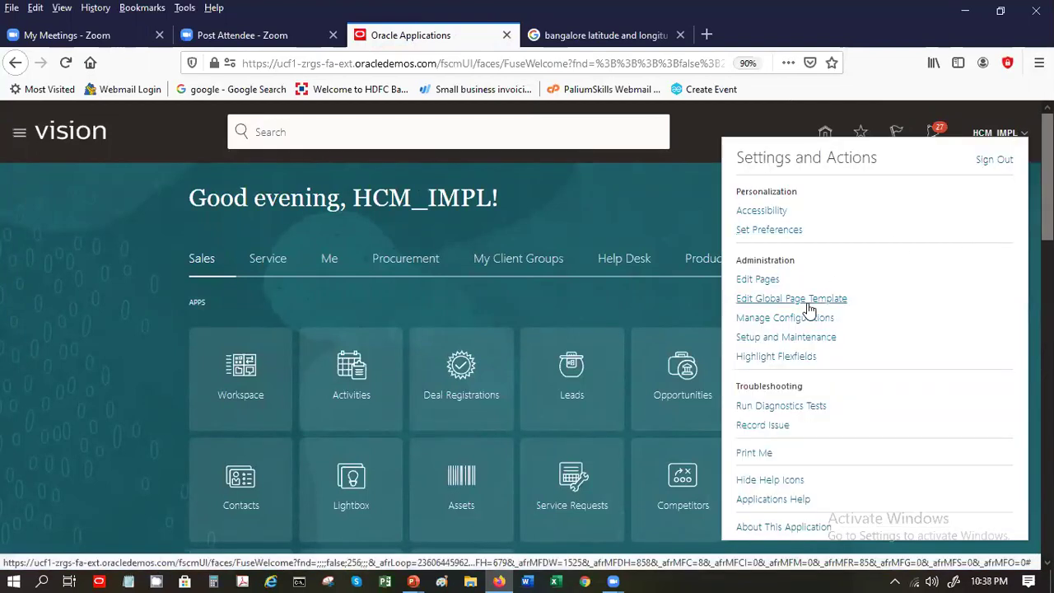
pyautogui.click(624, 222)
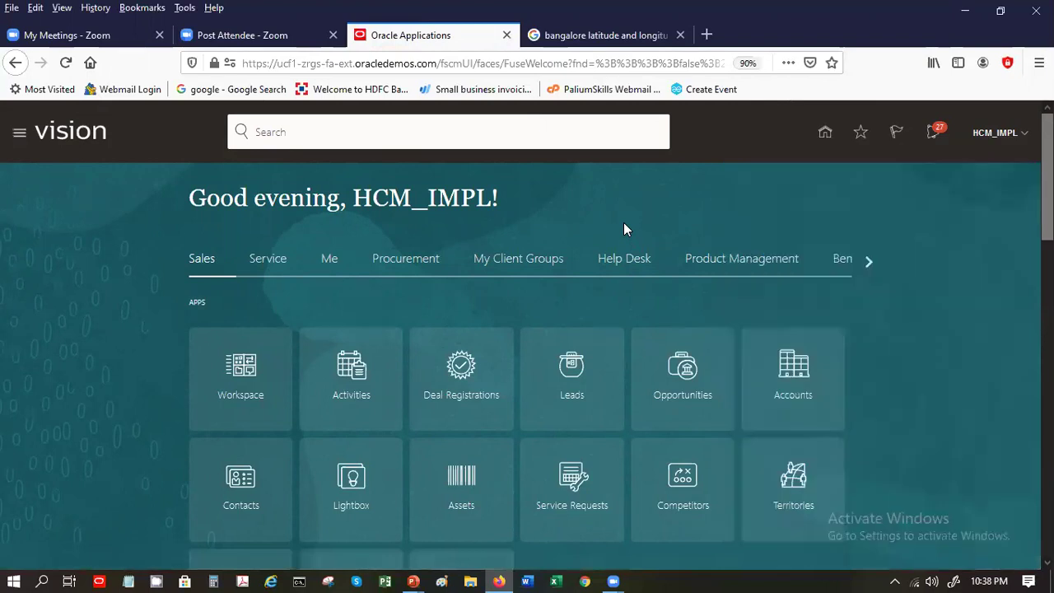
pyautogui.click(509, 262)
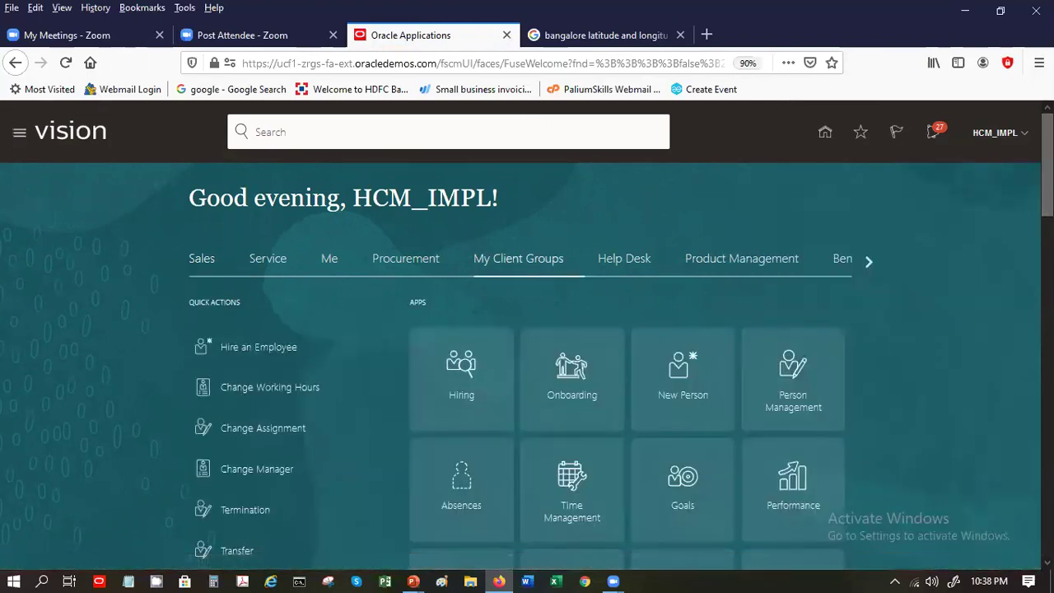
pyautogui.scroll(-3, 863, 327)
pyautogui.scroll(-1, 864, 327)
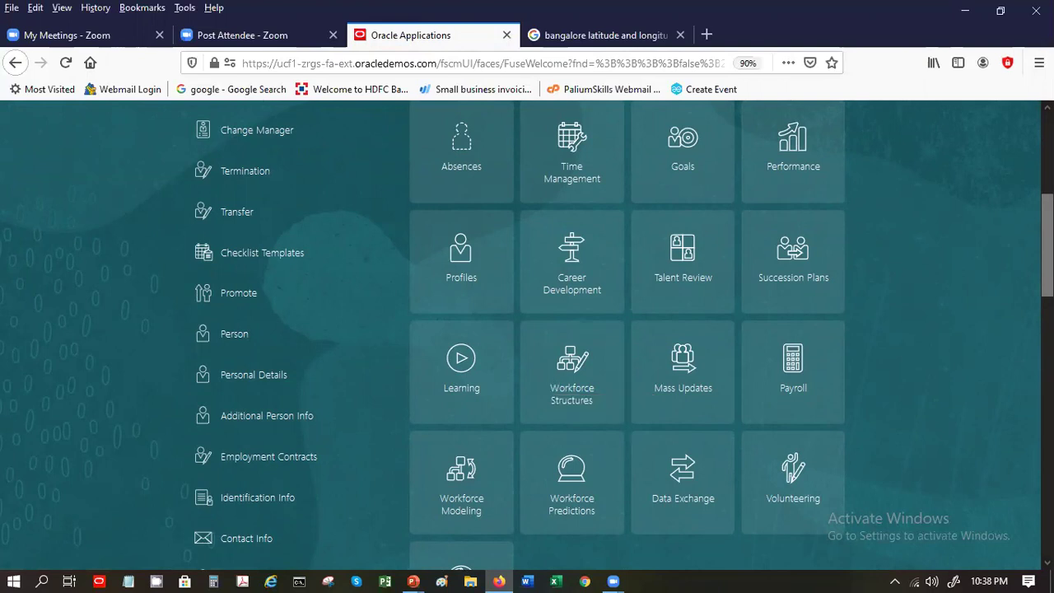
pyautogui.scroll(6, 528, 330)
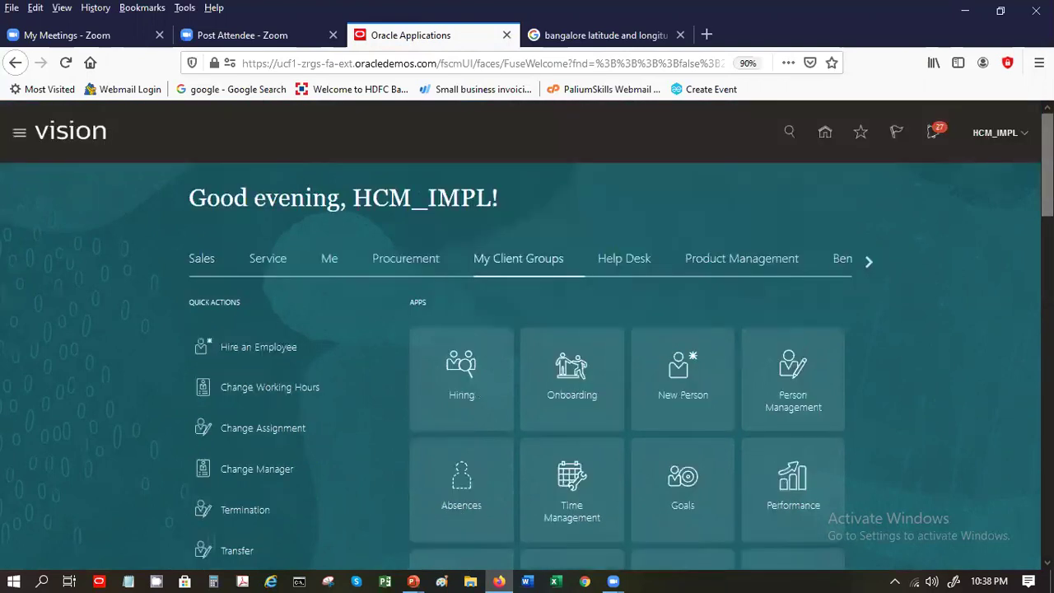
pyautogui.click(824, 133)
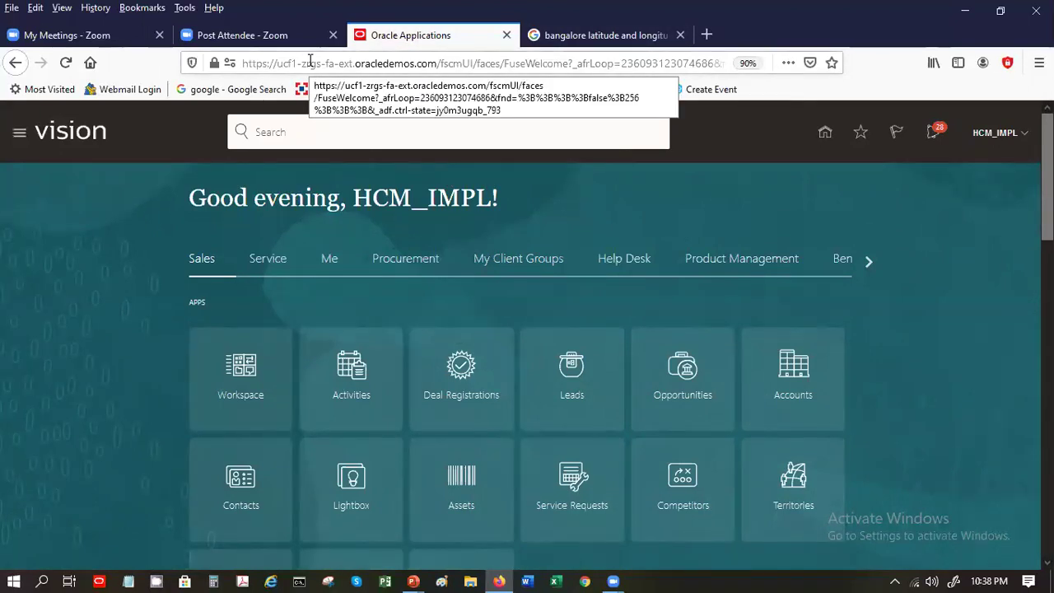
# Step: Open the Oracle Help Center documentation site, docs.oracle.com/en, in place of the Bangalore latitude and longitude search page
pyautogui.click(591, 31)
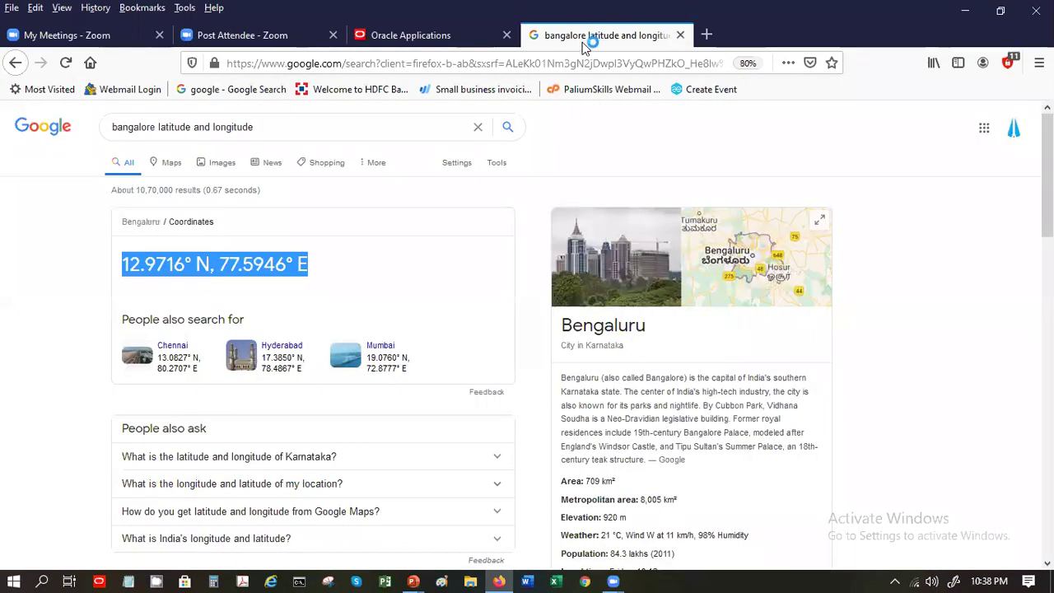
pyautogui.doubleClick(577, 64)
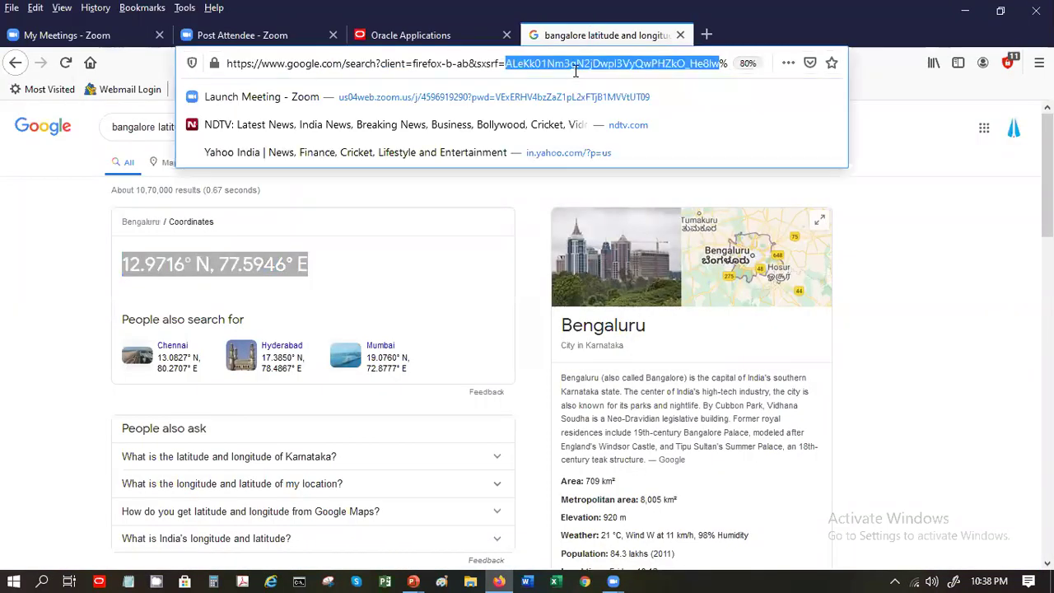
pyautogui.tripleClick(576, 67)
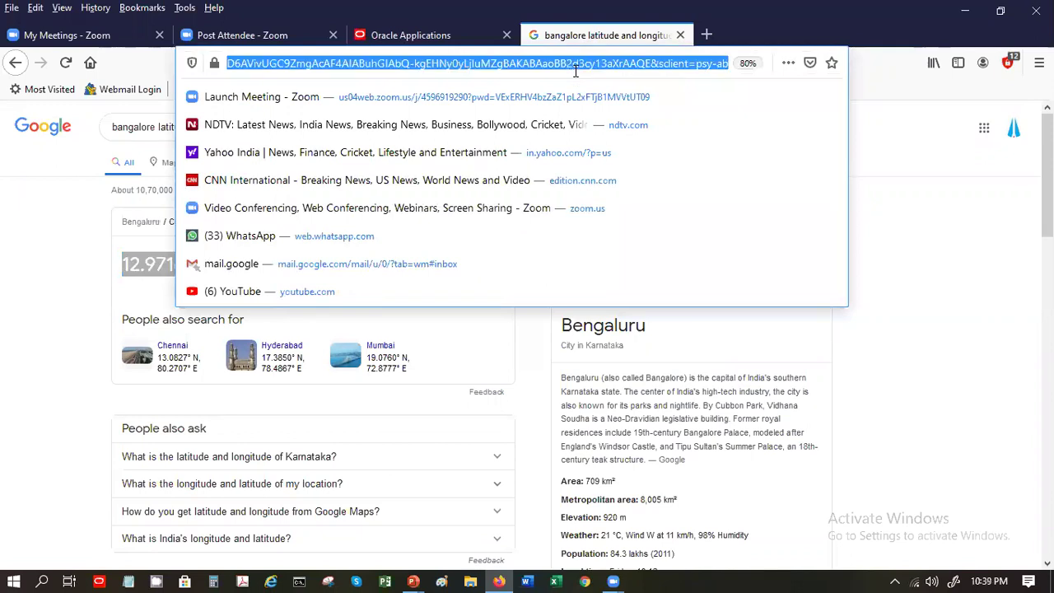
pyautogui.write('f')
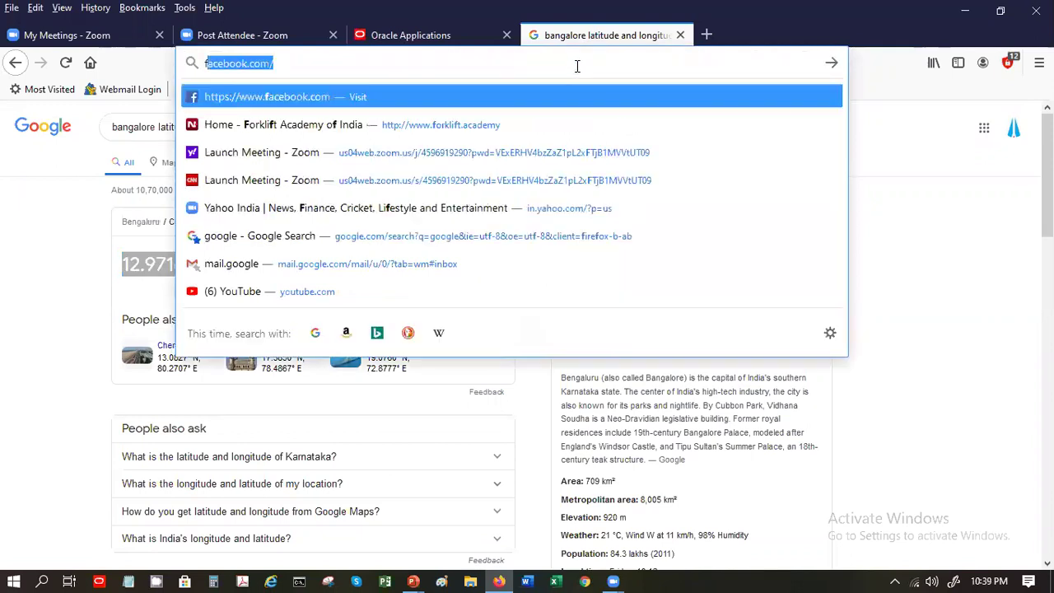
pyautogui.press('BackSpace')
pyautogui.press('BackSpace')
pyautogui.write('d')
pyautogui.press('BackSpace')
pyautogui.press('Down')
pyautogui.press('Down')
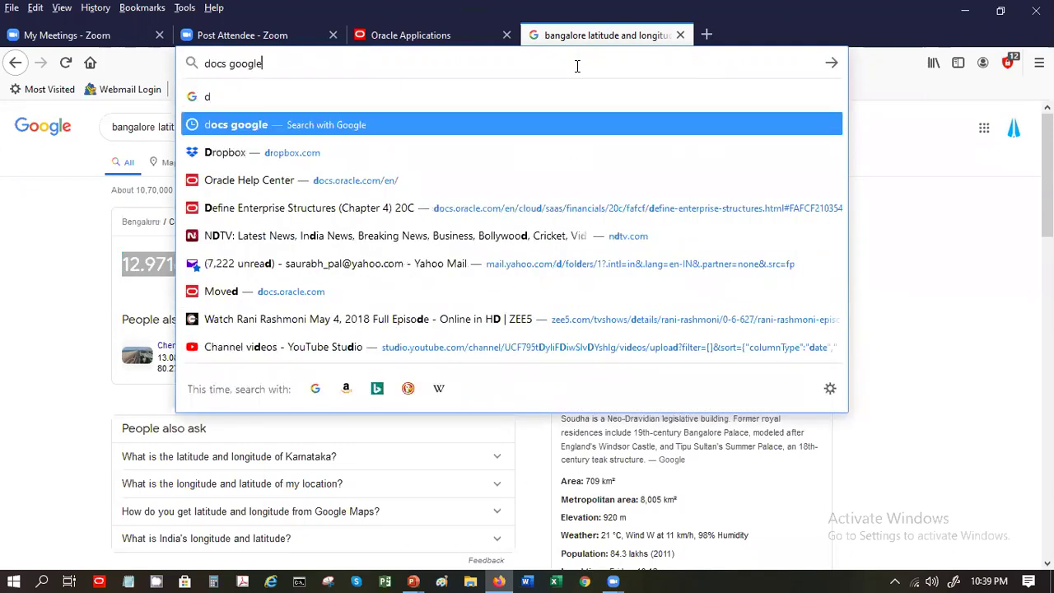
pyautogui.press('Down')
pyautogui.press('Return')
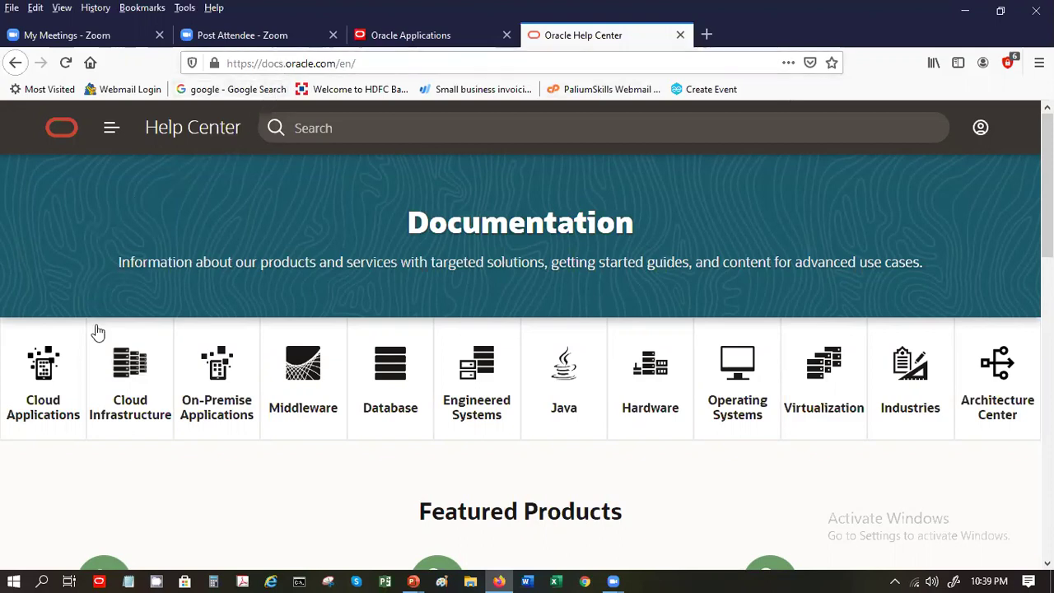
# Step: Open the Human Resources documentation under Cloud Applications and look through its Use topics
pyautogui.click(33, 382)
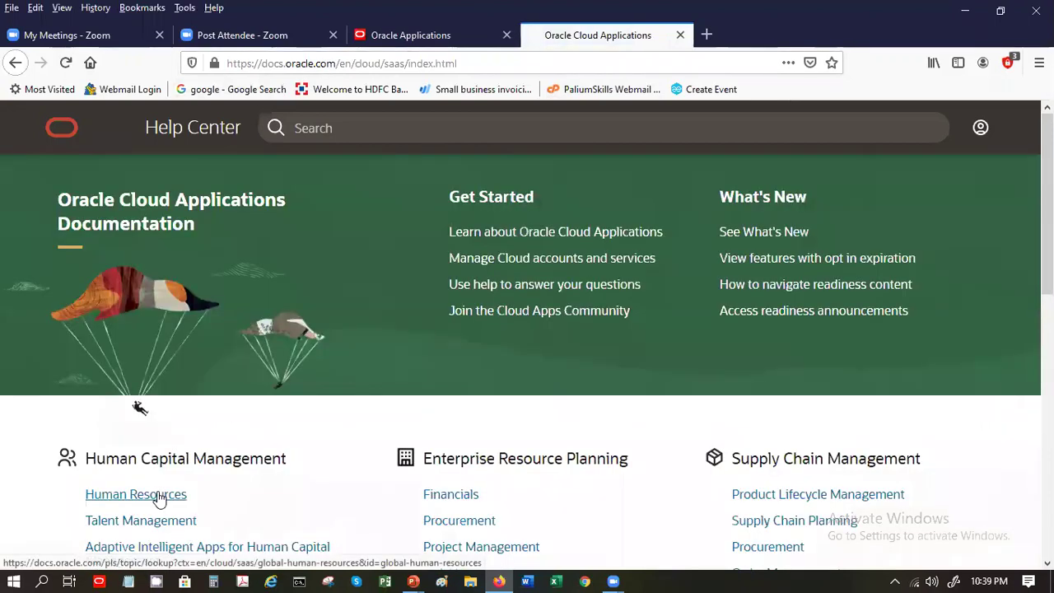
pyautogui.click(159, 497)
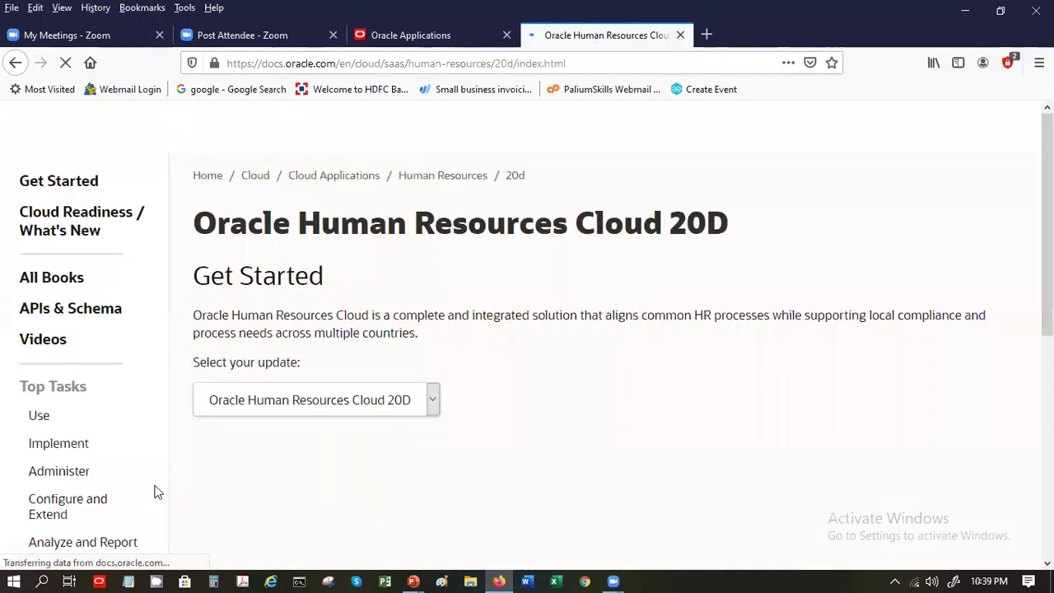
pyautogui.click(37, 416)
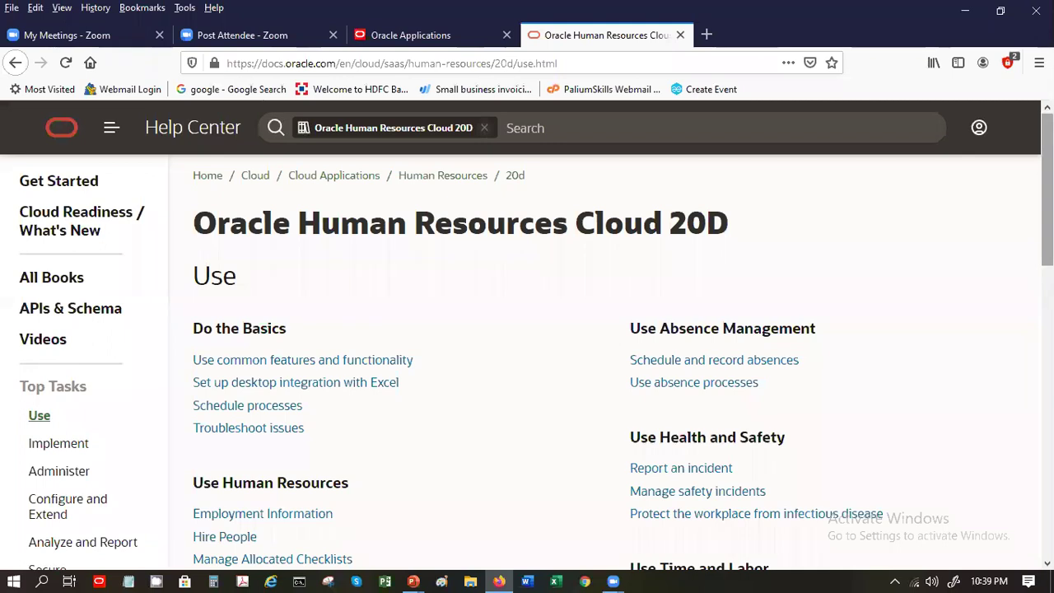
pyautogui.scroll(-3, 527, 336)
pyautogui.scroll(-3, 527, 336)
pyautogui.scroll(-1, 532, 381)
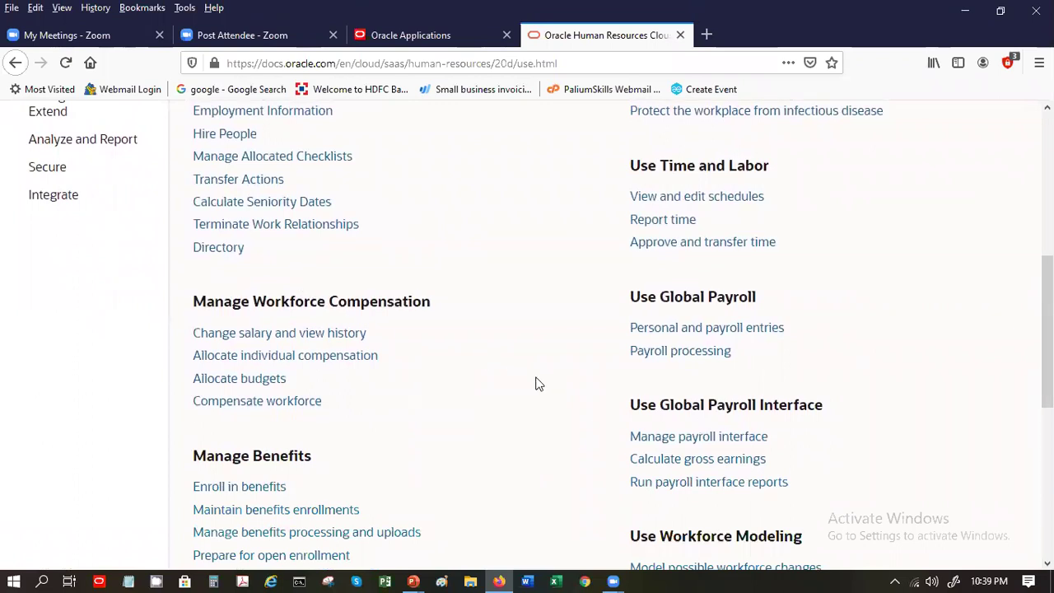
pyautogui.scroll(-3, 537, 383)
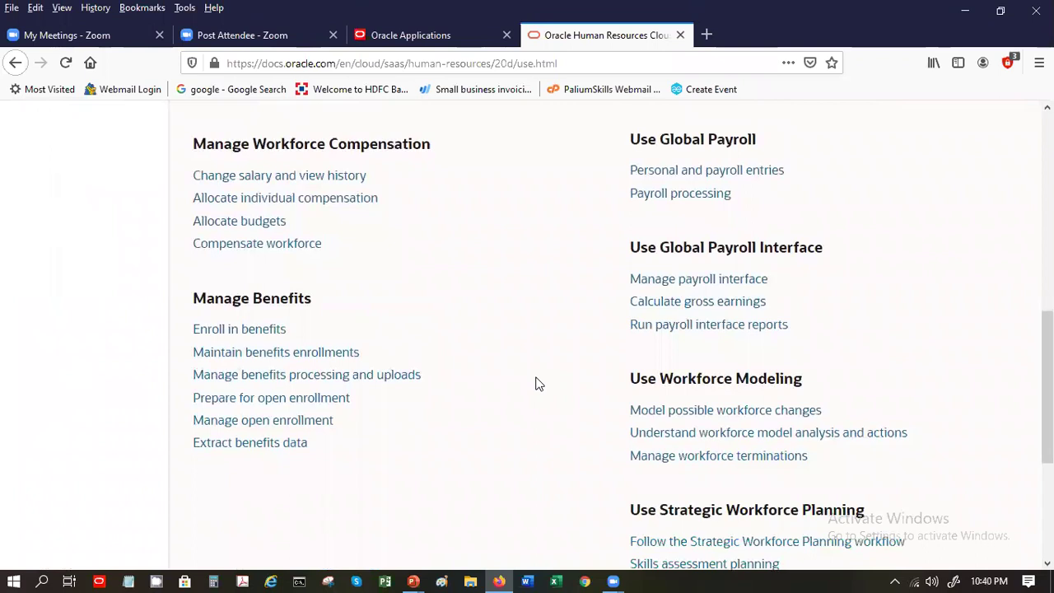
pyautogui.scroll(10, 536, 383)
pyautogui.scroll(2, 536, 383)
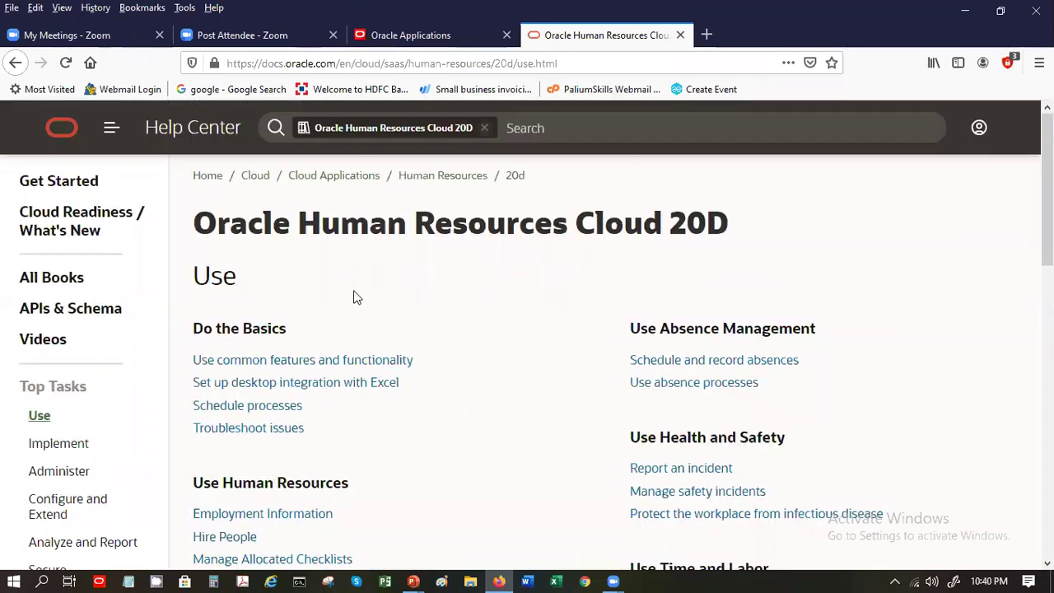
# Step: Open the guide on using common features and functionality and look over its table of contents
pyautogui.click(304, 362)
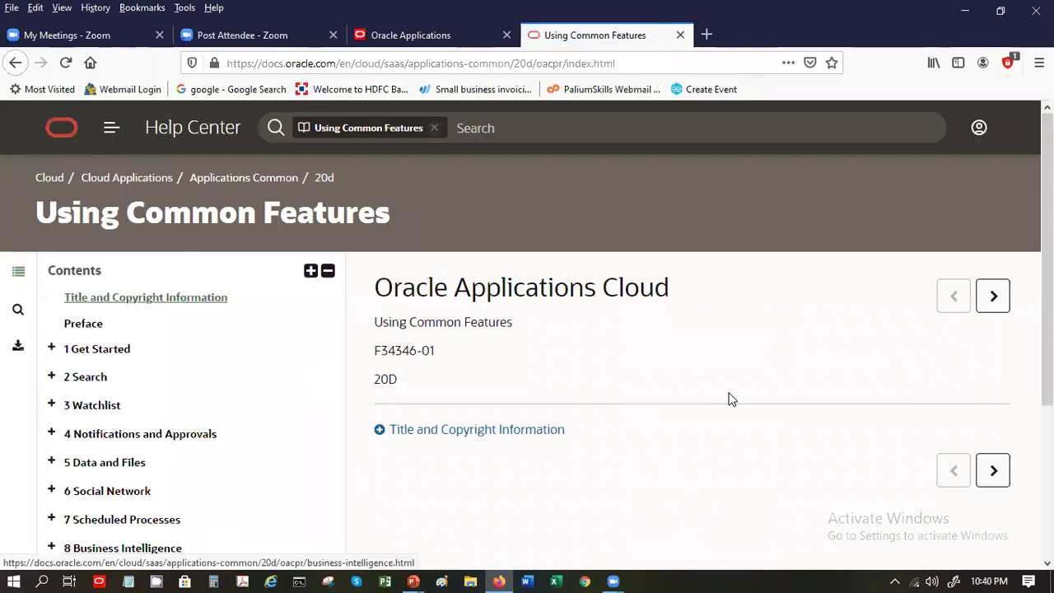
pyautogui.scroll(-2, 527, 395)
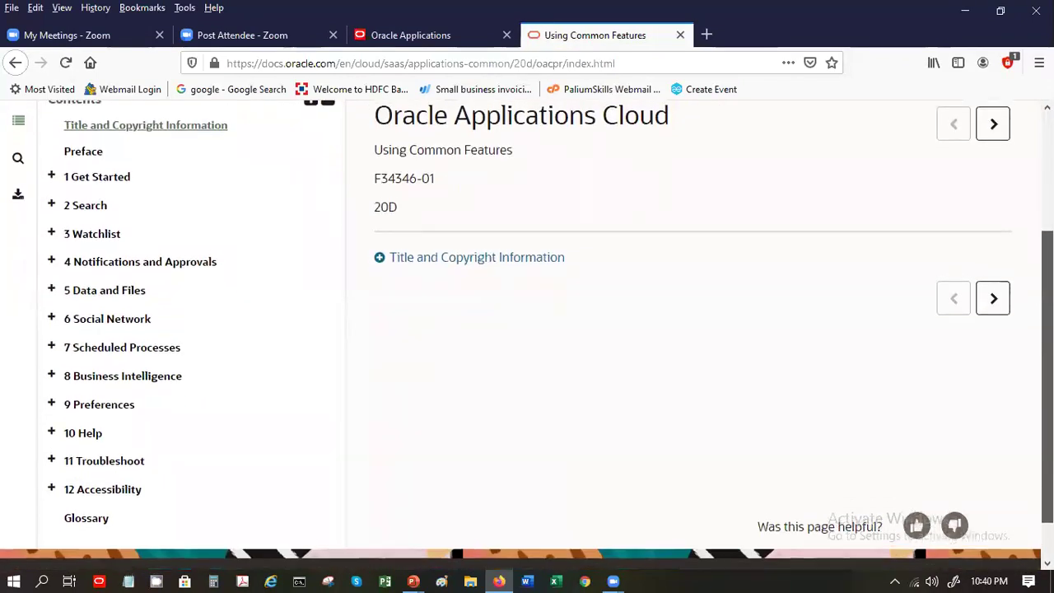
pyautogui.scroll(2, 527, 396)
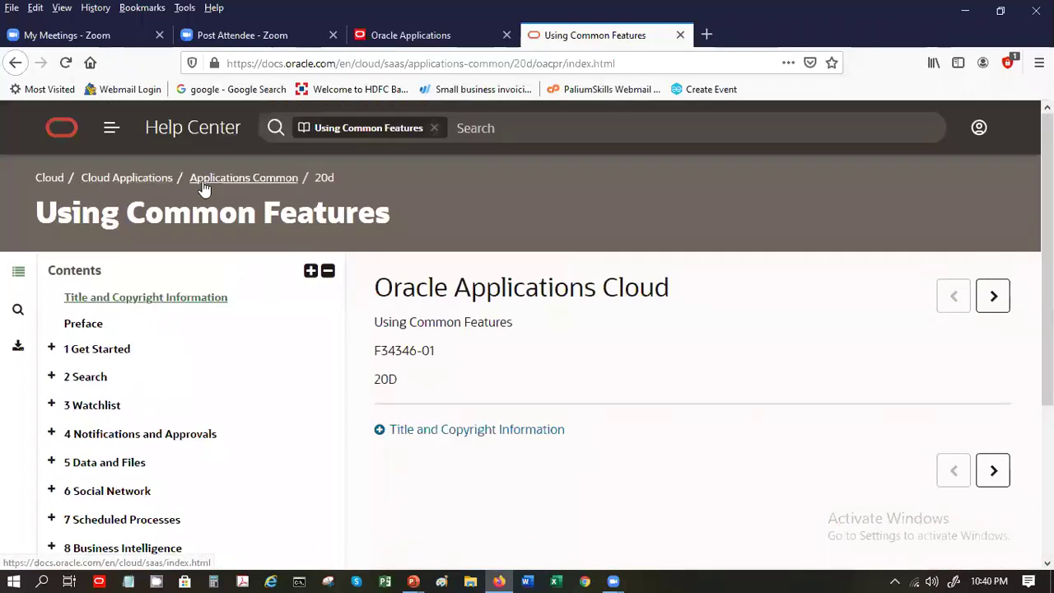
# Step: Return through Cloud Applications to the Human Resources Use topics, open Employment Information and go to that guide's Workforce Structures chapter
pyautogui.click(164, 178)
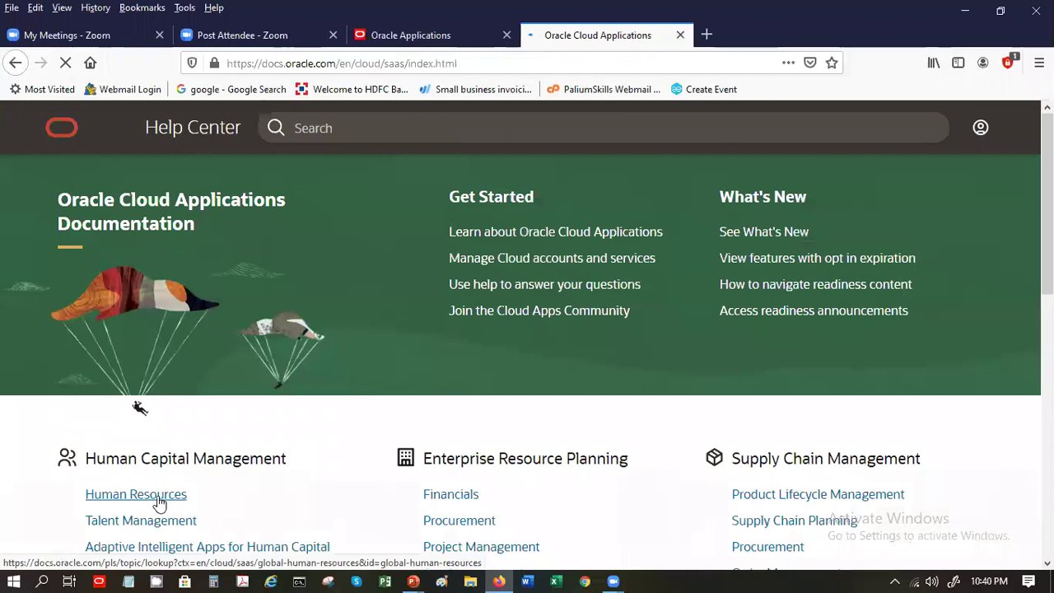
pyautogui.click(160, 497)
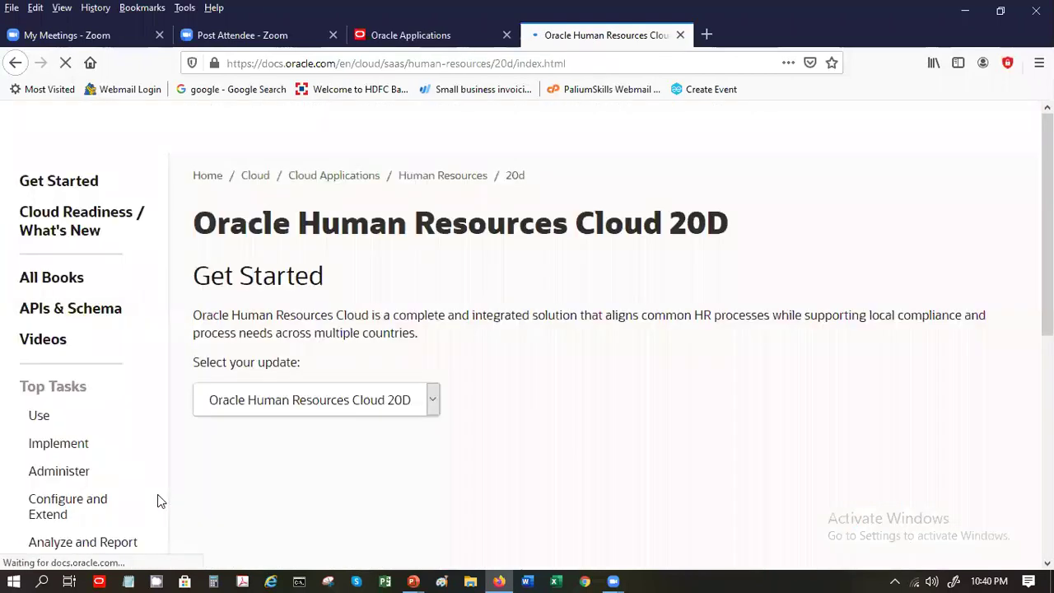
pyautogui.click(37, 418)
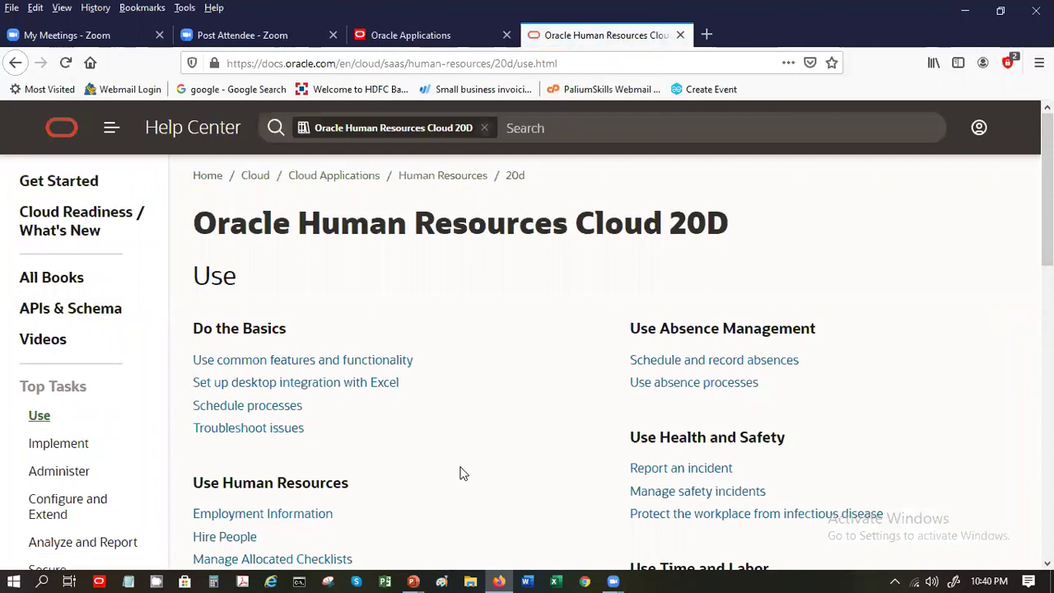
pyautogui.scroll(-3, 463, 474)
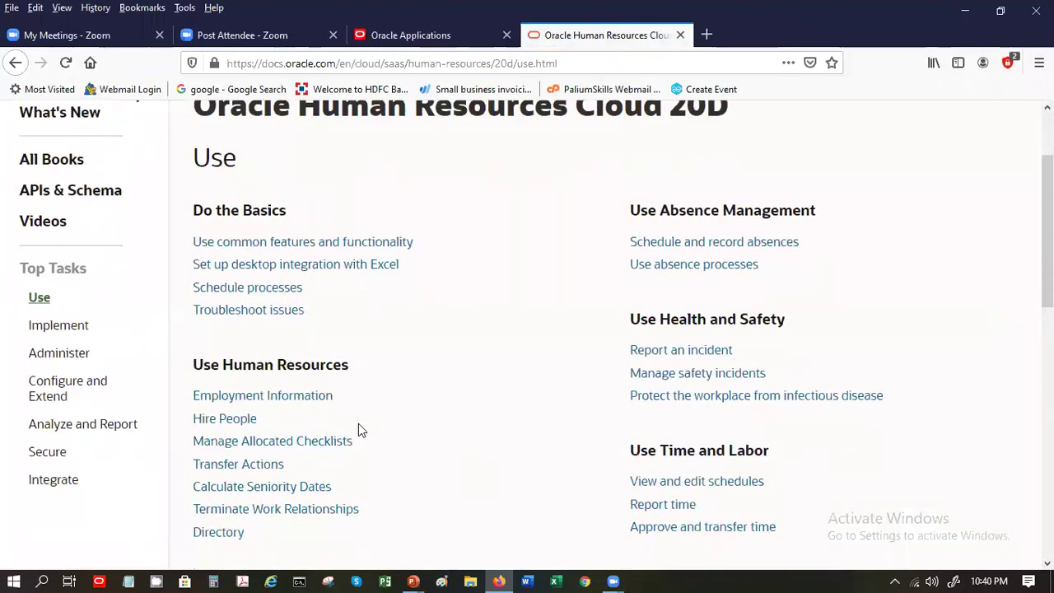
pyautogui.click(268, 402)
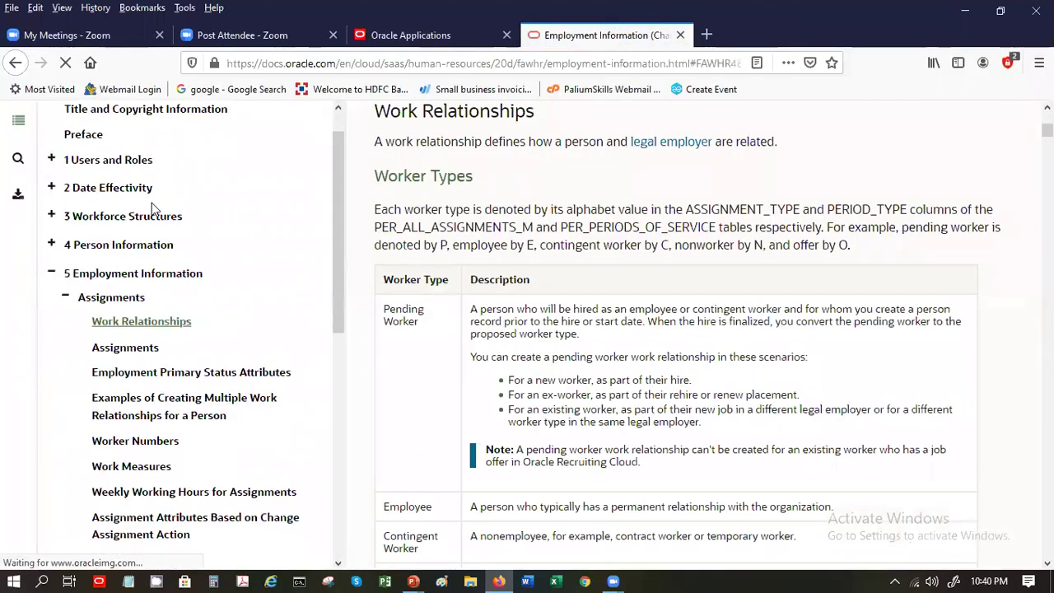
pyautogui.click(139, 221)
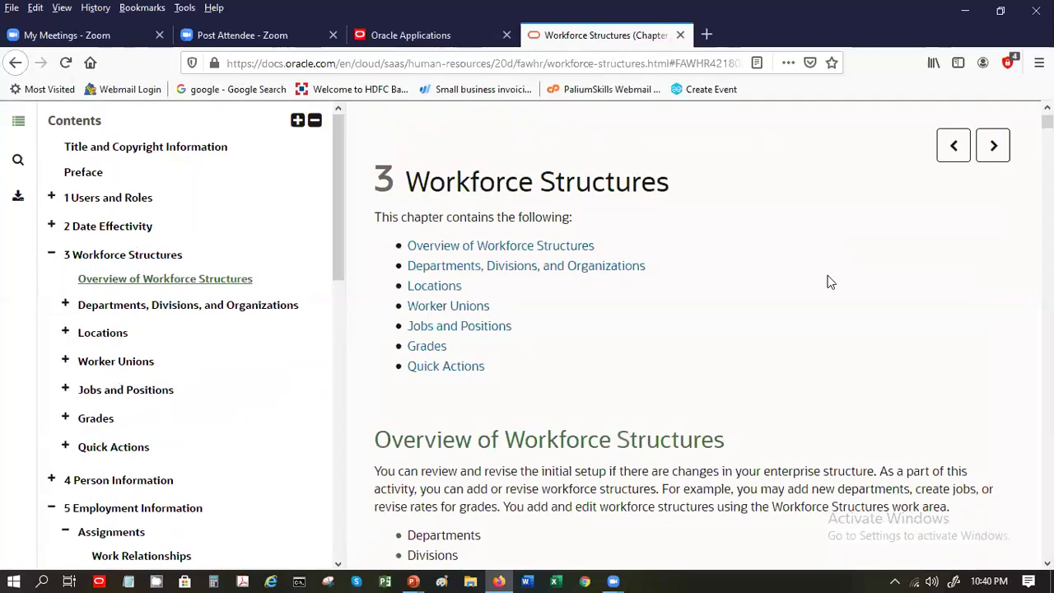
# Step: Read through the Workforce Structures chapter, examining the business axis figure and the InFusion Corporation enterprise configuration diagram
pyautogui.scroll(-6, 830, 282)
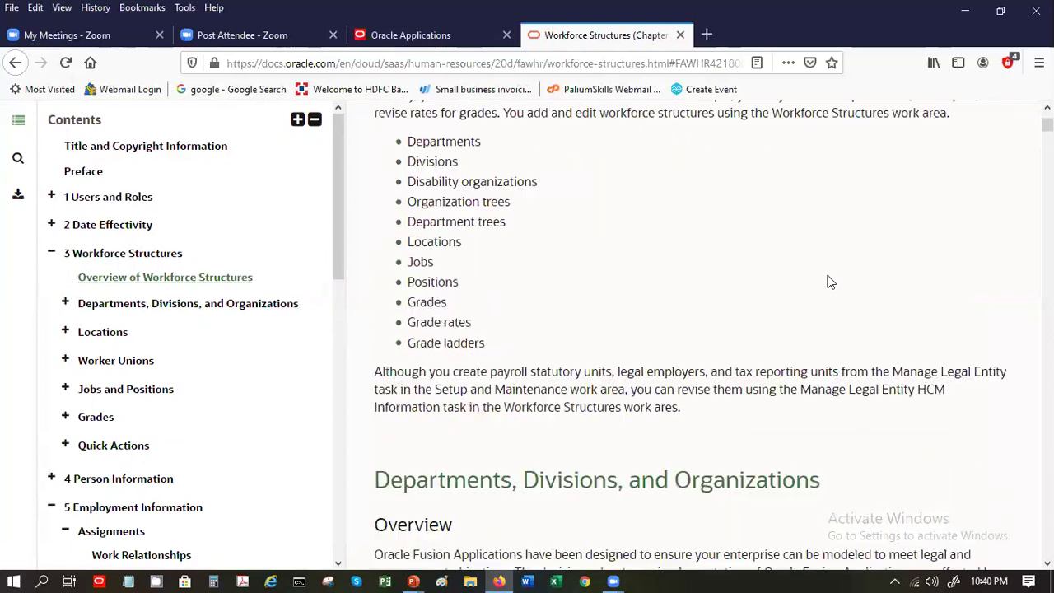
pyautogui.scroll(-6, 831, 281)
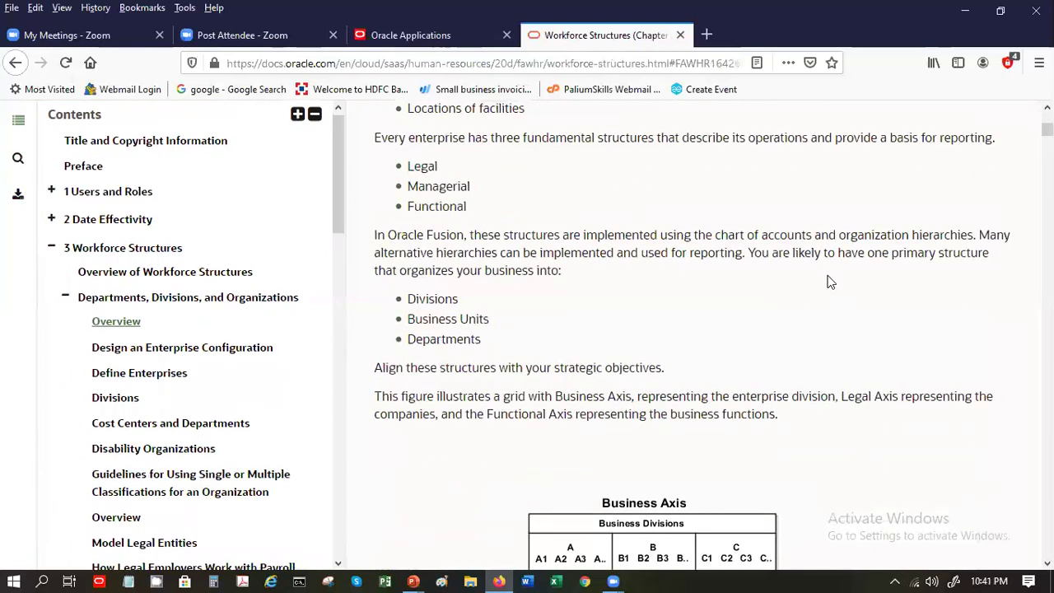
pyautogui.scroll(-4, 830, 281)
pyautogui.scroll(-7, 830, 282)
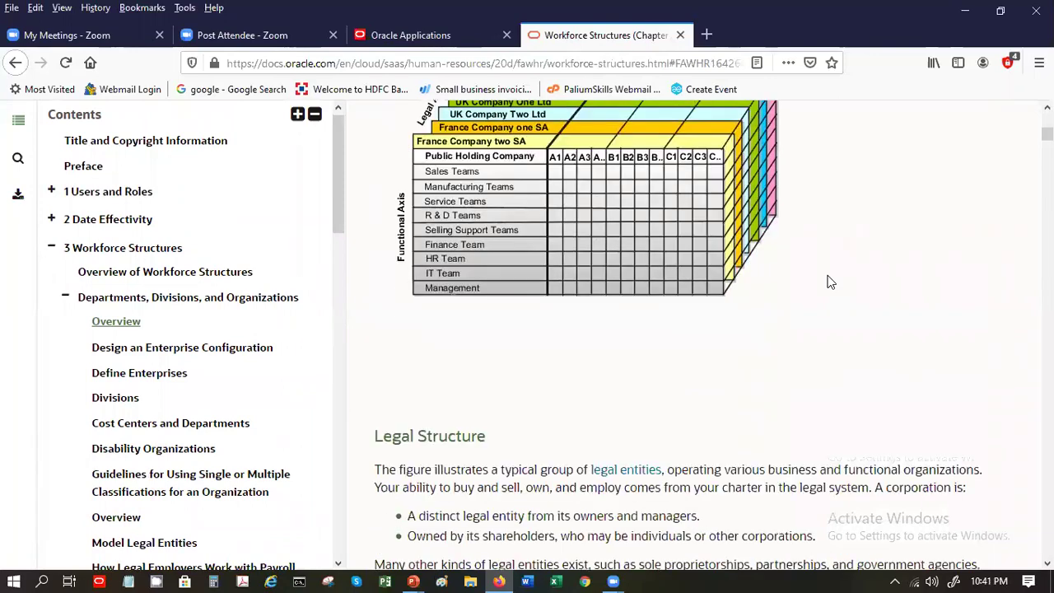
pyautogui.scroll(-18, 831, 279)
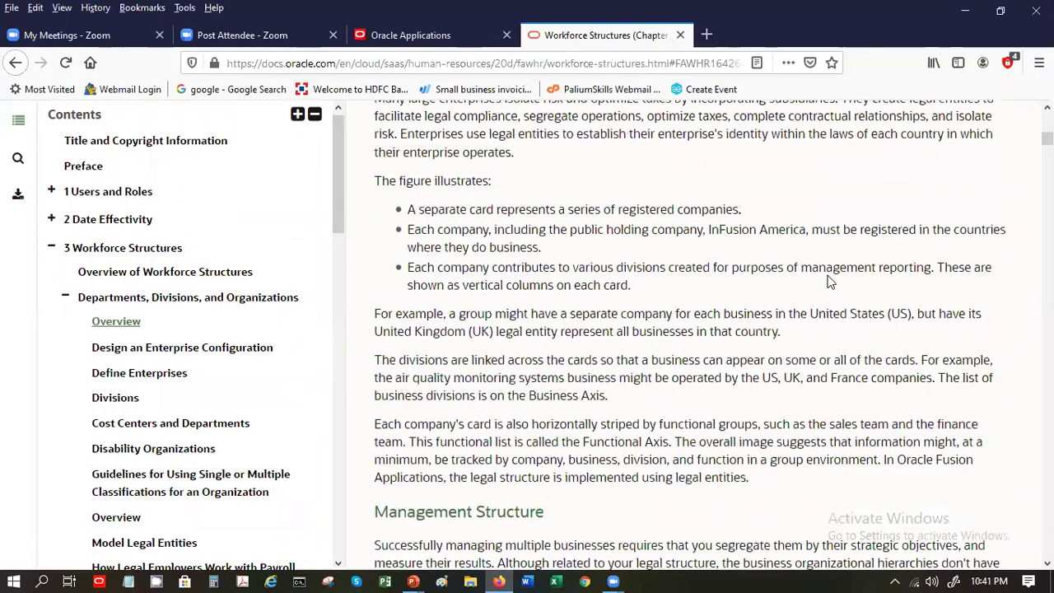
pyautogui.scroll(-2, 831, 282)
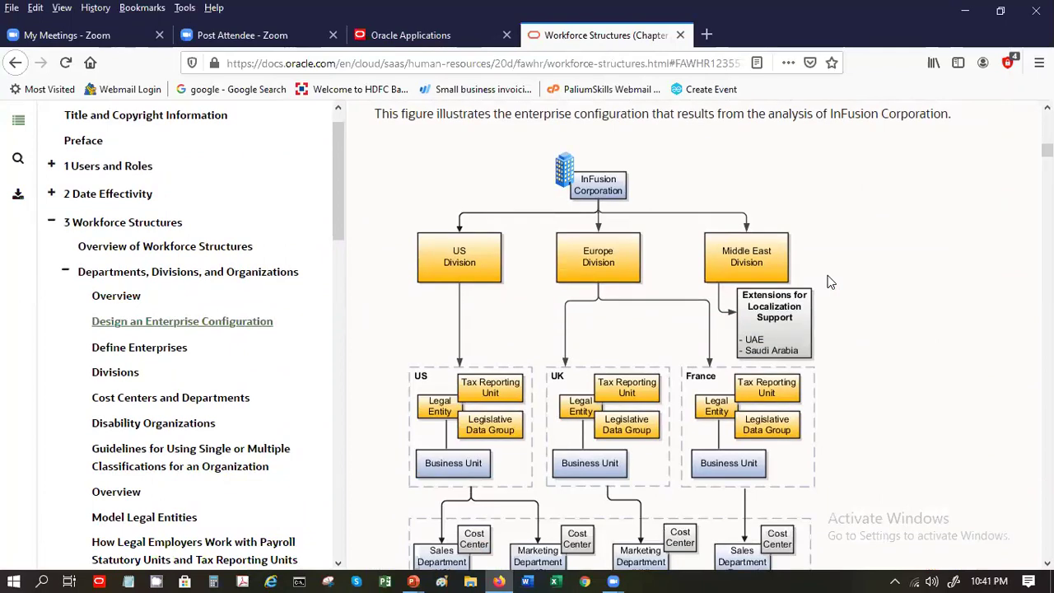
pyautogui.scroll(-1, 830, 282)
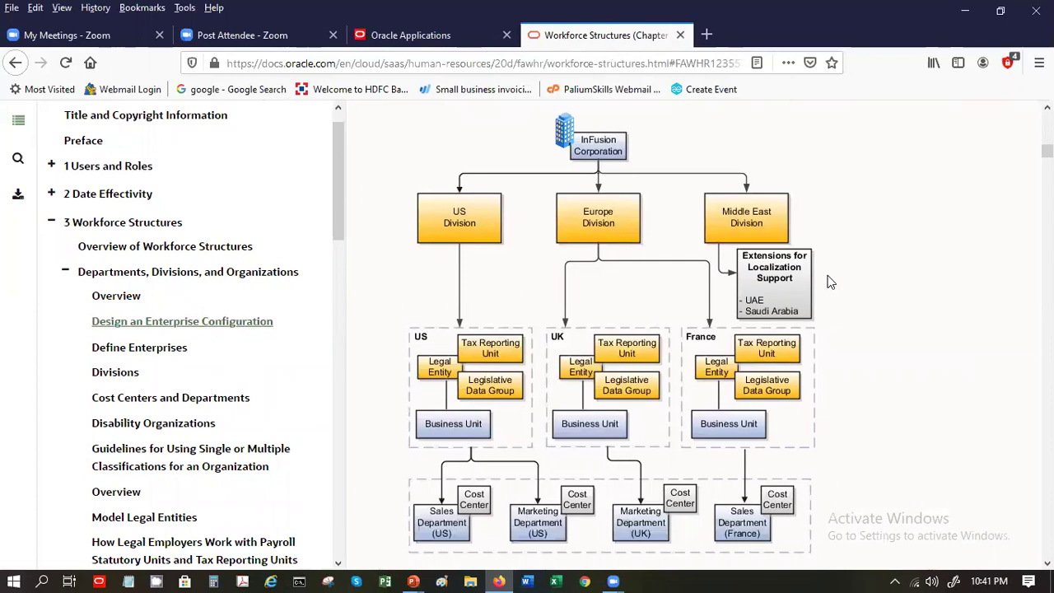
pyautogui.scroll(-2, 830, 282)
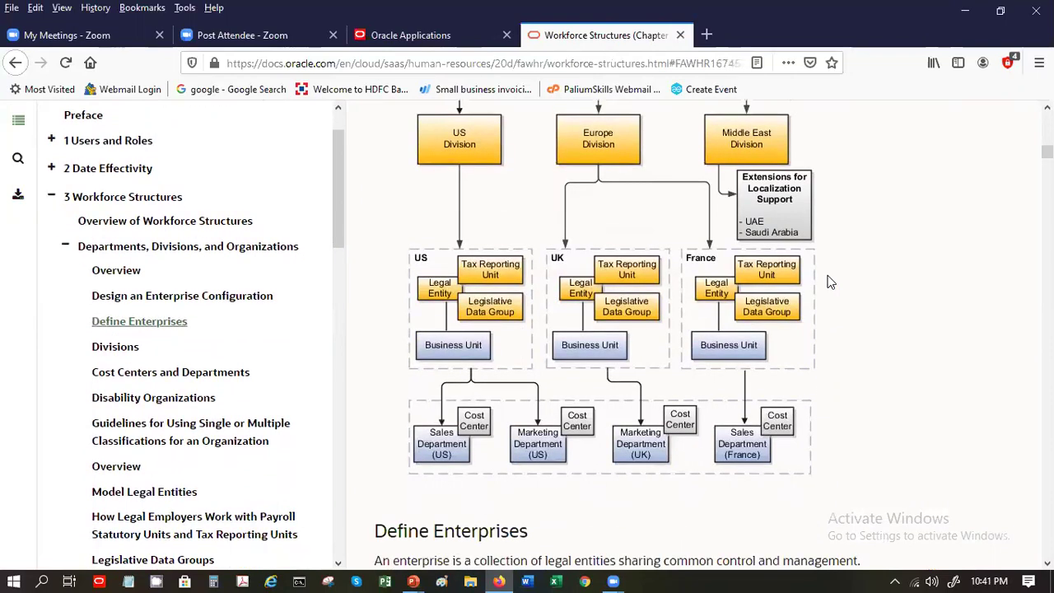
pyautogui.rightClick(505, 280)
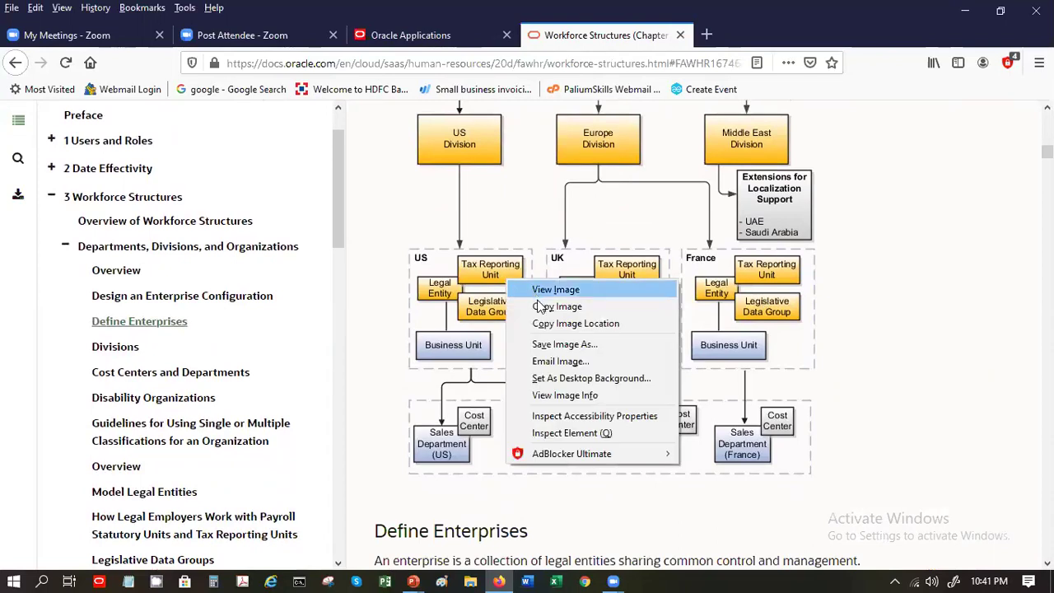
pyautogui.click(893, 404)
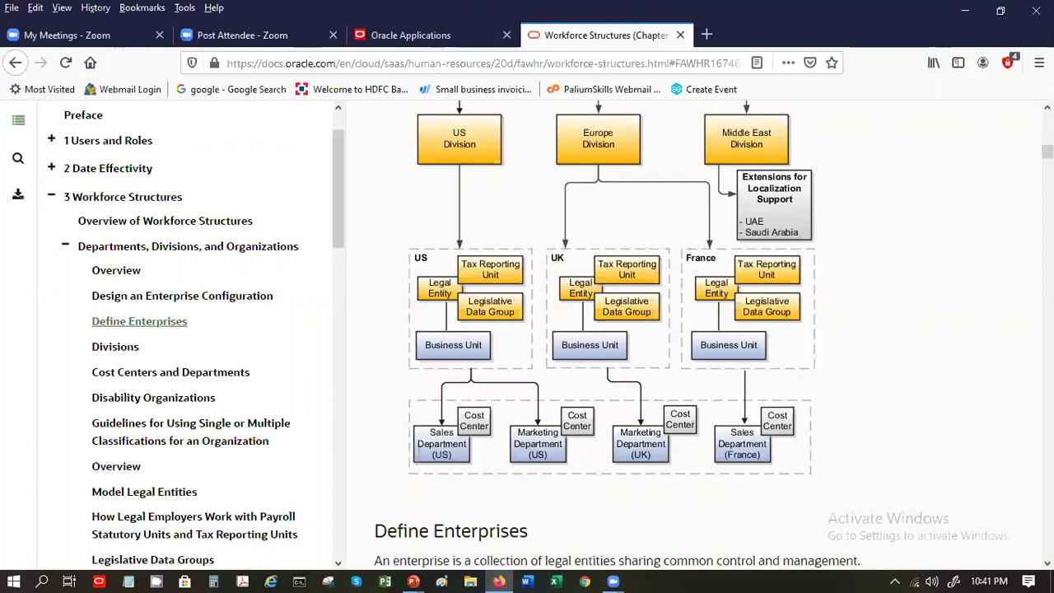
# Step: Go back to the start of the Workforce Structures chapter and leave the guide for the Human Resources documentation page
pyautogui.click(122, 197)
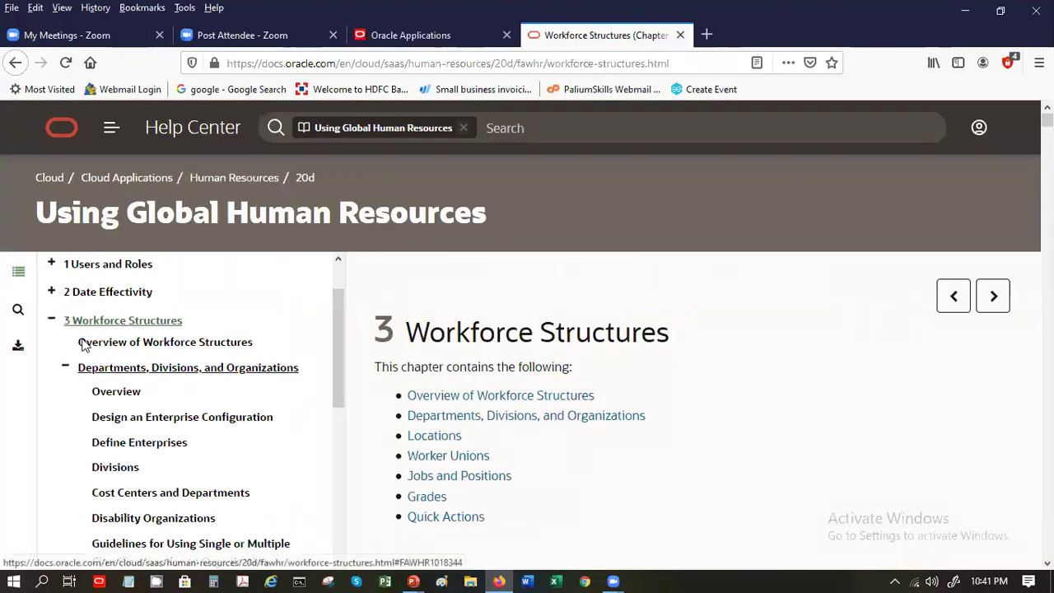
pyautogui.click(235, 179)
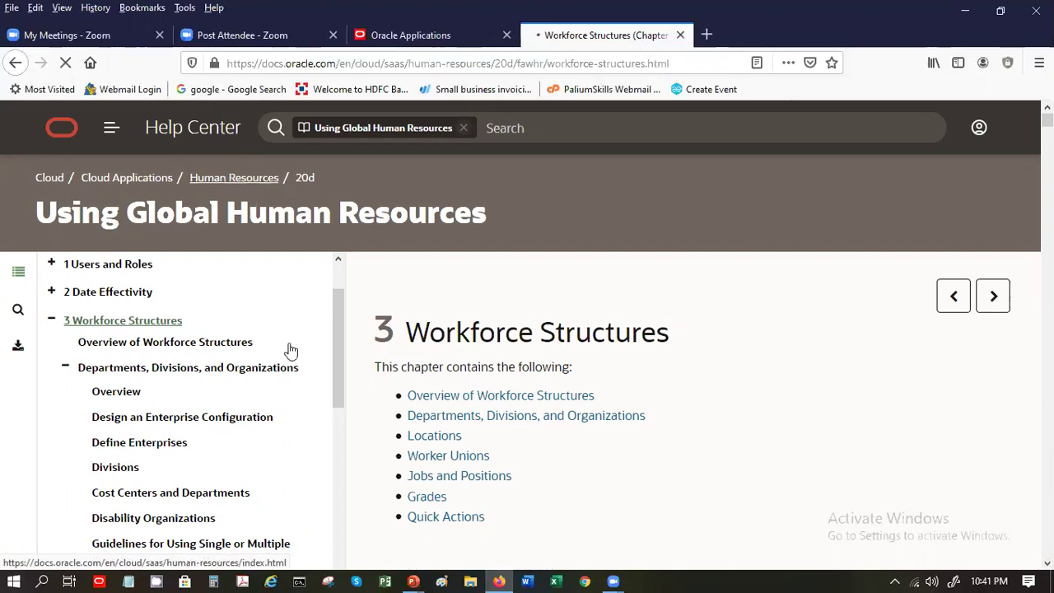
# Step: Switch to the hcm-structure v1.1 presentation in PowerPoint, add a slide after slide 5 and place the copied InFusion Corporation diagram there, enlarged to about 6.78" by 6.26"
pyautogui.moveTo(410, 580)
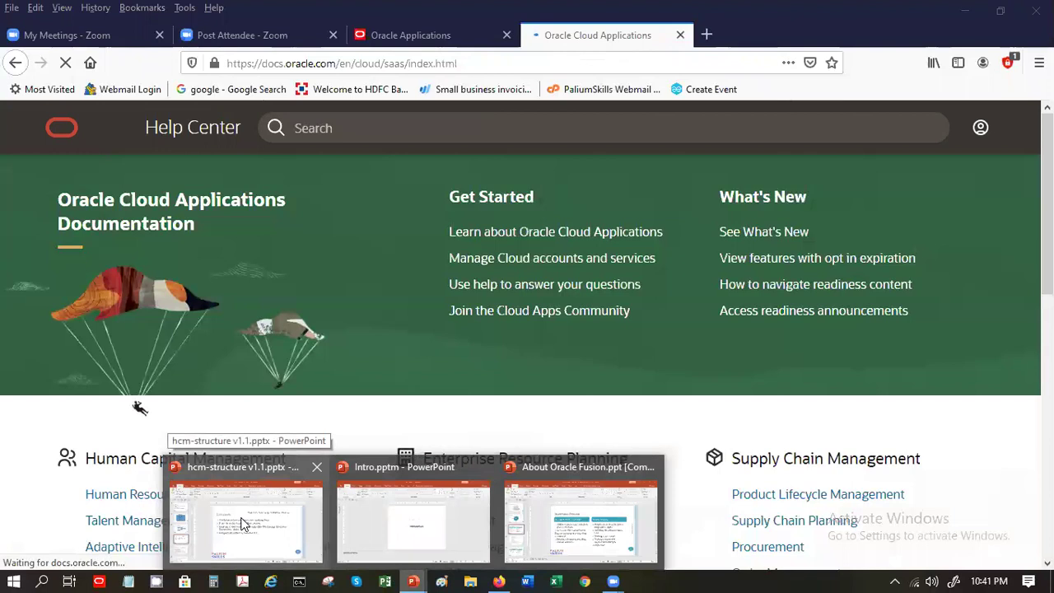
pyautogui.click(244, 524)
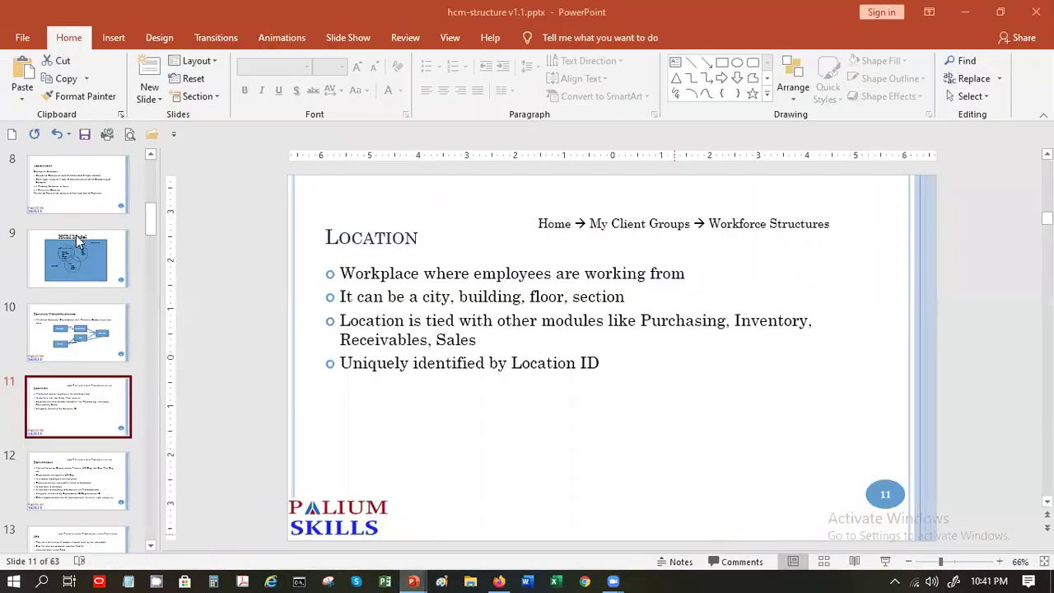
pyautogui.click(150, 173)
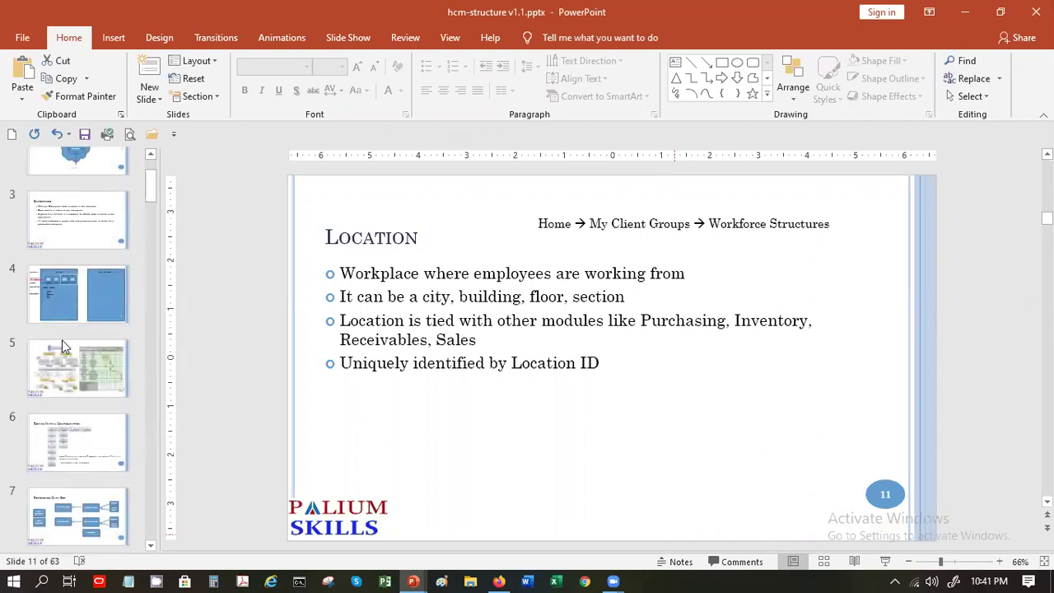
pyautogui.click(69, 360)
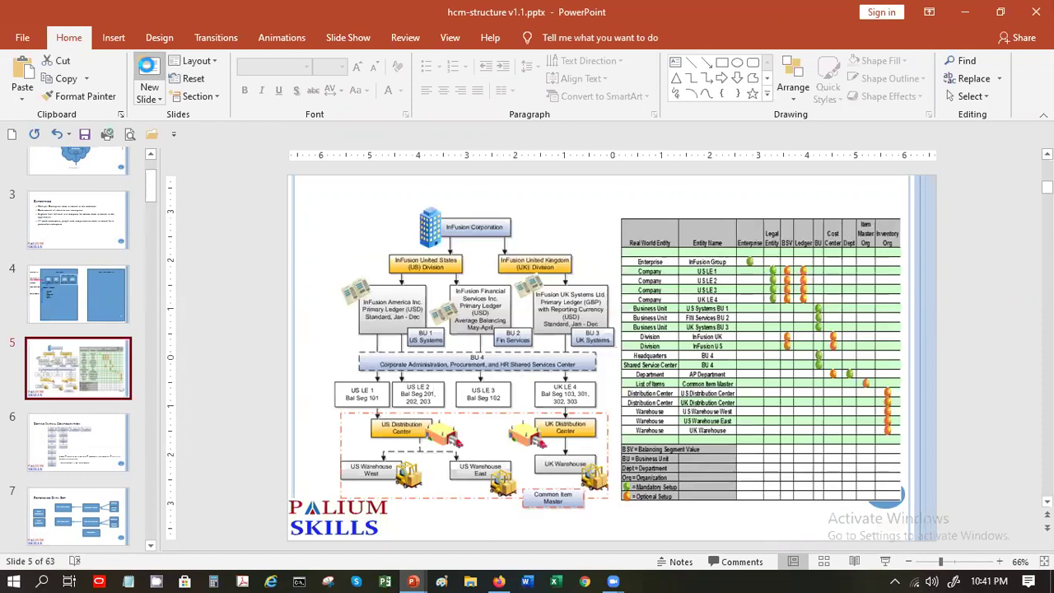
pyautogui.click(148, 67)
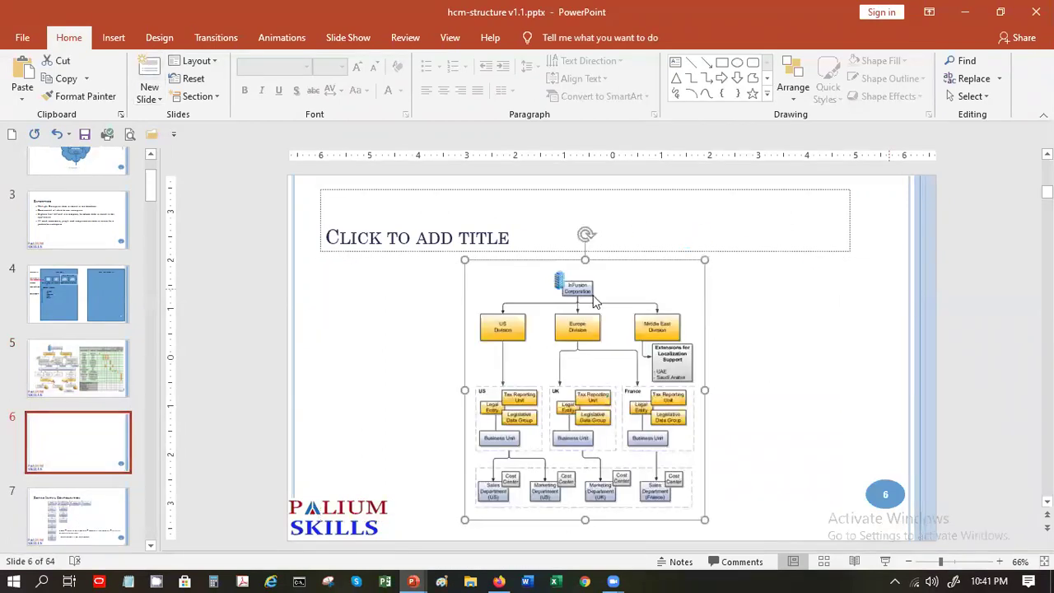
pyautogui.moveTo(705, 260); pyautogui.dragTo(748, 189)
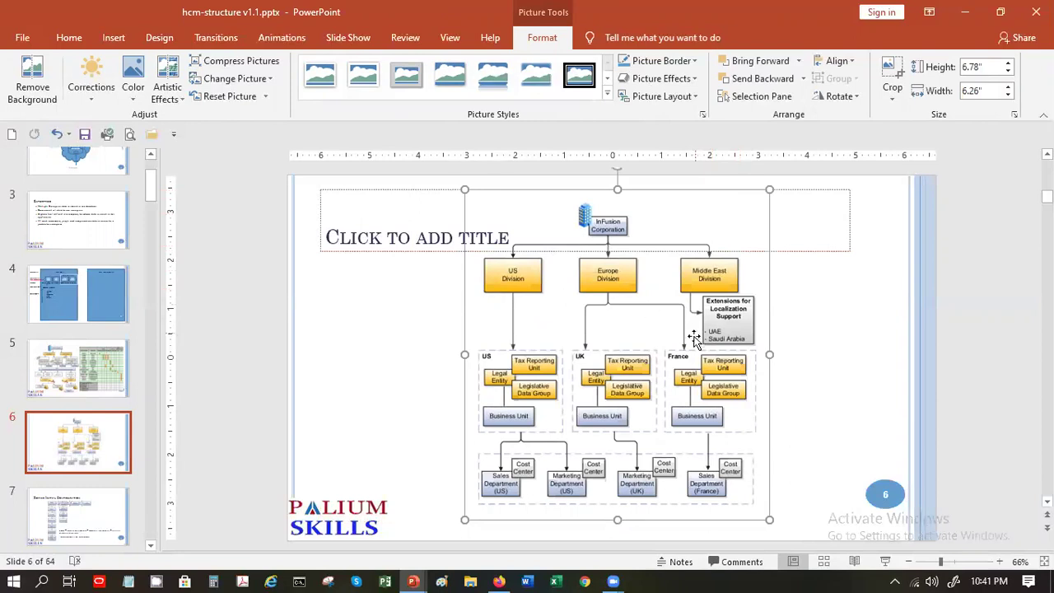
pyautogui.click(895, 377)
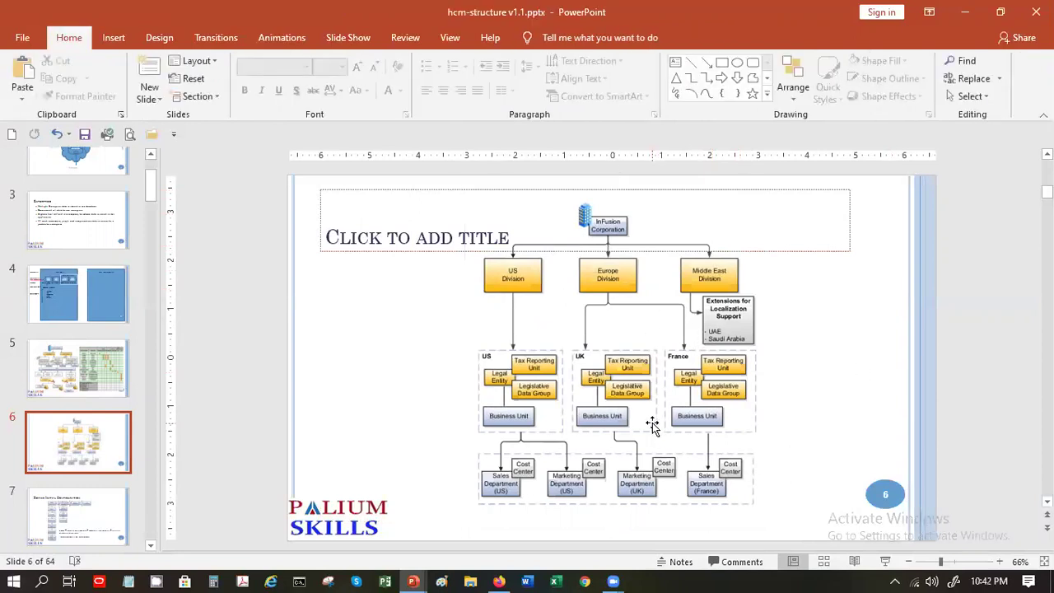
# Step: Return to Firefox and open the Videos page of the Human Resources documentation under Human Capital Management
pyautogui.click(504, 578)
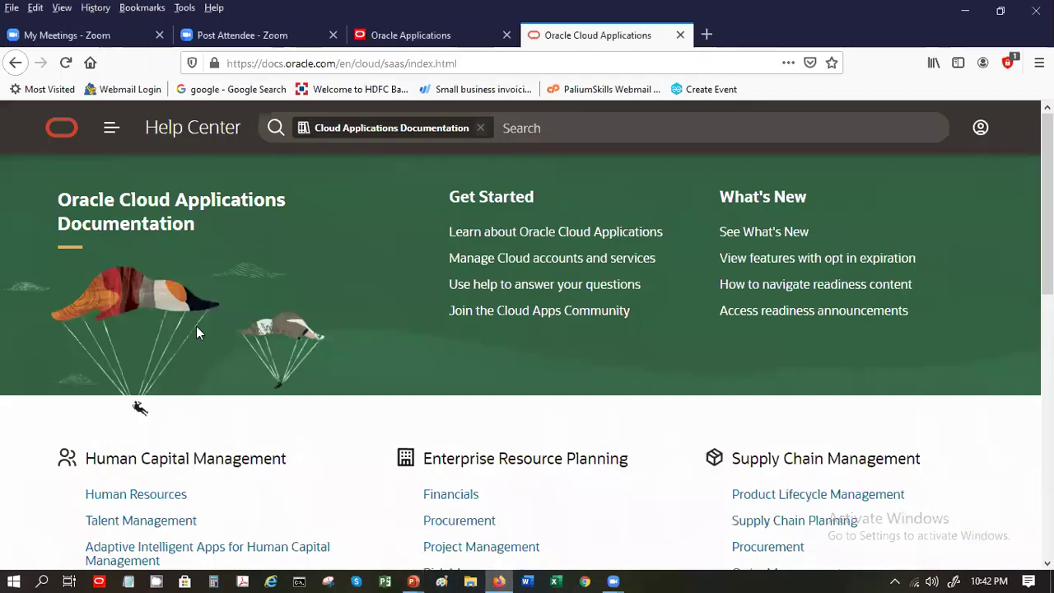
pyautogui.click(112, 130)
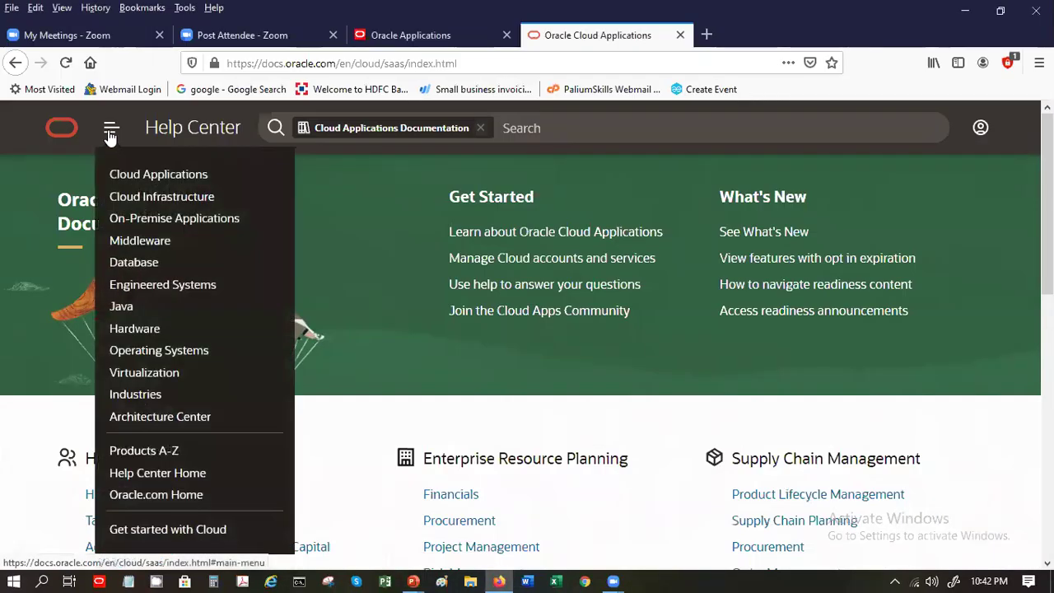
pyautogui.click(111, 131)
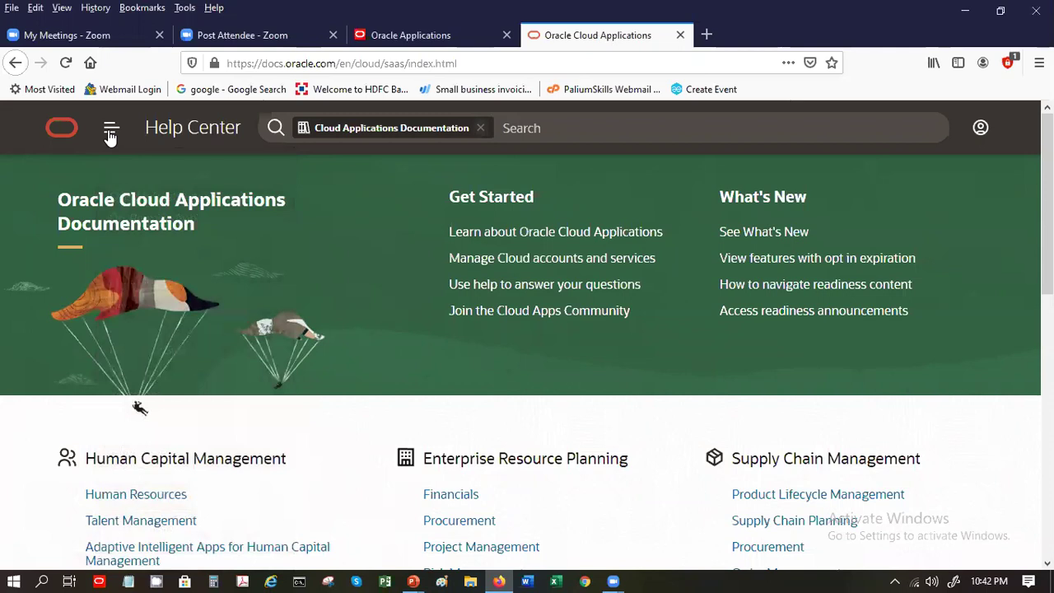
pyautogui.click(133, 498)
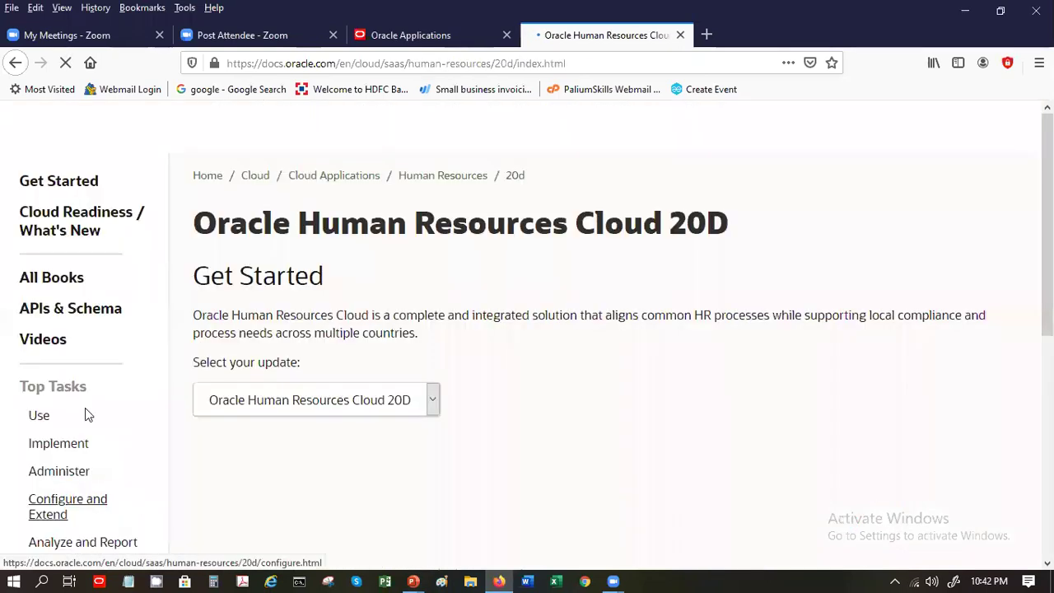
pyautogui.click(44, 349)
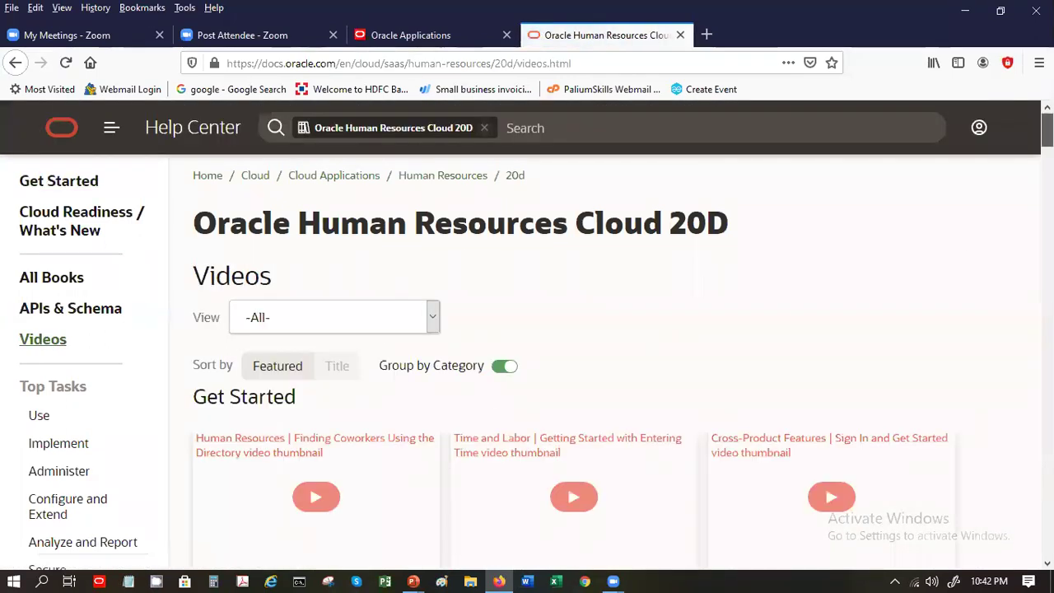
# Step: Look through the Human Resources video categories, from Get Started to Use Benefits, and return to the start of the page
pyautogui.scroll(-3, 527, 330)
pyautogui.scroll(-4, 527, 330)
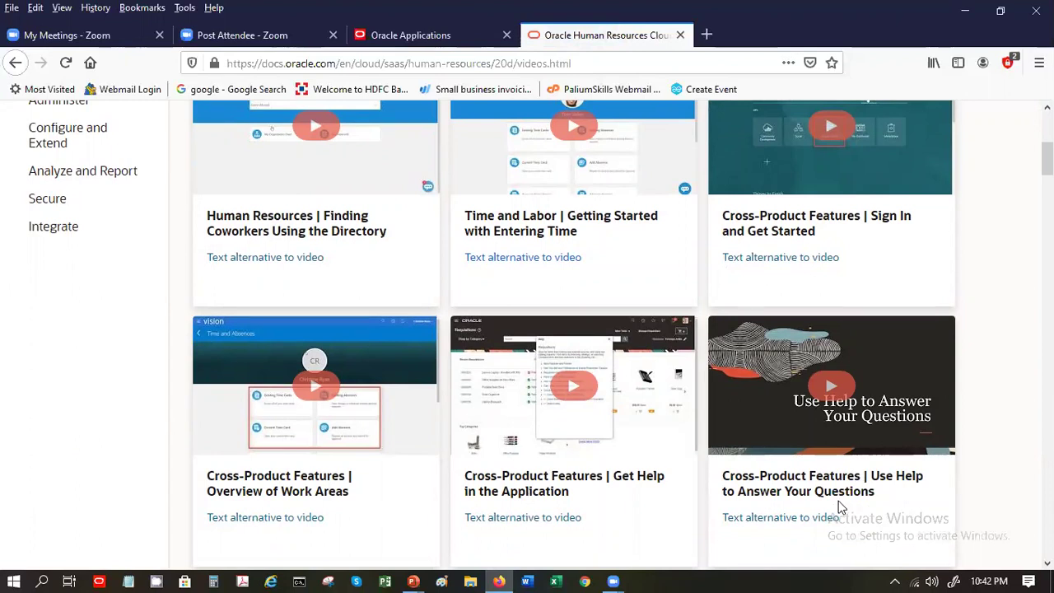
pyautogui.scroll(-3, 576, 330)
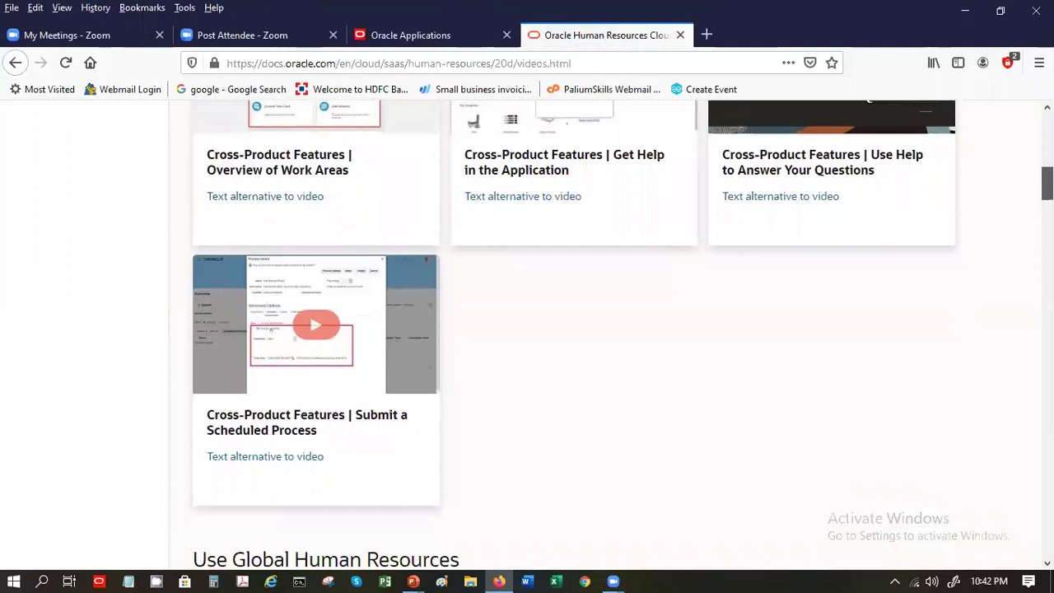
pyautogui.scroll(-4, 337, 391)
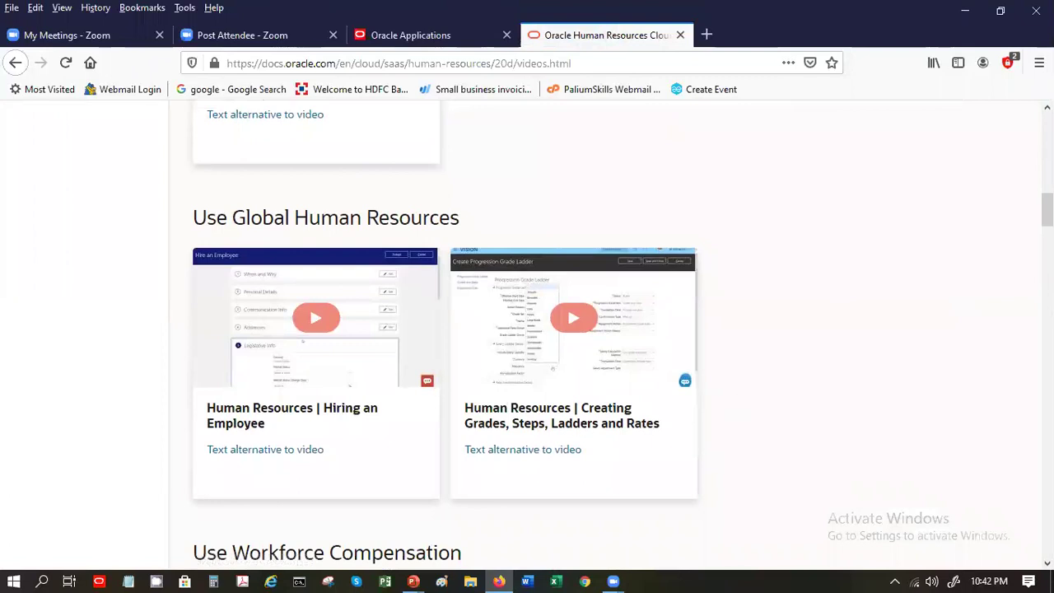
pyautogui.scroll(-4, 574, 340)
pyautogui.scroll(-6, 574, 335)
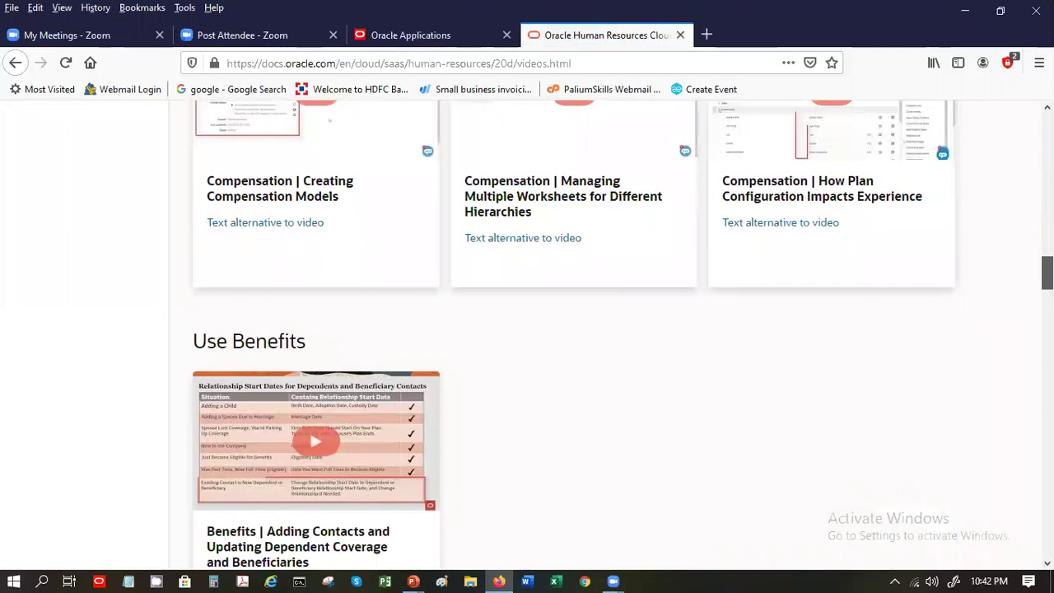
pyautogui.scroll(15, 575, 334)
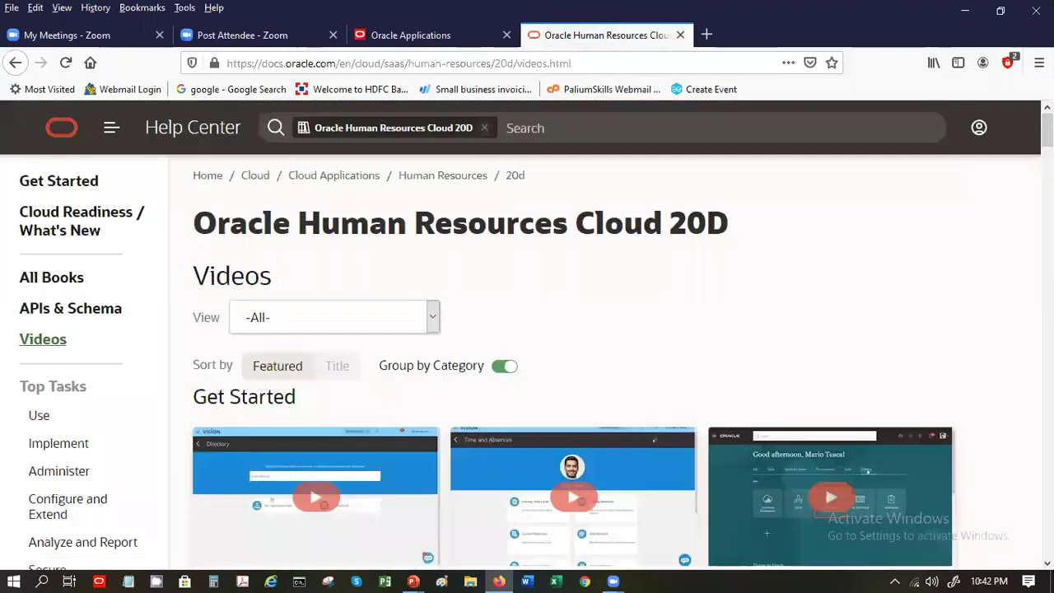
# Step: Filter the videos to Use Global Human Resources and look over the matching videos
pyautogui.click(336, 317)
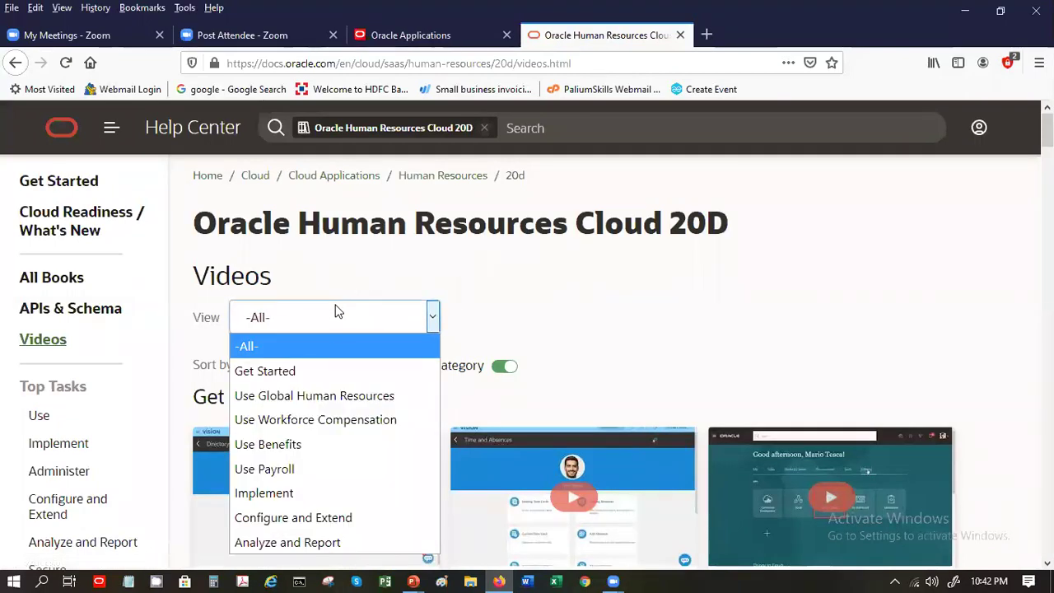
pyautogui.click(350, 395)
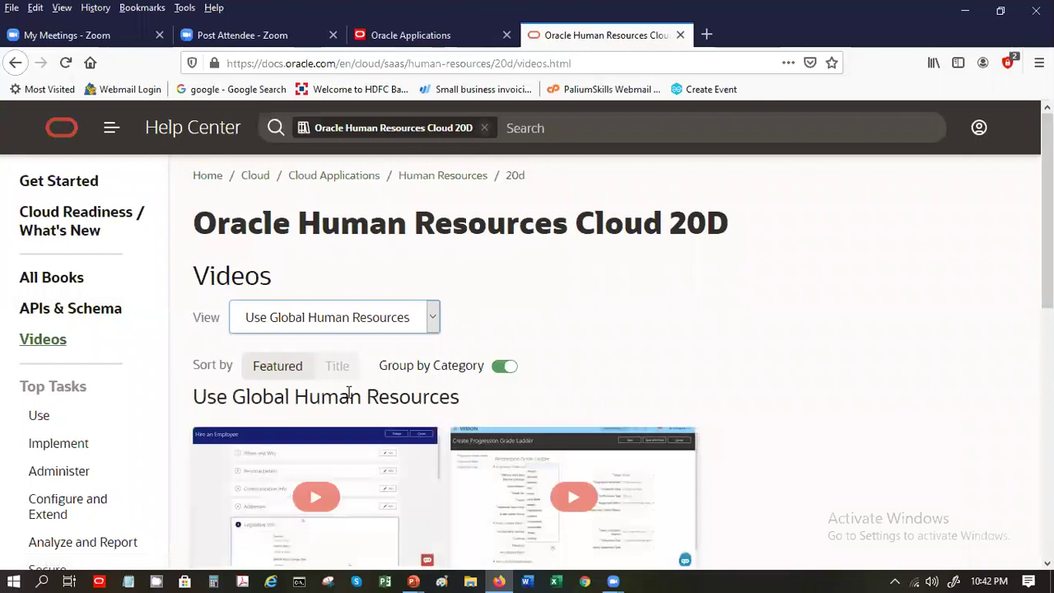
pyautogui.scroll(-3, 527, 333)
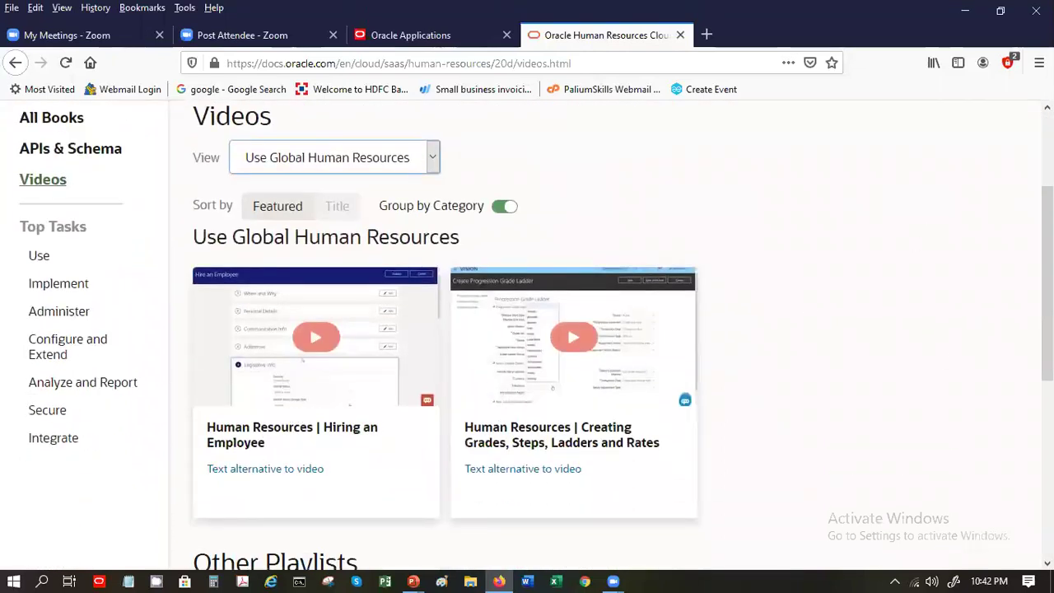
pyautogui.scroll(3, 659, 262)
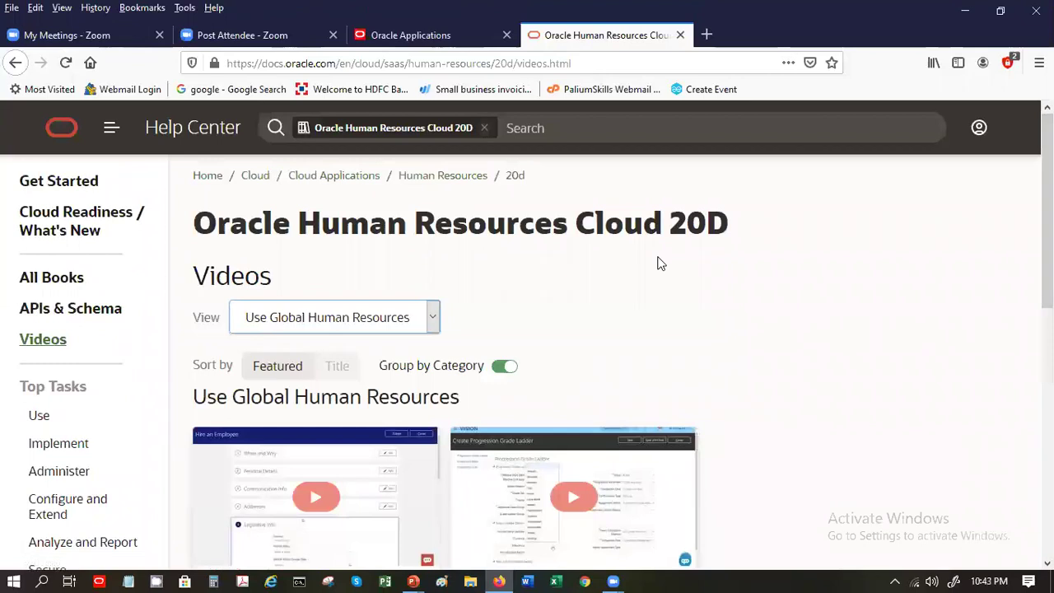